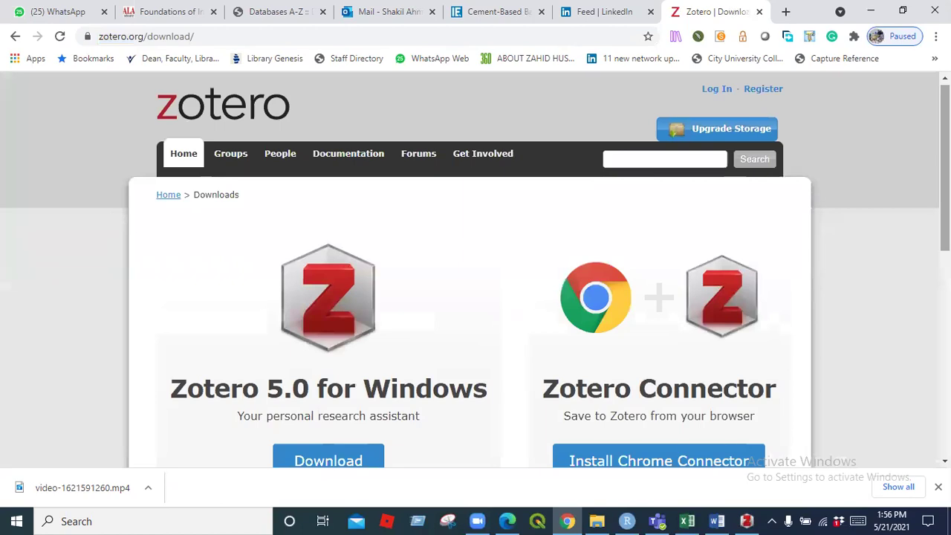
Review the Zotero 5.0 for Windows and Zotero Connector download options, and view the installed Zotero library window briefly.
scroll(476, 297, "down", 1)
scroll(476, 298, "down", 2)
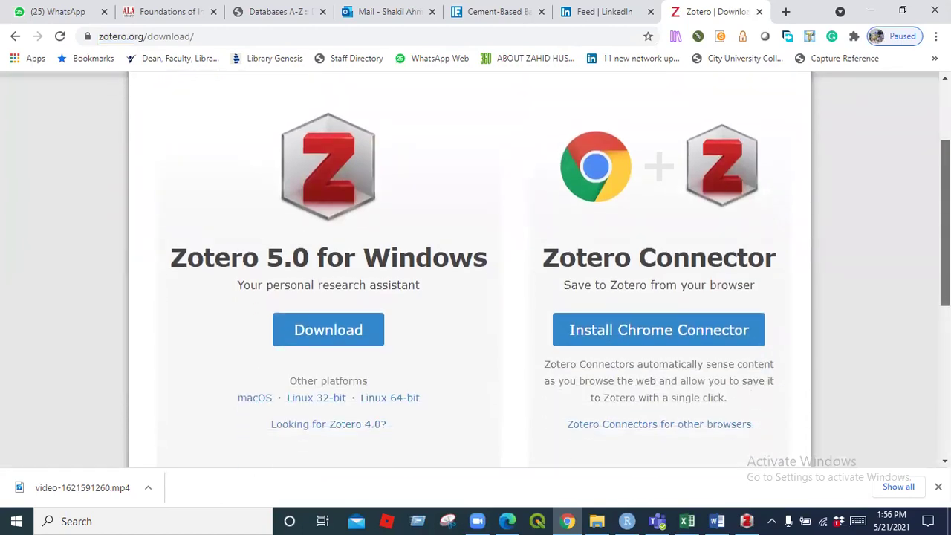
scroll(476, 297, "down", 1)
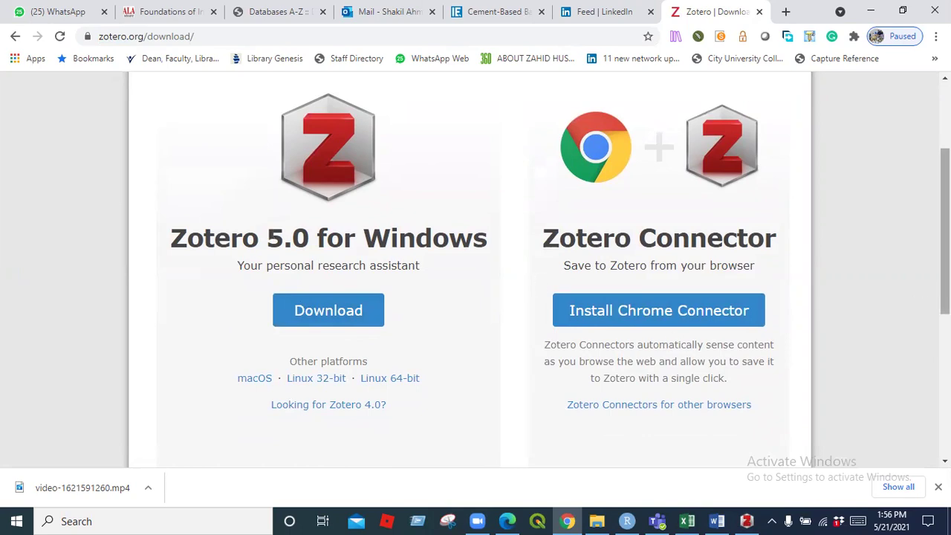
scroll(946, 223, "up", 3)
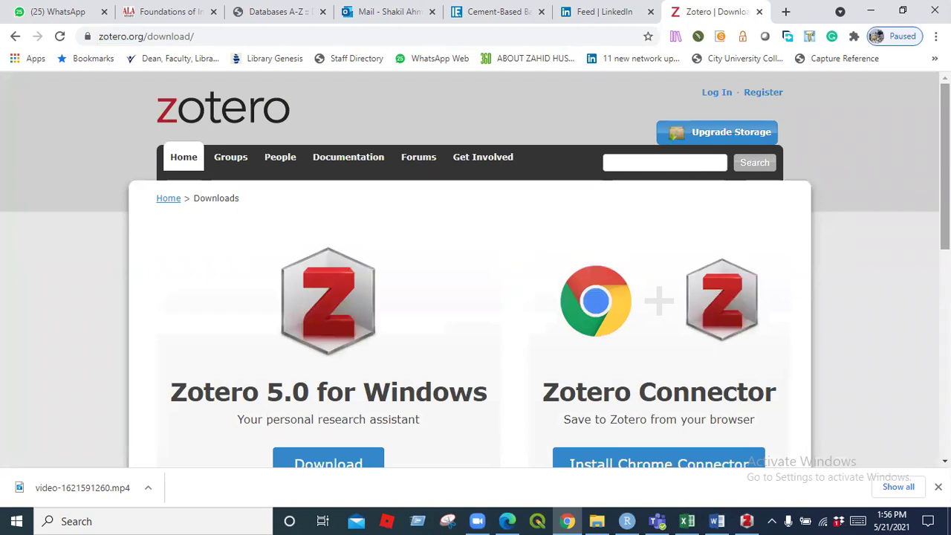
left_click(747, 521)
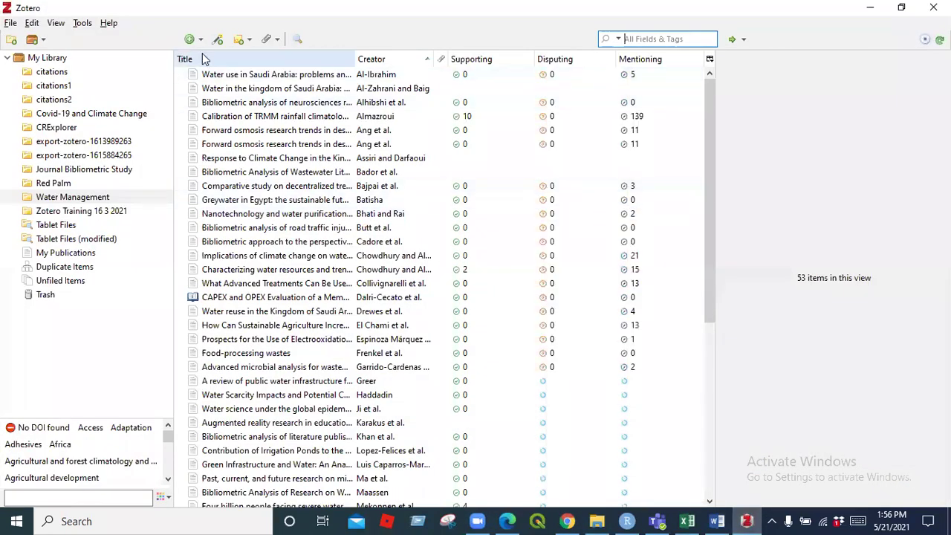
left_click(869, 9)
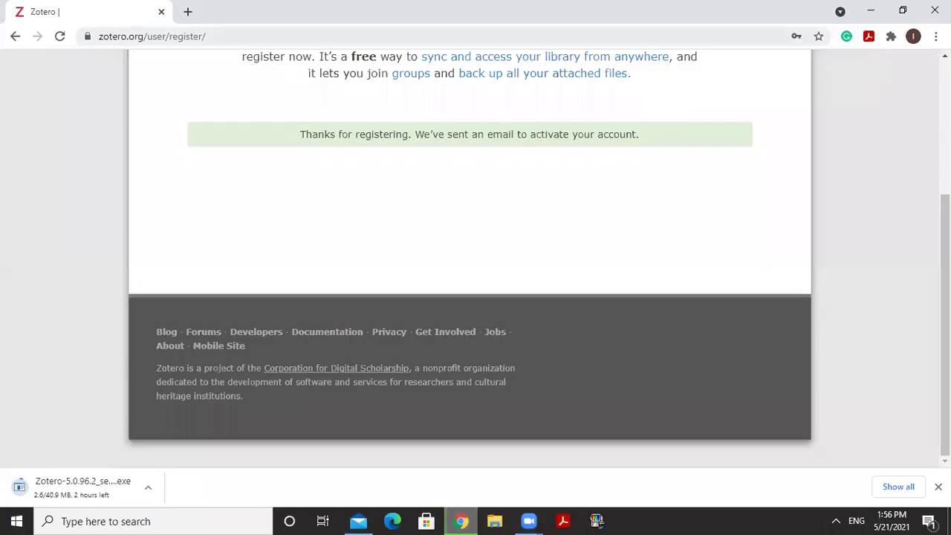
Look over the Zotero registration page on the participant's screen.
scroll(883, 161, "up", 3)
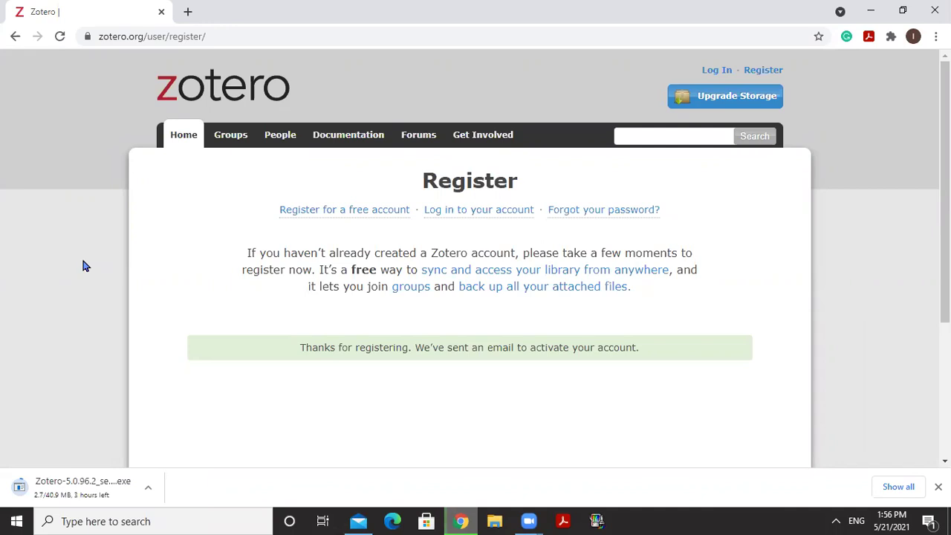
scroll(83, 262, "down", 3)
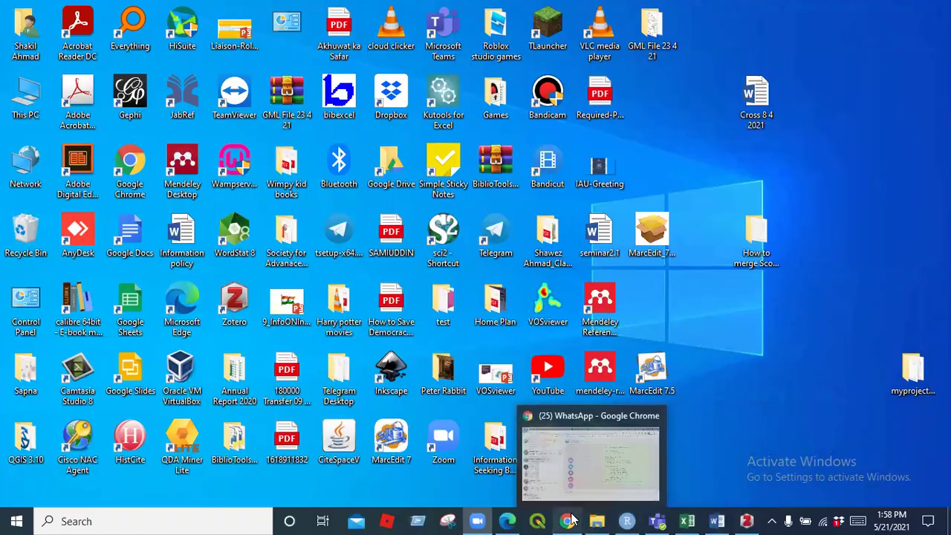
Switch to Chrome and show the download options for Zotero 5.0 and Zotero Connector on the Zotero website.
key("alt+Tab")
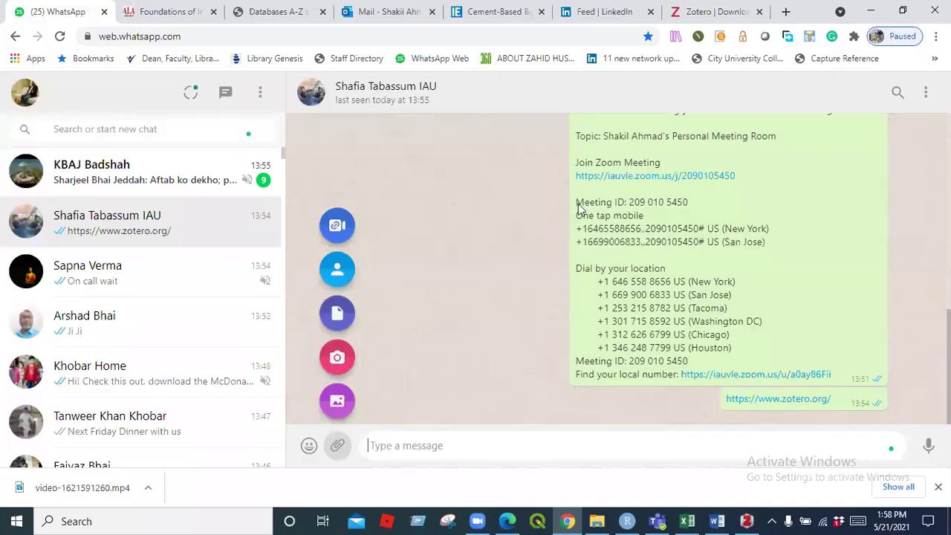
left_click(739, 9)
scroll(476, 267, "down", 1)
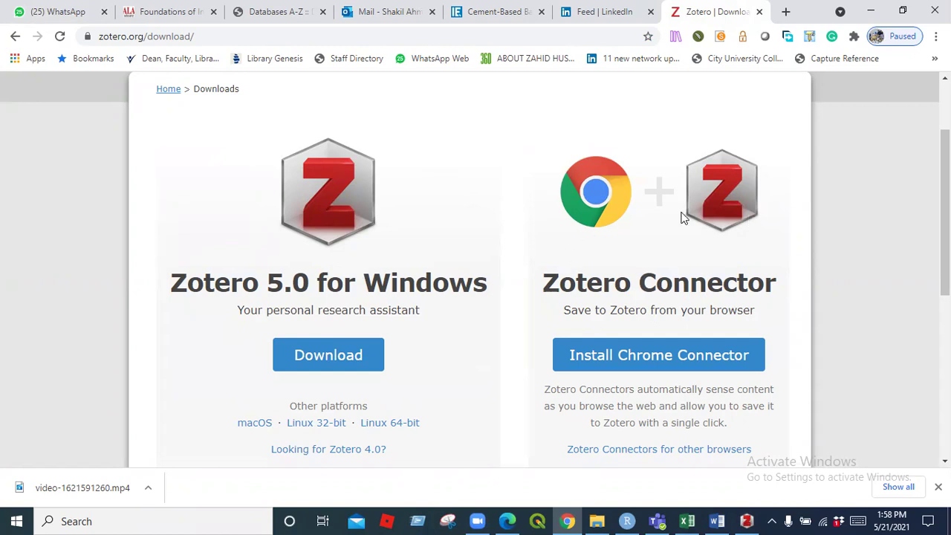
left_click_drag(945, 182, 944, 148)
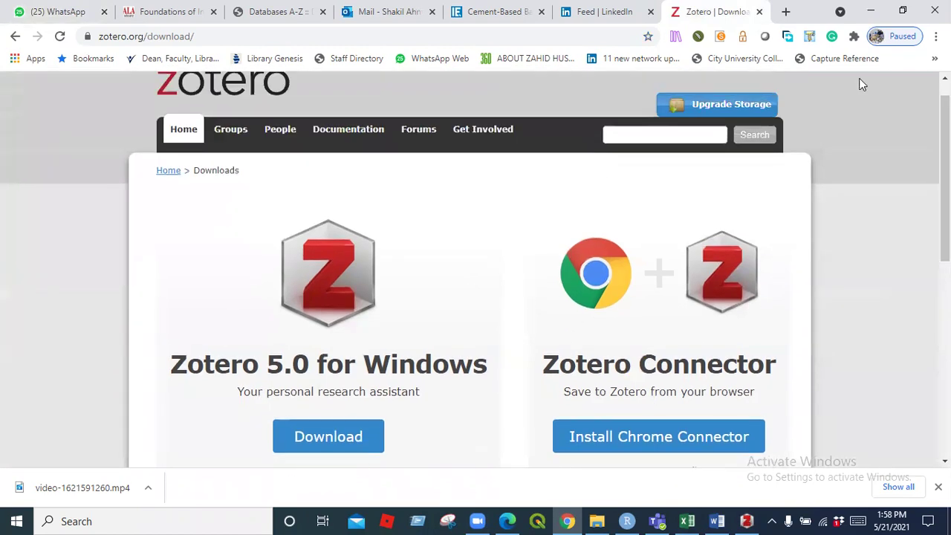
Find Zotero Connector in Chrome's list of extensions and close the list.
left_click(855, 37)
left_click_drag(859, 135, 861, 232)
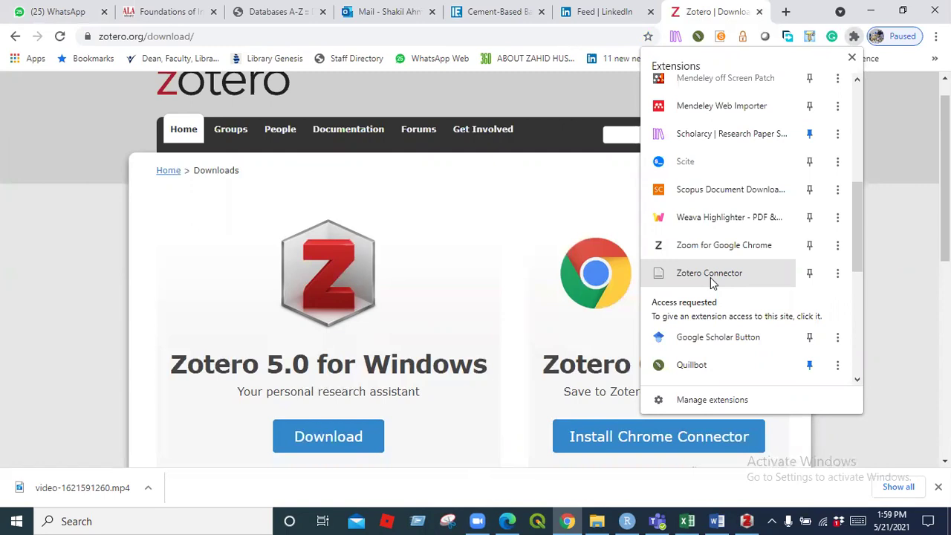
left_click(523, 229)
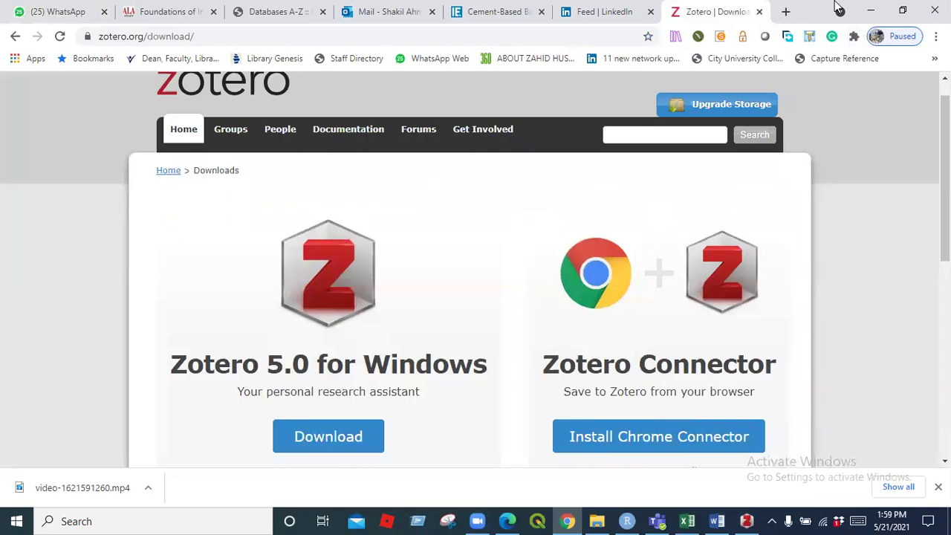
Switch to the Zotero desktop application and examine its file, editing, tool and help commands.
left_click(871, 11)
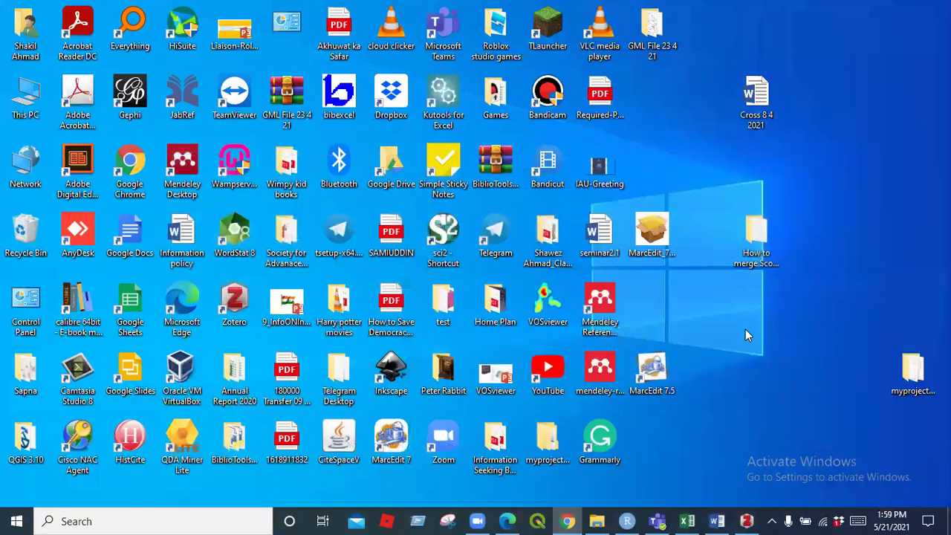
left_click(746, 521)
left_click(7, 23)
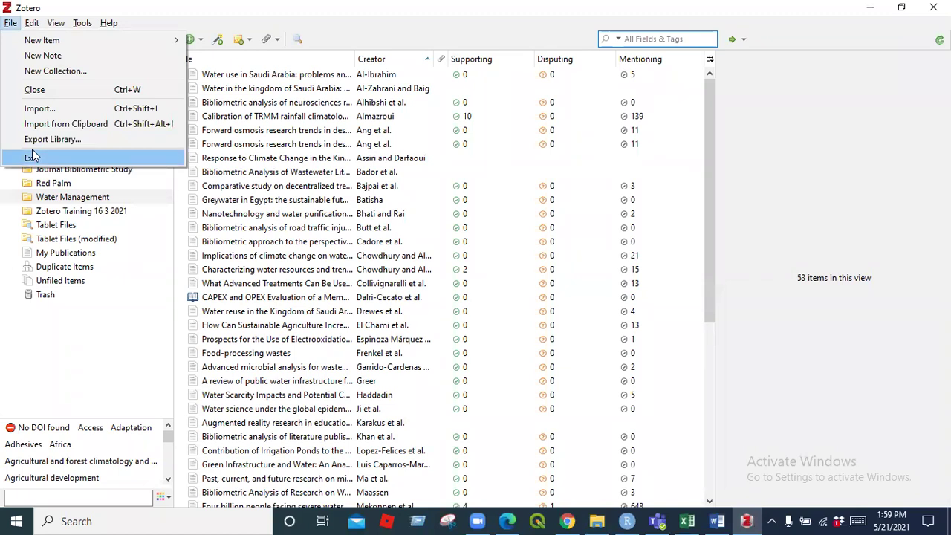
mouse_move(83, 25)
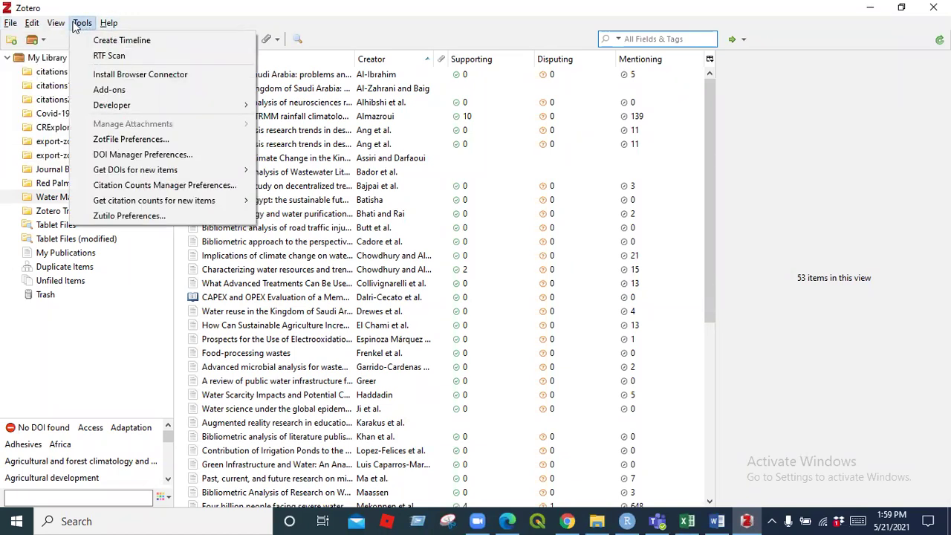
mouse_move(12, 25)
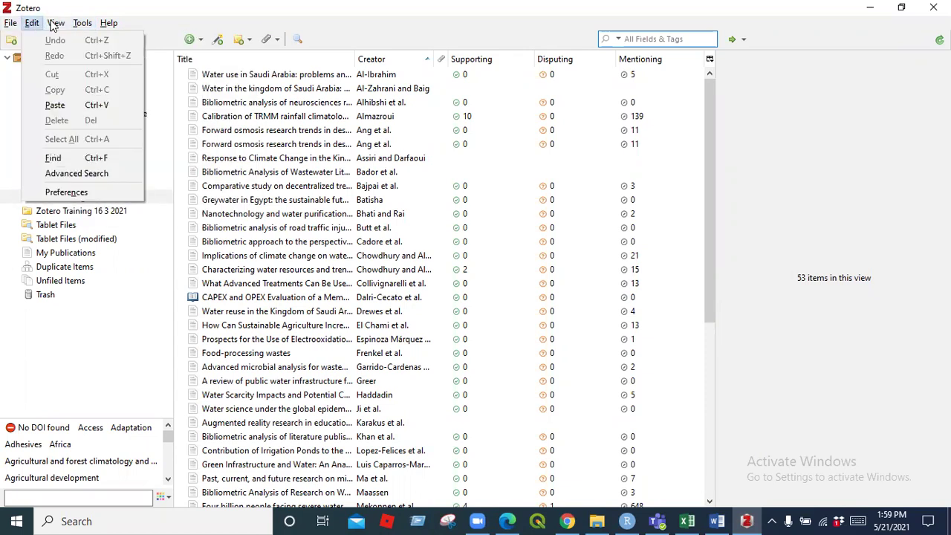
left_click(78, 24)
left_click(85, 27)
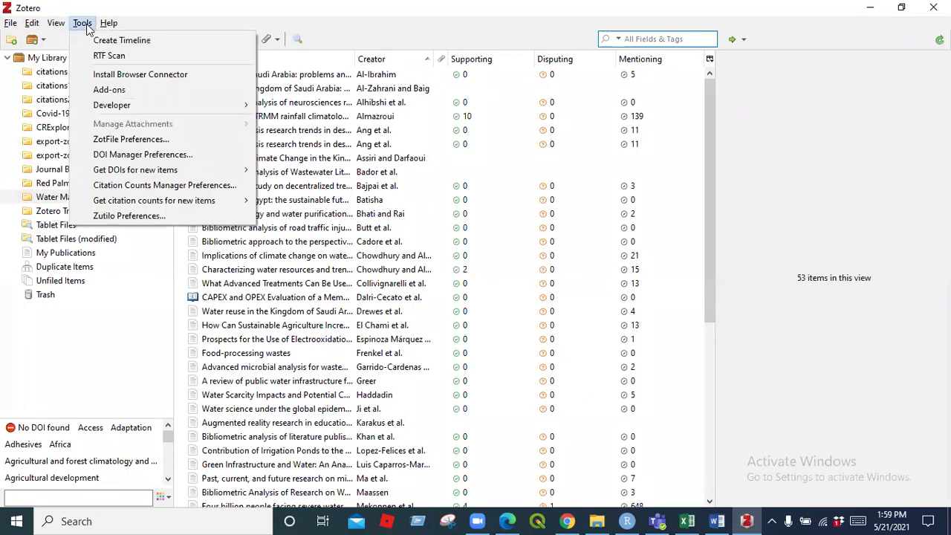
left_click(28, 25)
left_click(110, 24)
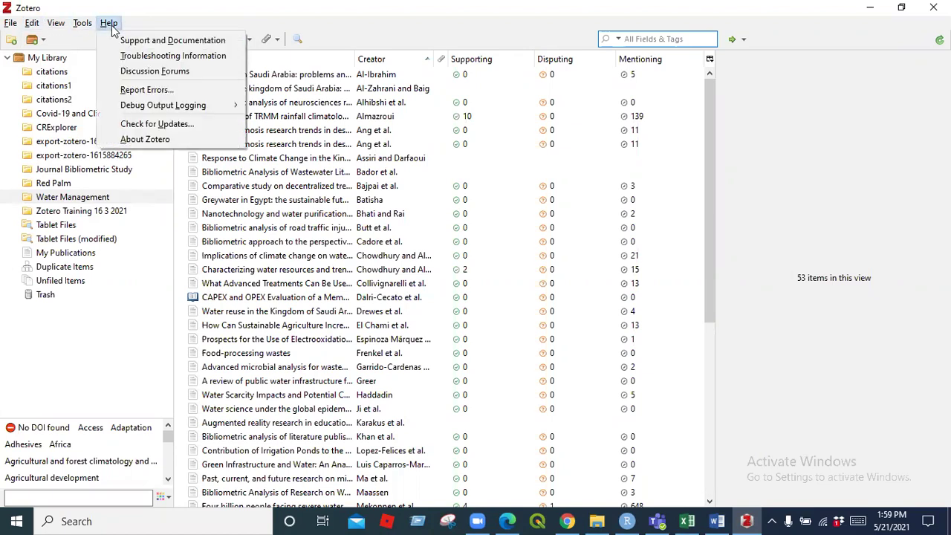
mouse_move(9, 24)
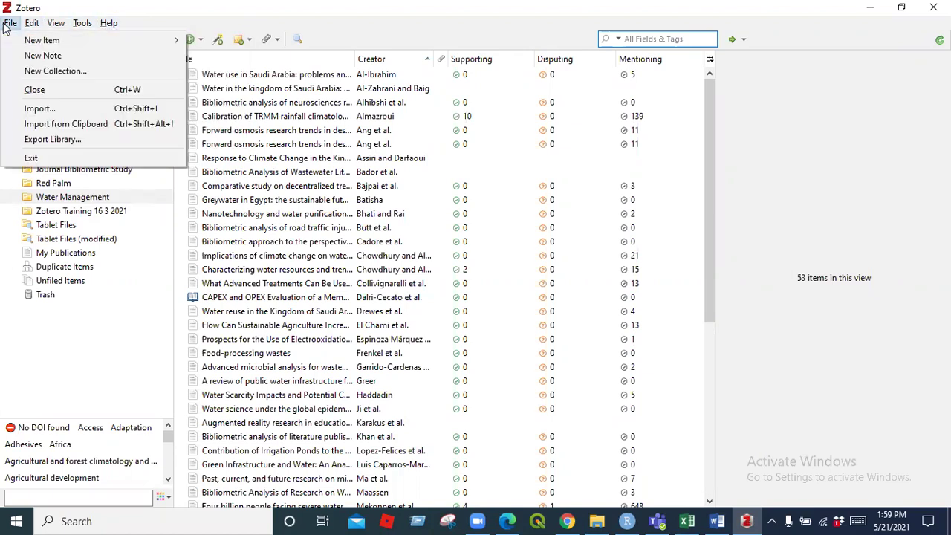
Exit Zotero and relaunch it from the desktop, and look over its commands again.
left_click(31, 158)
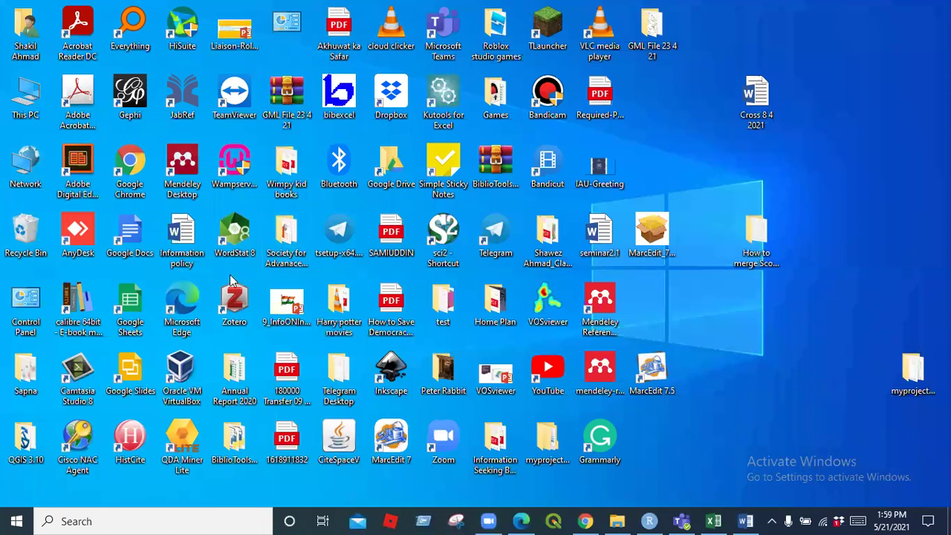
double_click(234, 301)
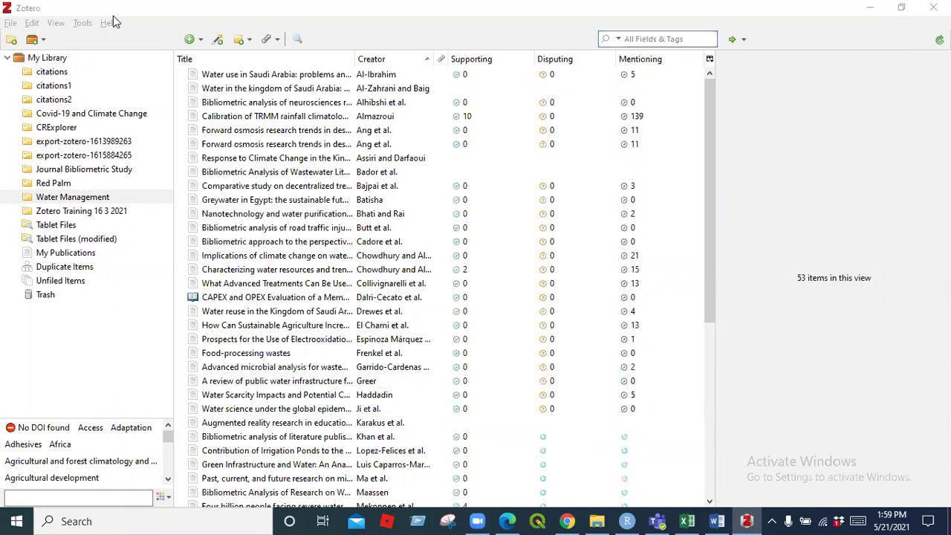
left_click(10, 25)
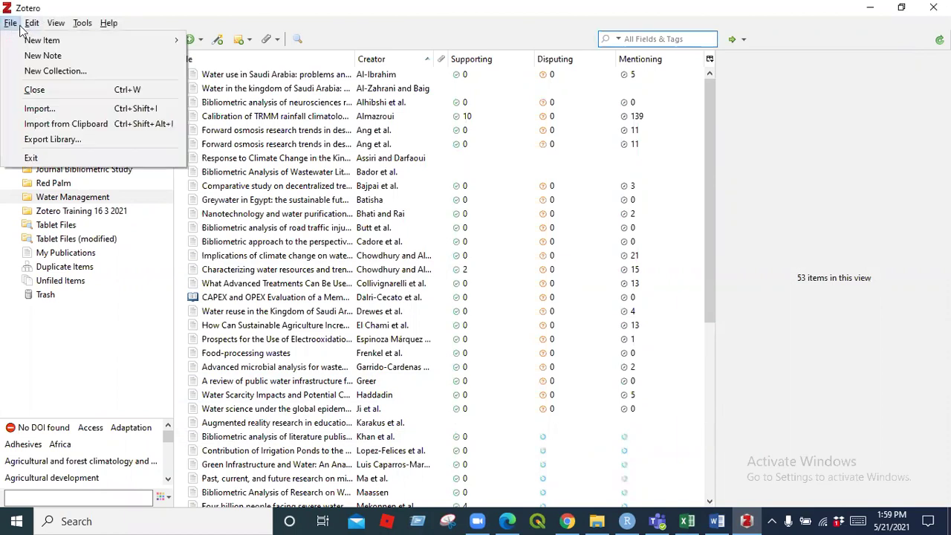
mouse_move(33, 28)
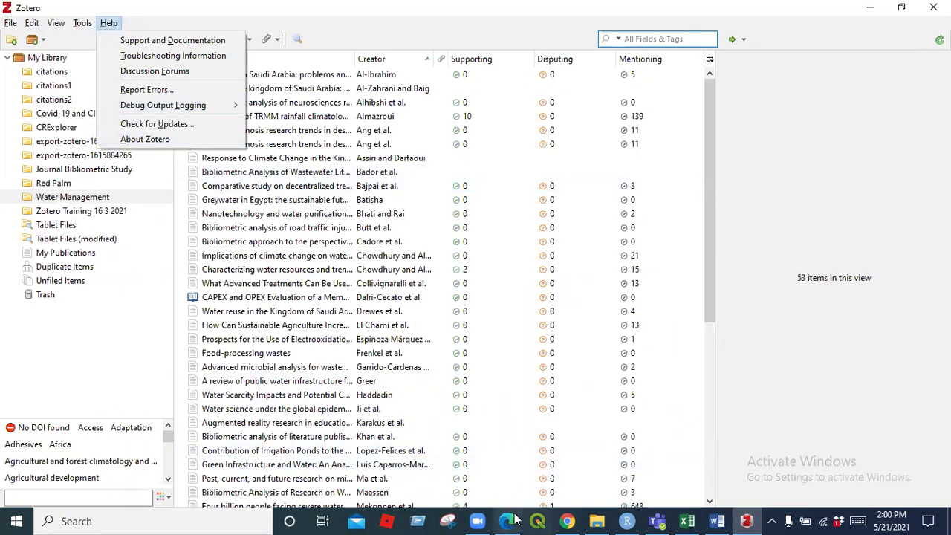
Switch to Chrome and open the login page of the Zotero website.
left_click(567, 521)
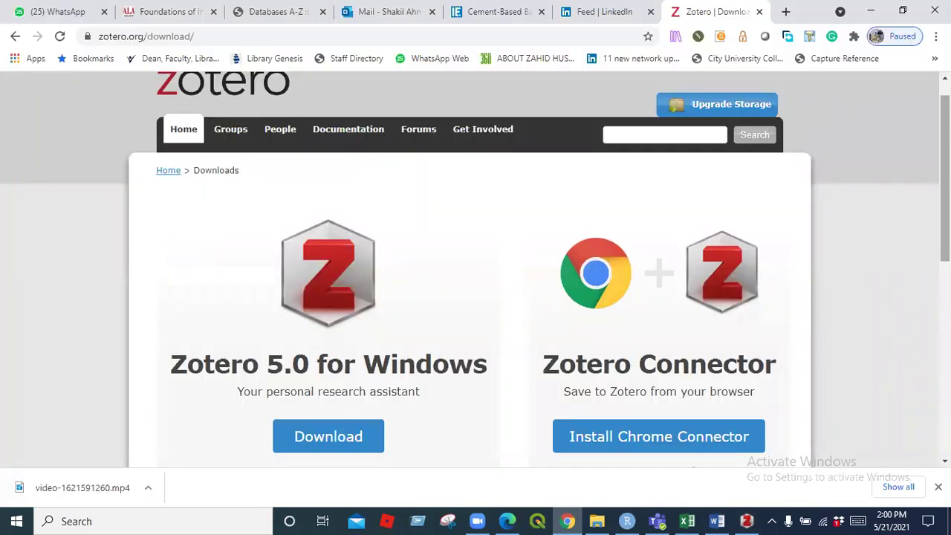
scroll(945, 179, "up", 1)
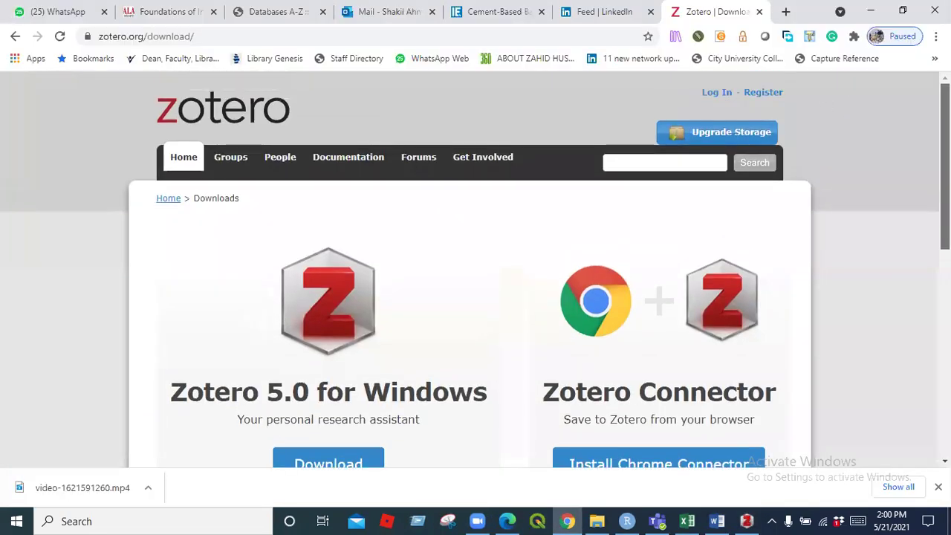
left_click(712, 95)
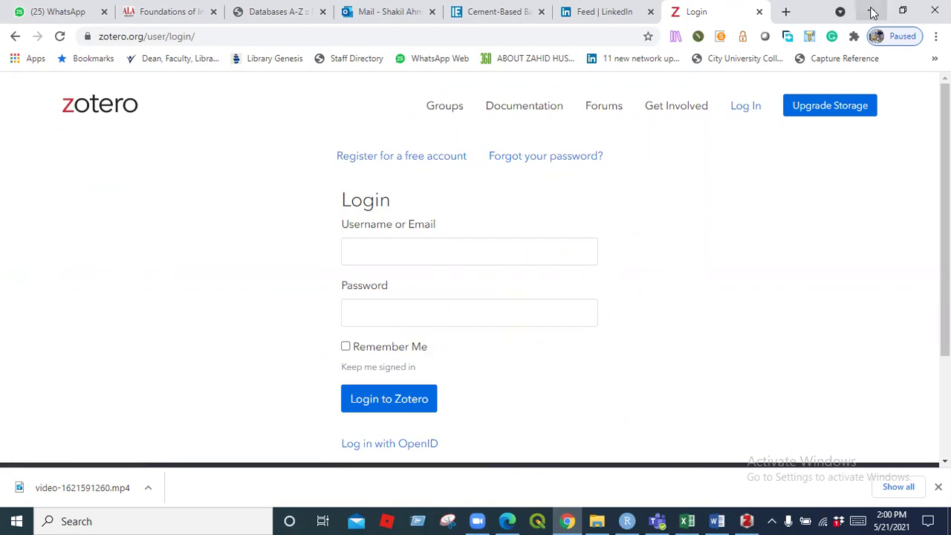
Return to the Zotero desktop application and look over the commands for creating items and collections.
left_click(872, 13)
left_click(747, 520)
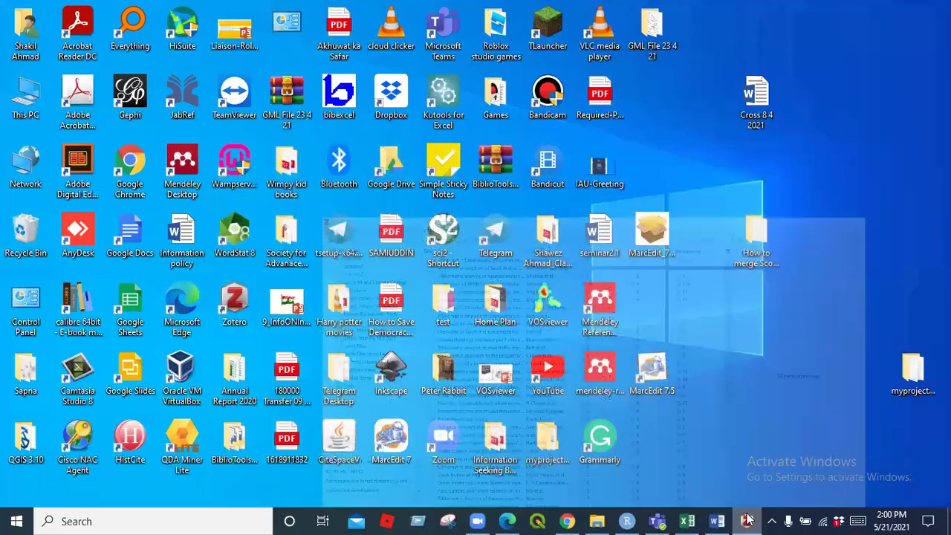
left_click(747, 520)
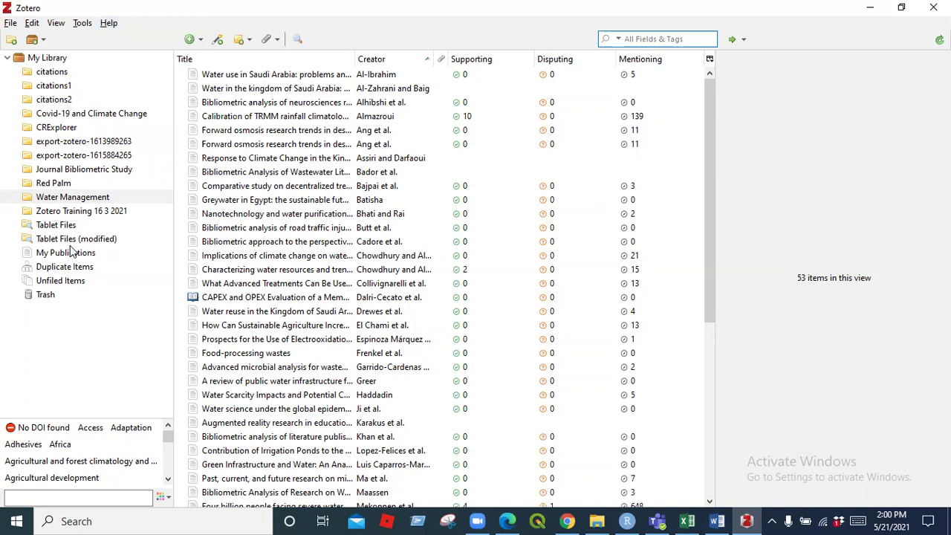
left_click(10, 25)
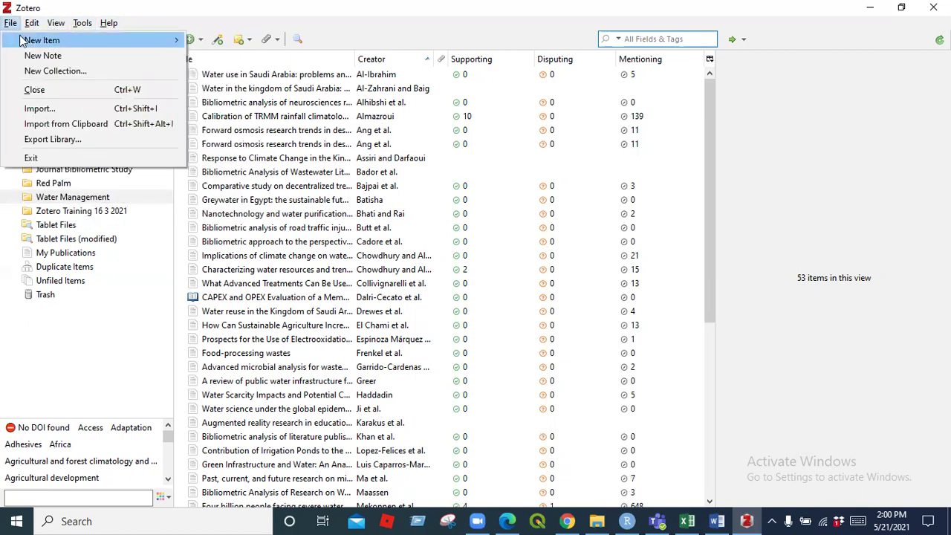
mouse_move(22, 42)
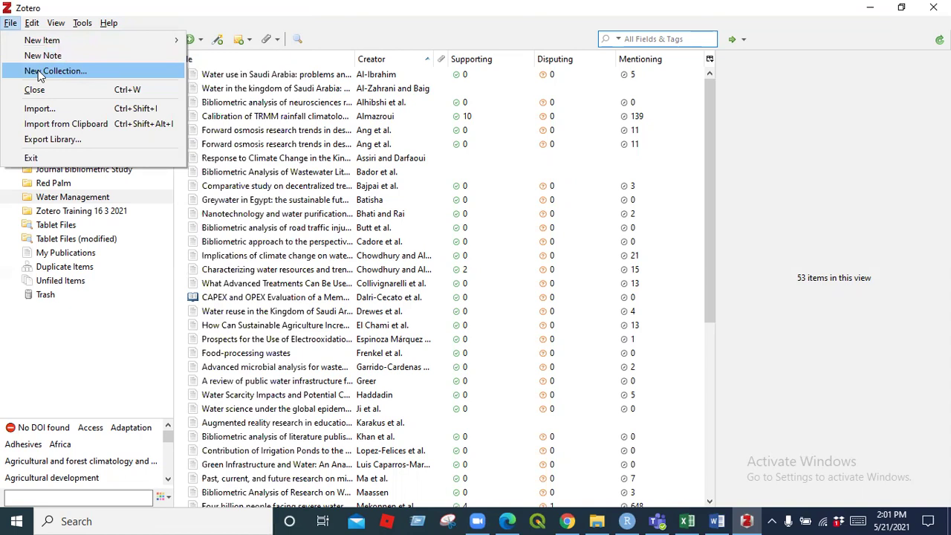
left_click(63, 358)
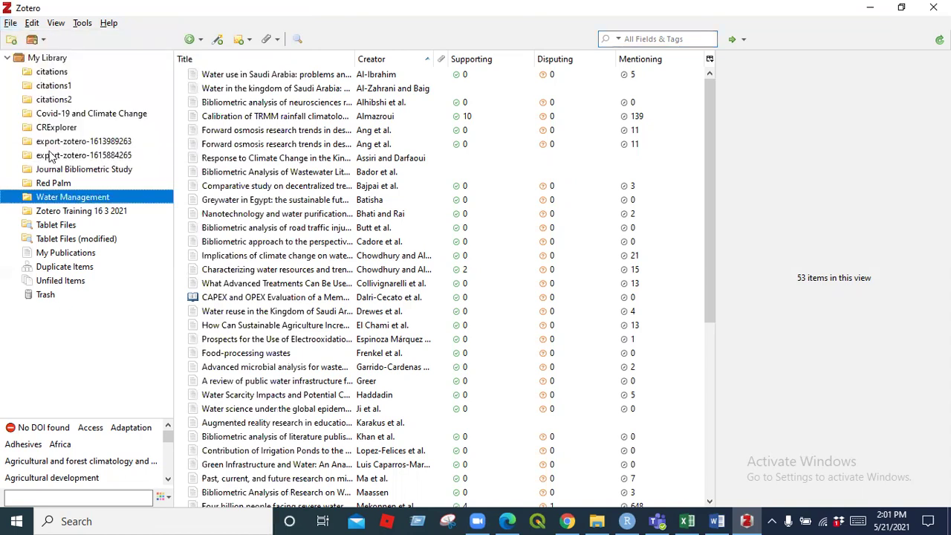
Examine how to import references from a file, as far as the file selection, and cancel the import.
left_click(11, 23)
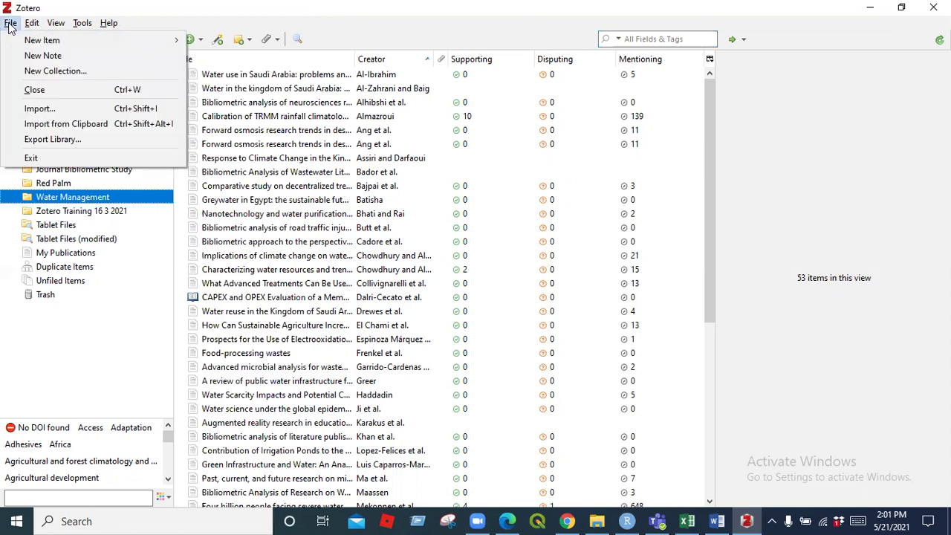
left_click(39, 109)
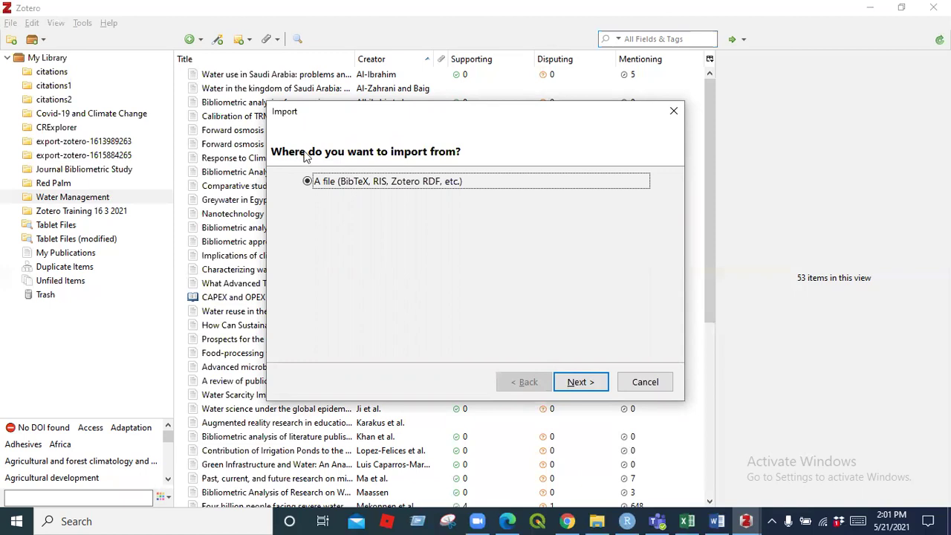
left_click(593, 384)
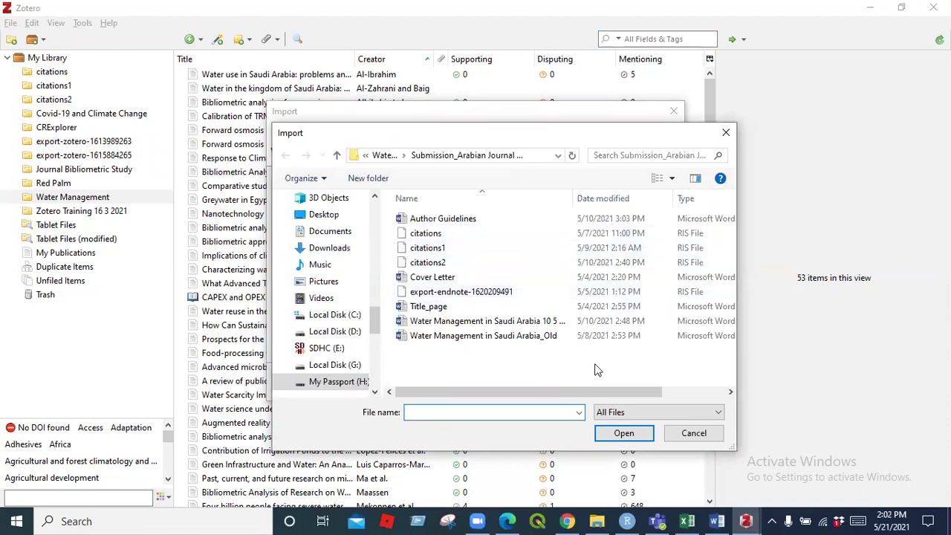
left_click(689, 433)
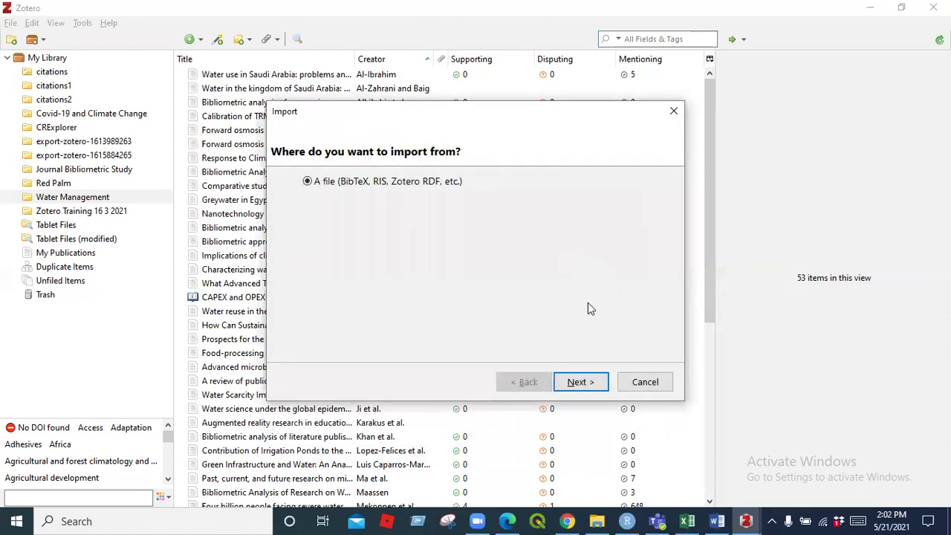
left_click(646, 383)
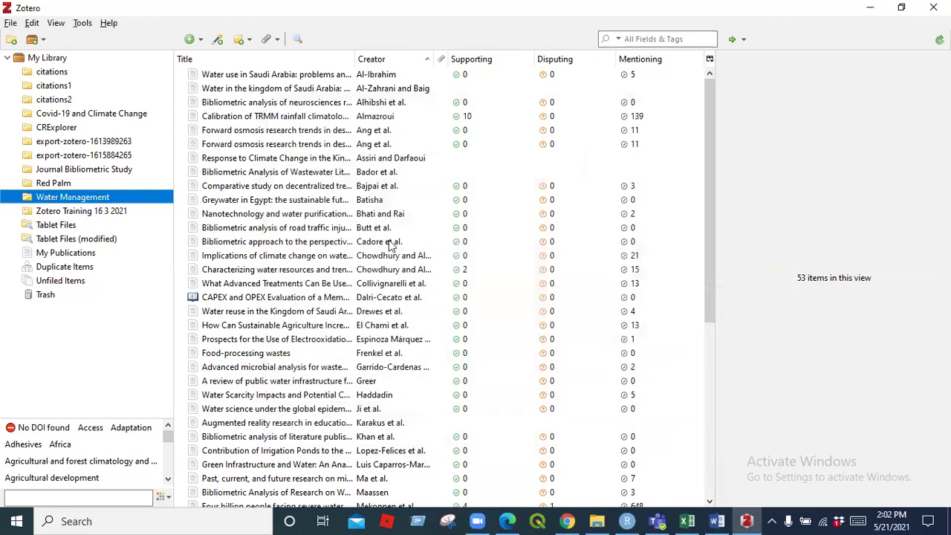
Examine the library export formats and the options for notes and files, and close the export dialog without exporting.
left_click(11, 24)
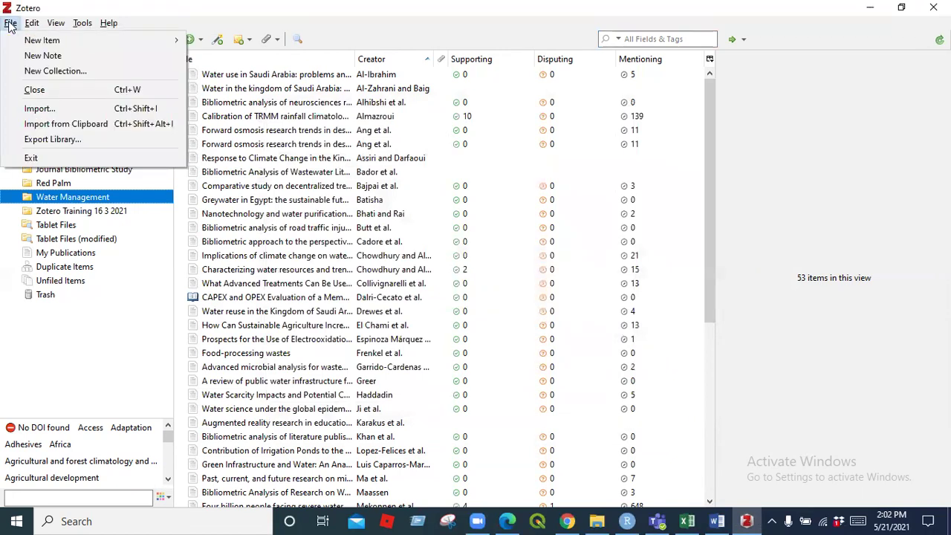
left_click(47, 140)
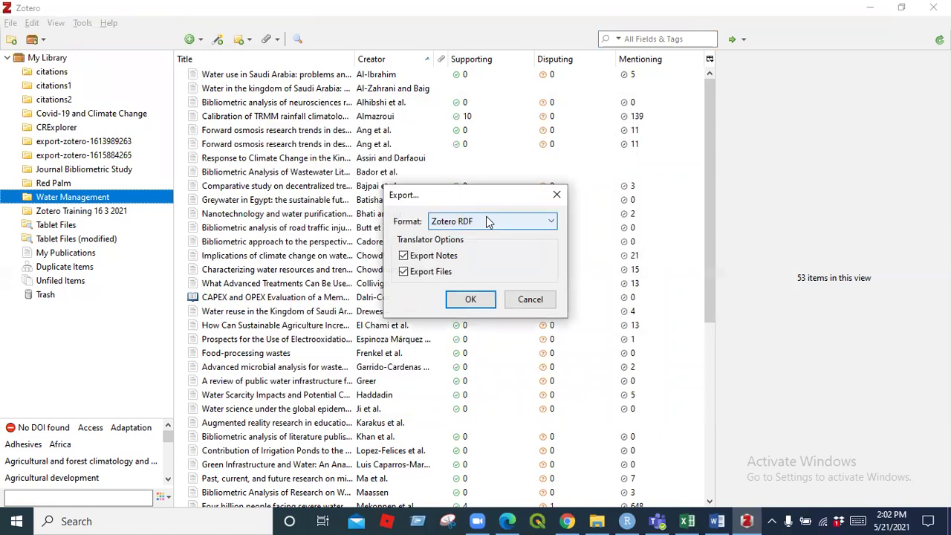
left_click(487, 221)
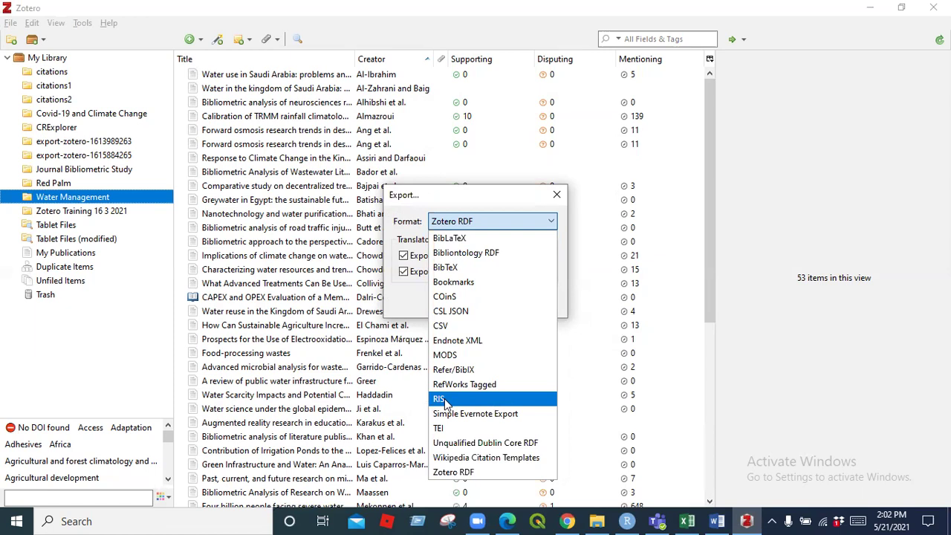
left_click(495, 202)
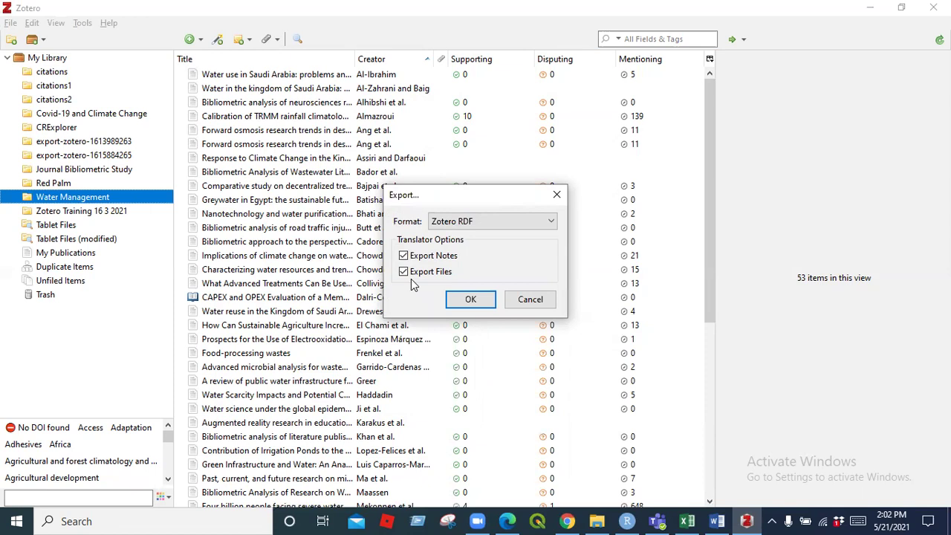
left_click(558, 196)
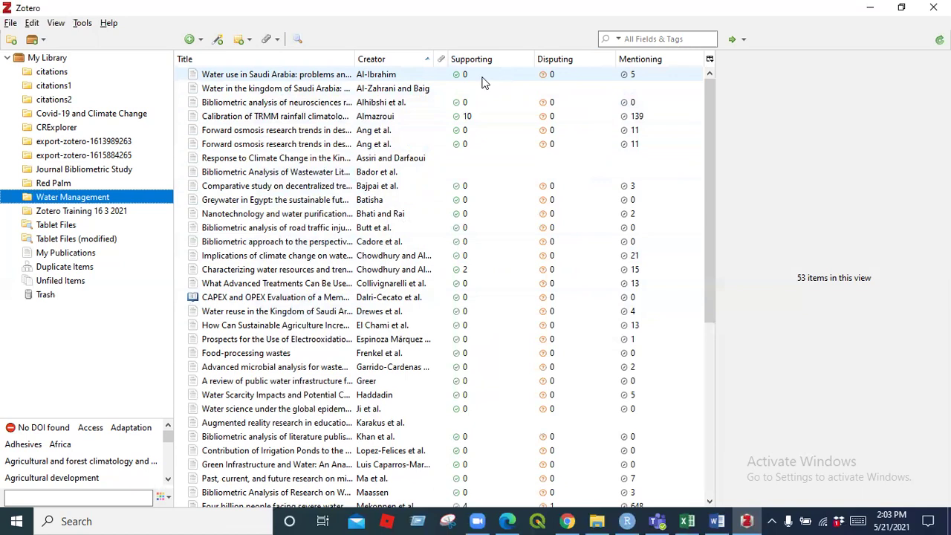
Inspect the bibliographic details and scite tallies of the article "Water use in Saudi Arabia: problems and policy implications".
left_click(632, 75)
left_click(836, 118)
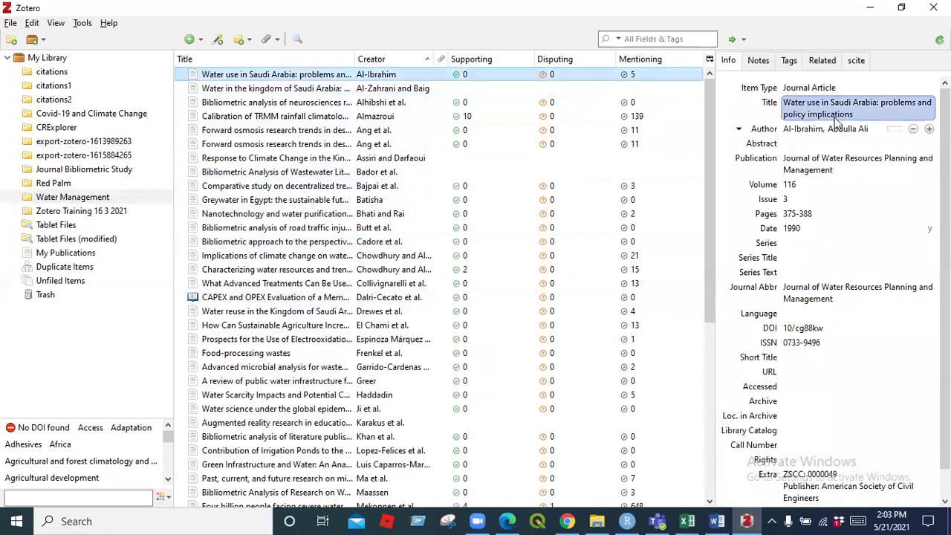
left_click(856, 61)
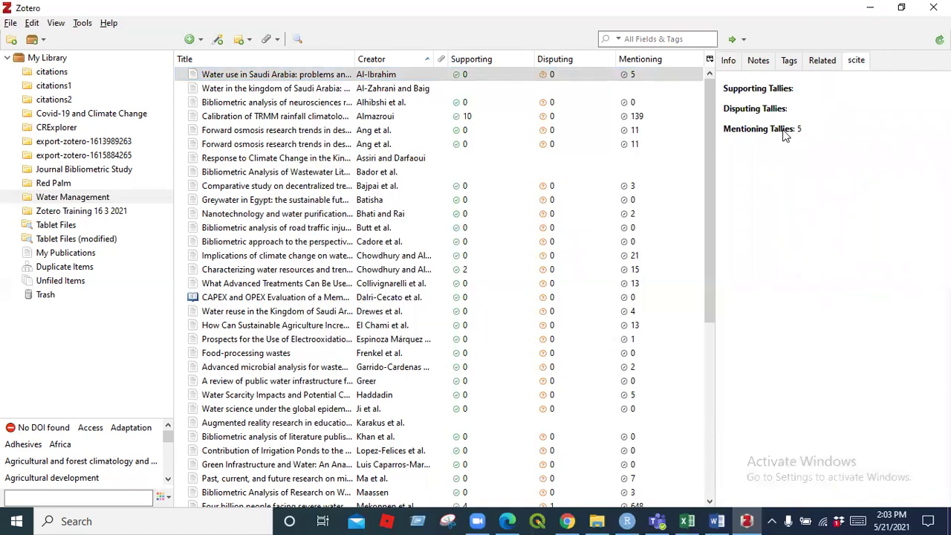
left_click(630, 76)
left_click(736, 62)
left_click(663, 76)
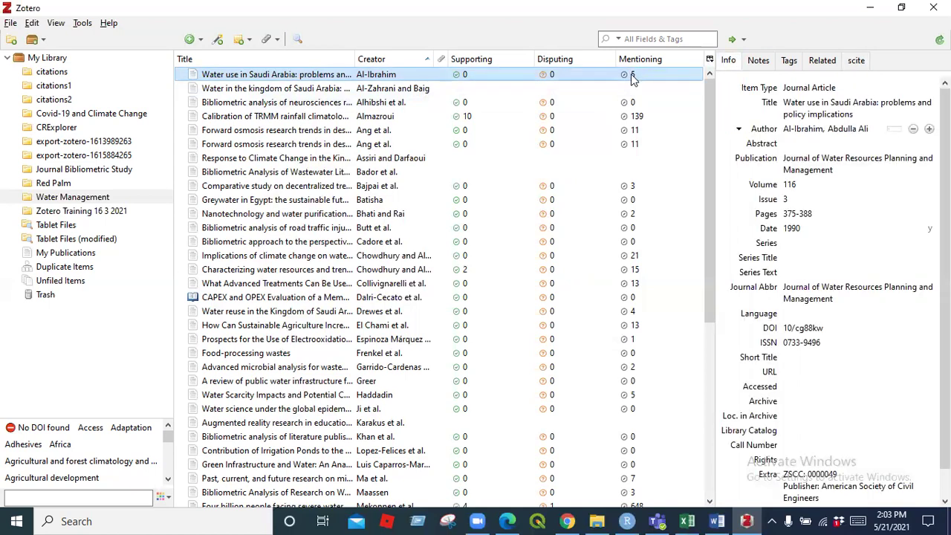
Open the scite report for the selected Saudi Arabia water use article and read through its citation statements.
right_click(633, 79)
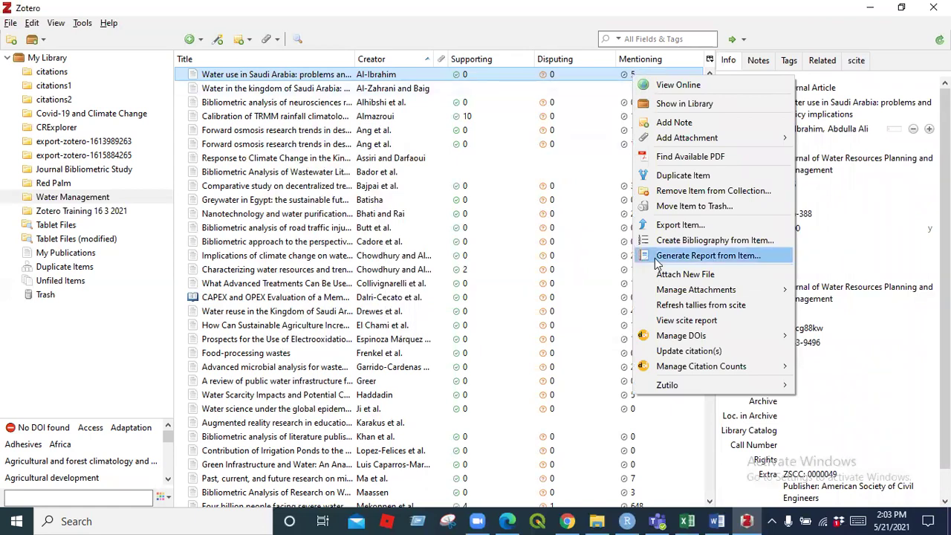
left_click(672, 327)
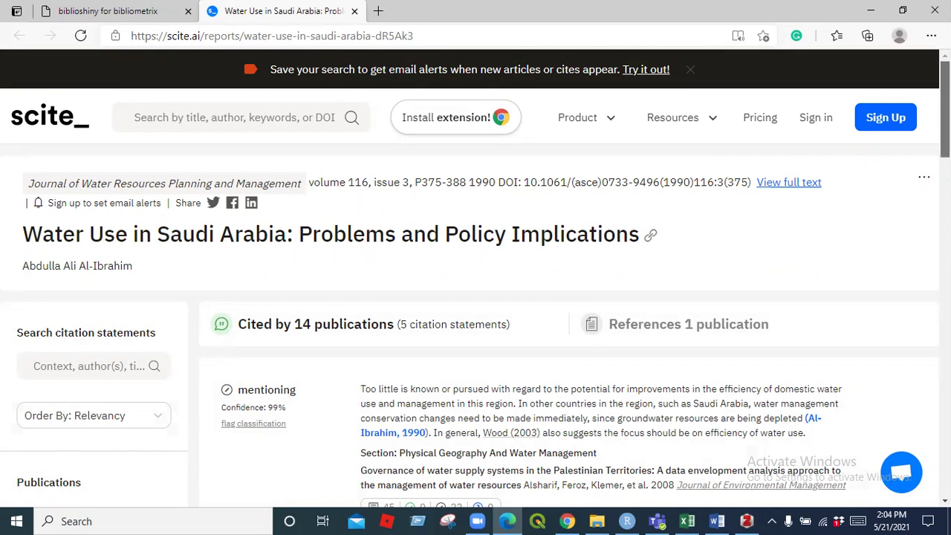
scroll(945, 112, "down", 1)
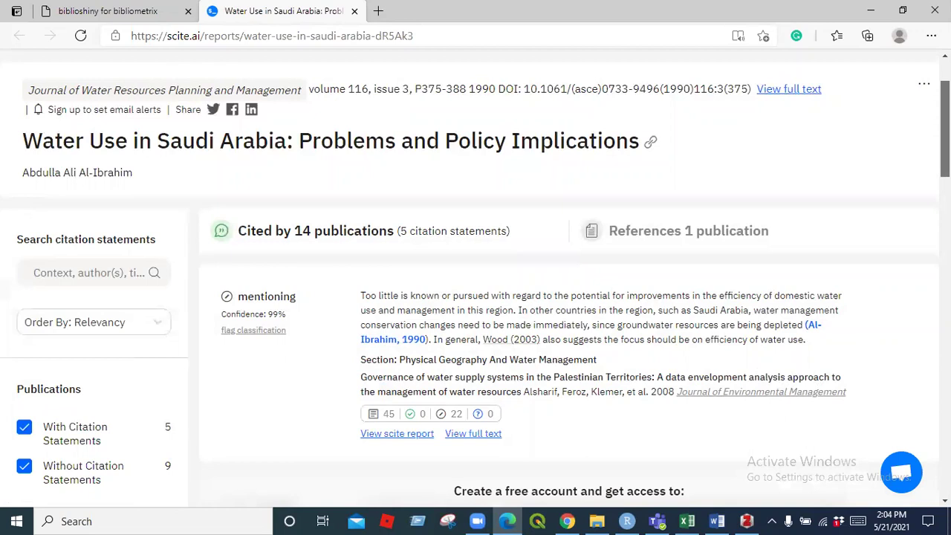
scroll(945, 148, "down", 2)
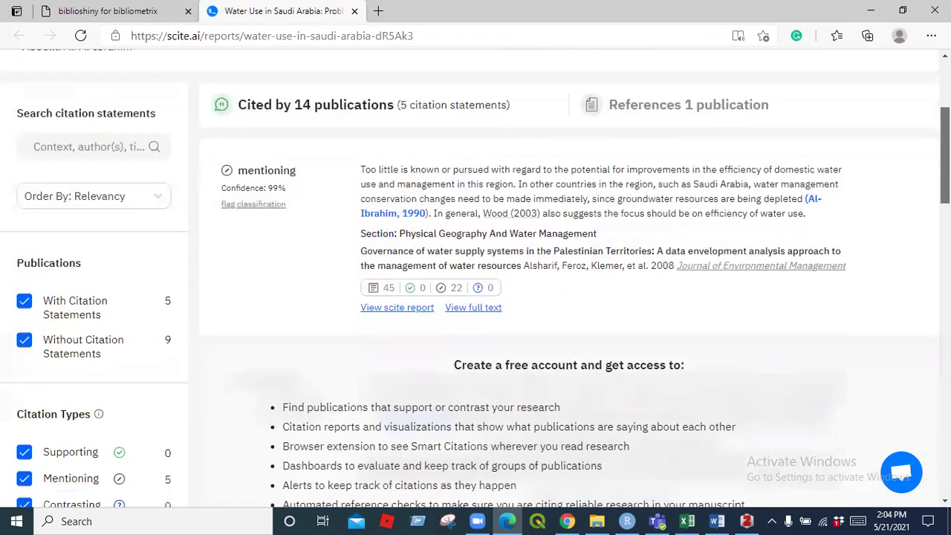
scroll(757, 148, "down", 1)
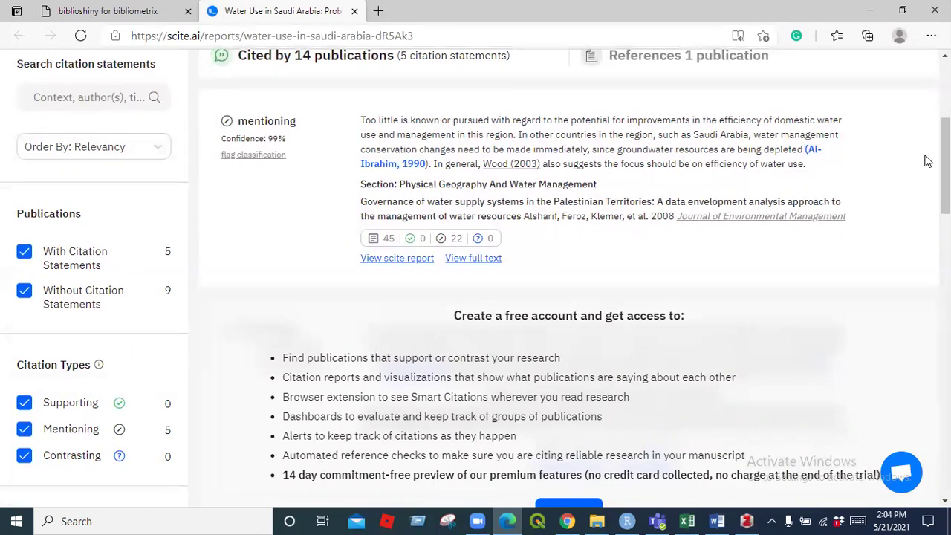
mouse_move(946, 165)
left_mouse_down()
mouse_move(945, 312)
mouse_move(946, 125)
mouse_move(945, 156)
left_mouse_up()
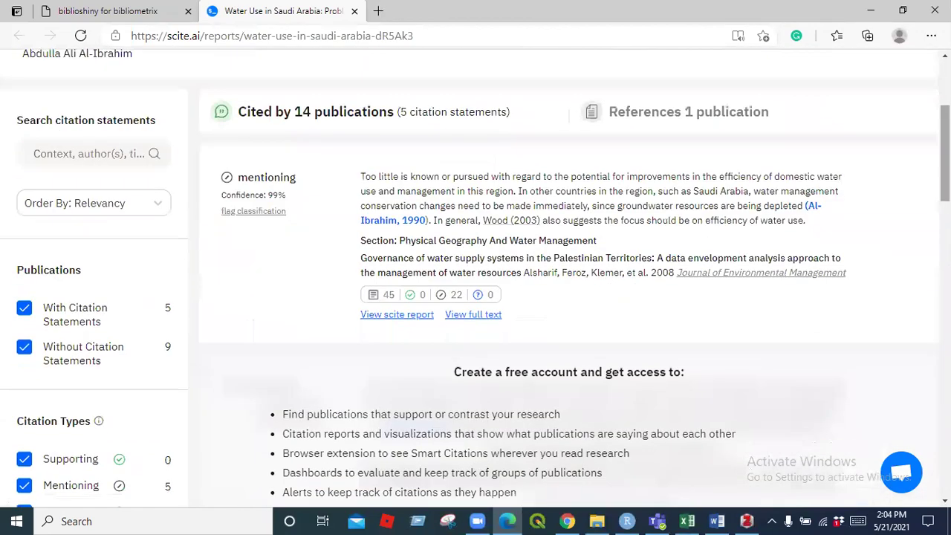
Open the scite report of the citing article on water supply governance in the Palestinian Territories and examine its abstract and citation statements.
left_click(396, 317)
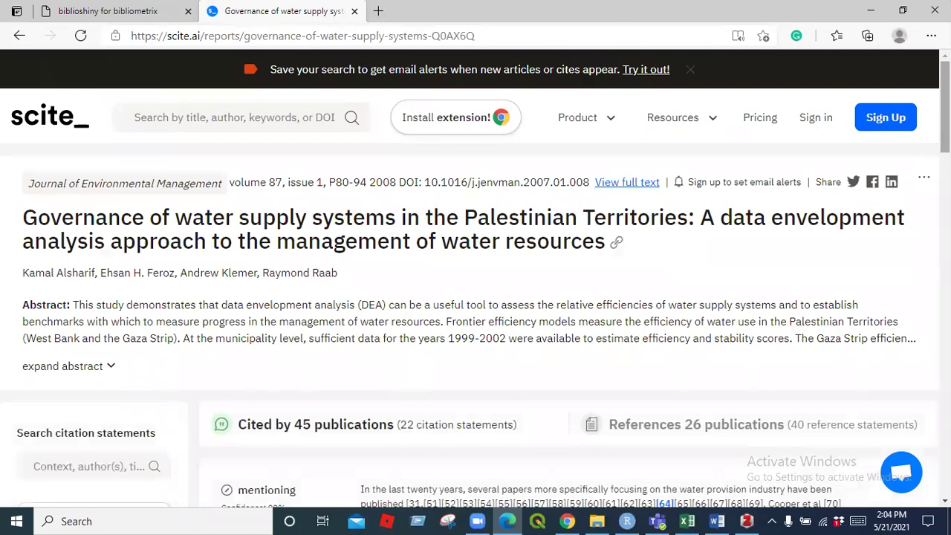
scroll(476, 281, "down", 3)
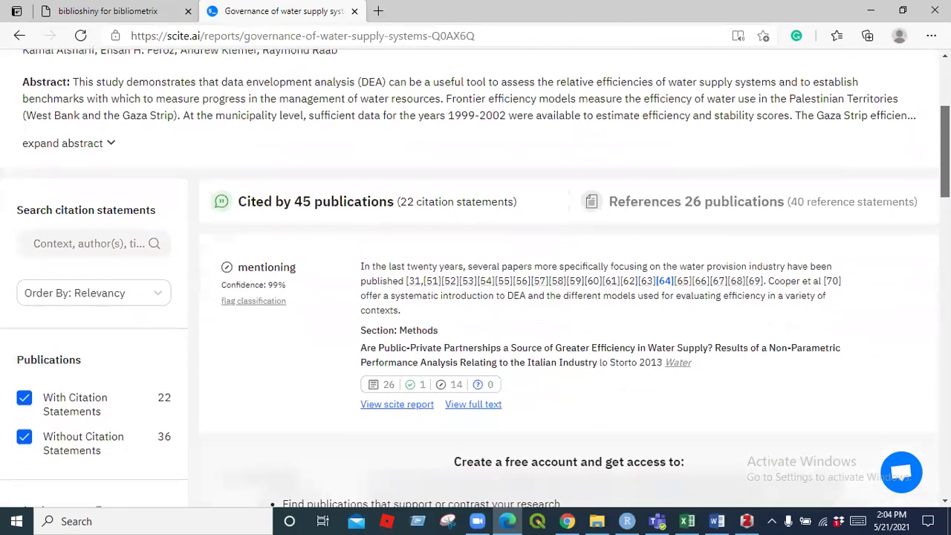
scroll(475, 281, "down", 4)
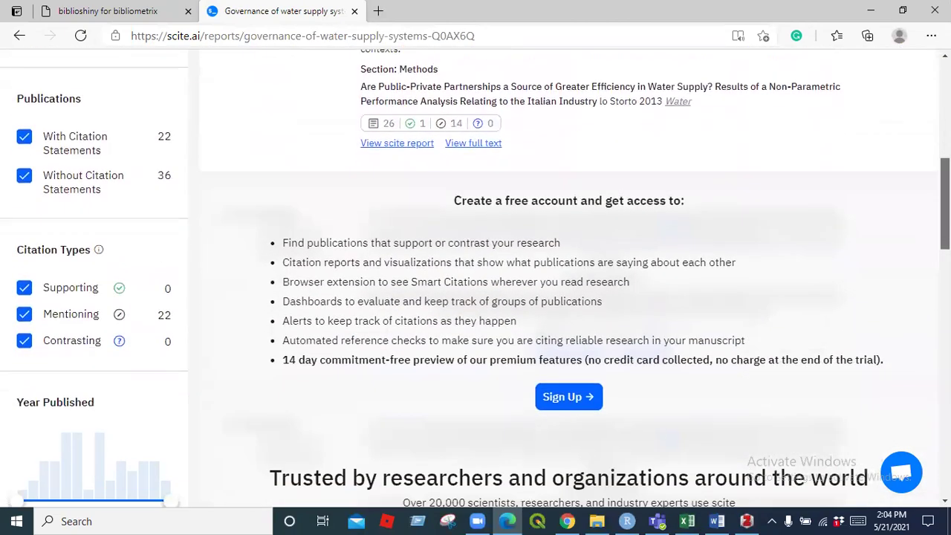
scroll(476, 281, "up", 4)
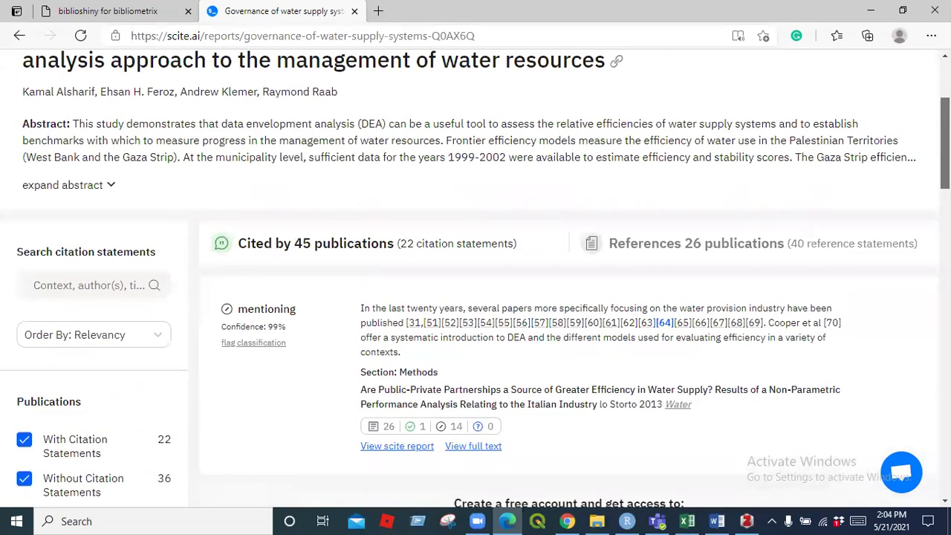
scroll(476, 281, "up", 1)
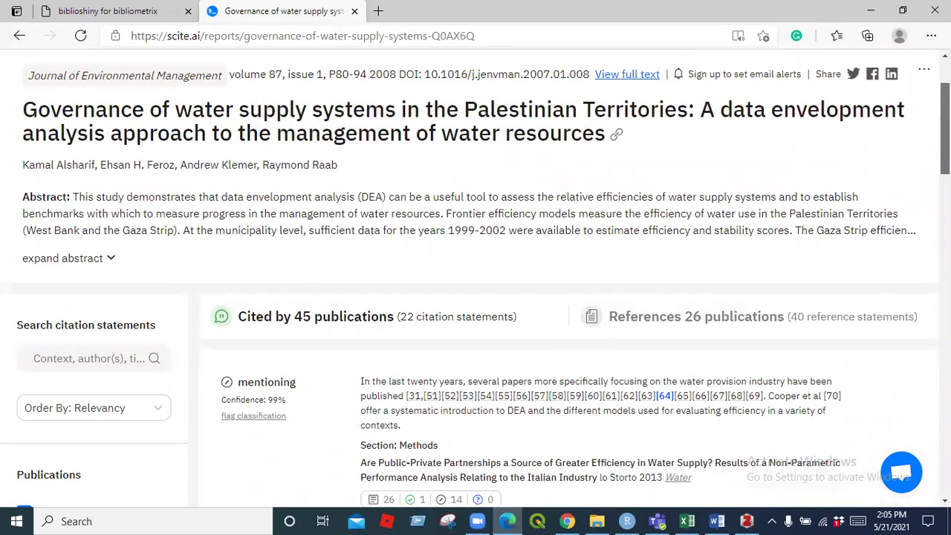
scroll(476, 281, "down", 1)
scroll(476, 281, "down", 4)
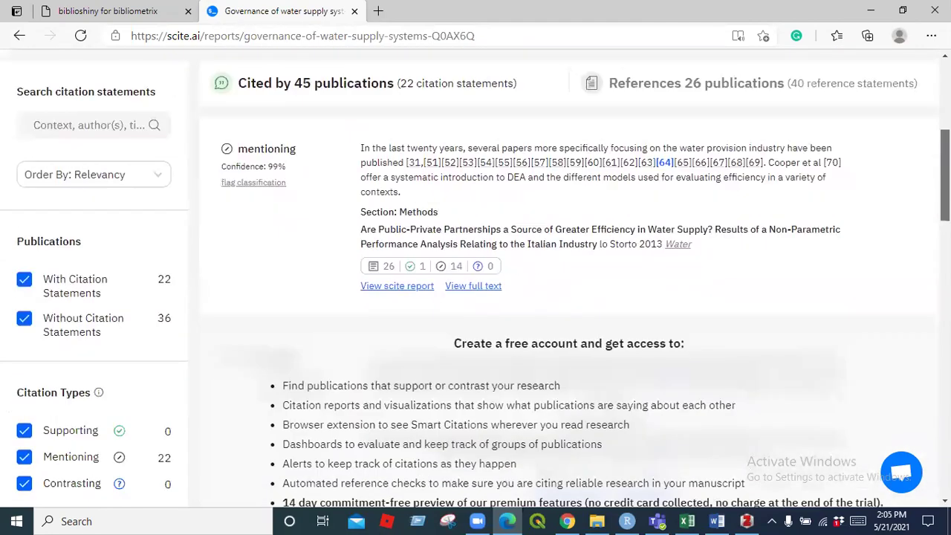
left_click_drag(945, 206, 945, 106)
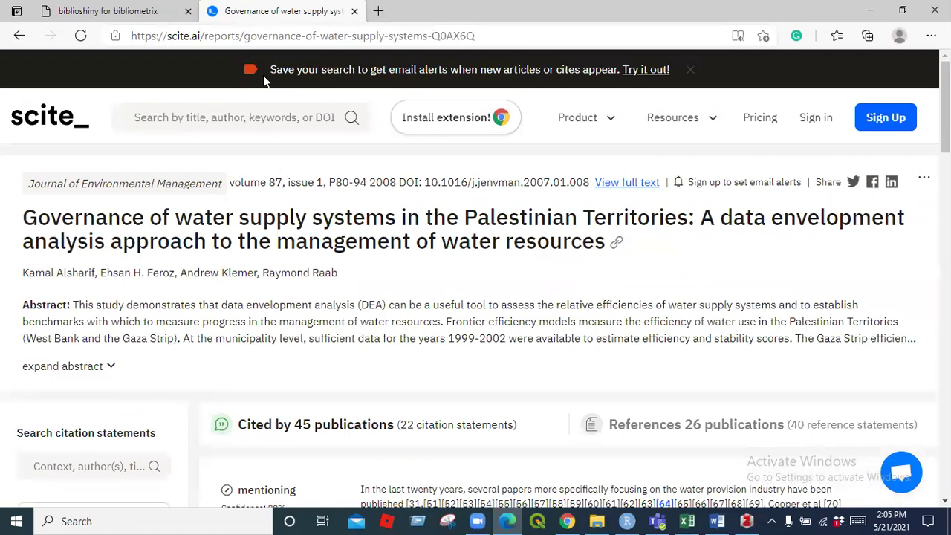
Return to the scite report on water use in Saudi Arabia and show the publications citing it.
left_click(20, 39)
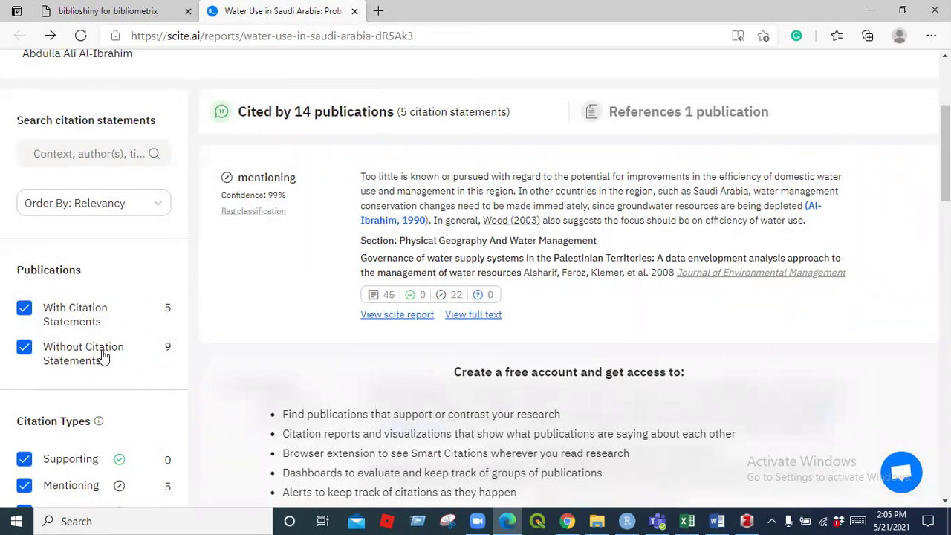
left_click_drag(945, 154, 945, 135)
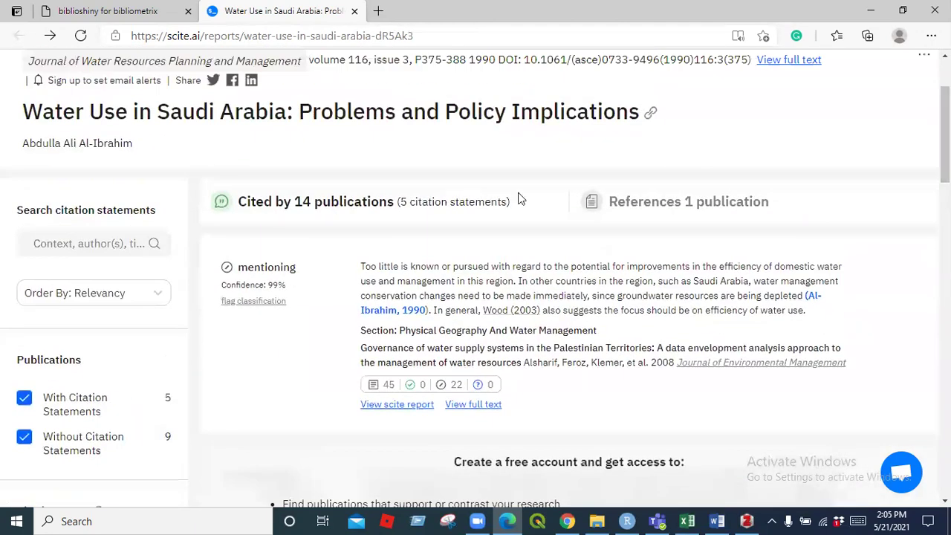
left_click(409, 207)
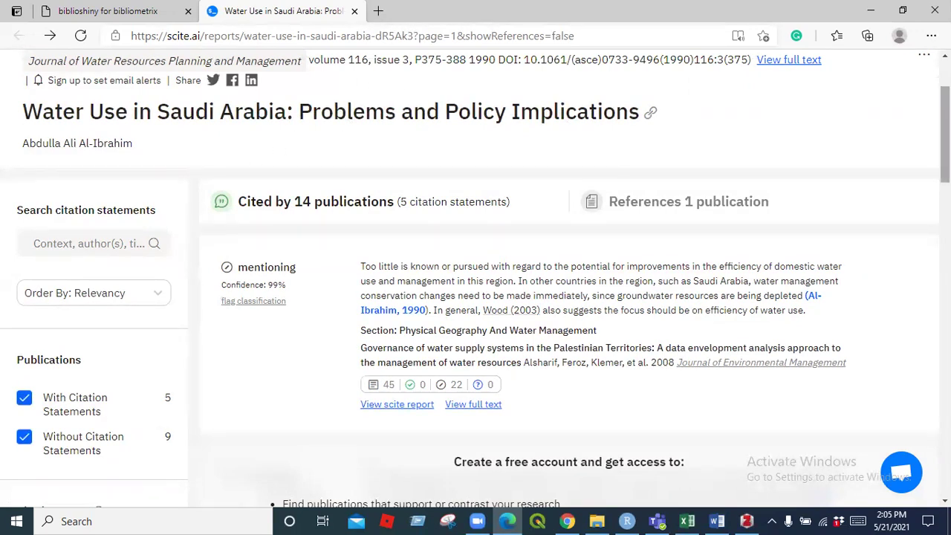
scroll(743, 156, "up", 2)
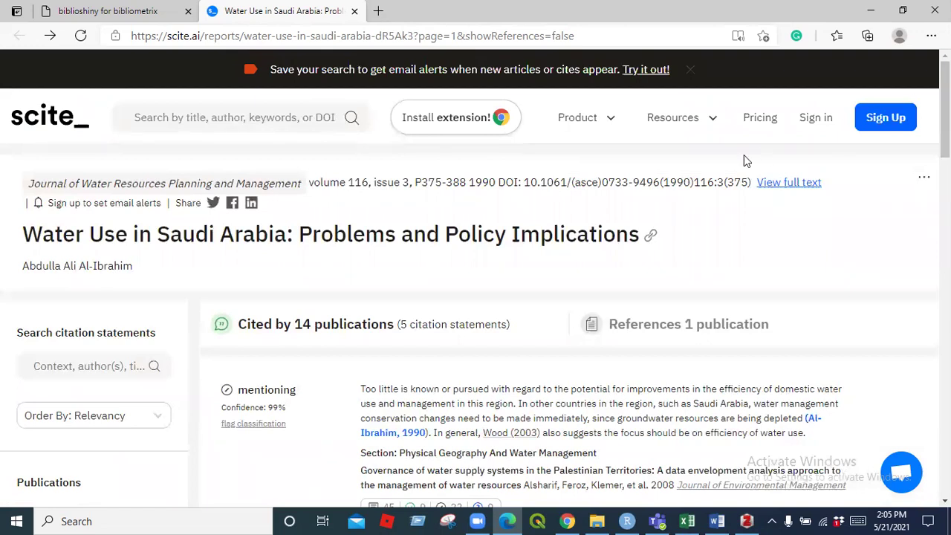
Open the article's full-text page in the ASCE Library, look over its abstract and details, and close that page.
left_click(788, 183)
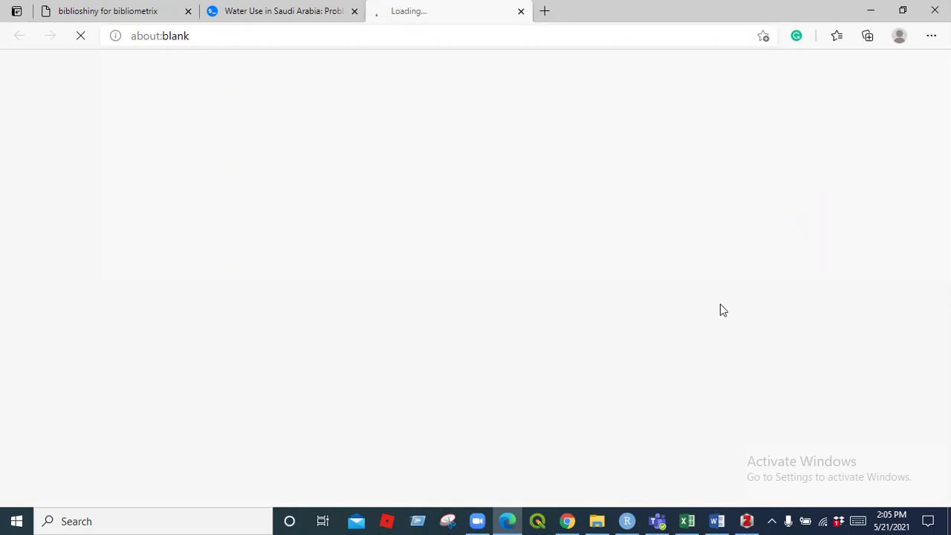
mouse_move(569, 520)
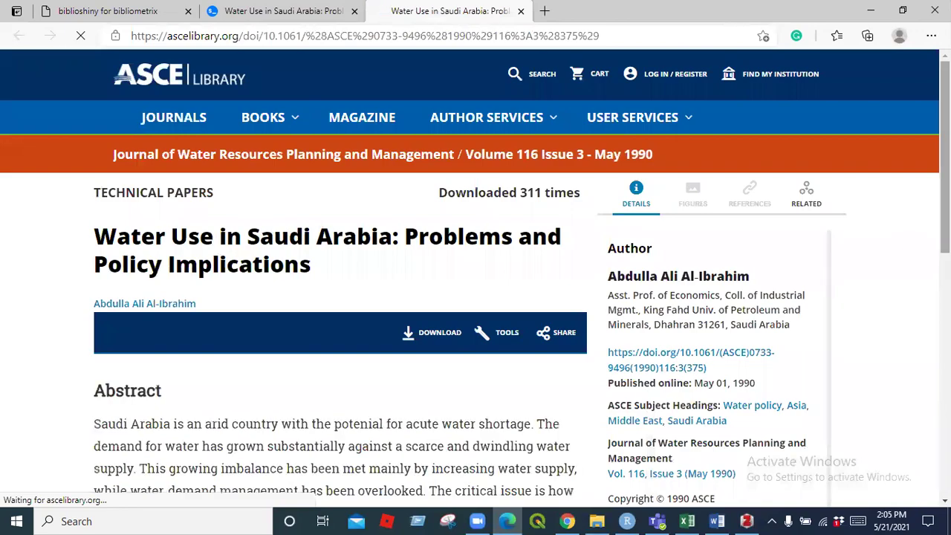
scroll(476, 297, "down", 8)
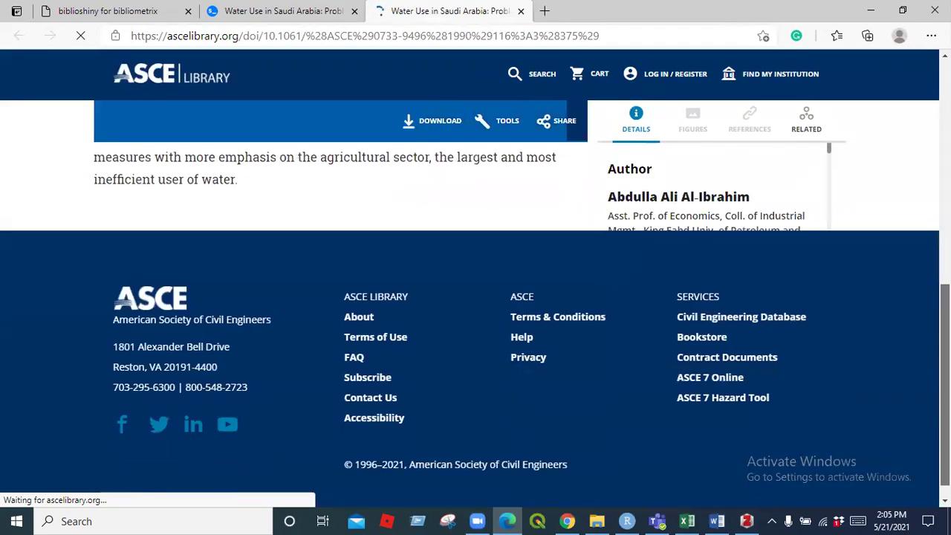
scroll(476, 298, "up", 6)
scroll(340, 297, "up", 1)
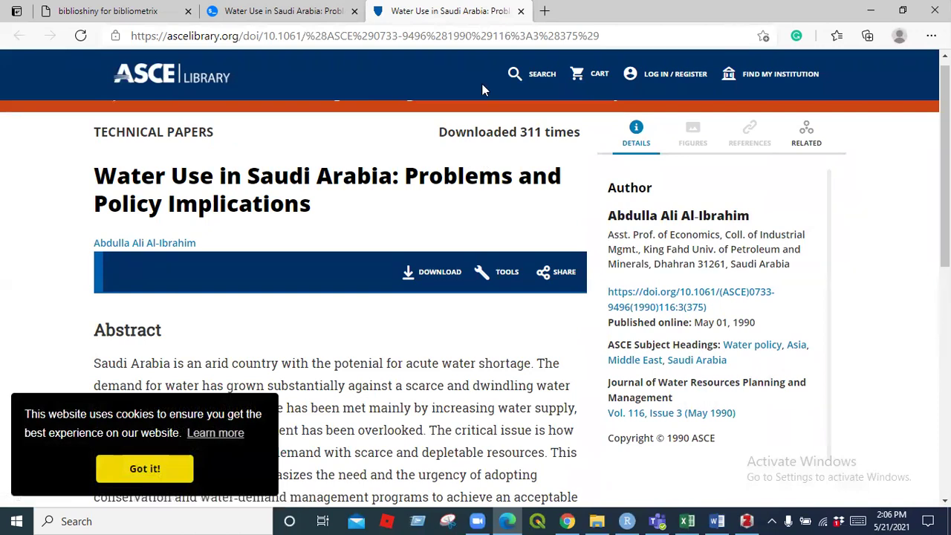
left_click(522, 12)
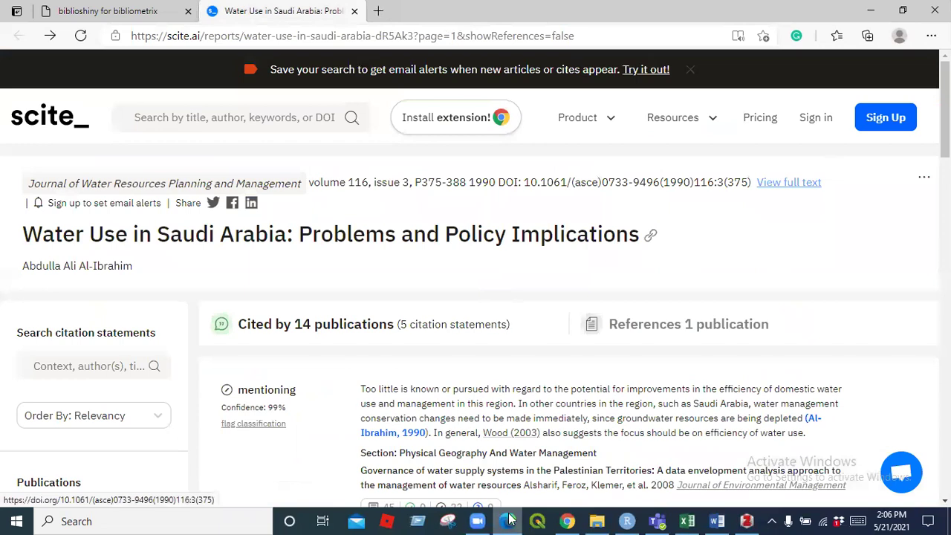
Search the web for zoterobib in a new tab and open the ZoteroBib website at zbib.org.
left_click(379, 11)
type("zote")
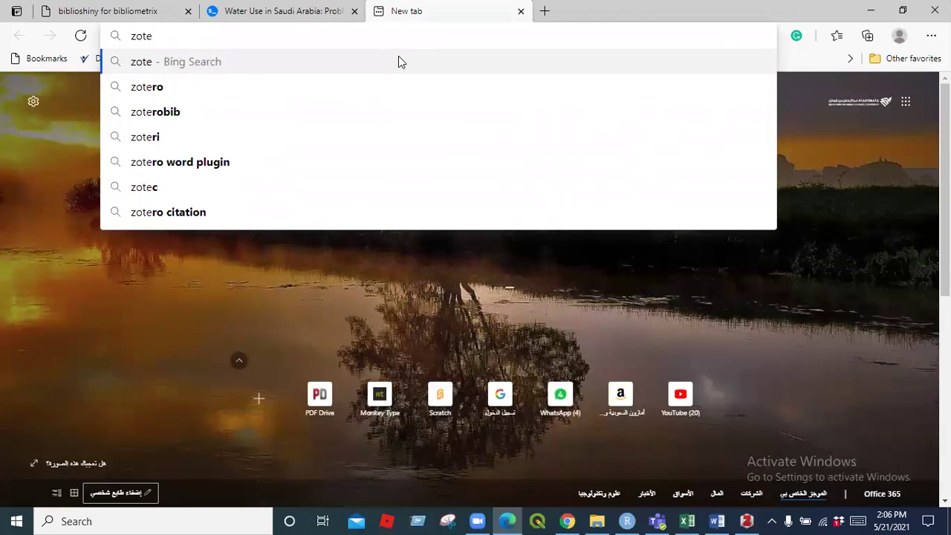
left_click(156, 111)
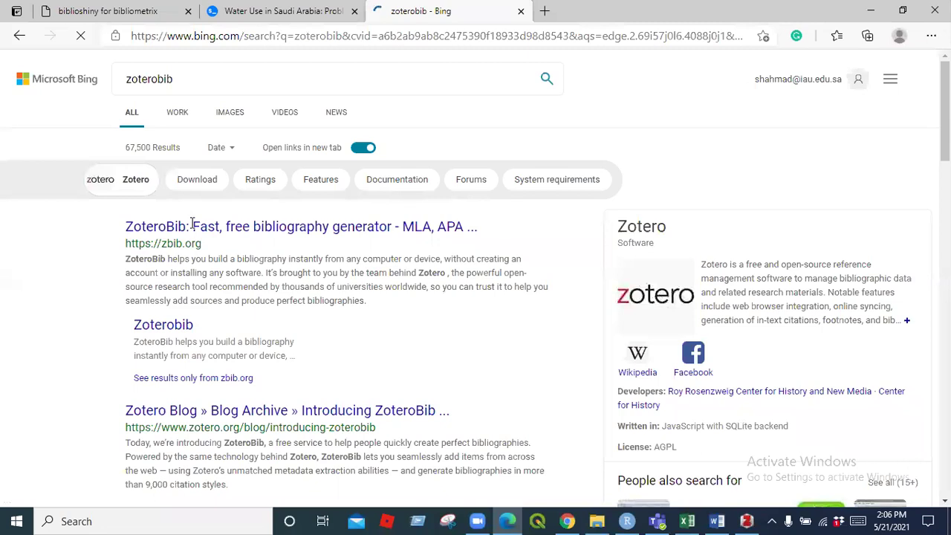
left_click(191, 230)
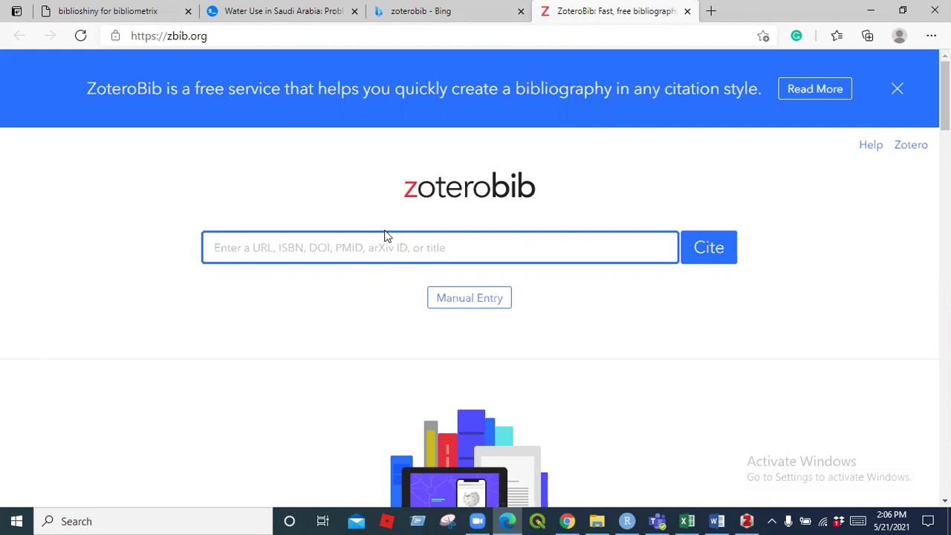
Copy the title "Water Use in Saudi Arabia: Problems and Policy Implications" from the scite report and add the matching journal article as a ZoteroBib citation.
left_click(296, 9)
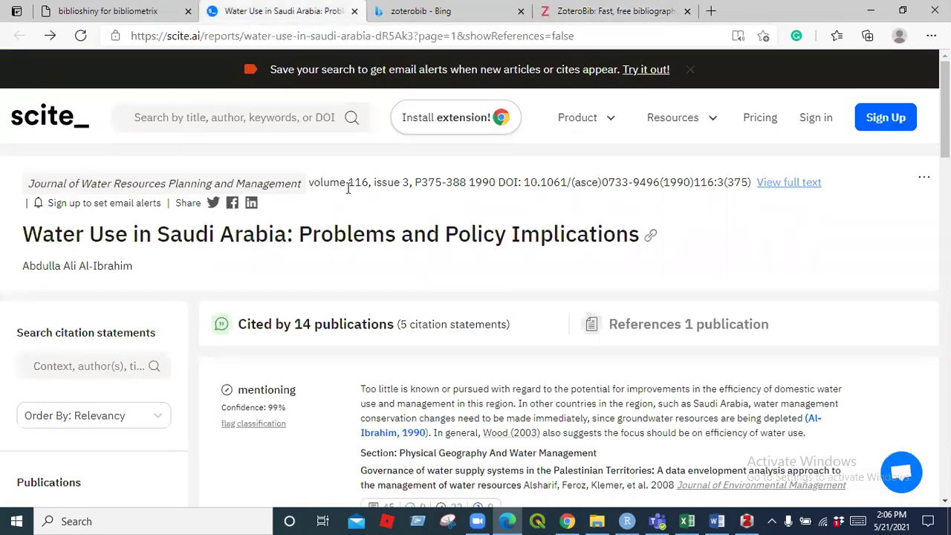
left_click_drag(22, 234, 645, 275)
key("ctrl+c")
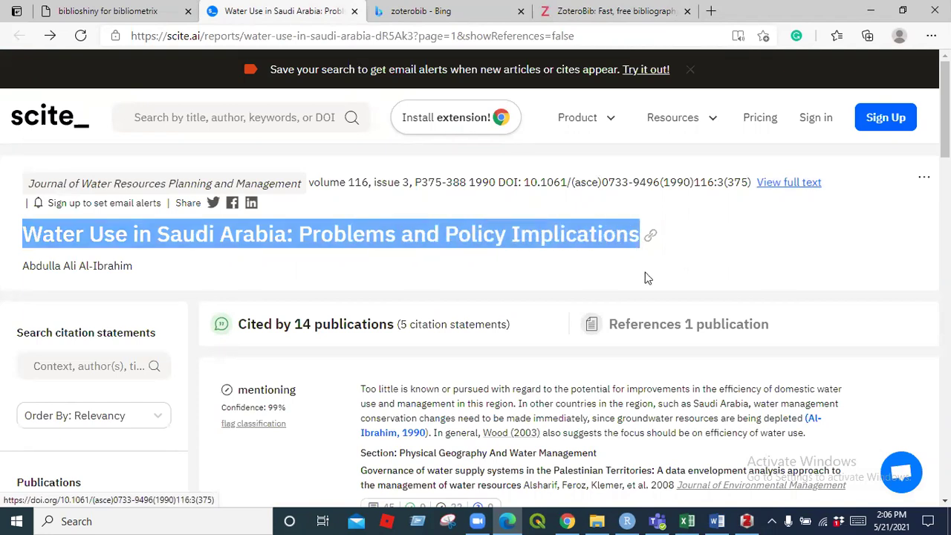
left_click(610, 10)
key("ctrl+v")
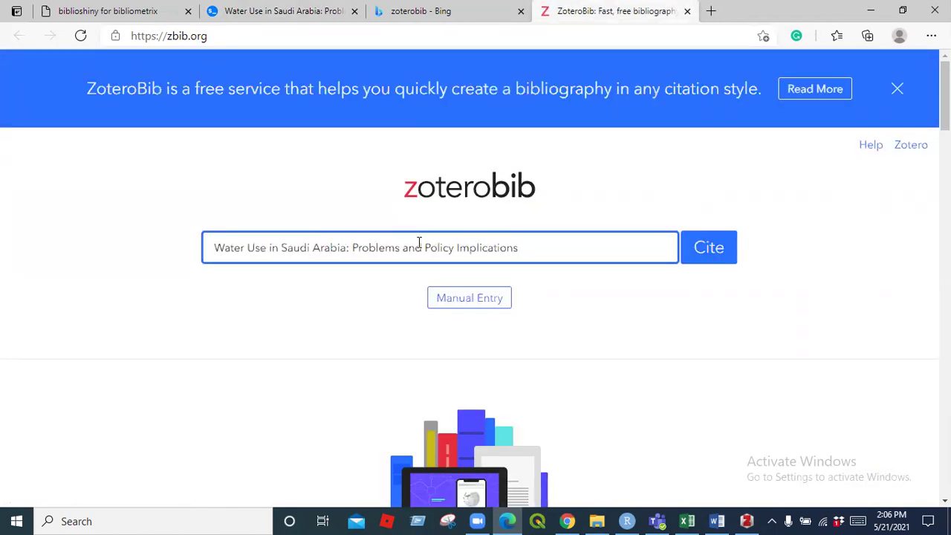
key("Return")
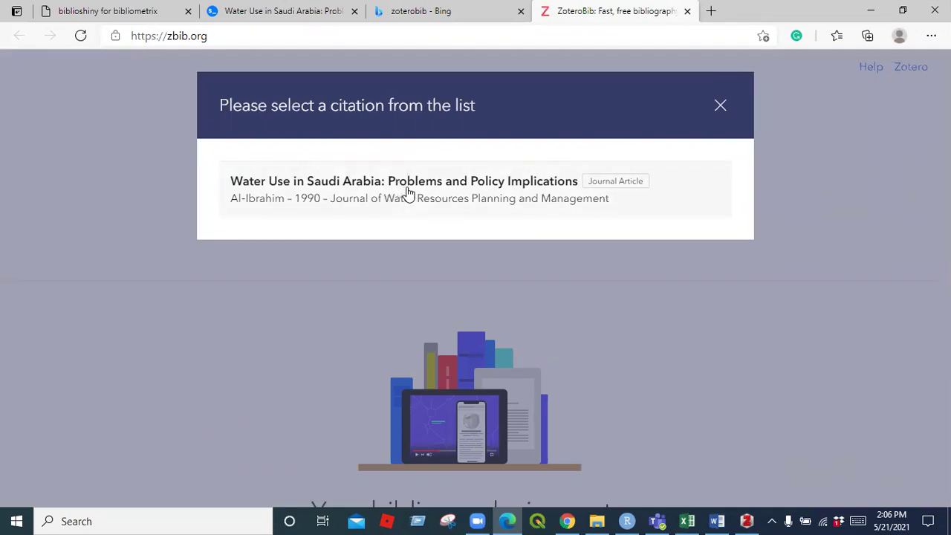
left_click(407, 193)
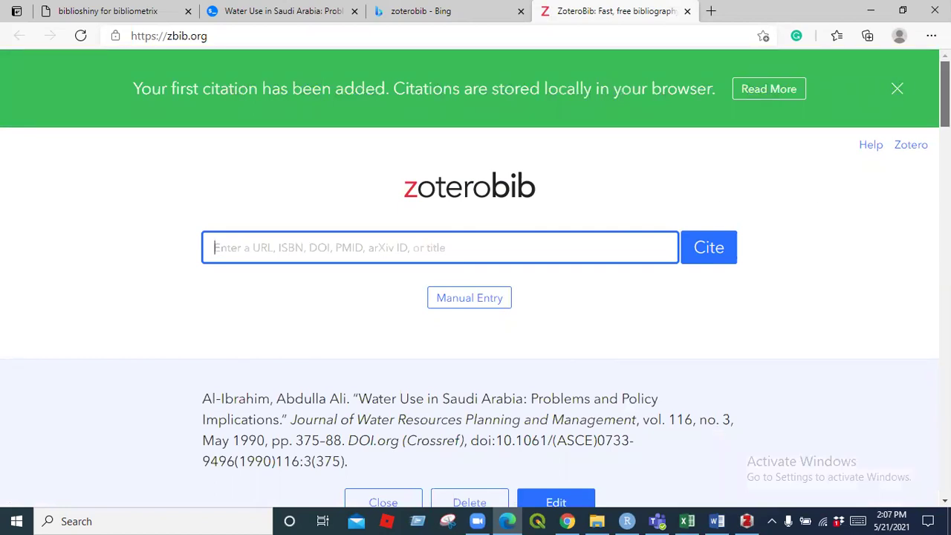
Look over the added citation, the bibliography section and the available export formats.
scroll(475, 298, "down", 5)
scroll(476, 298, "up", 1)
scroll(371, 252, "up", 2)
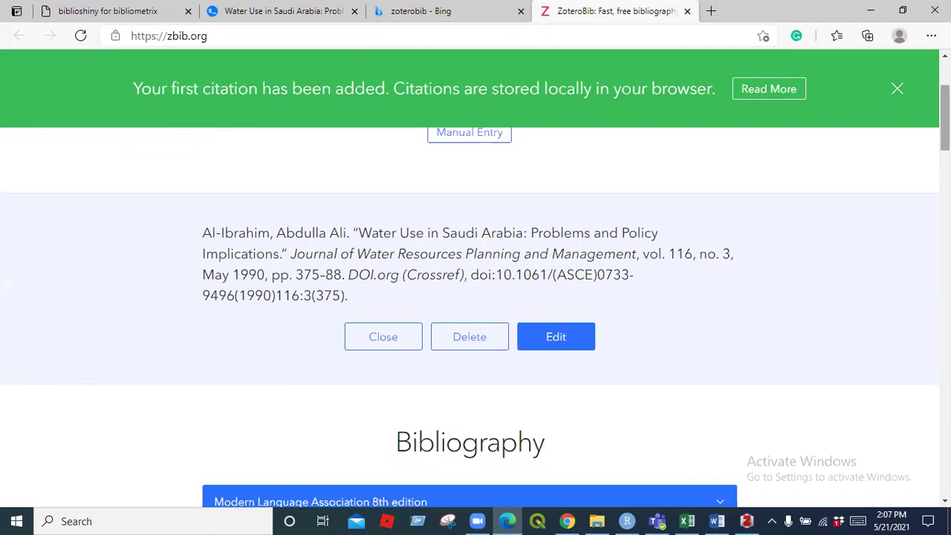
scroll(945, 149, "down", 2)
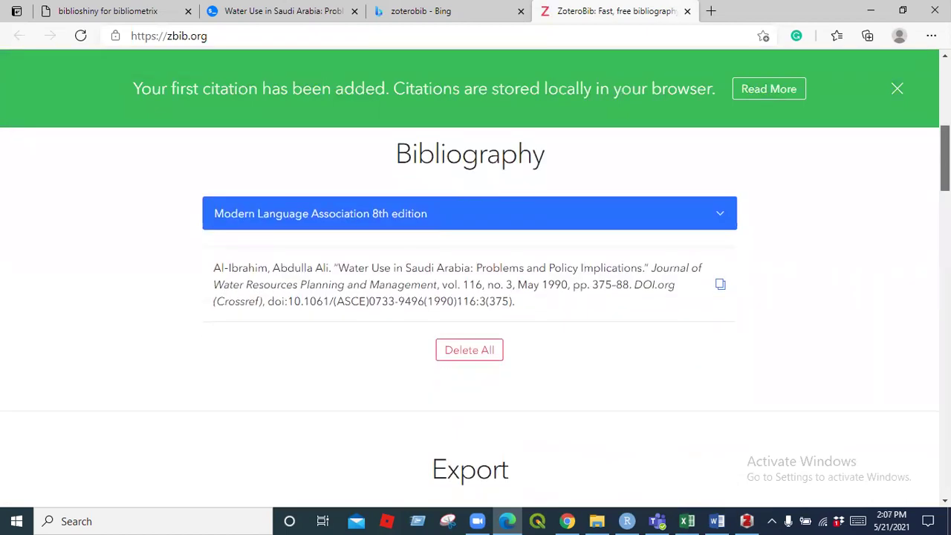
scroll(945, 194, "down", 5)
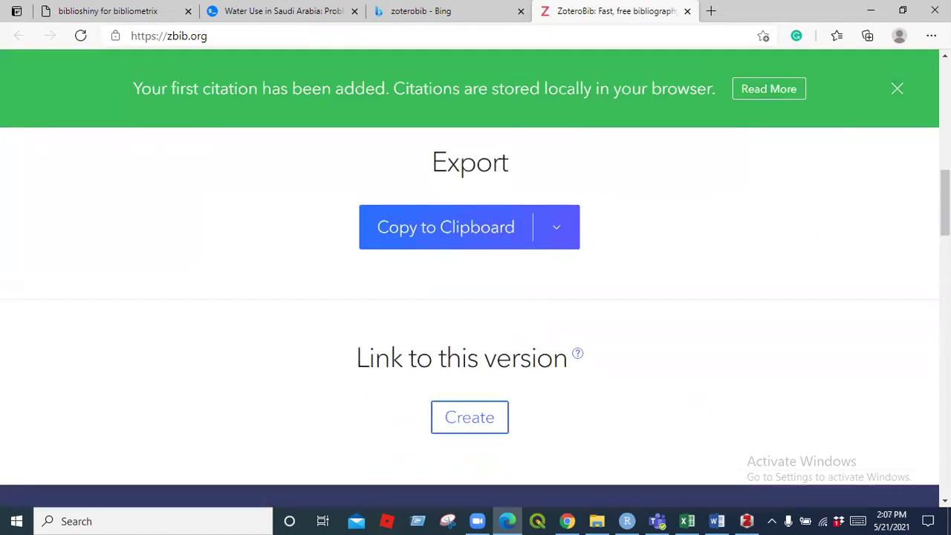
left_click(555, 232)
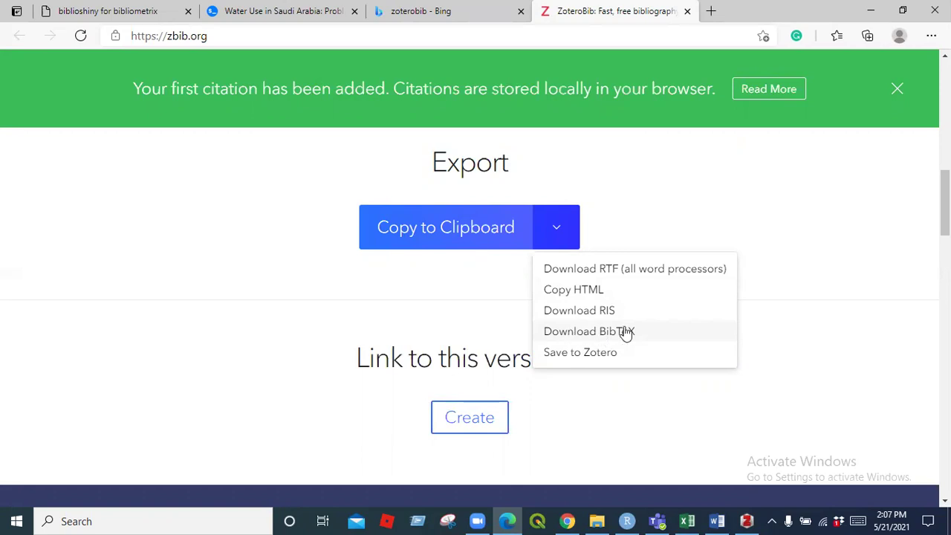
Search the additional citation styles for IEEE and add it as the bibliography's style.
left_click_drag(945, 204, 945, 164)
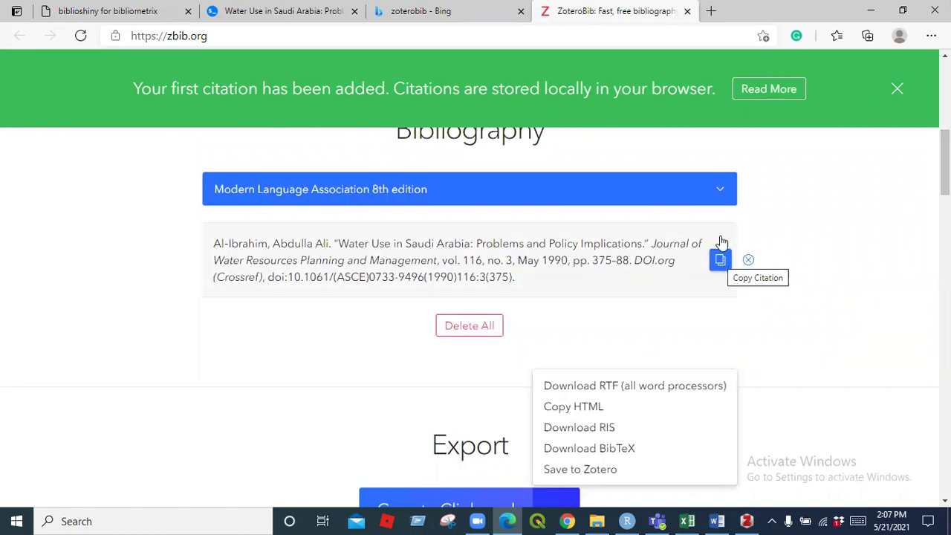
left_click(718, 193)
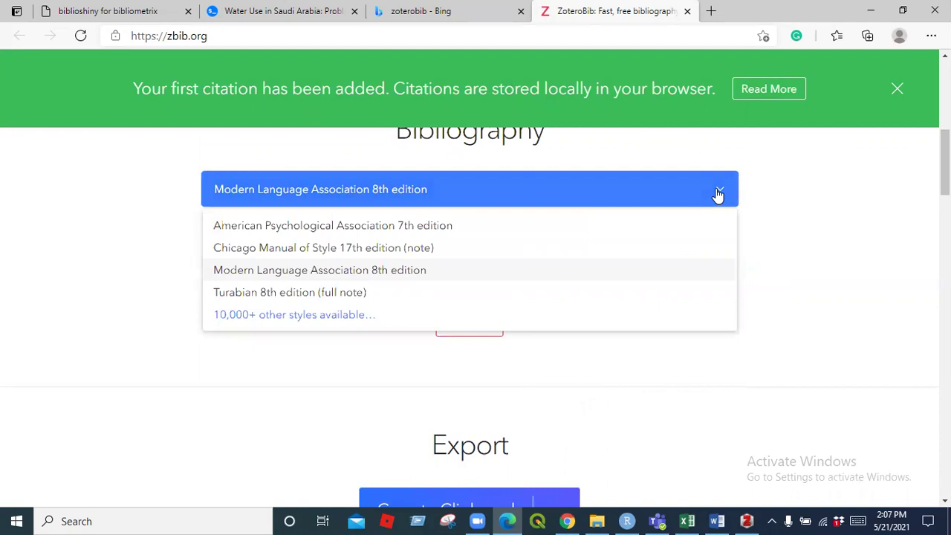
left_click(262, 318)
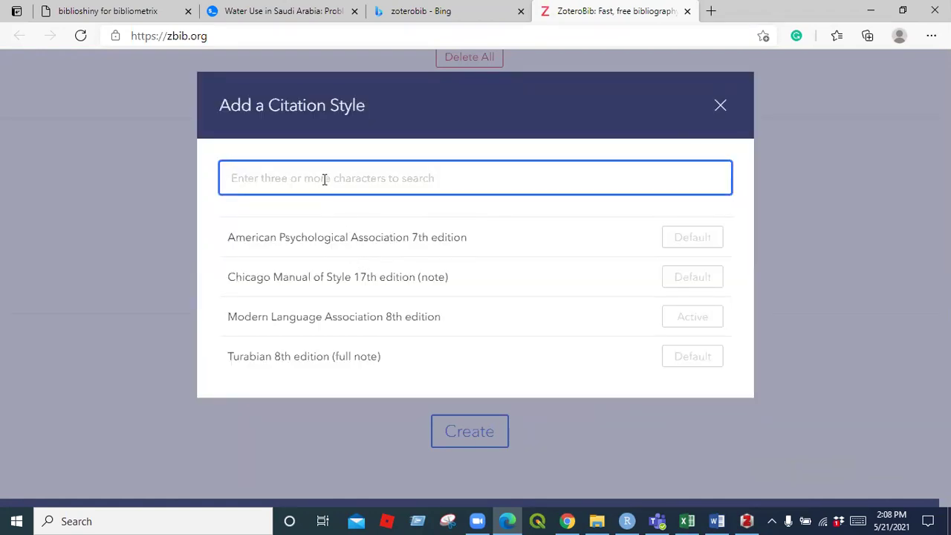
type("IEE")
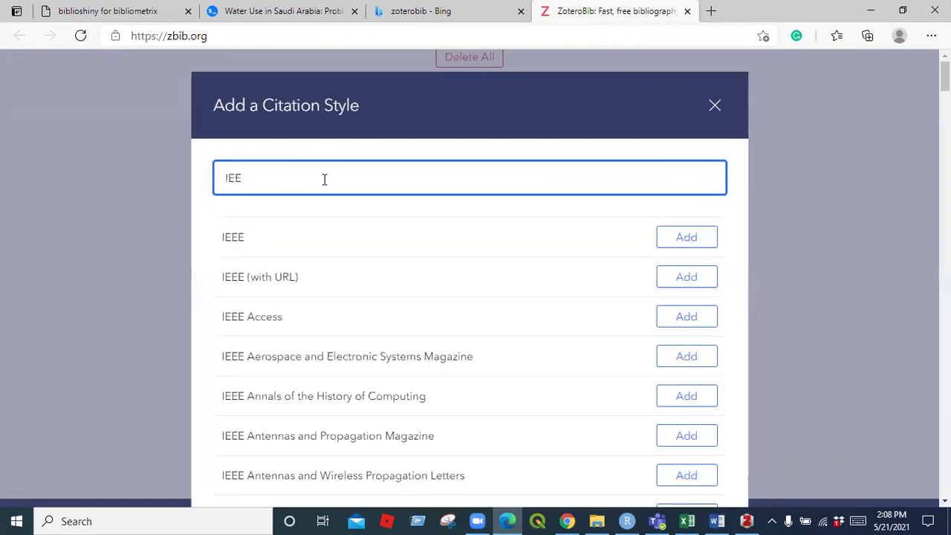
type("E")
left_click(681, 239)
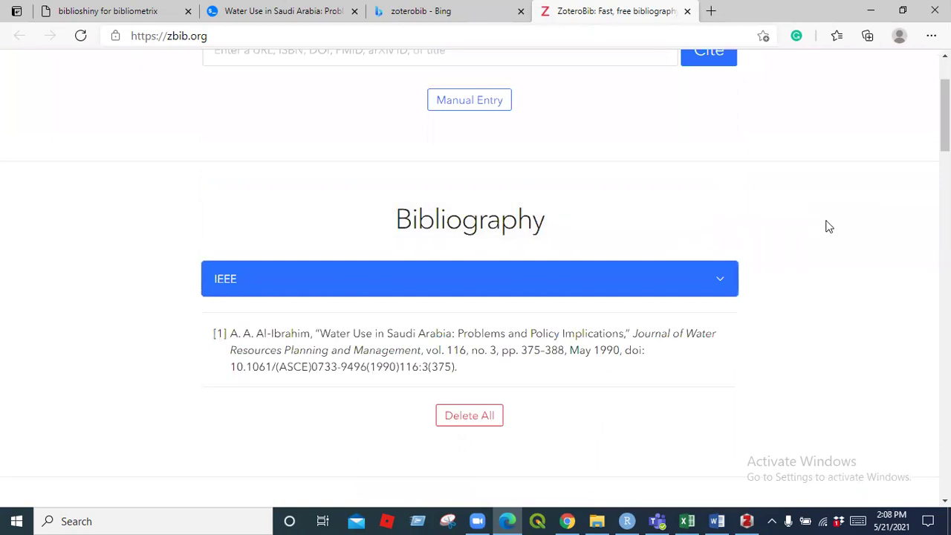
Examine the bibliographic fields of the water use citation, close them, and show the bibliography's export formats.
scroll(476, 267, "down", 5)
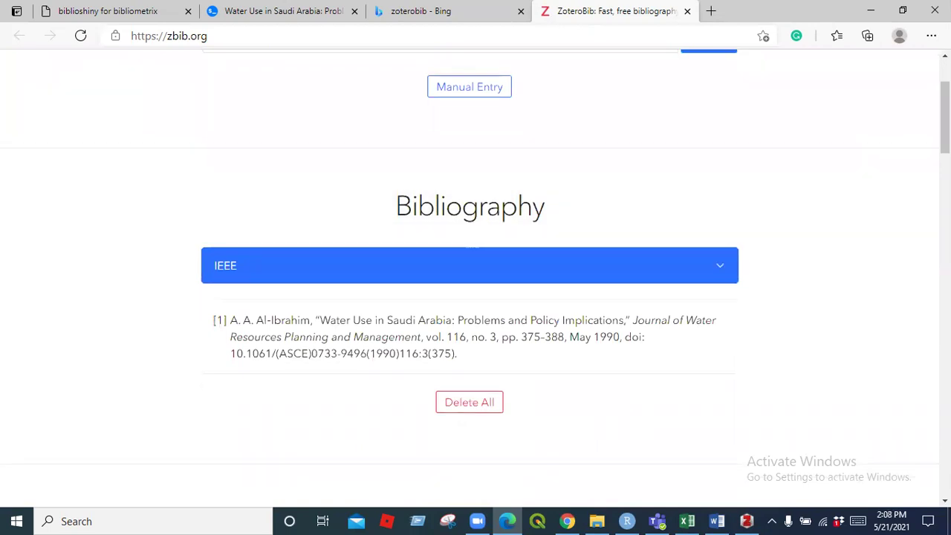
scroll(710, 215, "up", 4)
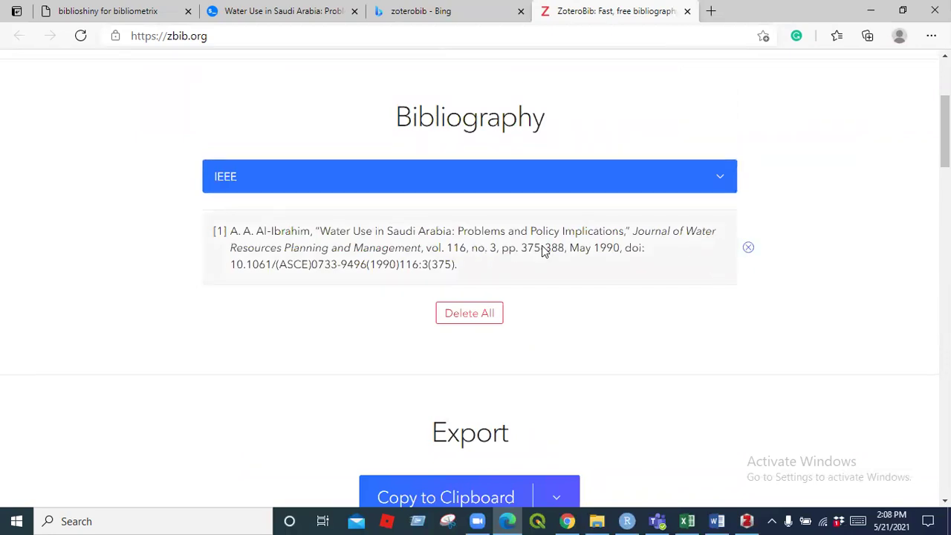
left_click(599, 253)
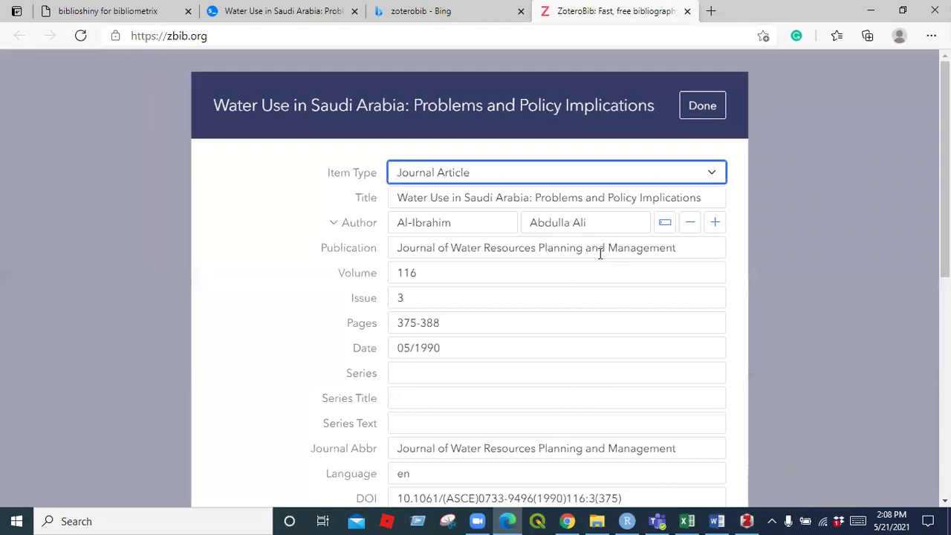
scroll(476, 283, "down", 2)
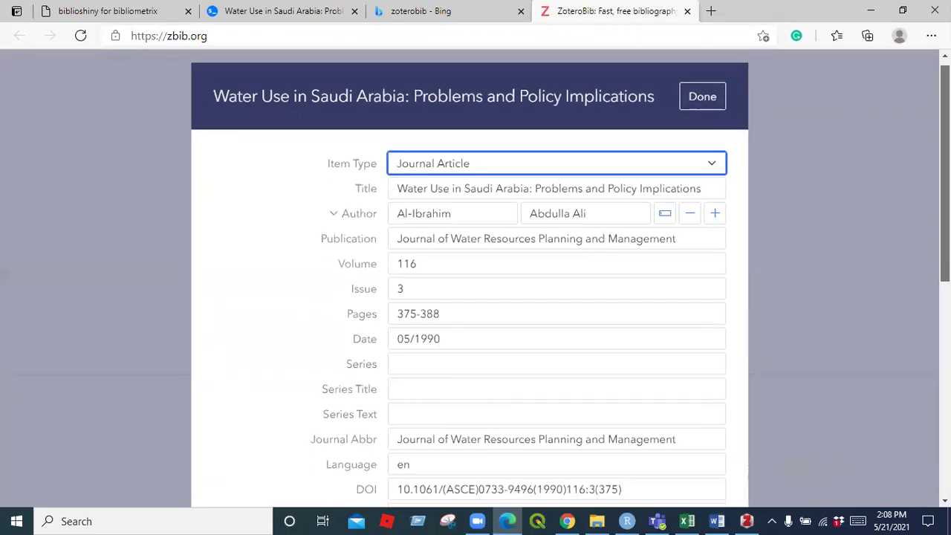
scroll(476, 282, "down", 5)
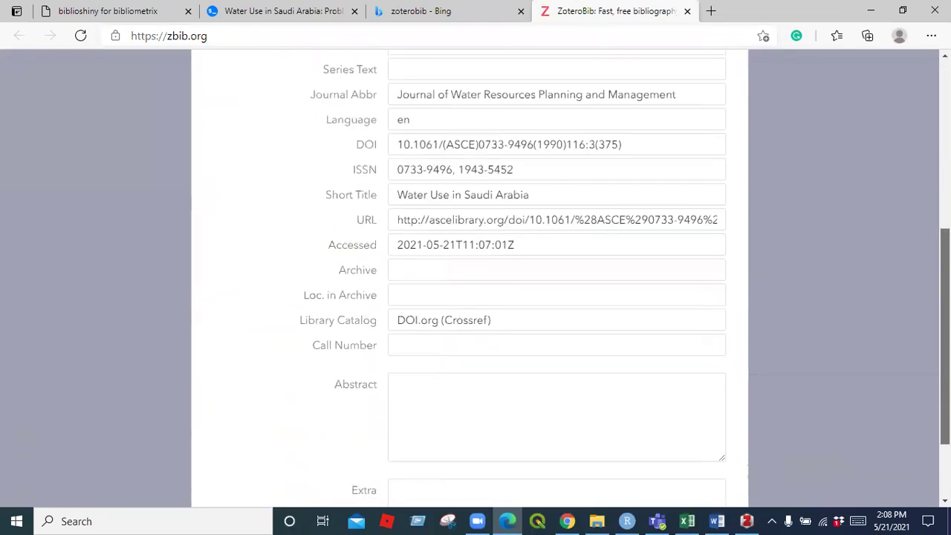
scroll(476, 282, "up", 6)
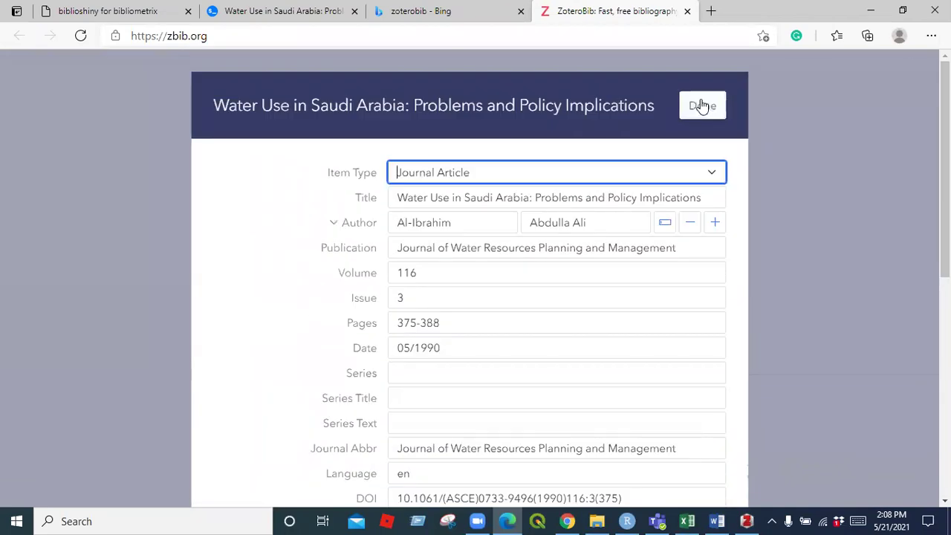
left_click(702, 107)
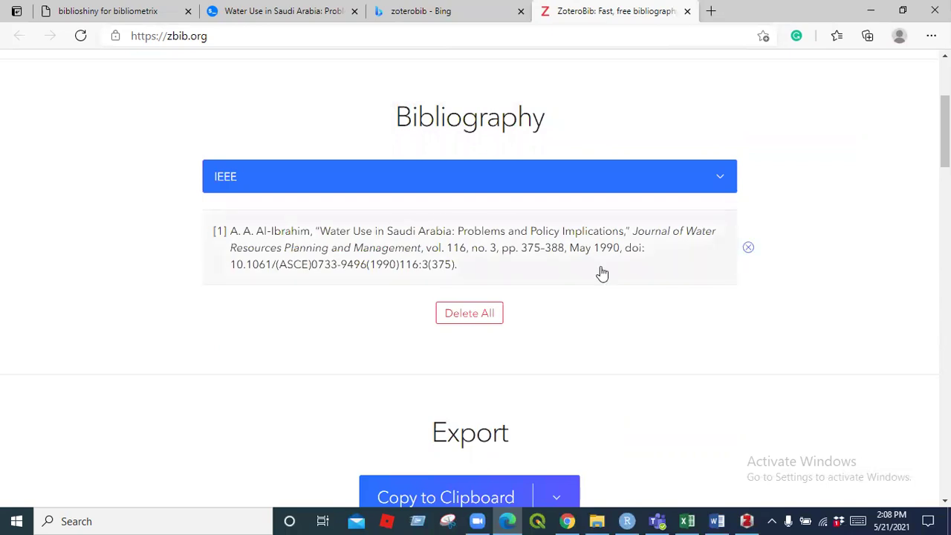
scroll(945, 134, "down", 3)
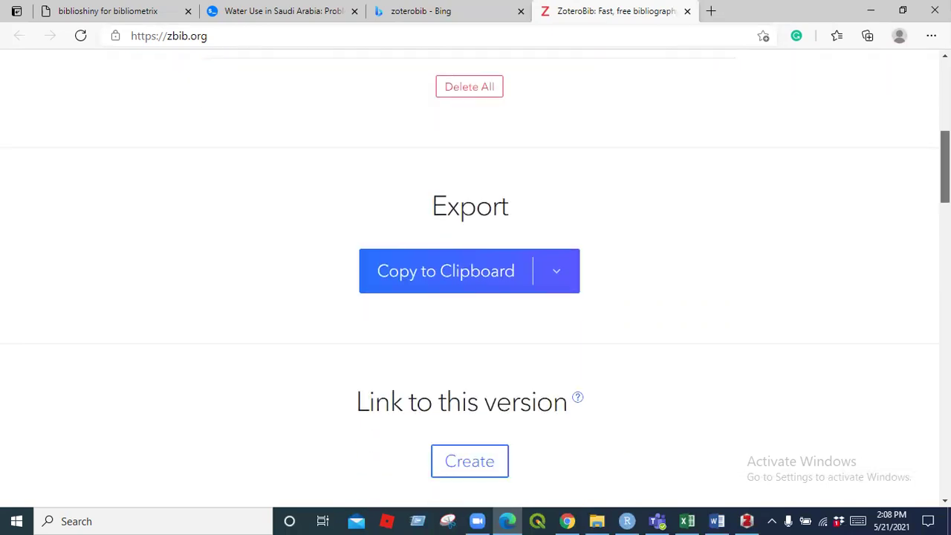
left_click(561, 275)
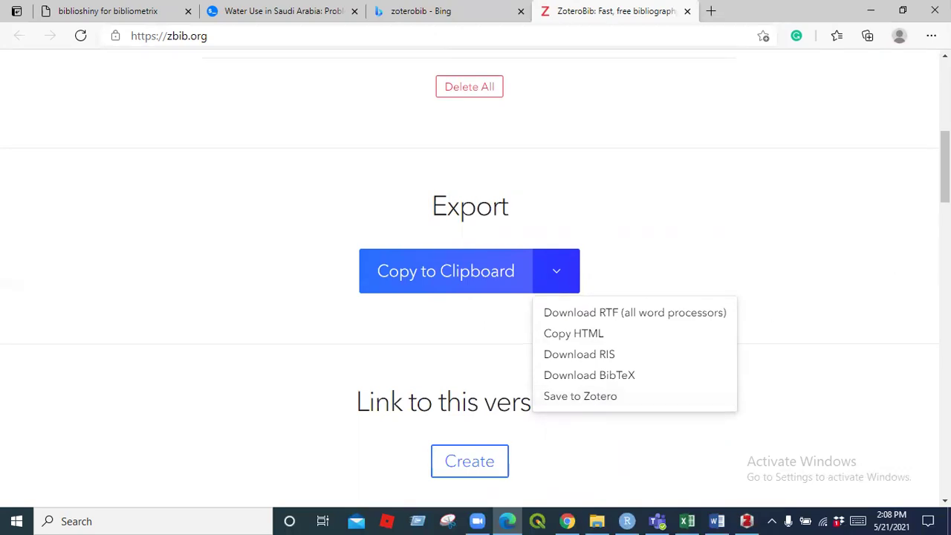
Switch to the Zotero desktop application and create a collection named "Training 21 5 21".
left_click(746, 520)
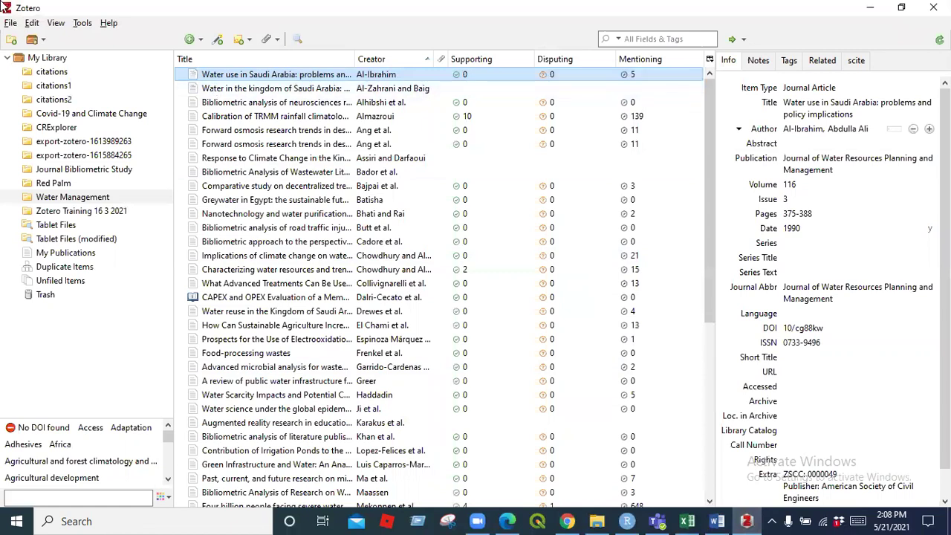
left_click(10, 41)
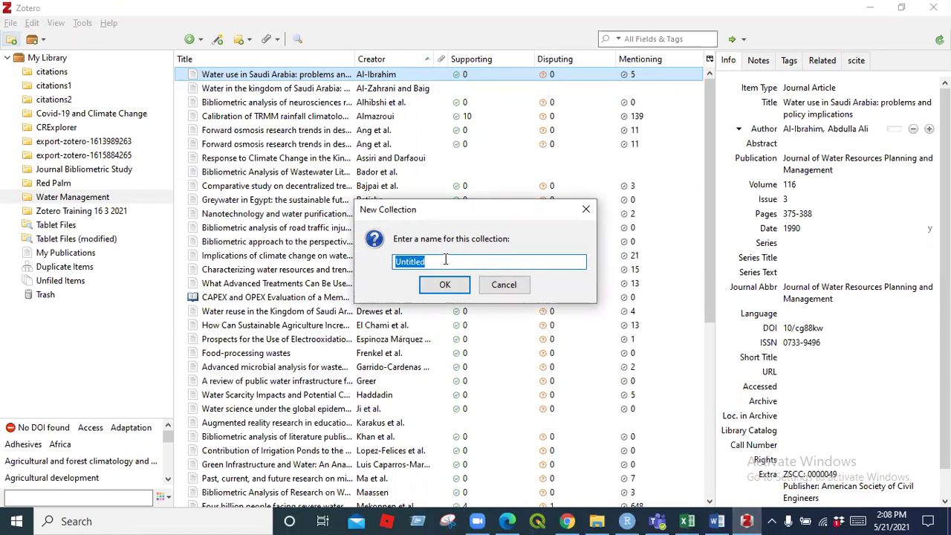
type("Training 21 5 21")
left_click(445, 286)
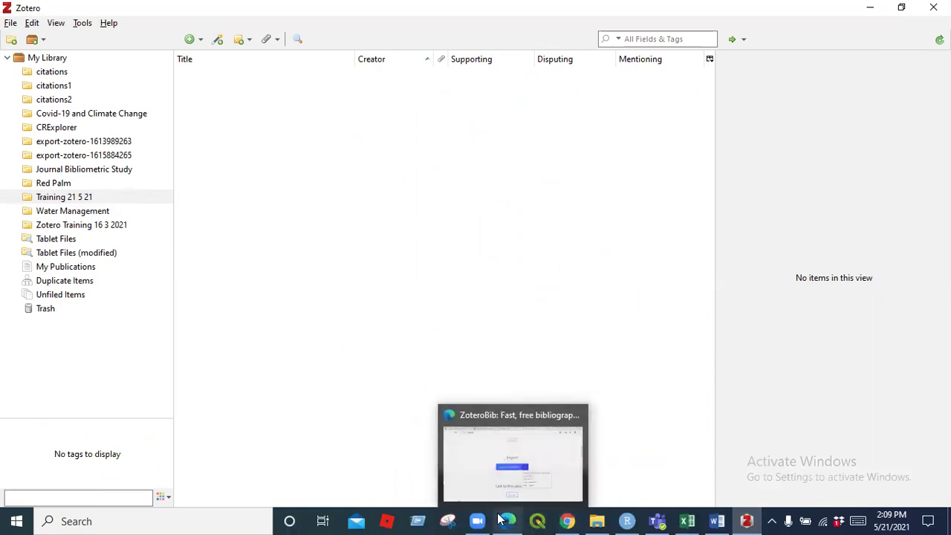
Return to ZoteroBib in Edge, view the Save to Zotero export instructions, and close them.
left_click(529, 422)
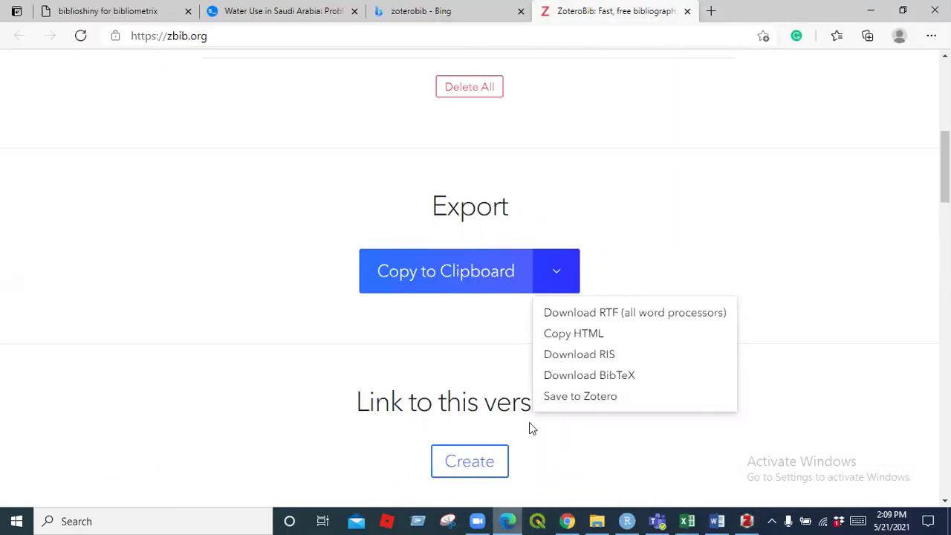
left_click(584, 396)
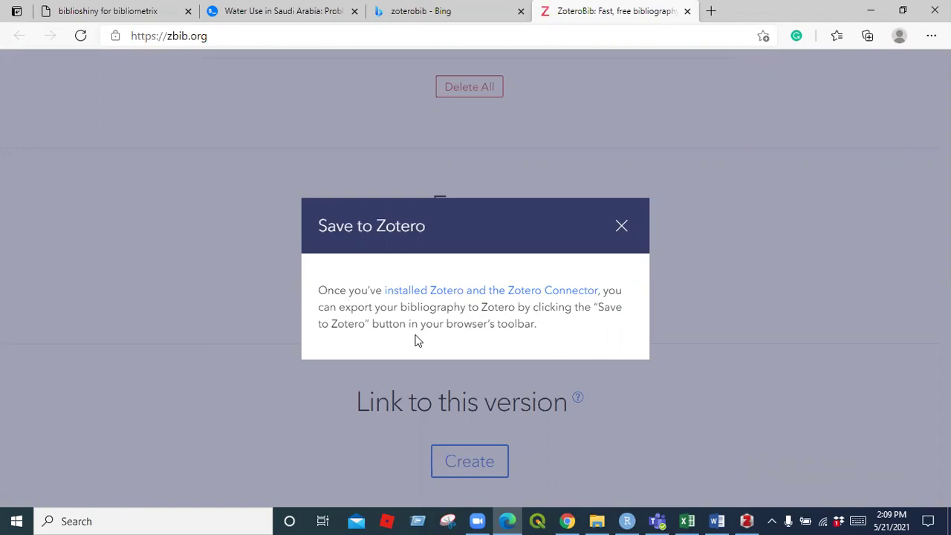
left_click(622, 226)
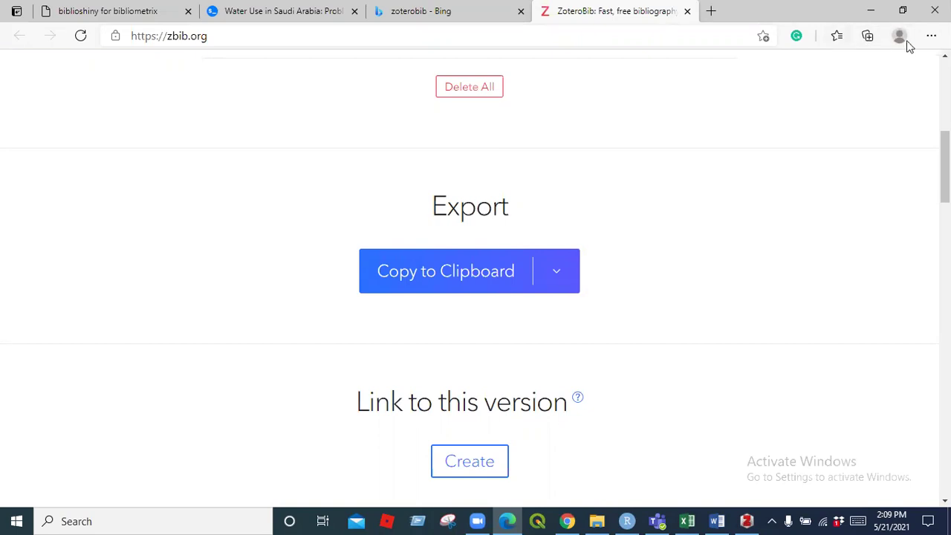
left_click(931, 35)
left_click(668, 152)
left_click(233, 35)
key("ctrl+c")
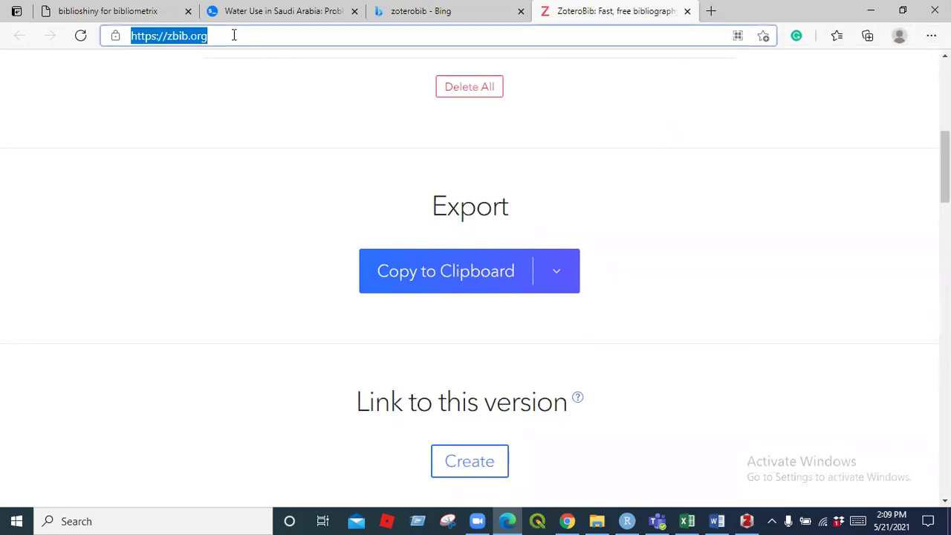
left_click(567, 521)
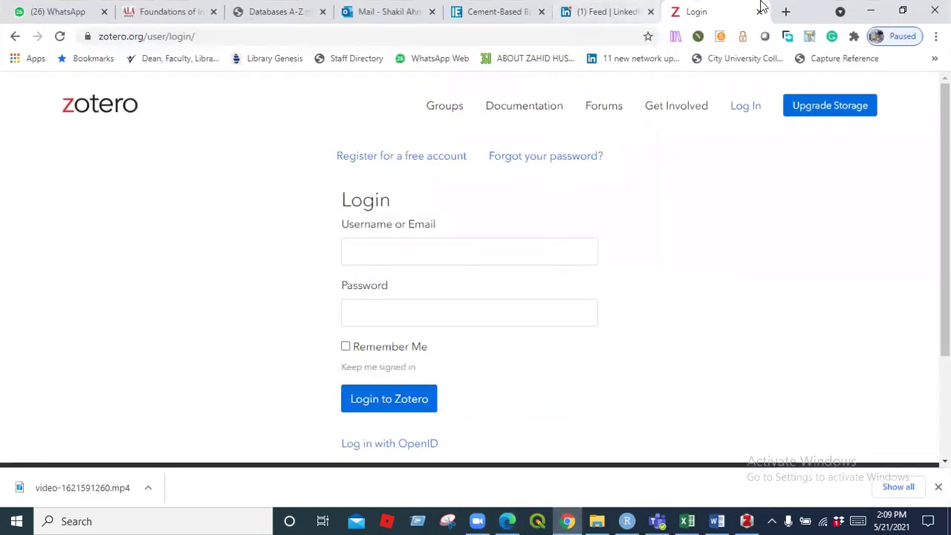
left_click(506, 36)
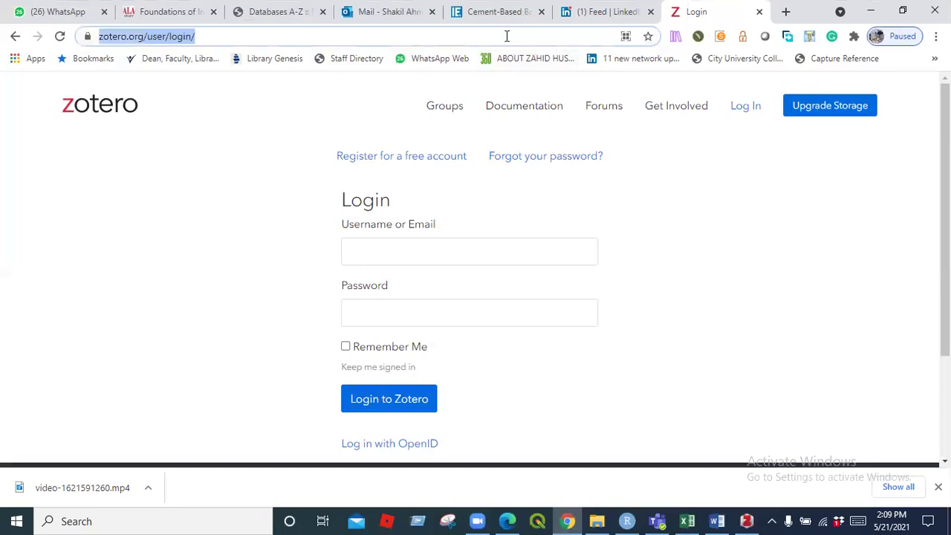
key("ctrl+v")
key("Return")
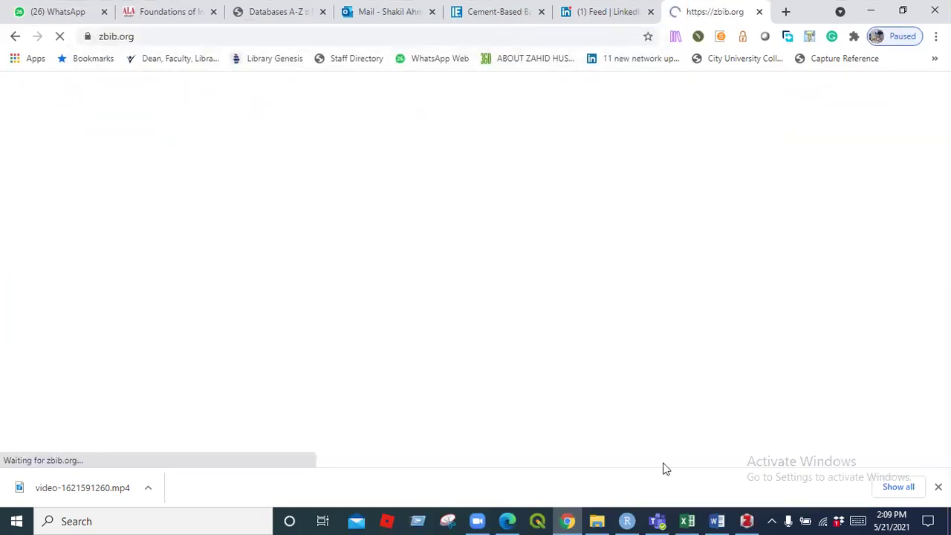
Switch to the Zotero desktop application, select the "Training 21 5 21" collection, and return to ZoteroBib in Chrome.
left_click(747, 521)
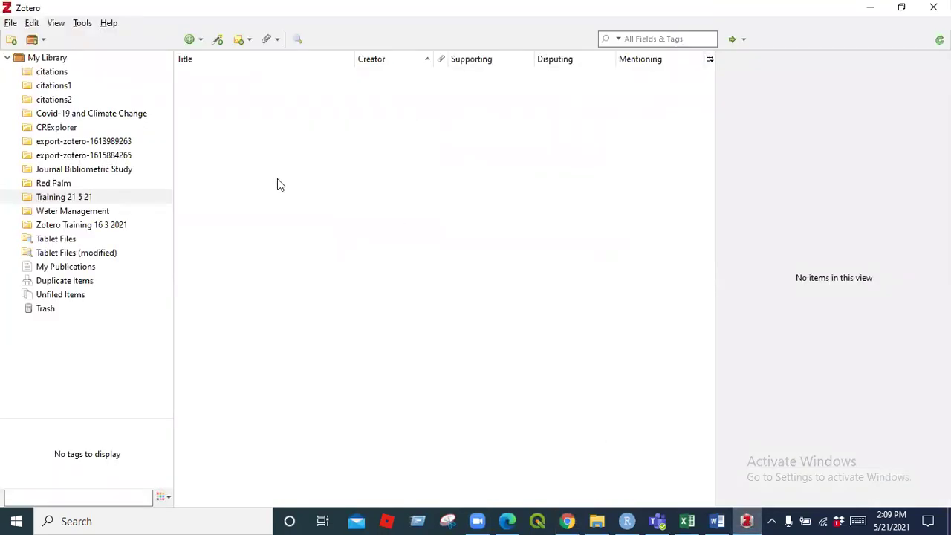
left_click(83, 199)
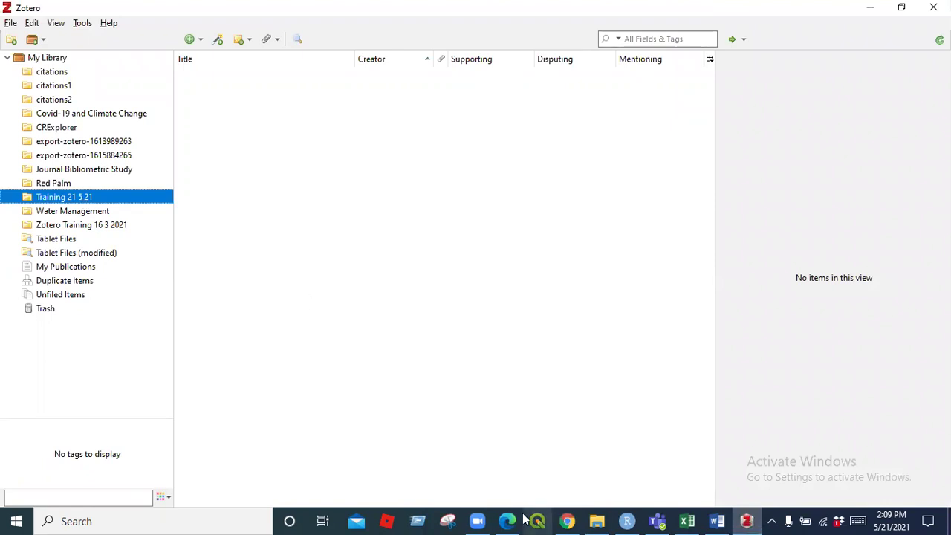
left_click(567, 520)
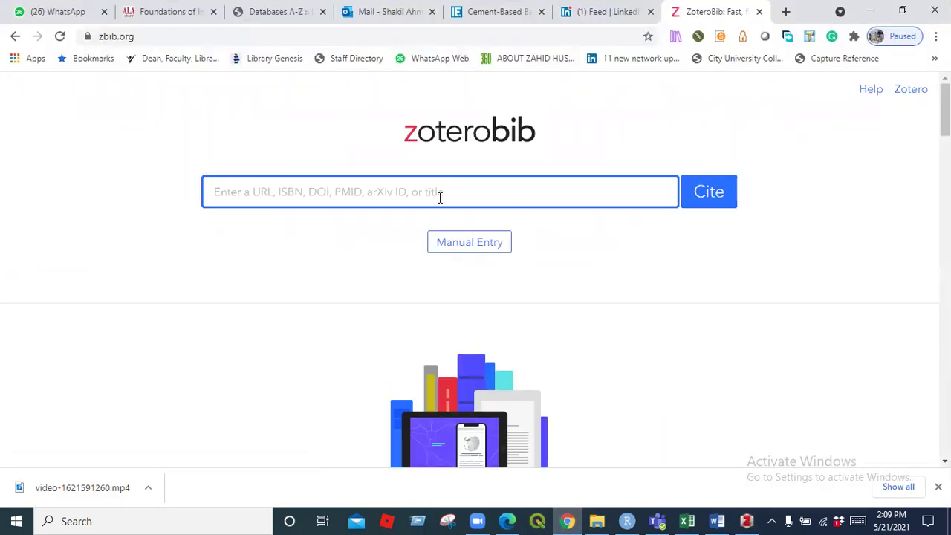
Switch to ZoteroBib in Edge, open the water use citation's bibliographic fields, and copy its title.
left_click(510, 520)
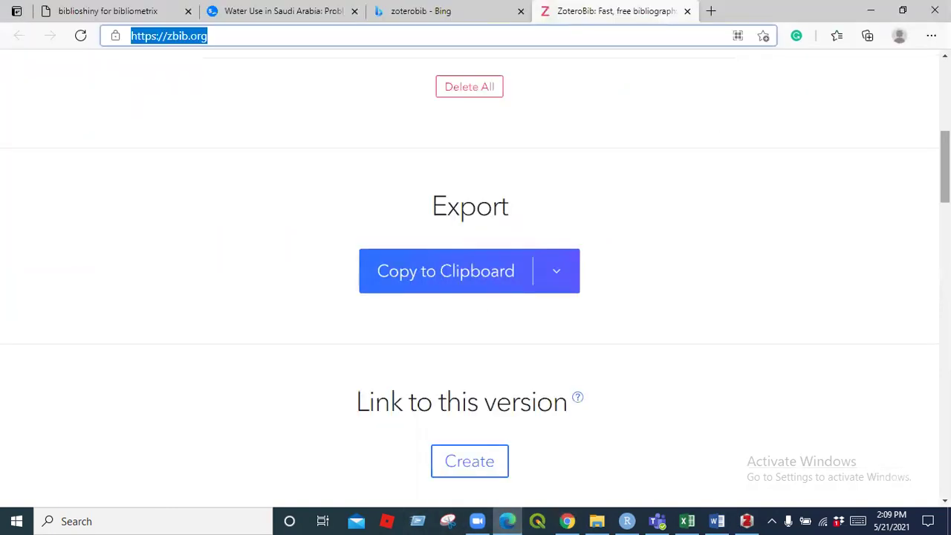
scroll(944, 164, "up", 5)
scroll(476, 275, "up", 2)
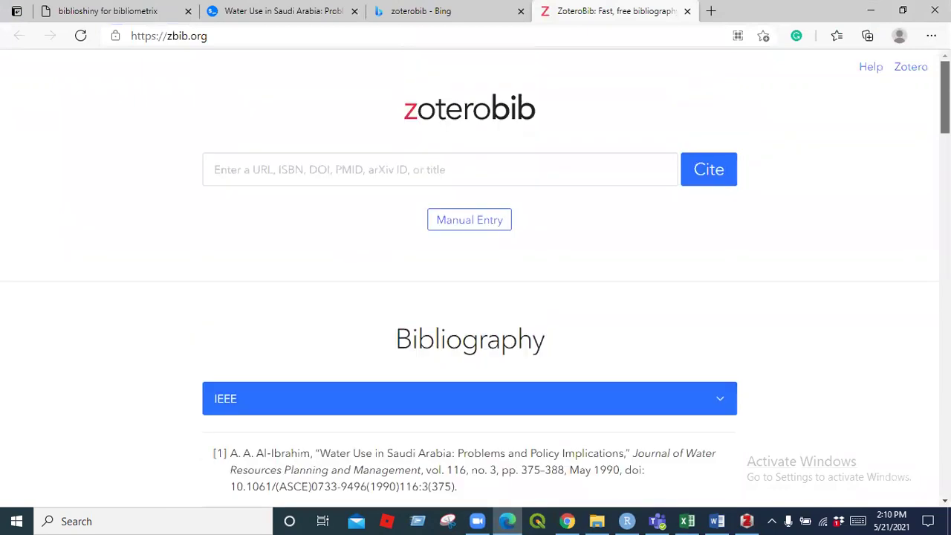
scroll(476, 275, "down", 3)
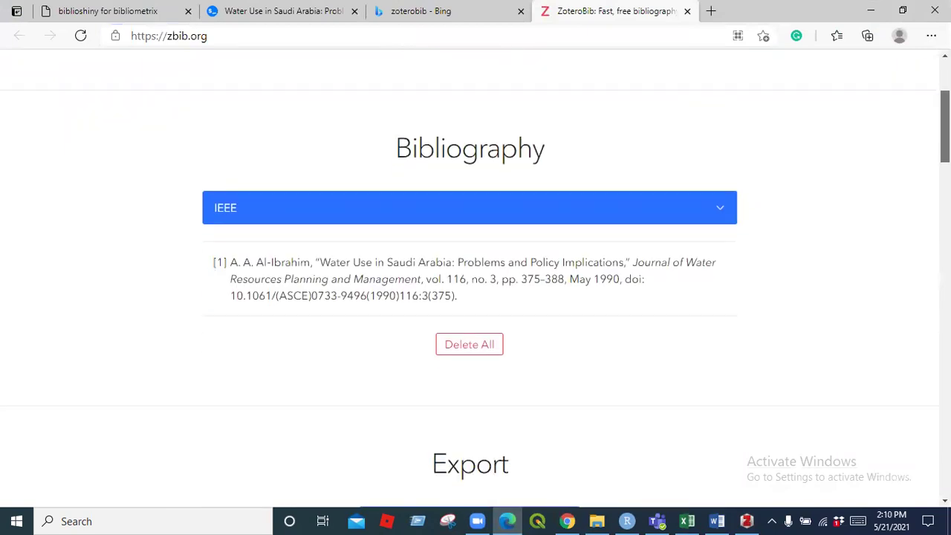
left_click(483, 272)
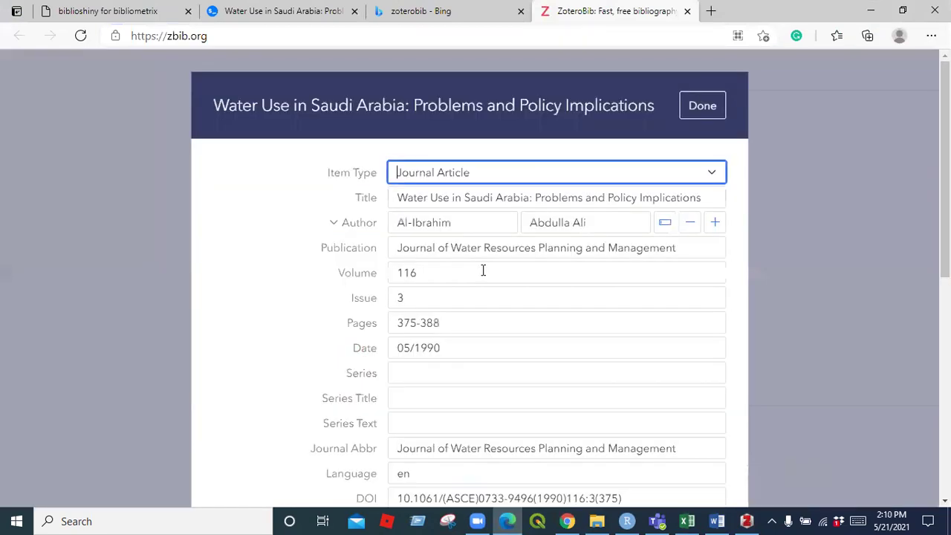
triple_click(449, 198)
key("ctrl+c")
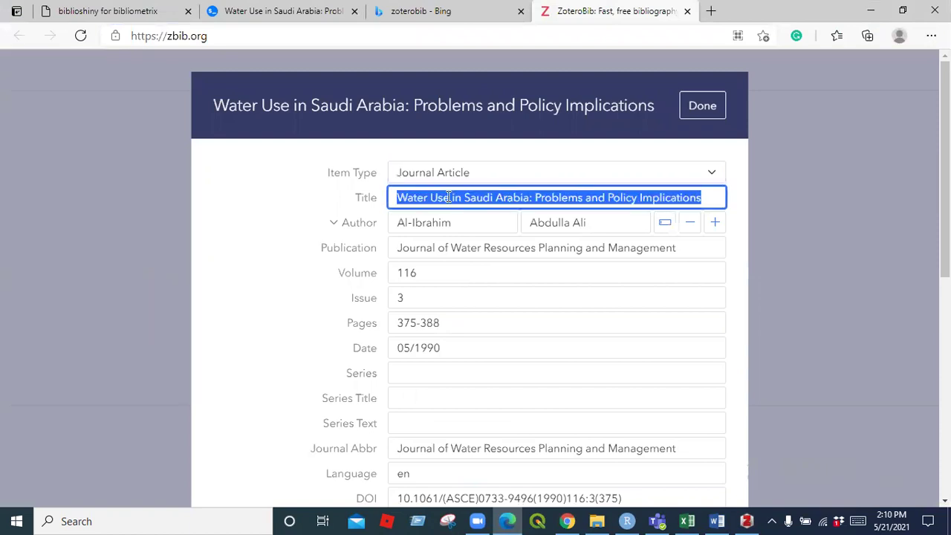
In Chrome, cite "Water Use in Saudi Arabia: Problems and Policy Implications" in ZoteroBib and choose the matching journal article.
left_click(567, 521)
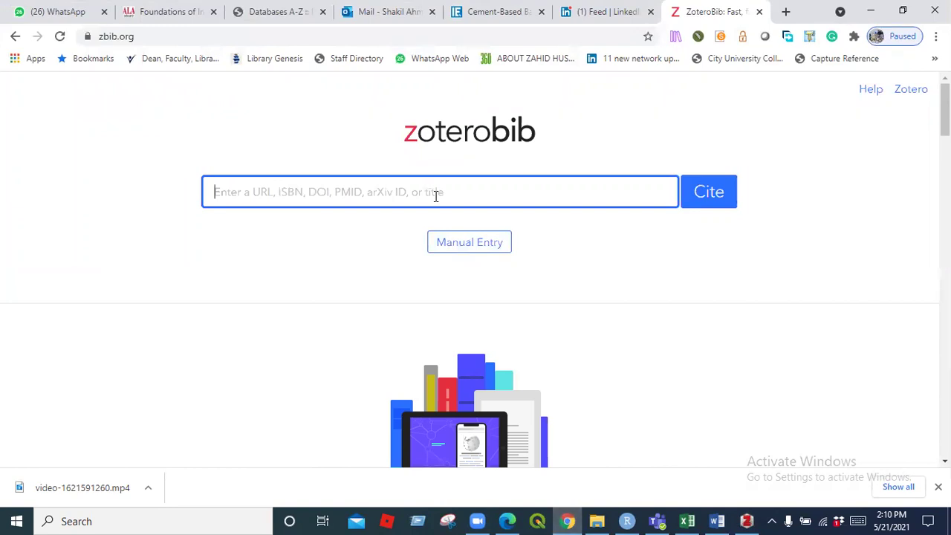
key("ctrl+v")
left_click(707, 199)
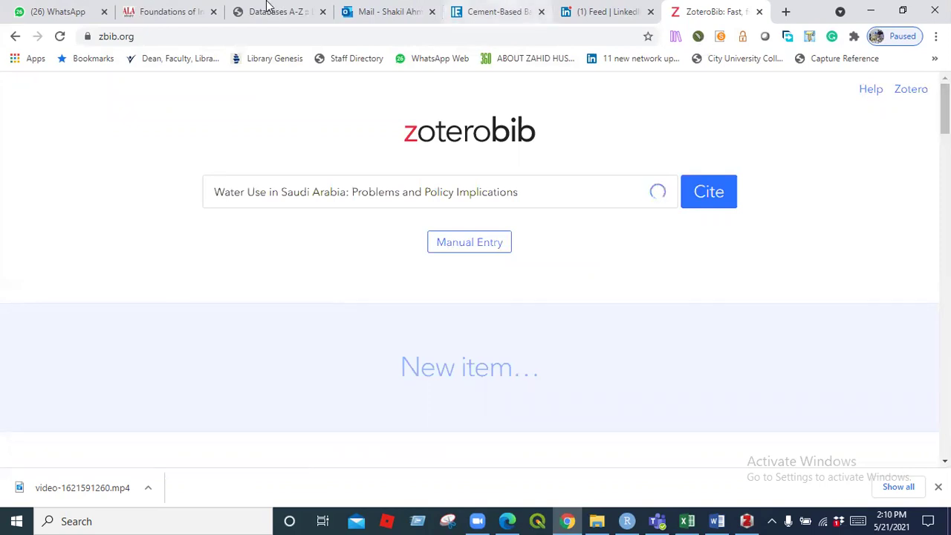
left_click(75, 8)
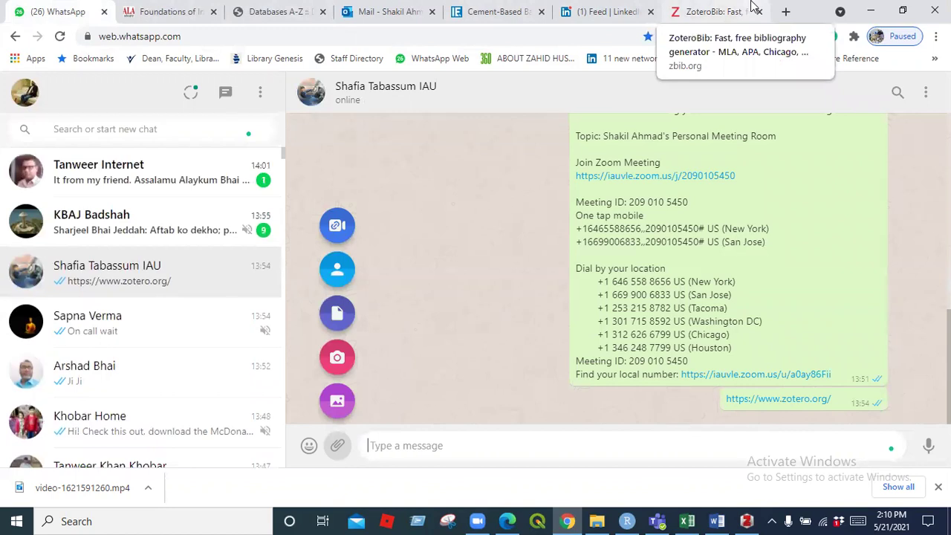
left_click(727, 9)
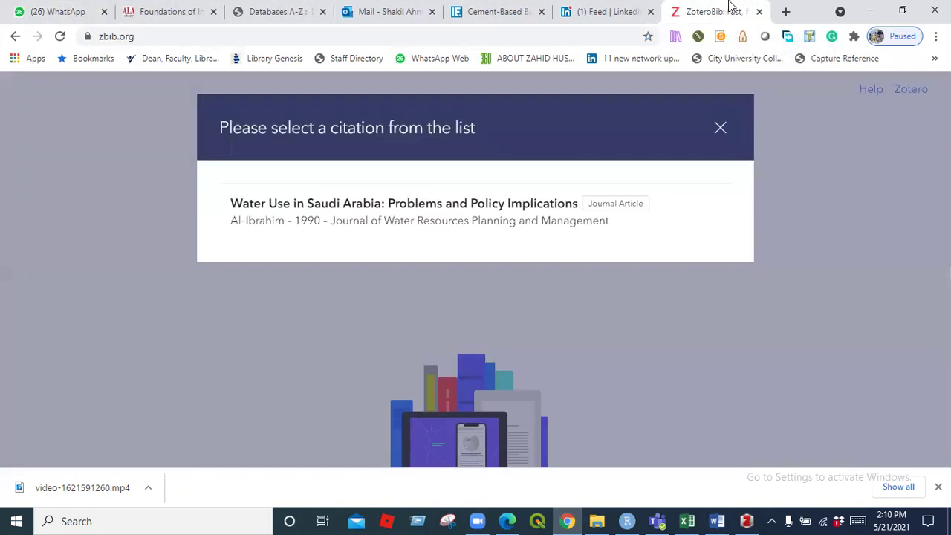
left_click(510, 213)
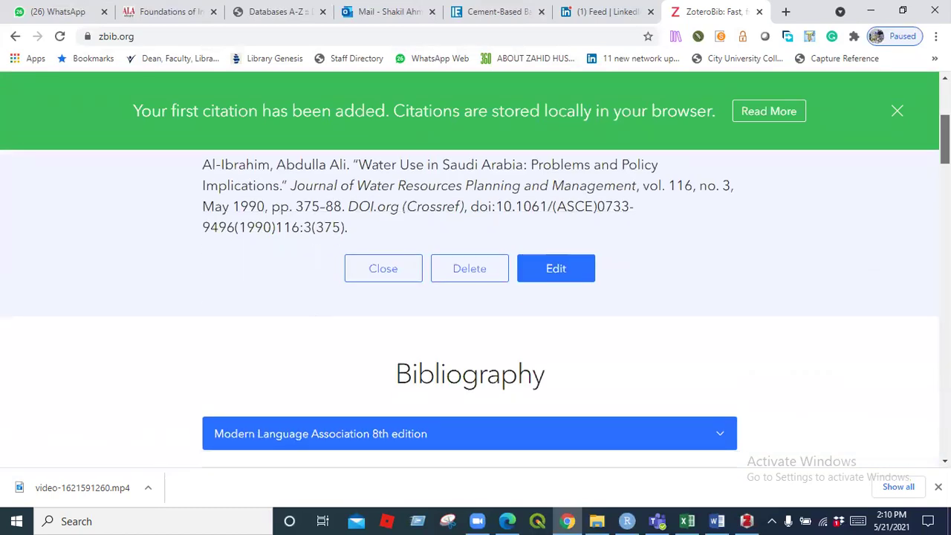
Search the additional citation styles for IEEE and add it as the style of the Chrome bibliography.
left_click_drag(945, 139, 945, 162)
left_click(724, 234)
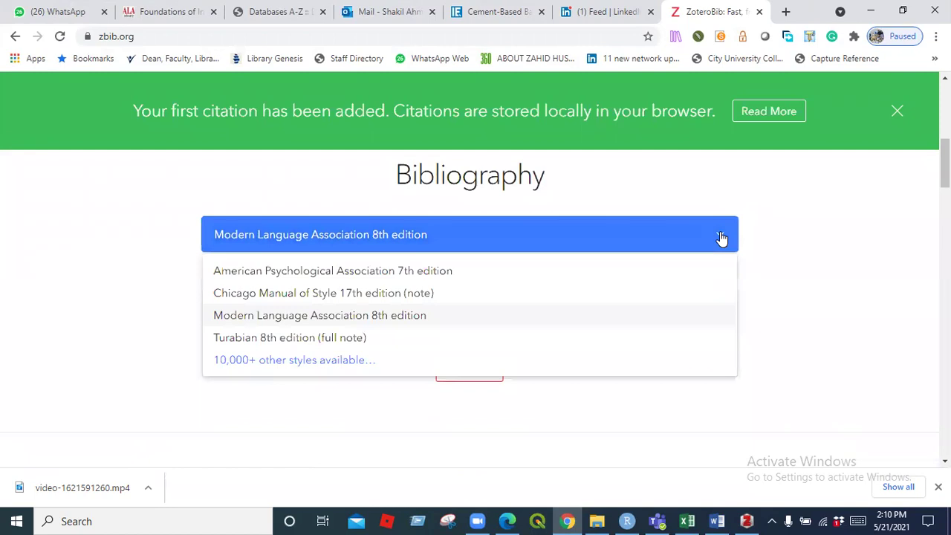
left_click(318, 363)
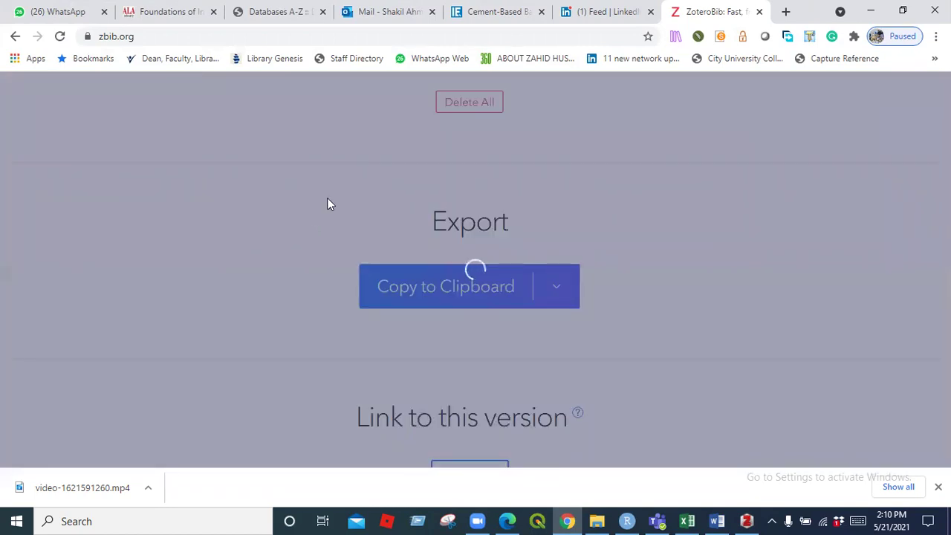
type("IEEE")
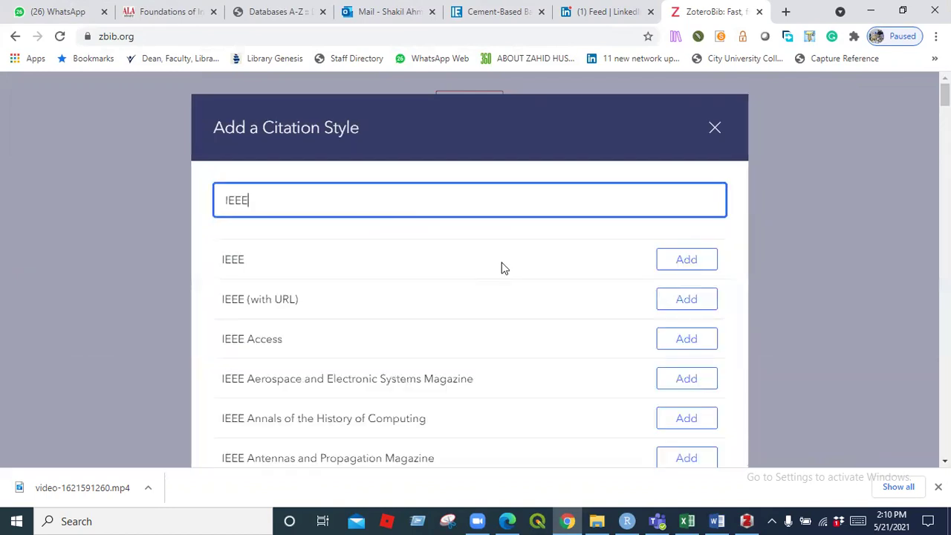
left_click(690, 258)
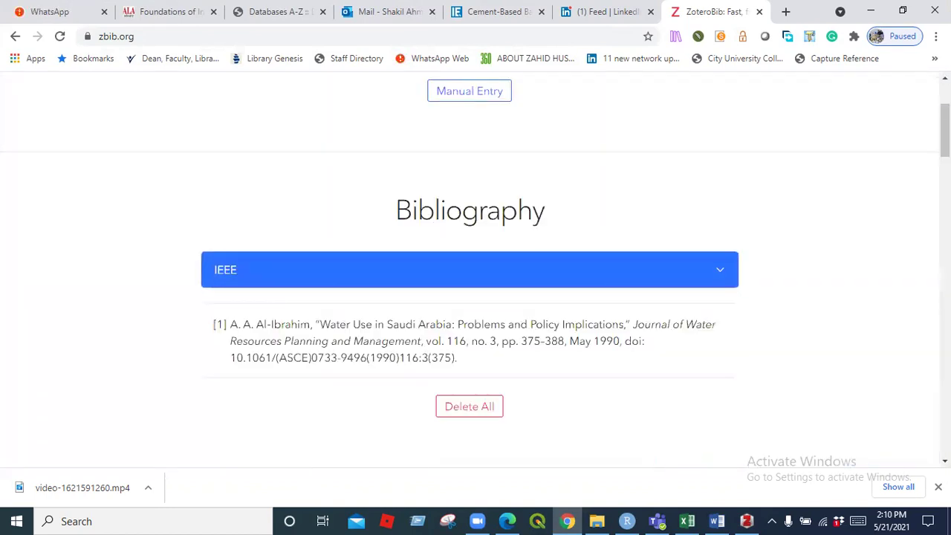
View the Save to Zotero instructions among the bibliography's export options in Chrome, and close them.
scroll(475, 268, "down", 5)
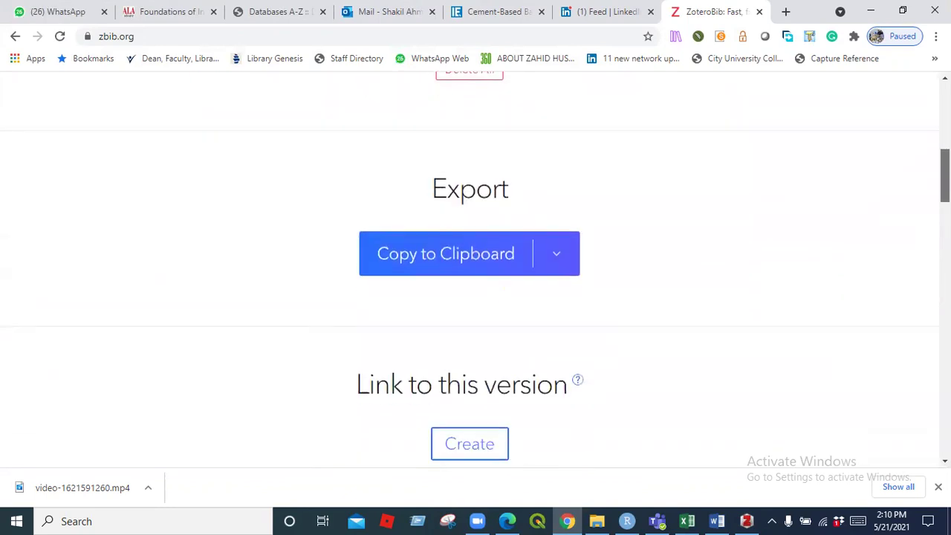
left_click(556, 212)
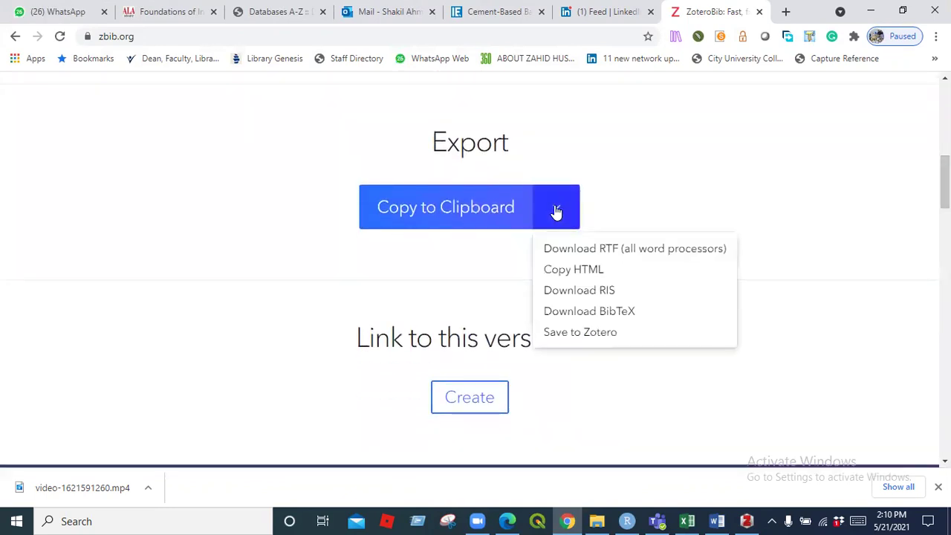
left_click(583, 334)
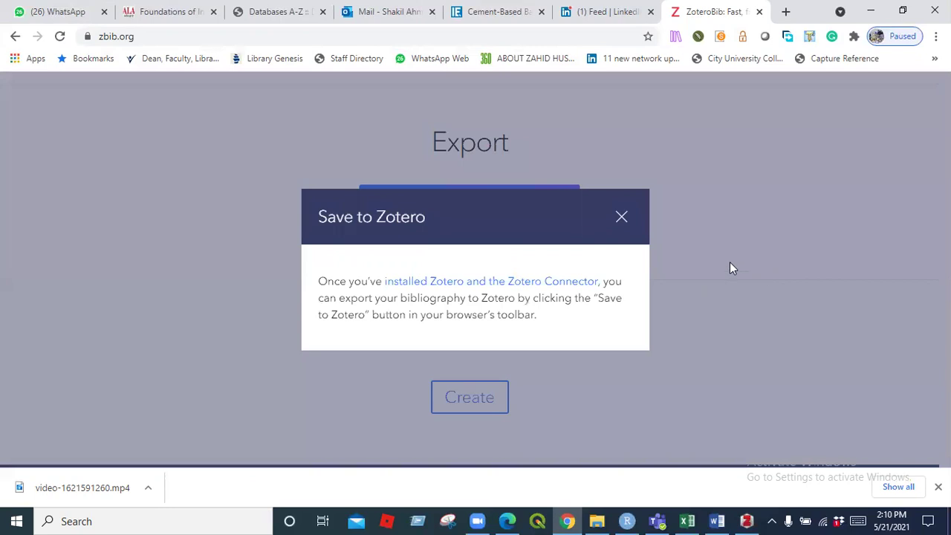
left_click(621, 218)
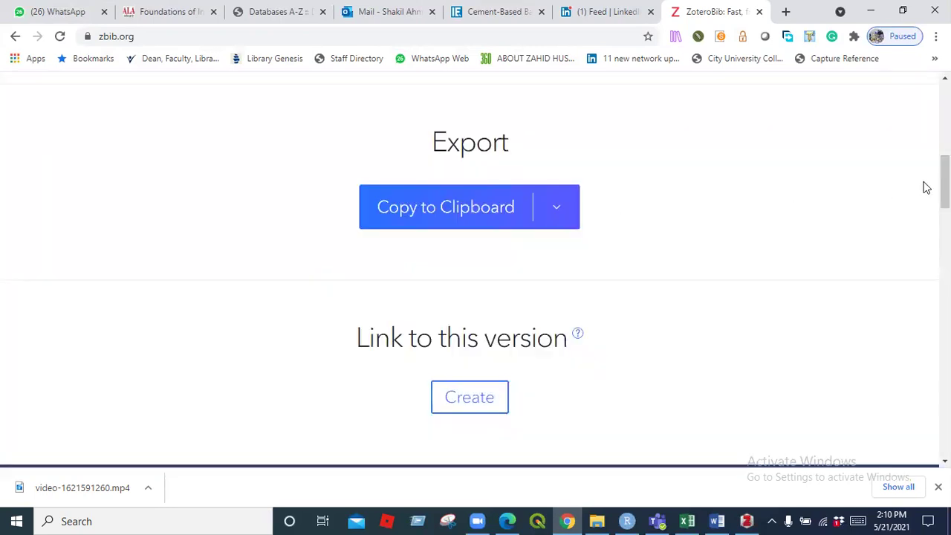
Save the water use article to the "Training 21 5 21" collection with the Zotero Connector, and select it in the Zotero desktop application.
scroll(938, 178, "up", 3)
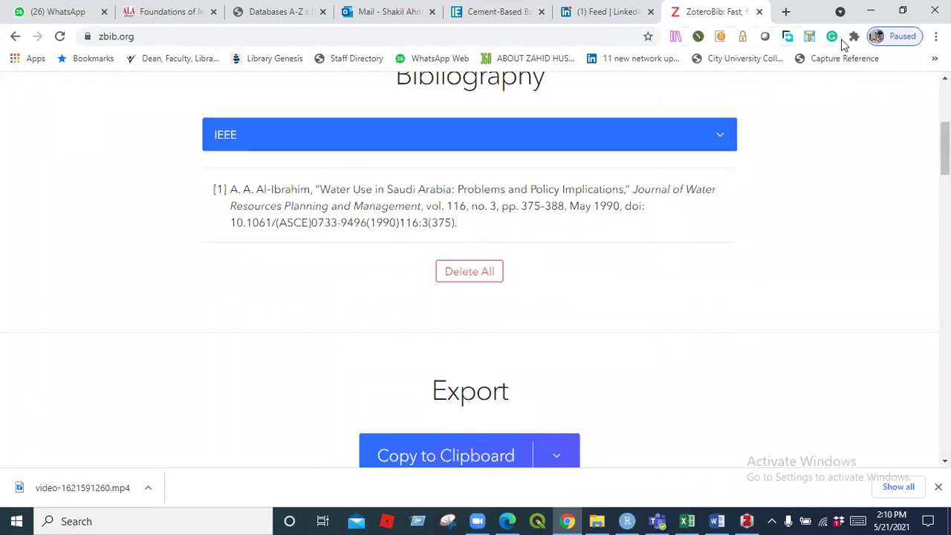
left_click(854, 36)
left_click_drag(860, 157, 866, 283)
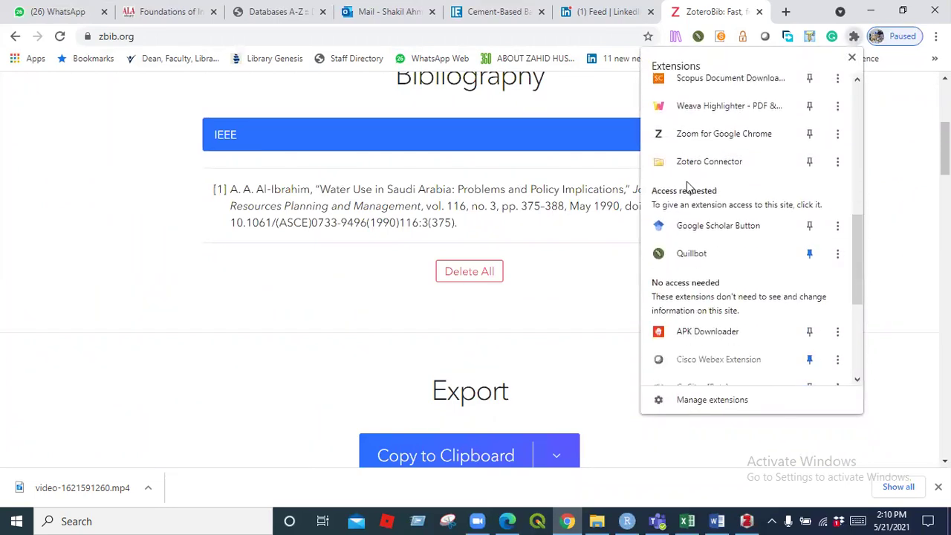
left_click(698, 161)
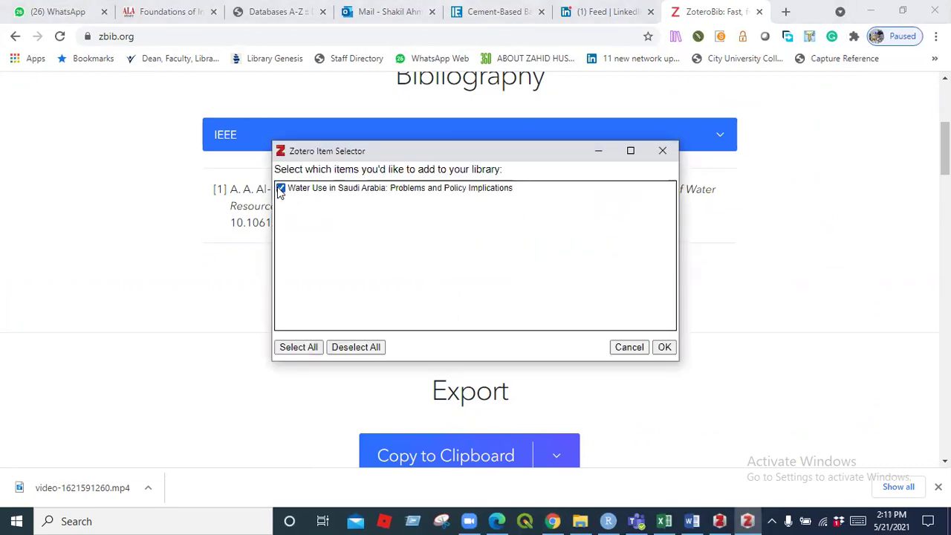
left_click(664, 348)
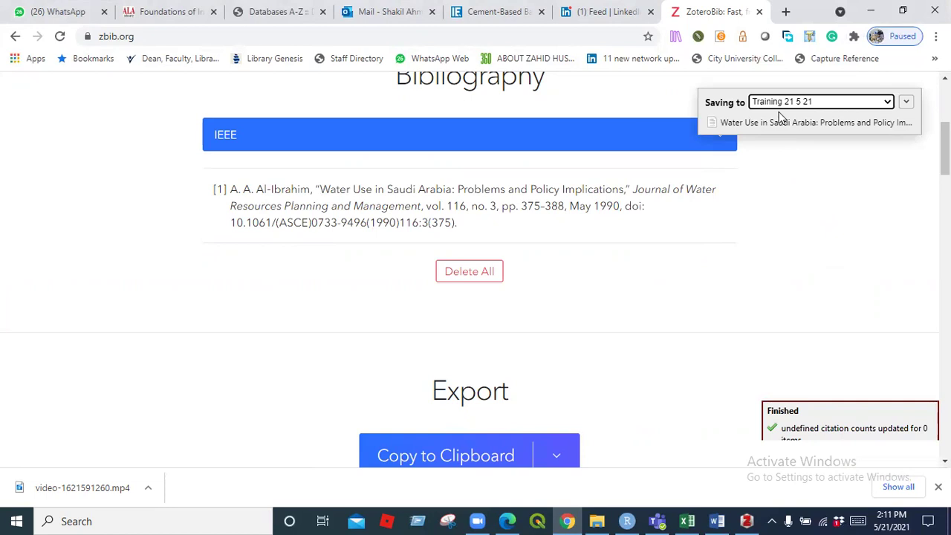
left_click(747, 520)
left_click(359, 76)
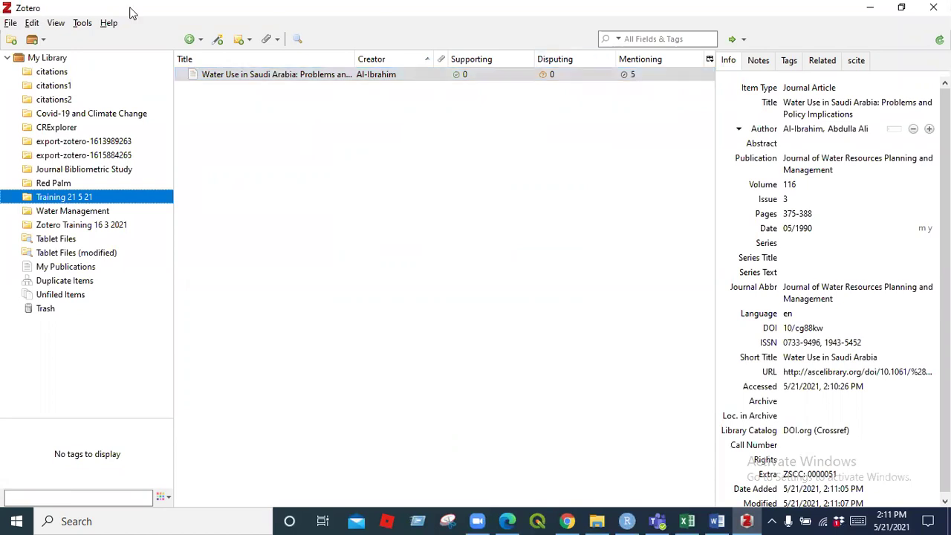
Open the citation styles in Zotero's preferences, select IEEE in the Style Manager, and accept the preferences.
left_click(10, 23)
mouse_move(33, 26)
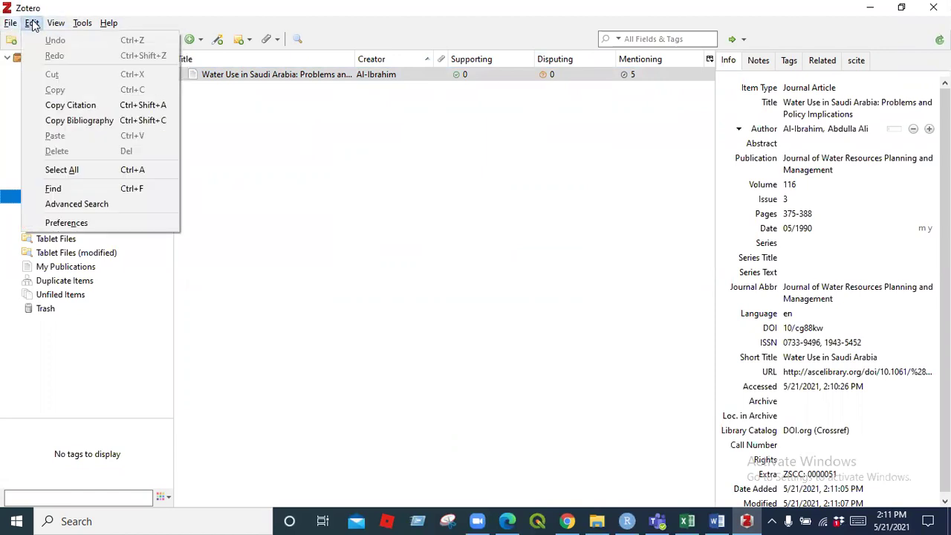
left_click(72, 224)
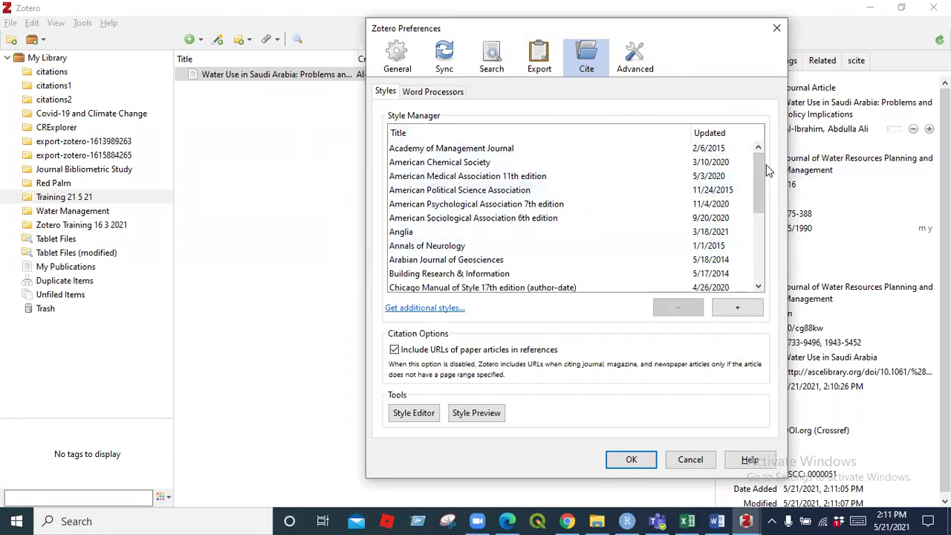
left_click_drag(760, 164, 769, 243)
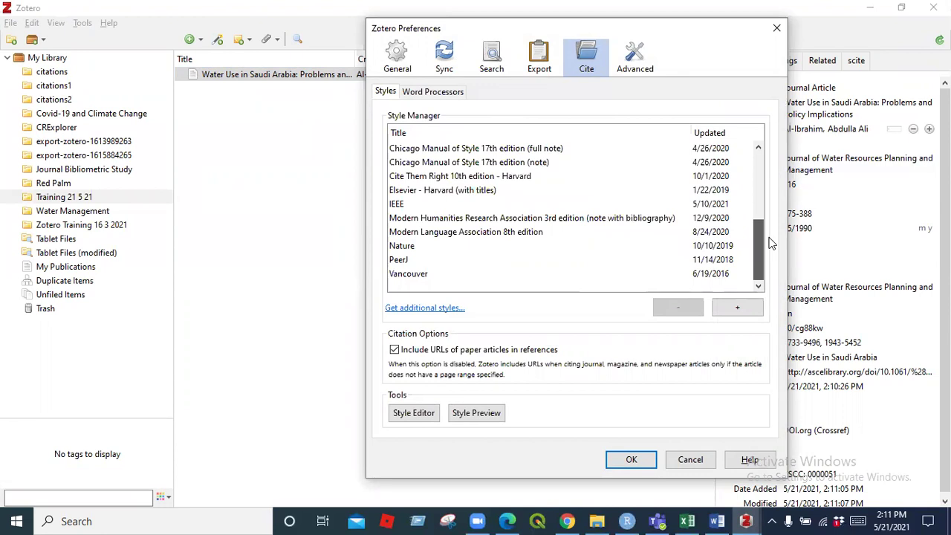
left_click(402, 205)
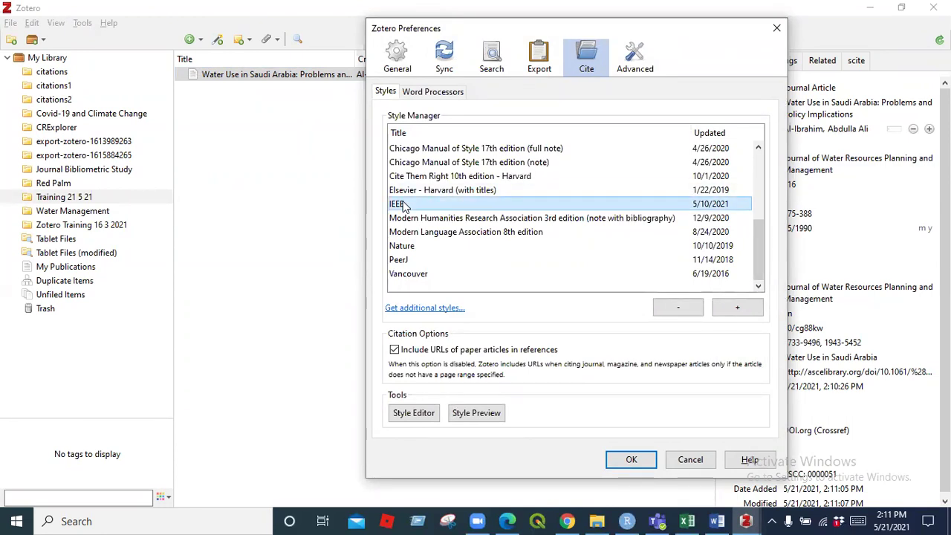
left_click(641, 459)
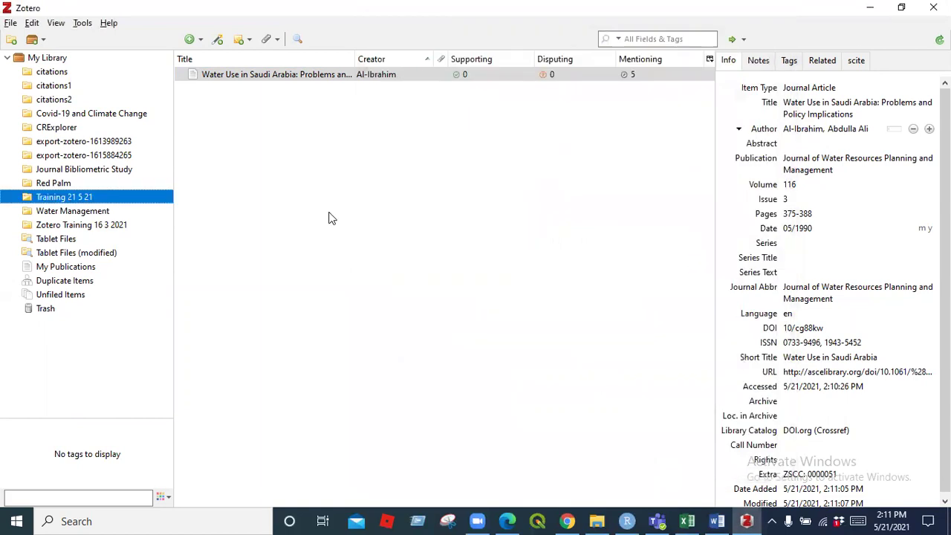
Examine the advanced settings in Zotero's preferences, covering the OpenURL resolver address, files and folders, shortcuts and feeds.
left_click(31, 23)
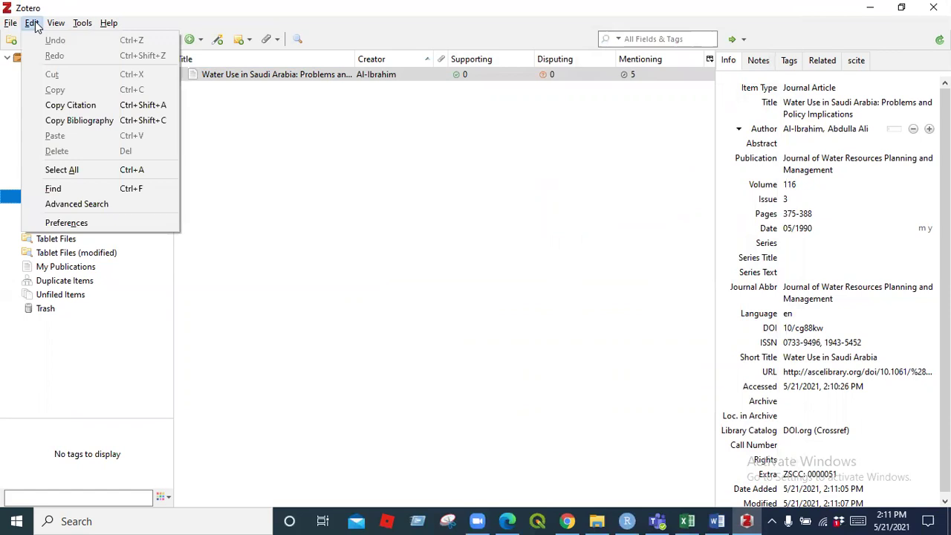
left_click(67, 225)
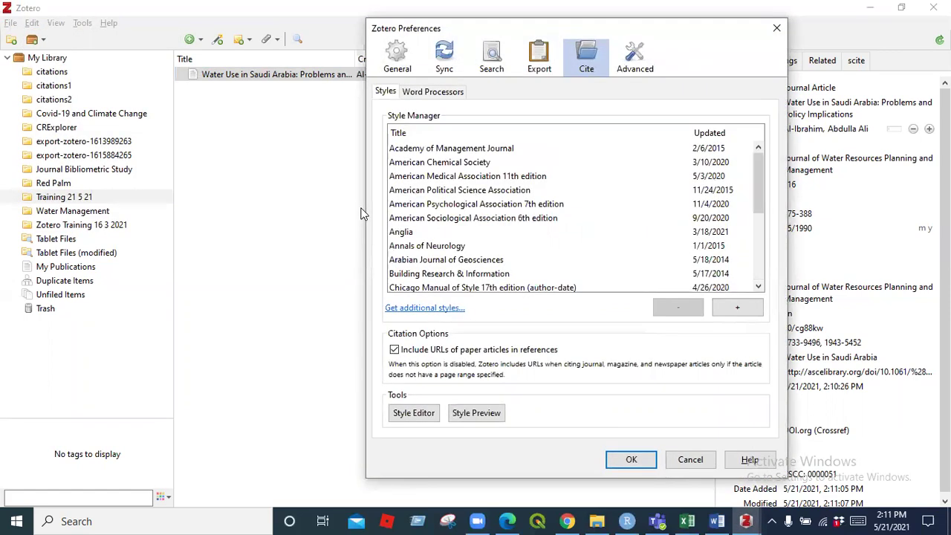
left_click(636, 60)
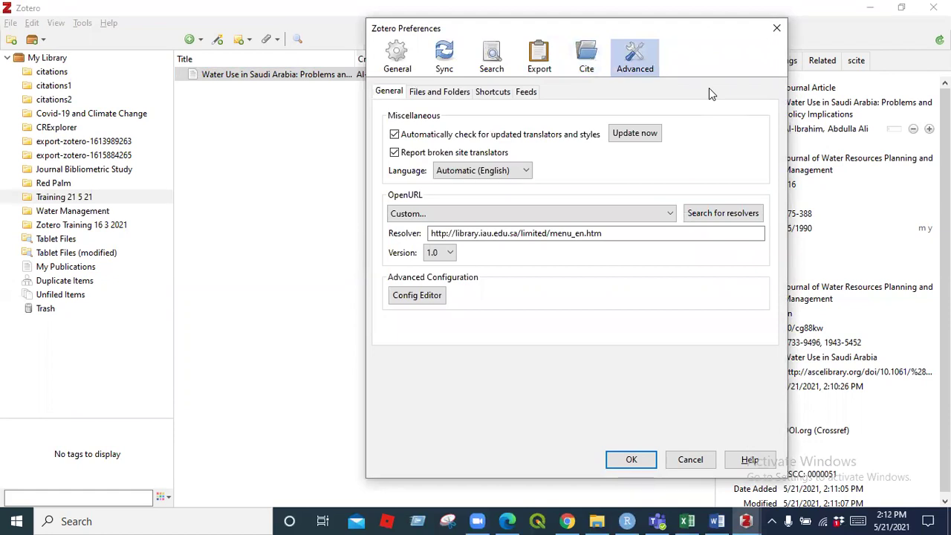
left_click(592, 233)
left_click(617, 233)
left_click_drag(594, 234, 425, 231)
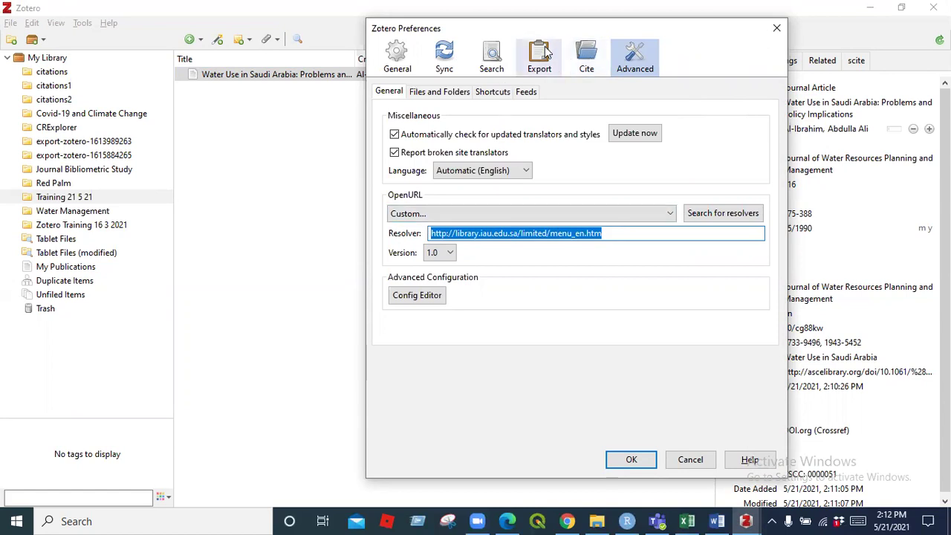
left_click(422, 91)
left_click(492, 91)
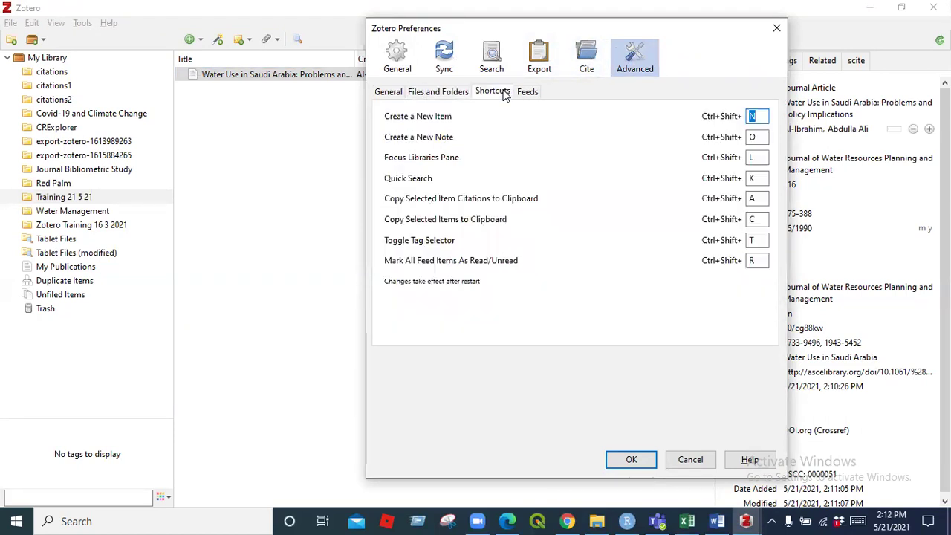
left_click(529, 93)
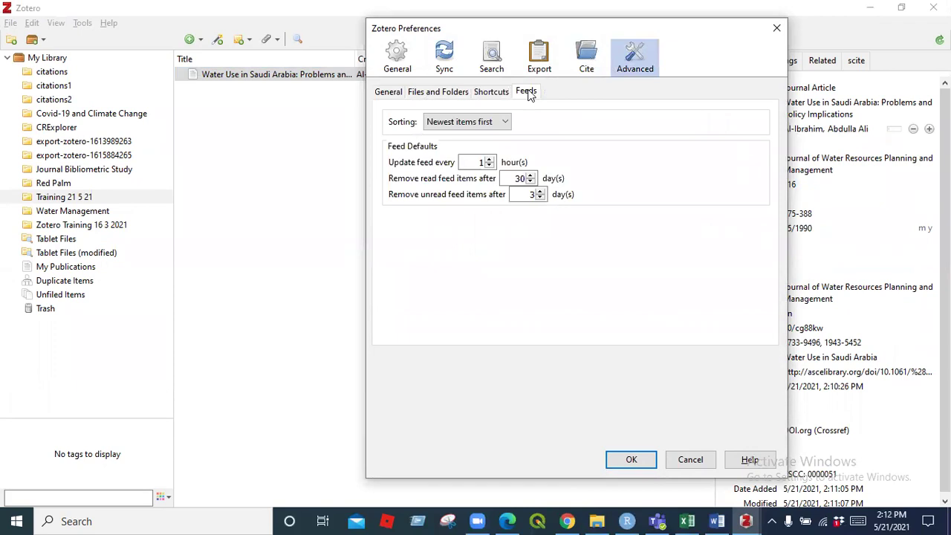
Review the citation, export, search and sync settings in Zotero's preferences.
left_click(587, 58)
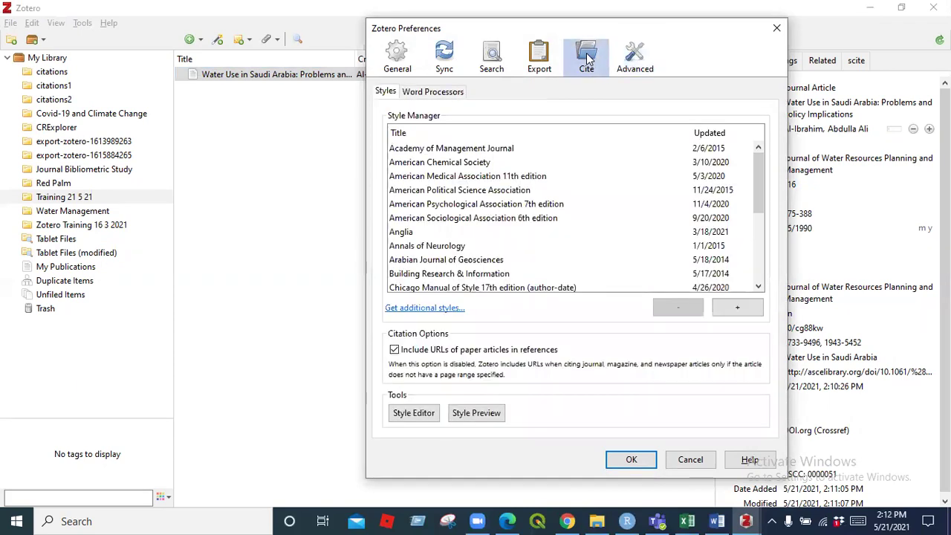
left_click(540, 61)
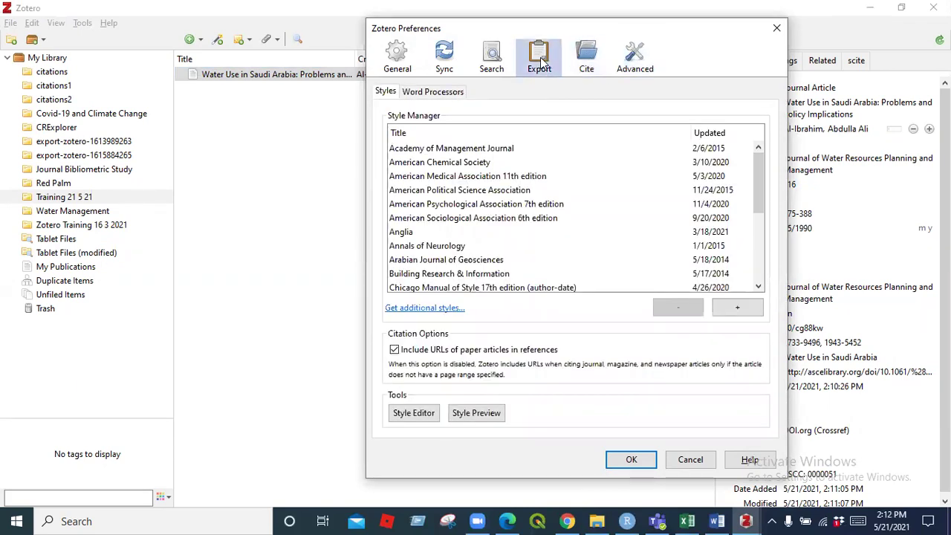
left_click(492, 59)
left_click(446, 60)
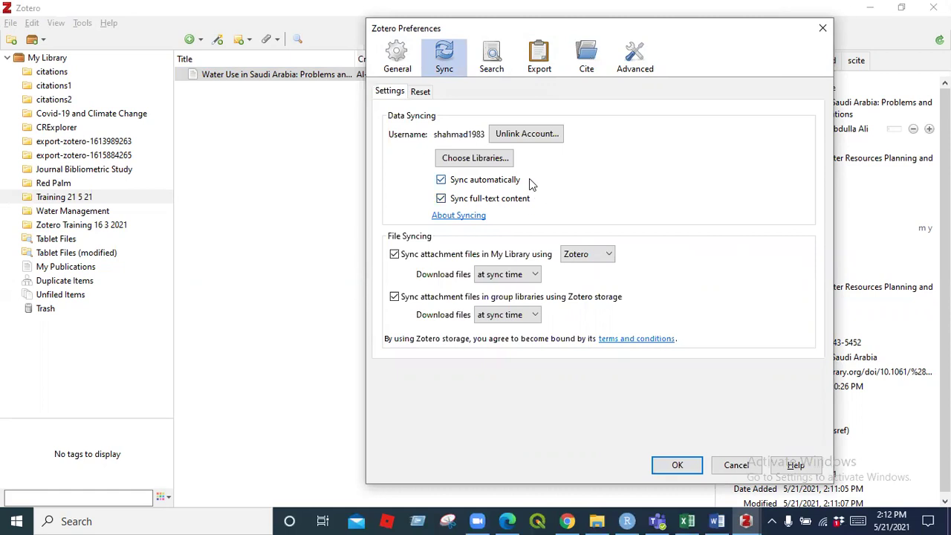
Set the automatic removal of trashed items to 30 days in the general preferences and accept the preferences.
left_click(395, 60)
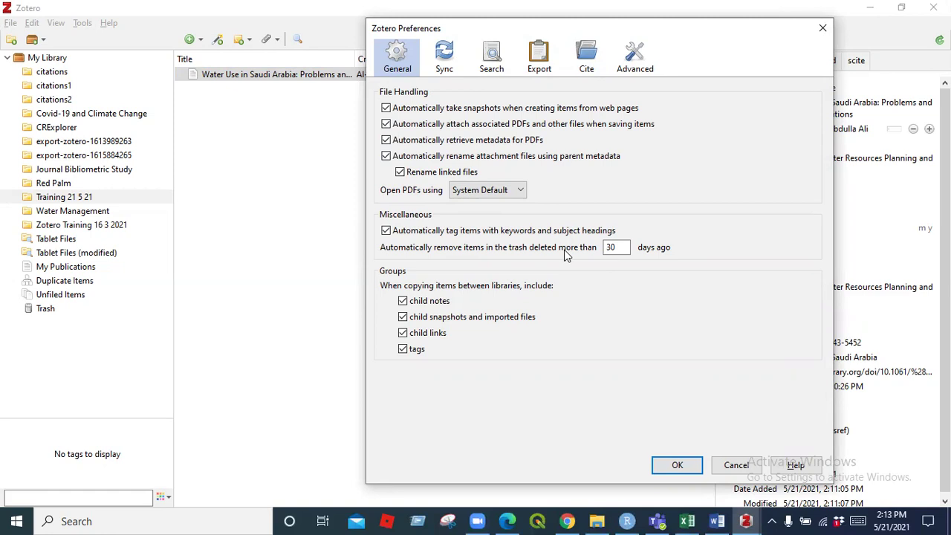
left_click(614, 246)
double_click(625, 247)
type("100")
key("BackSpace")
key("BackSpace")
key("BackSpace")
type("30")
left_click(675, 465)
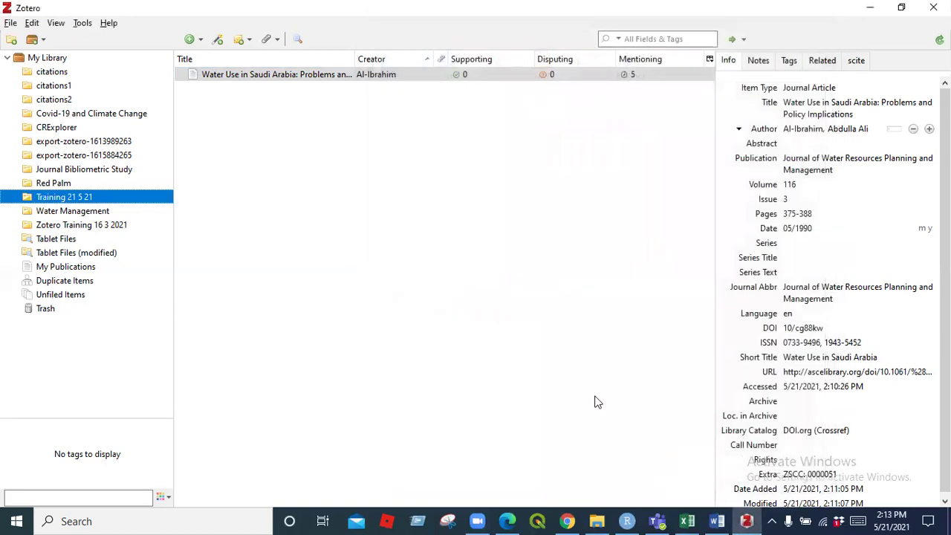
left_click(82, 24)
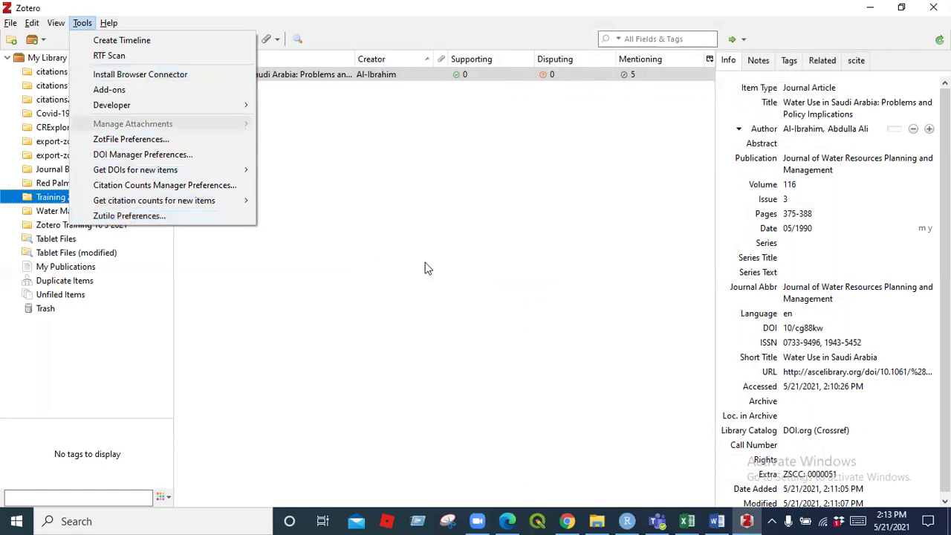
left_click(567, 520)
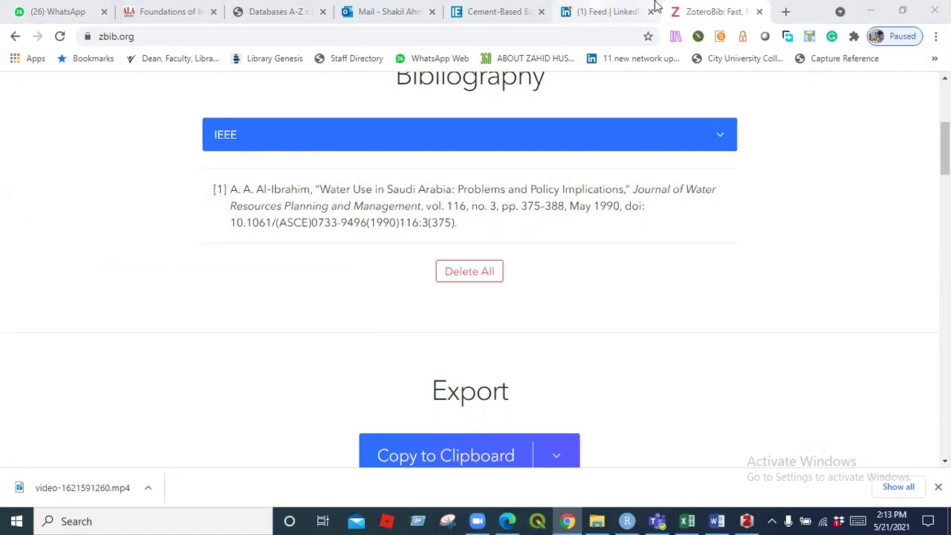
left_click(614, 9)
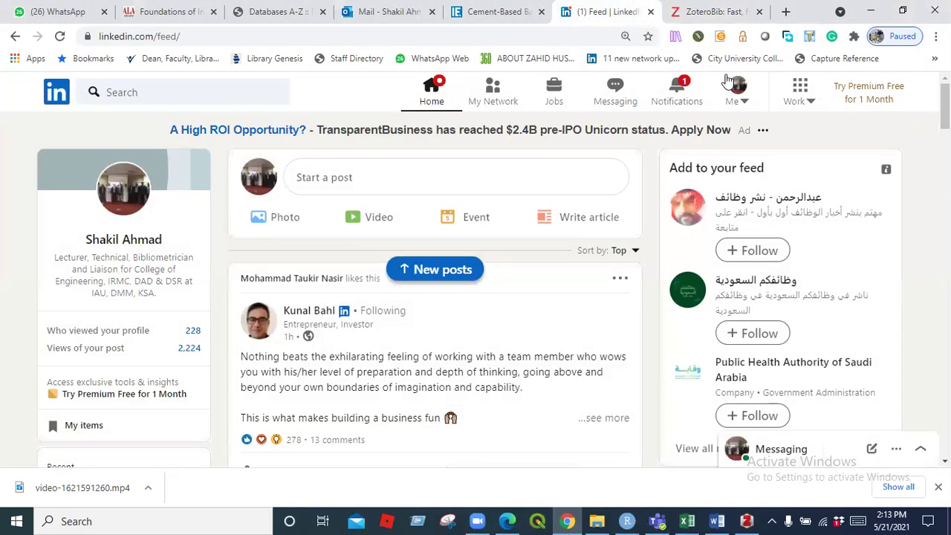
left_click(686, 90)
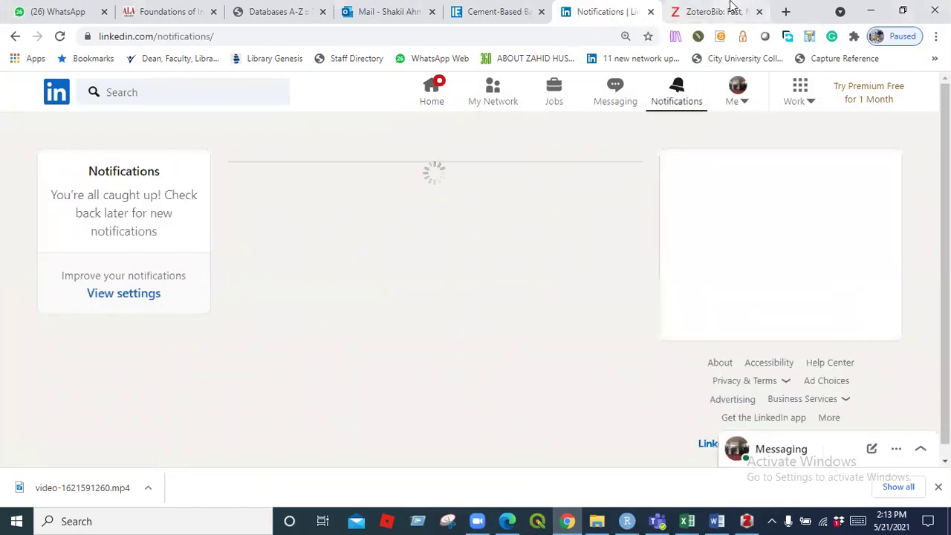
left_click(732, 7)
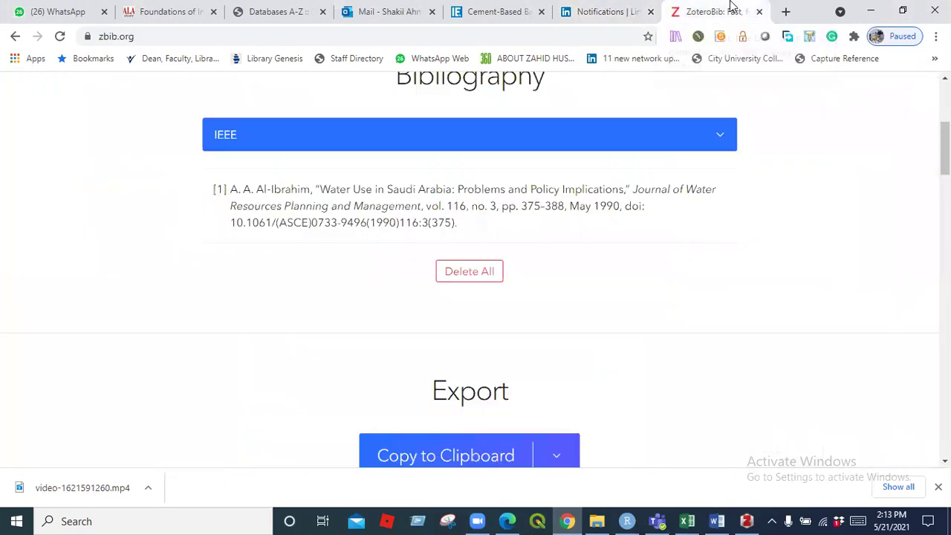
left_click(875, 8)
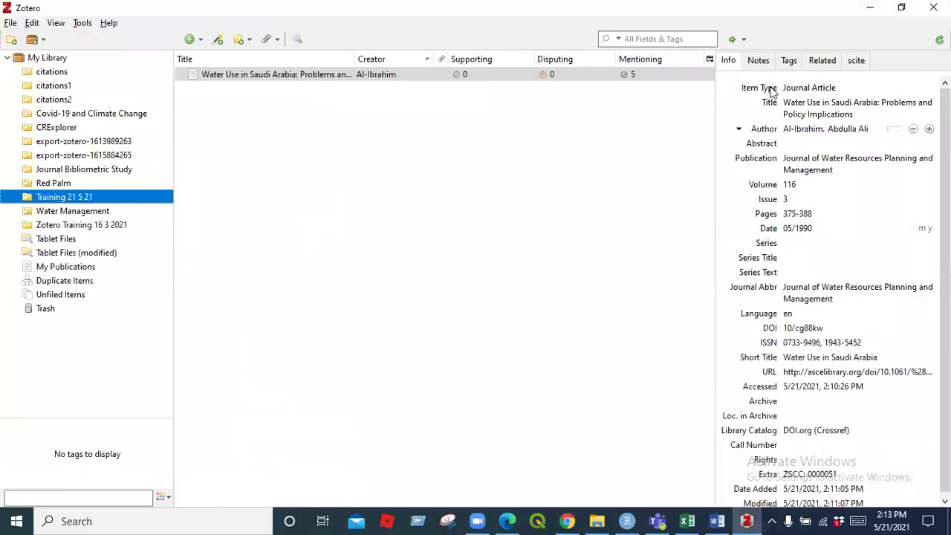
Switch to the ZoteroBib page in Edge and finish editing the water use article's details.
left_click(870, 8)
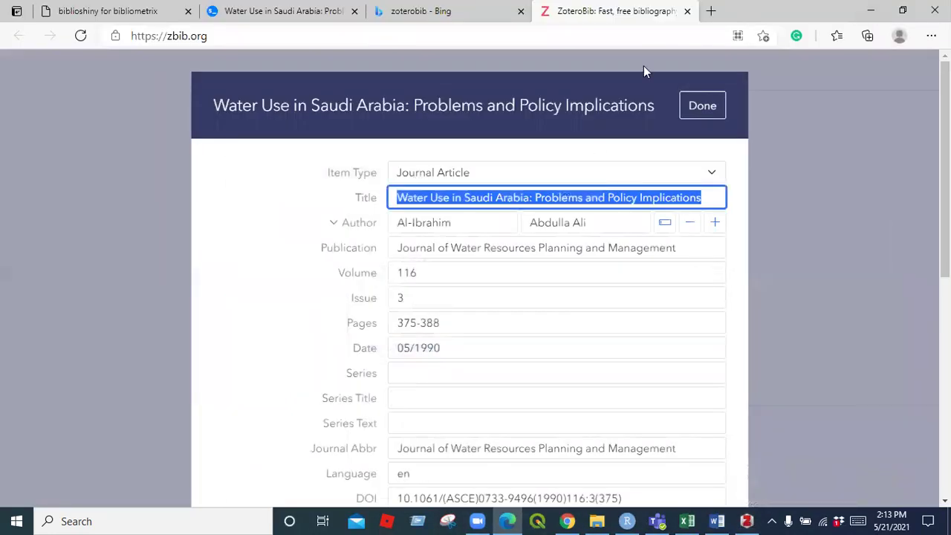
left_click(703, 105)
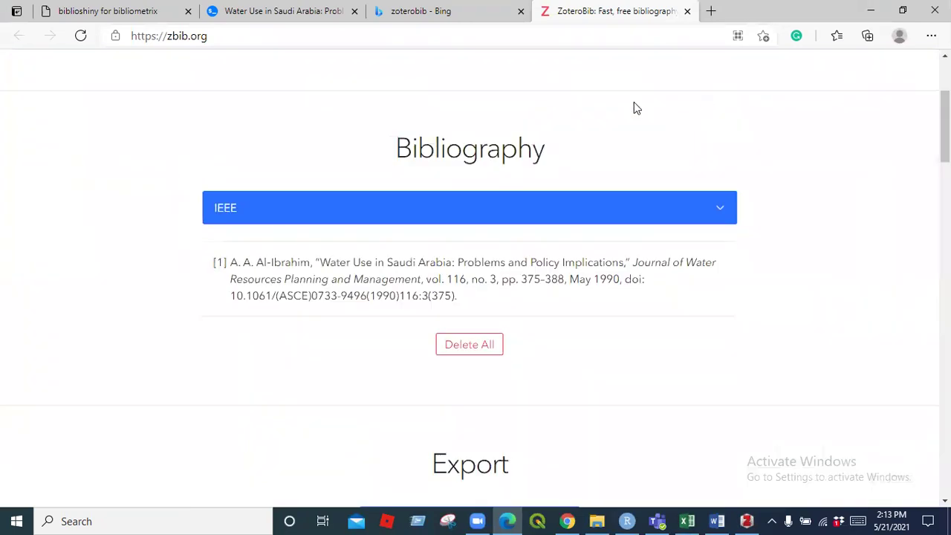
left_click(568, 521)
left_click(65, 9)
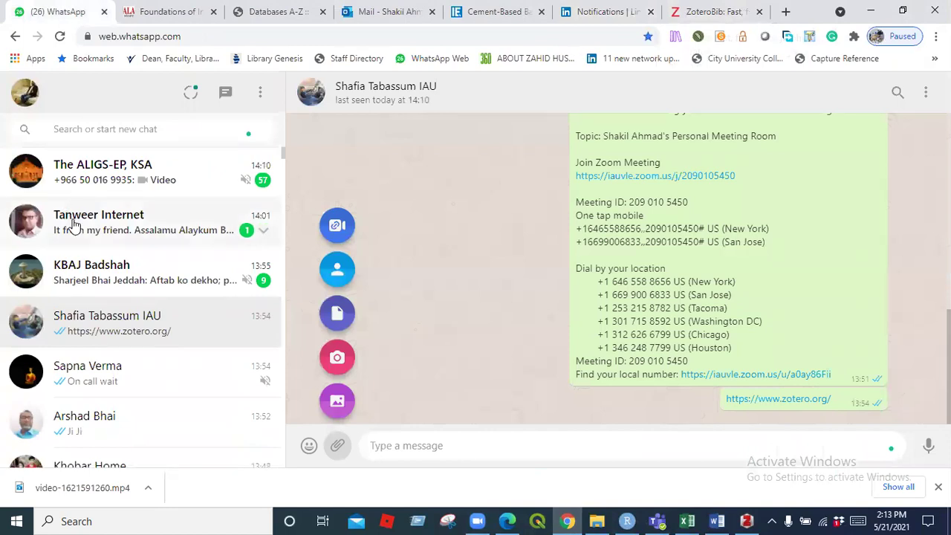
left_click(75, 226)
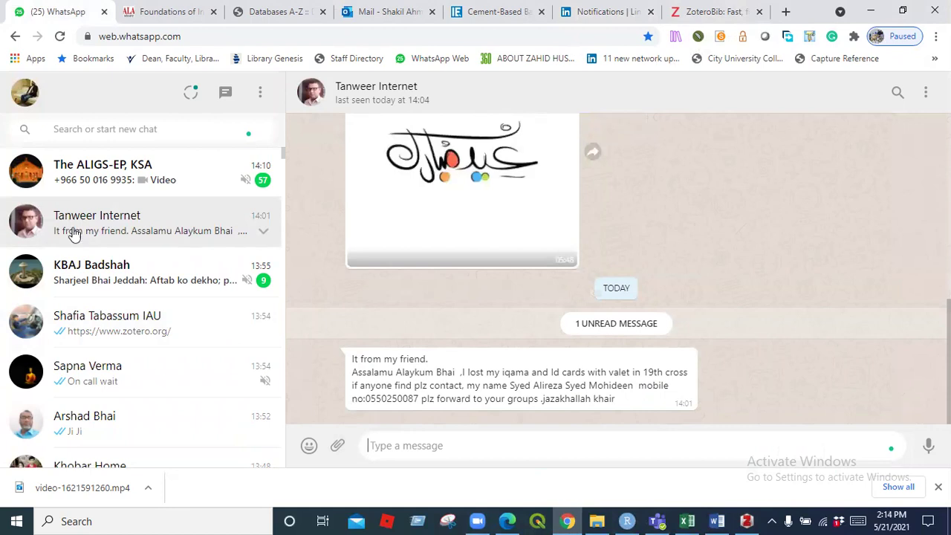
left_click(83, 279)
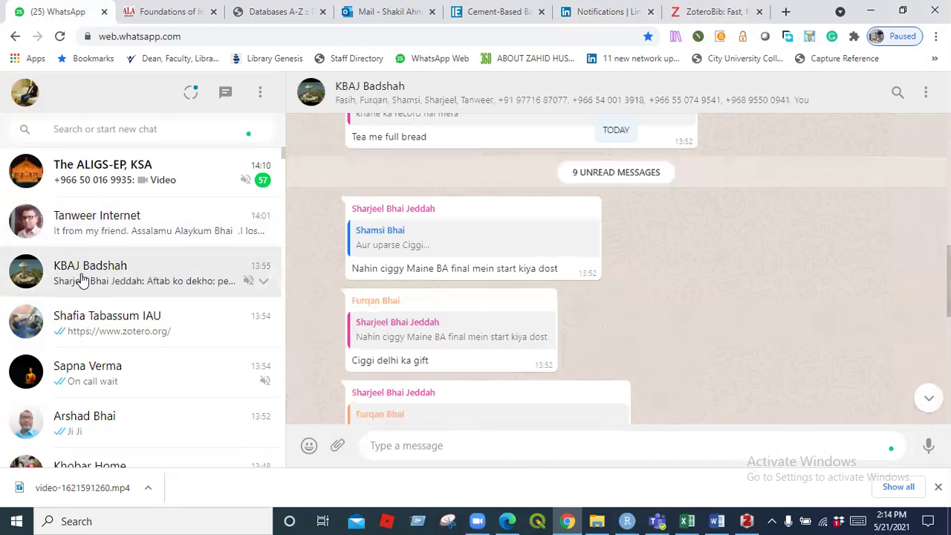
left_click(697, 7)
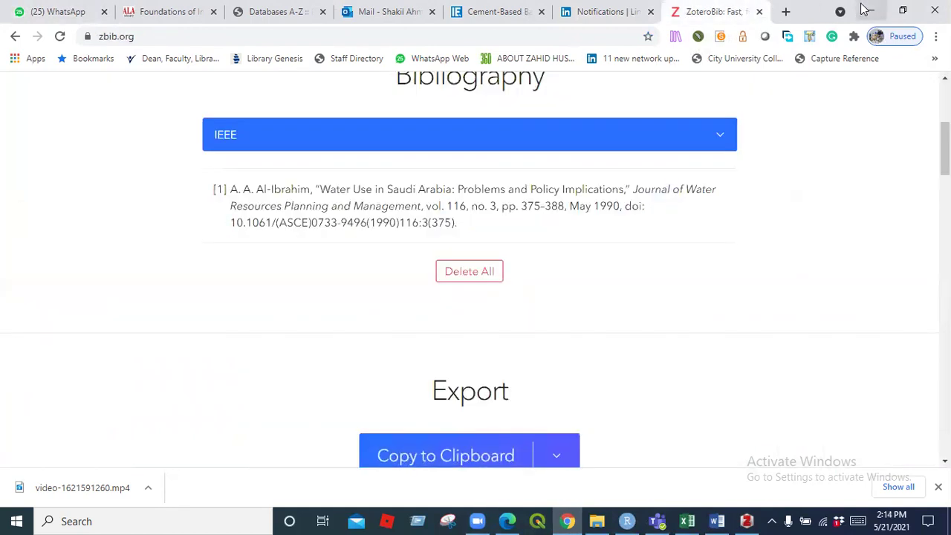
left_click(864, 9)
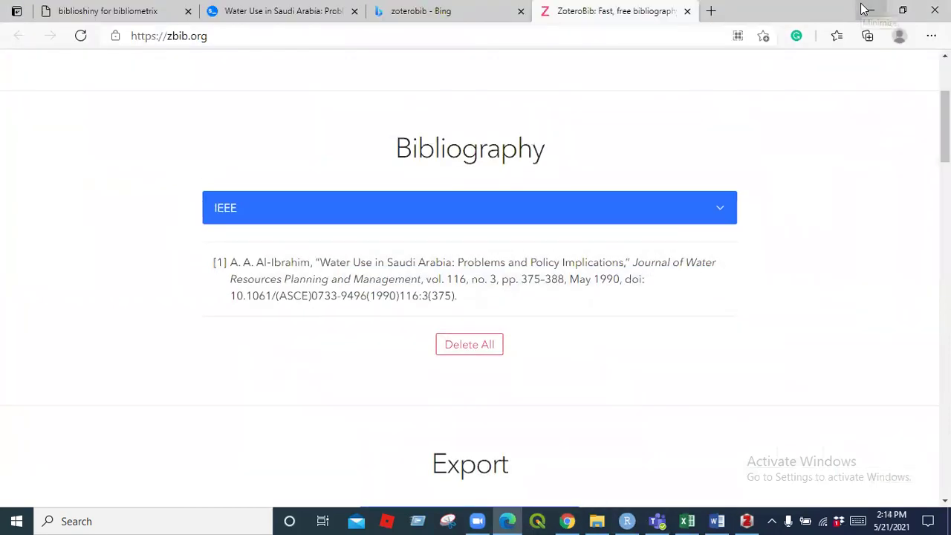
left_click(864, 9)
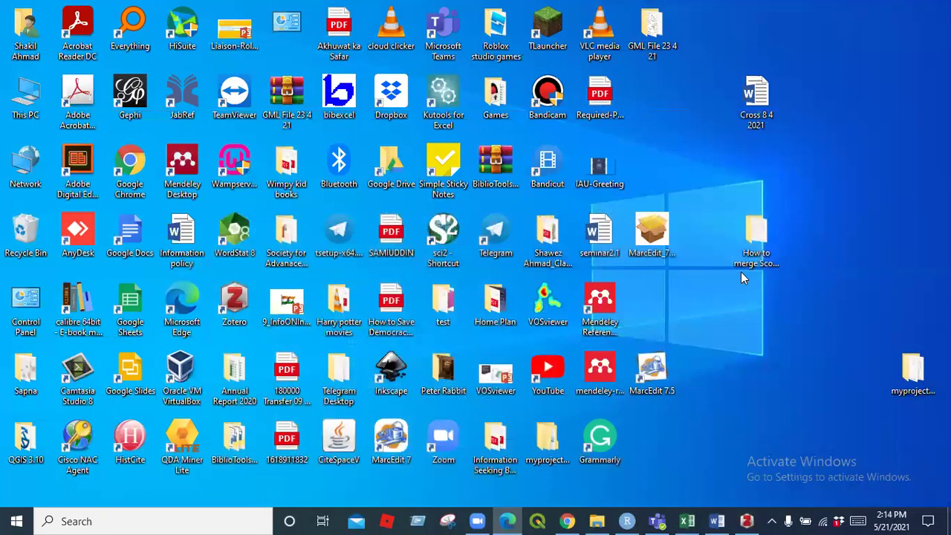
Return to the Zotero desktop application and open its add-ons manager to view the installed extensions.
left_click(747, 521)
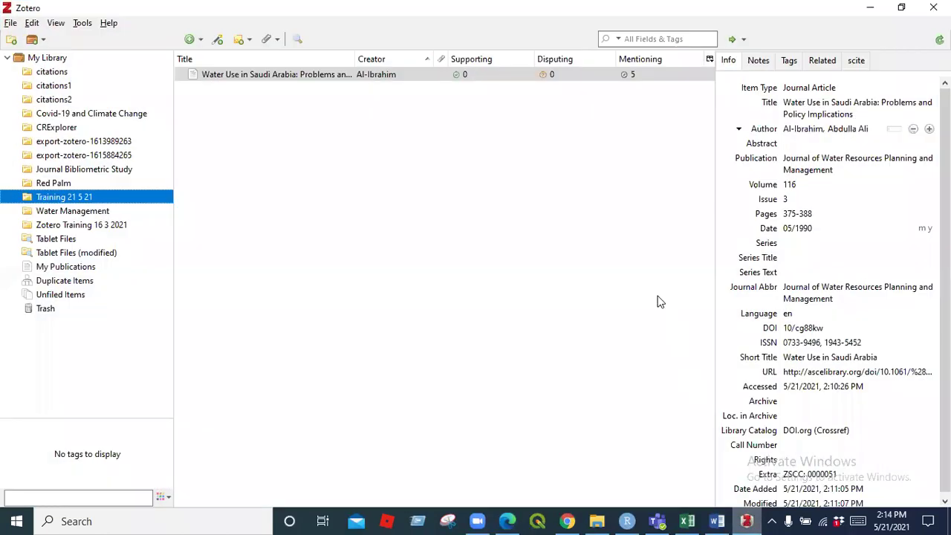
left_click(567, 520)
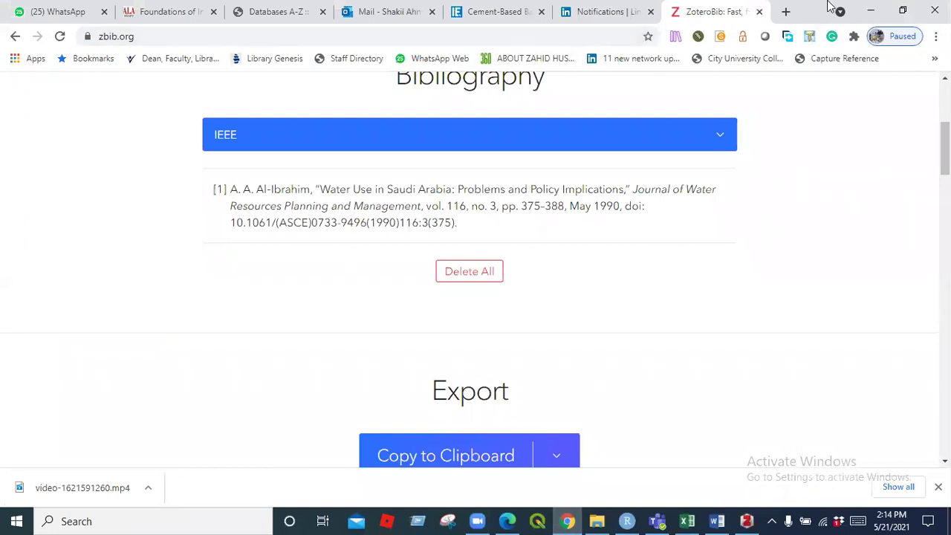
left_click(868, 9)
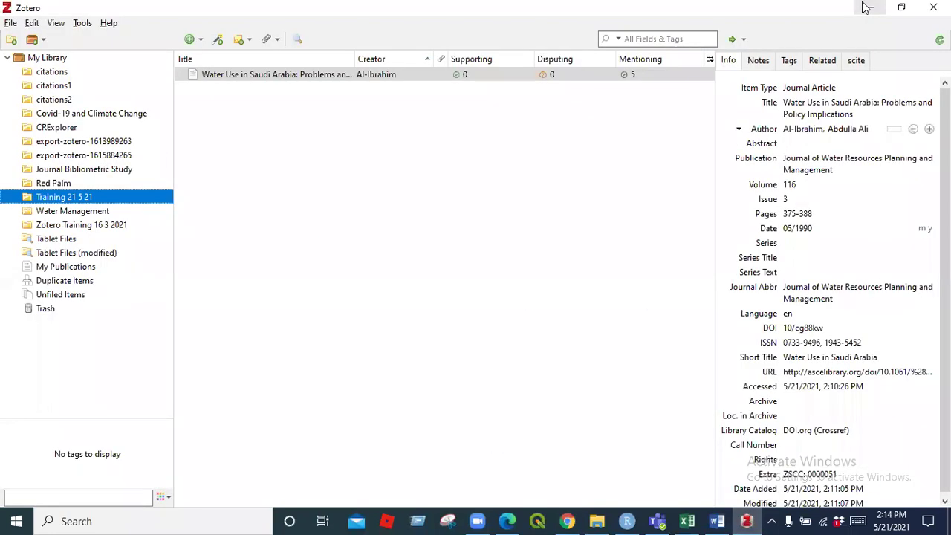
left_click(81, 23)
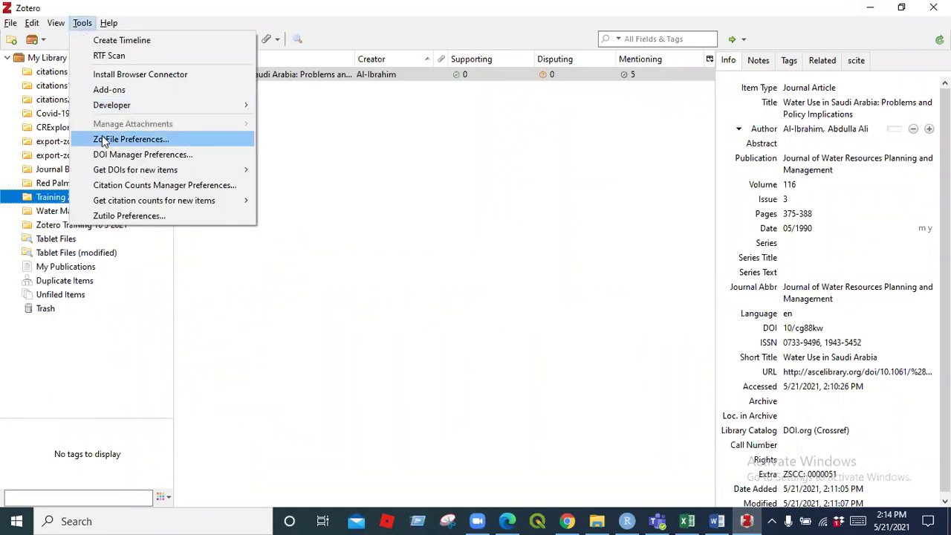
left_click(110, 89)
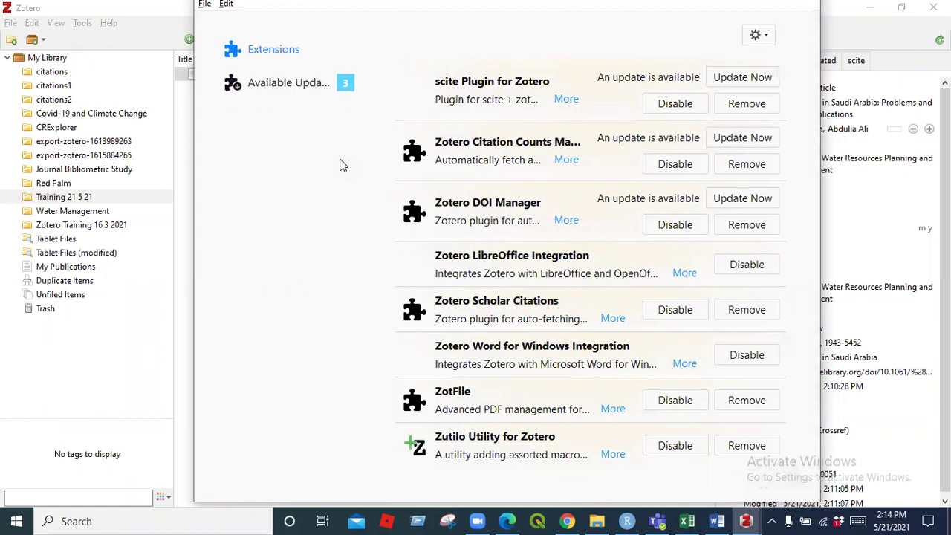
Switch to Chrome and open the zotero.org home page in place of the LinkedIn notifications page.
left_click(568, 522)
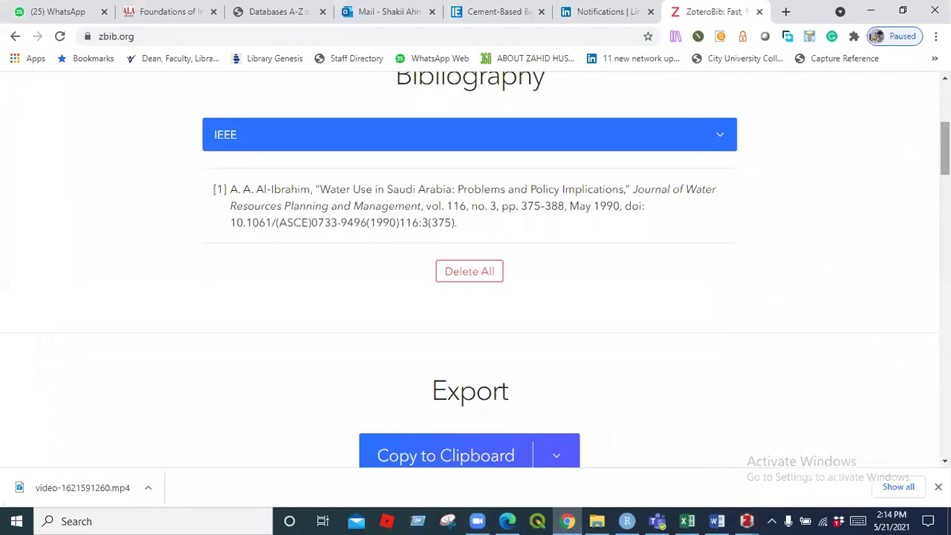
scroll(475, 267, "up", 4)
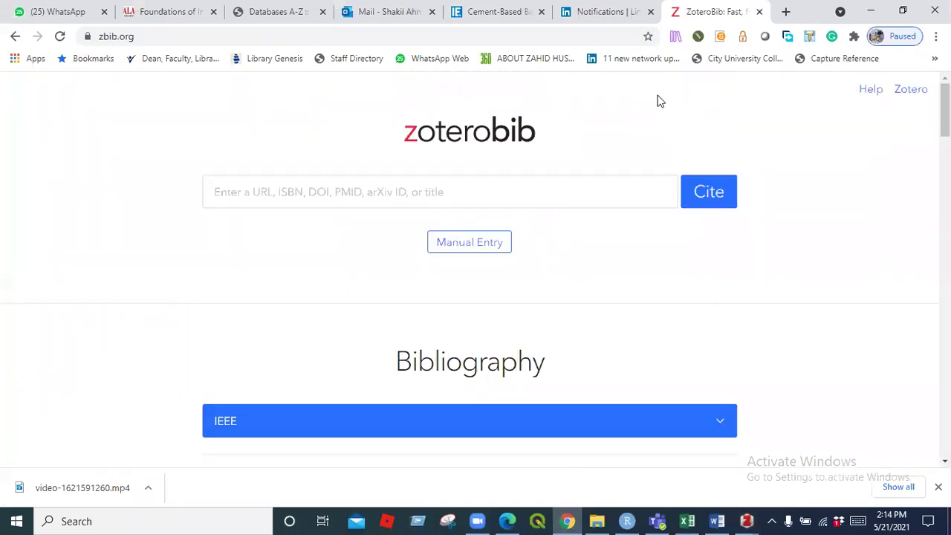
left_click(620, 11)
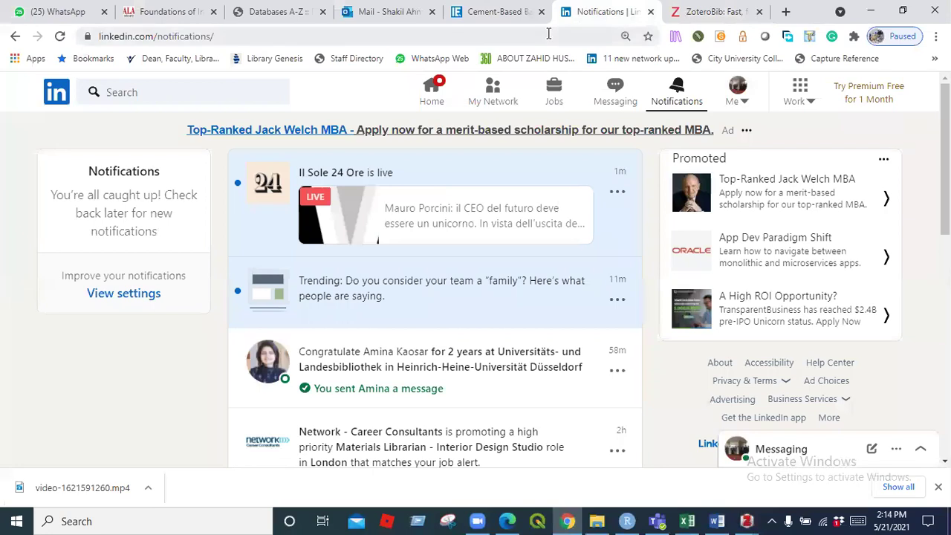
left_click(548, 34)
type("zotero.org")
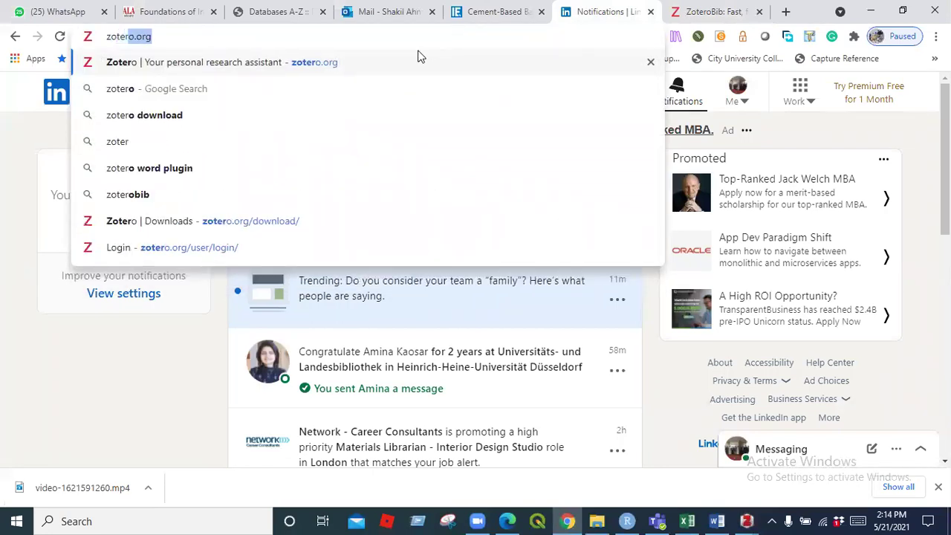
left_click(337, 63)
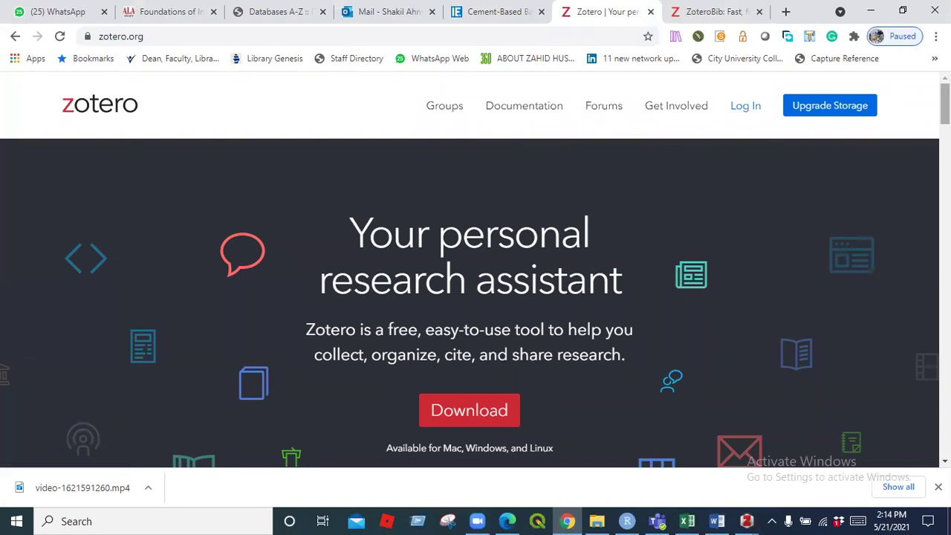
Open the Zotero download page from the home page and go on to its directory of third-party plugins.
scroll(476, 297, "down", 4)
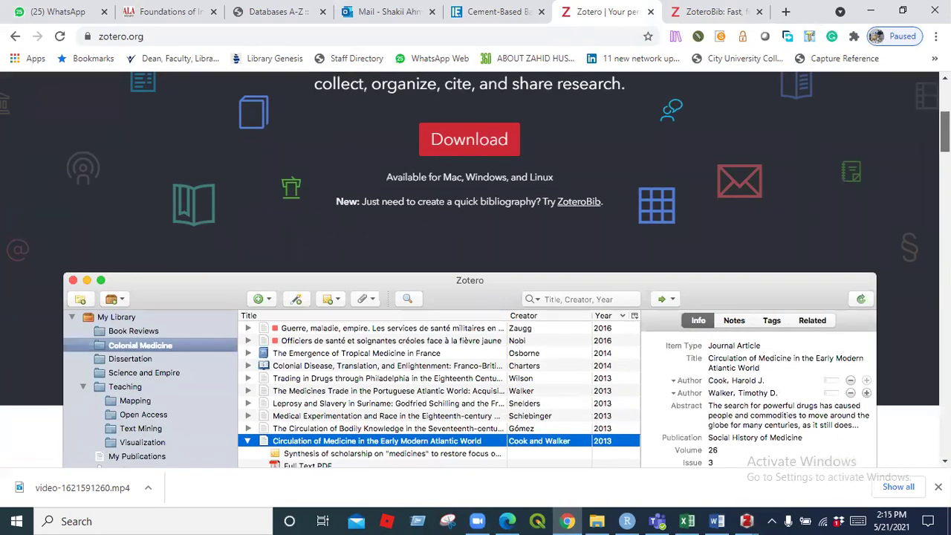
scroll(475, 297, "down", 1)
scroll(475, 297, "up", 5)
scroll(475, 297, "down", 2)
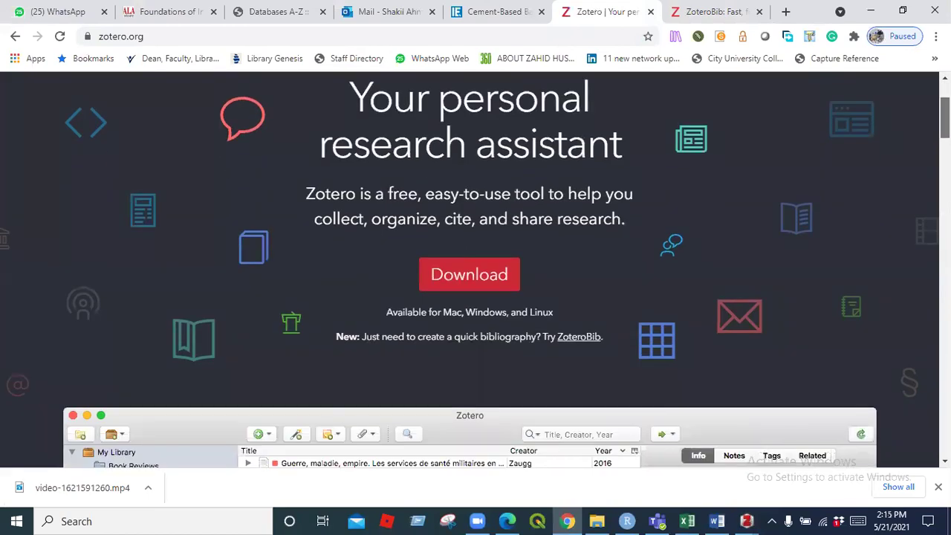
left_click(476, 274)
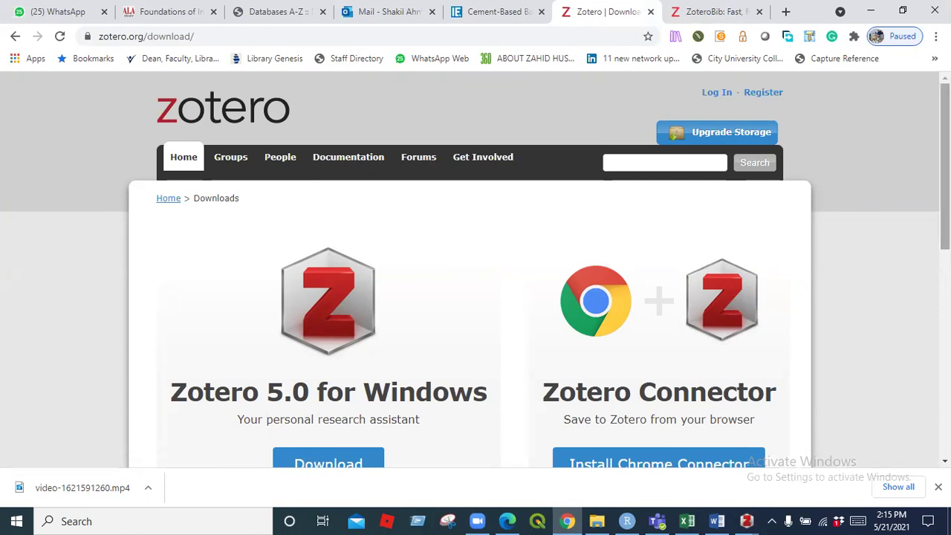
left_click_drag(945, 164, 946, 324)
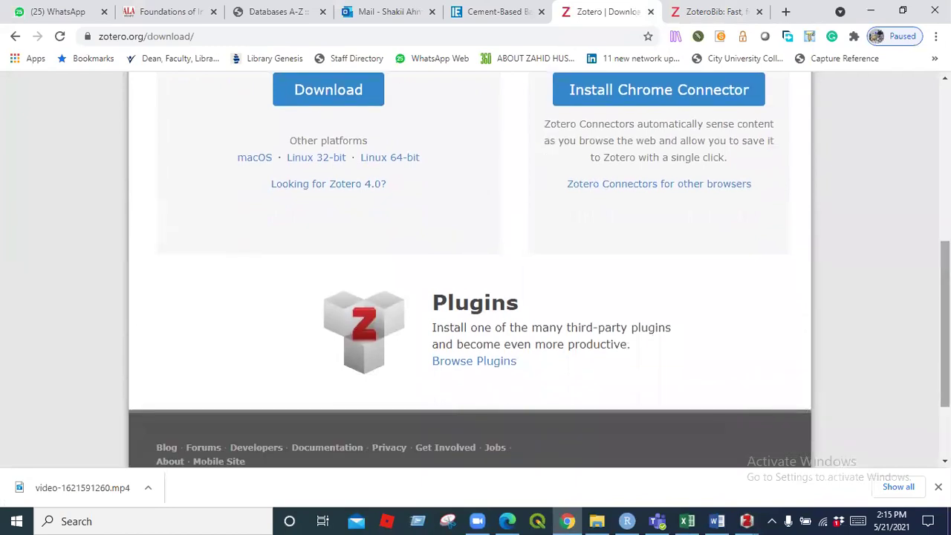
left_click(499, 365)
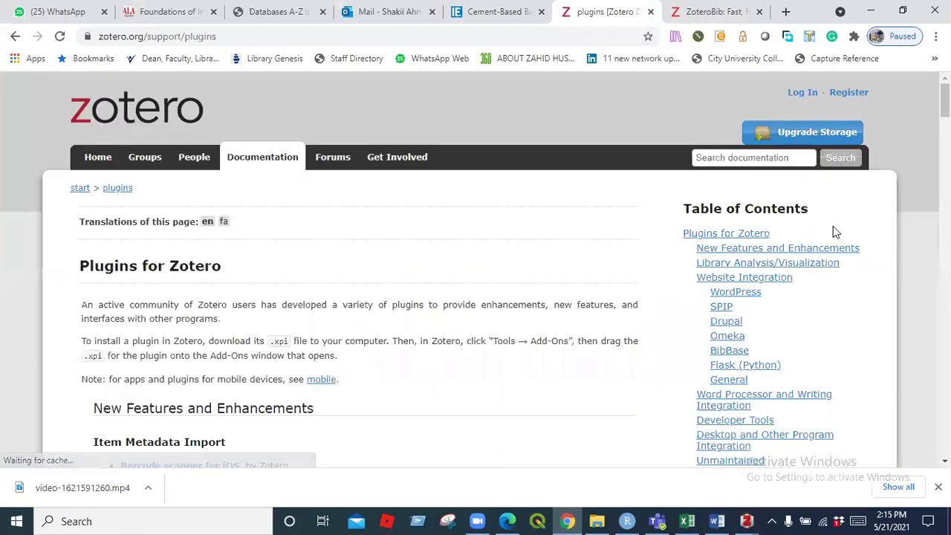
Examine the plugins listed under New Features and Enhancements, from item metadata import to the interface tools.
left_click_drag(945, 101, 945, 124)
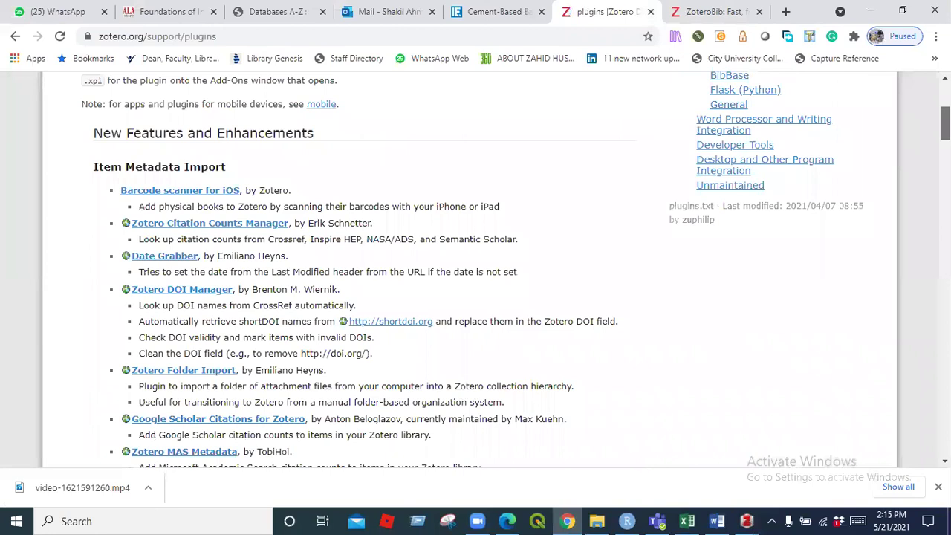
left_click_drag(945, 124, 946, 152)
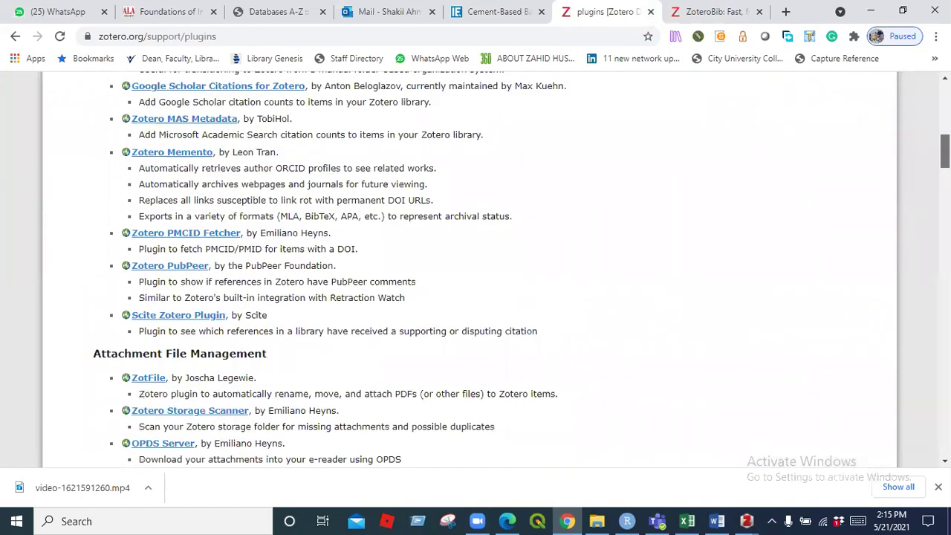
left_click_drag(946, 152, 945, 159)
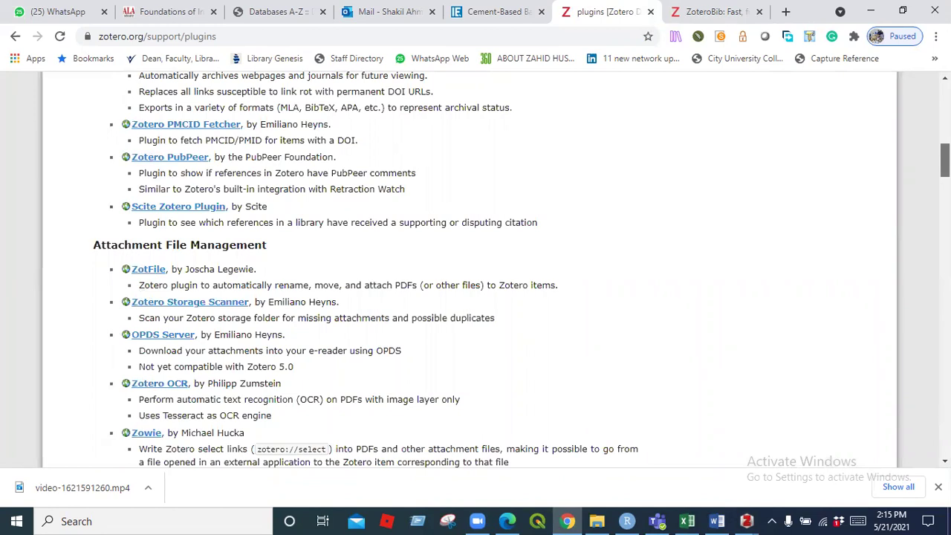
left_click_drag(946, 160, 946, 162)
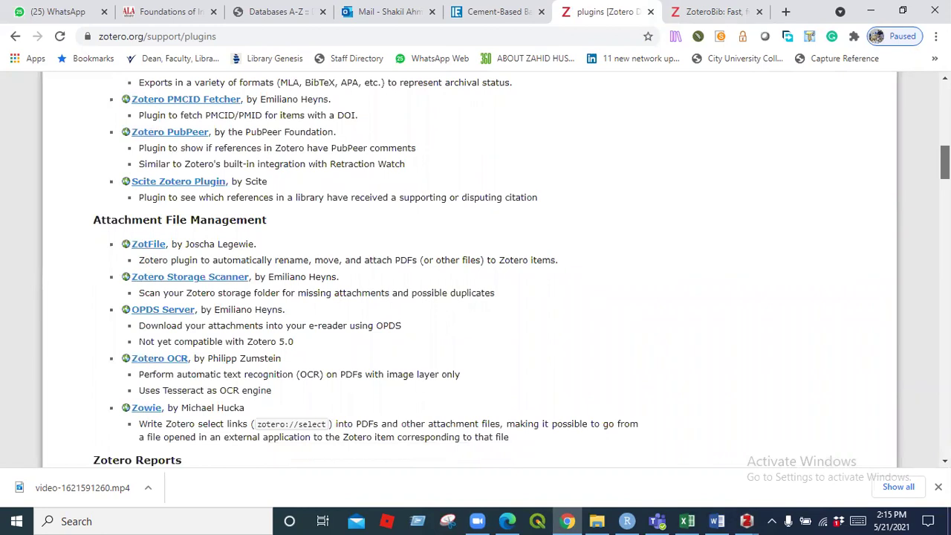
left_click_drag(945, 162, 945, 177)
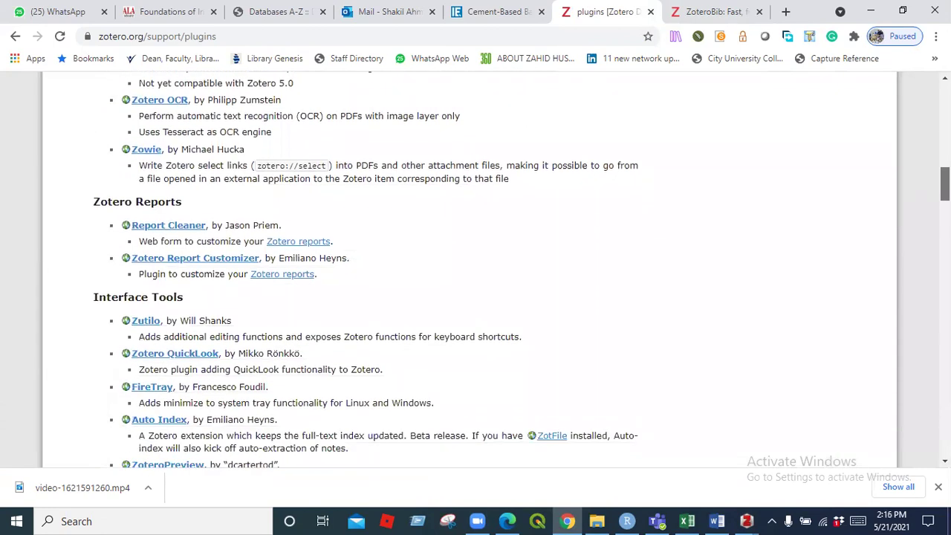
scroll(365, 269, "down", 1)
scroll(365, 269, "down", 1)
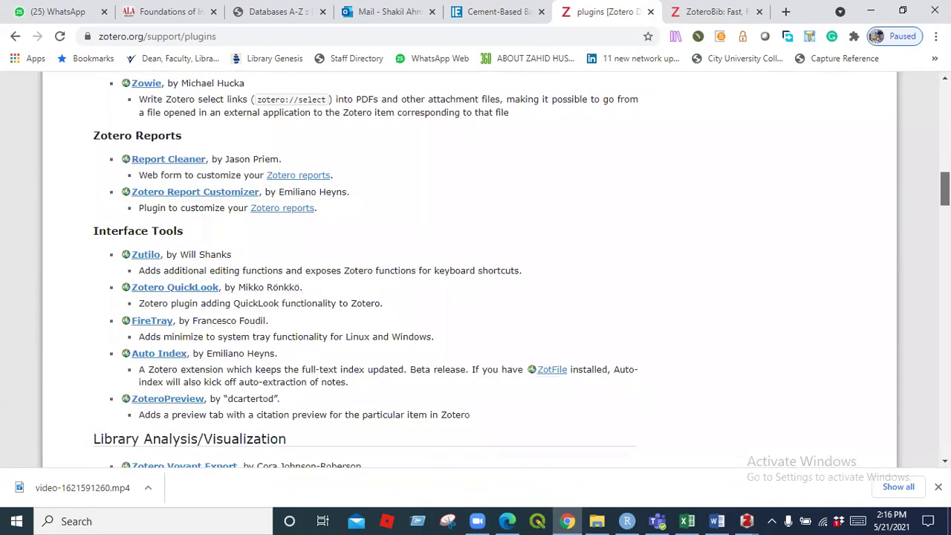
scroll(365, 269, "down", 1)
scroll(366, 269, "down", 3)
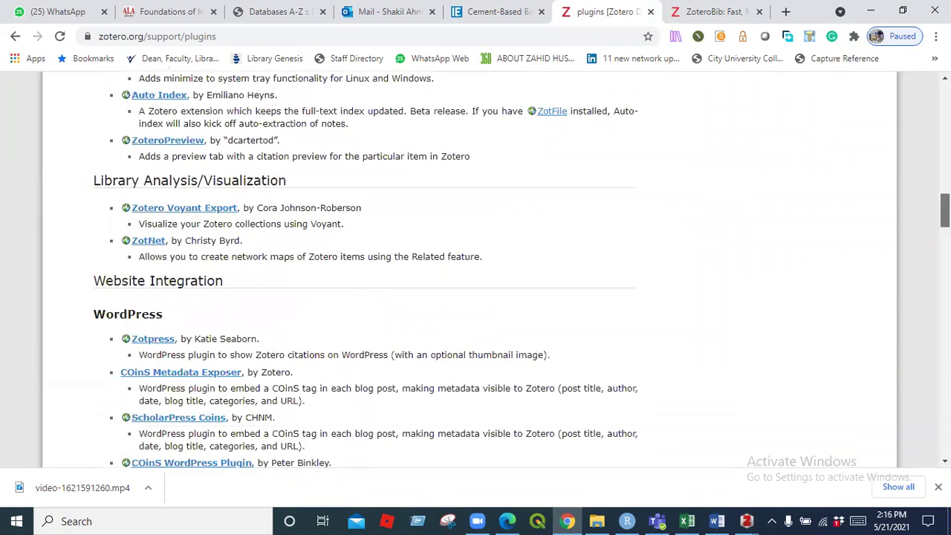
Review the library analysis, website integration, word processor, statistical software and developer tool plugins, and return to the start of the page.
scroll(366, 269, "down", 1)
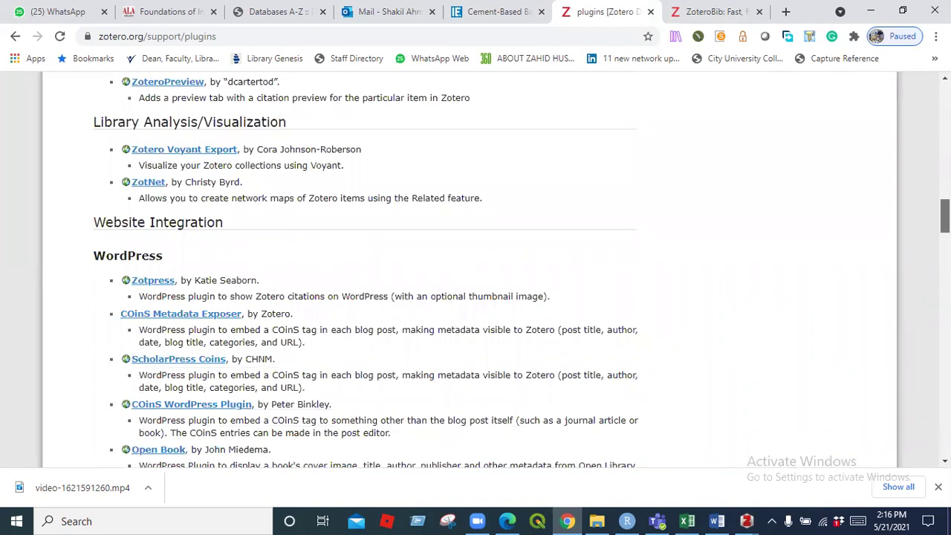
scroll(366, 269, "down", 1)
scroll(366, 269, "down", 5)
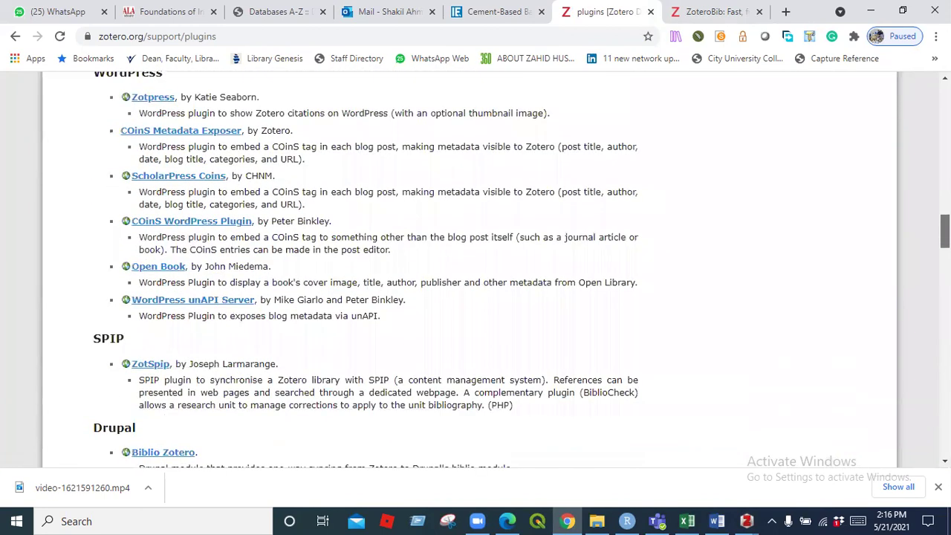
scroll(496, 269, "down", 4)
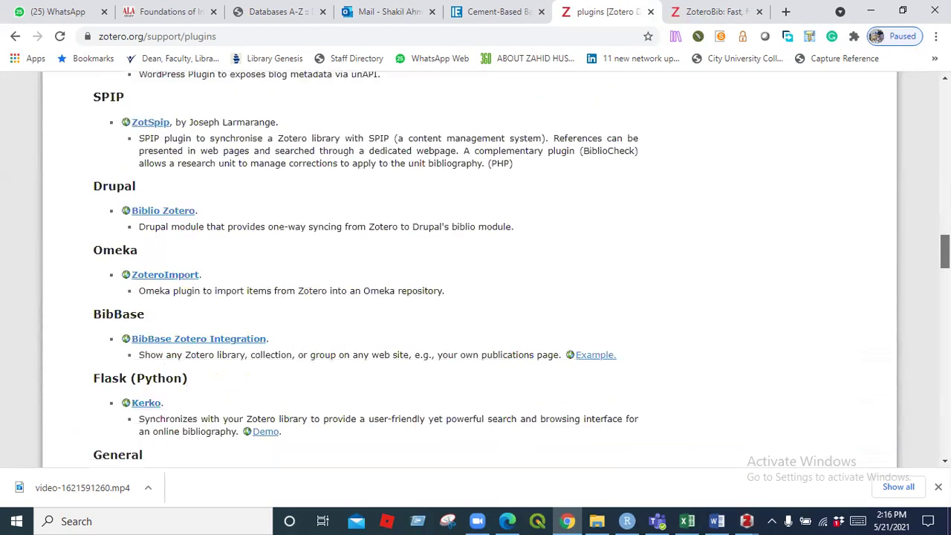
scroll(496, 269, "down", 5)
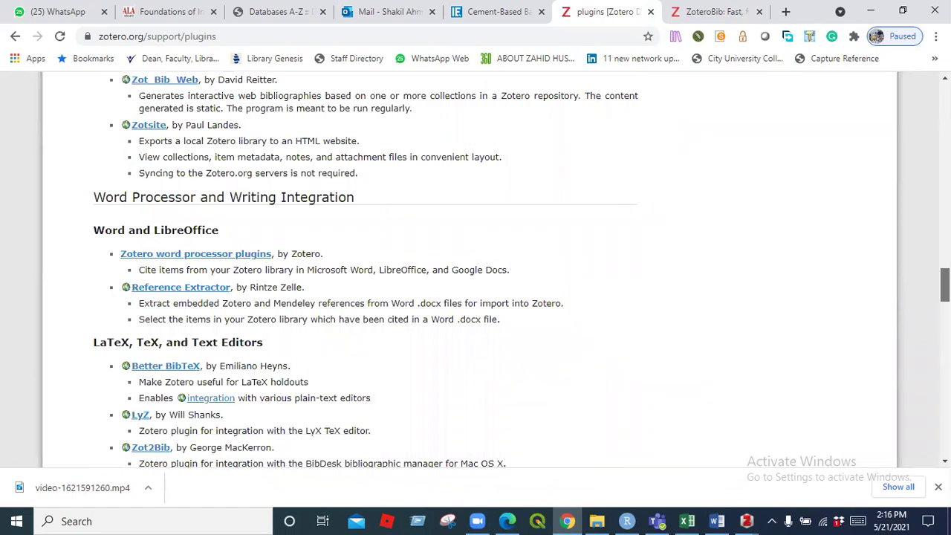
scroll(495, 269, "down", 1)
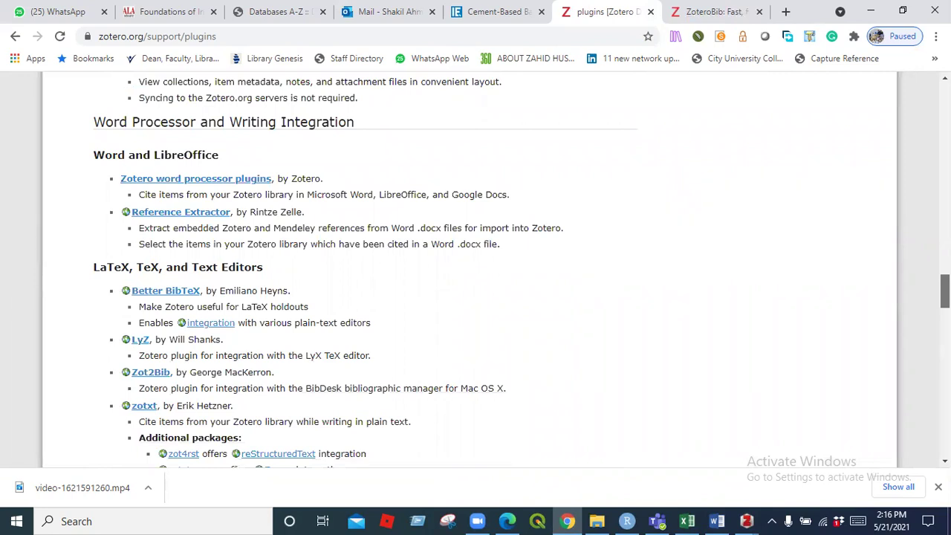
scroll(475, 267, "down", 1)
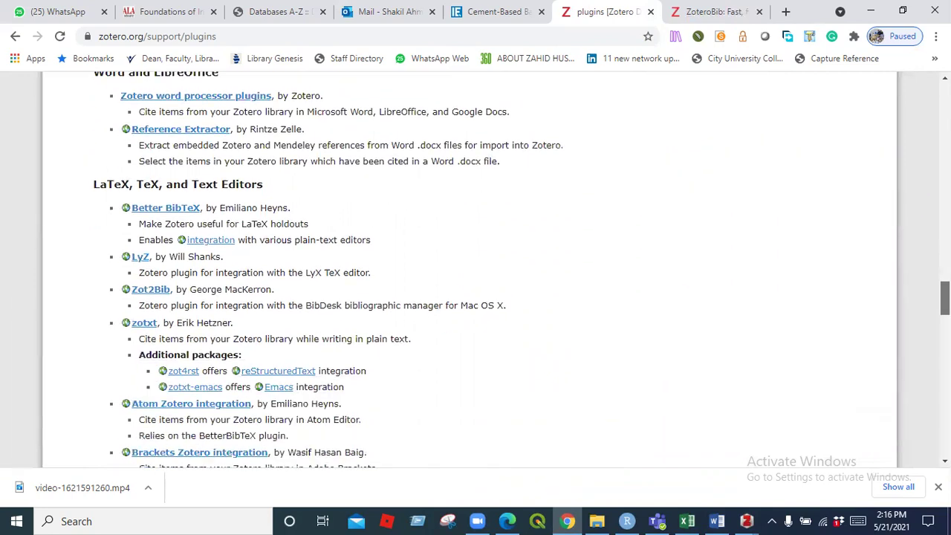
scroll(476, 267, "down", 4)
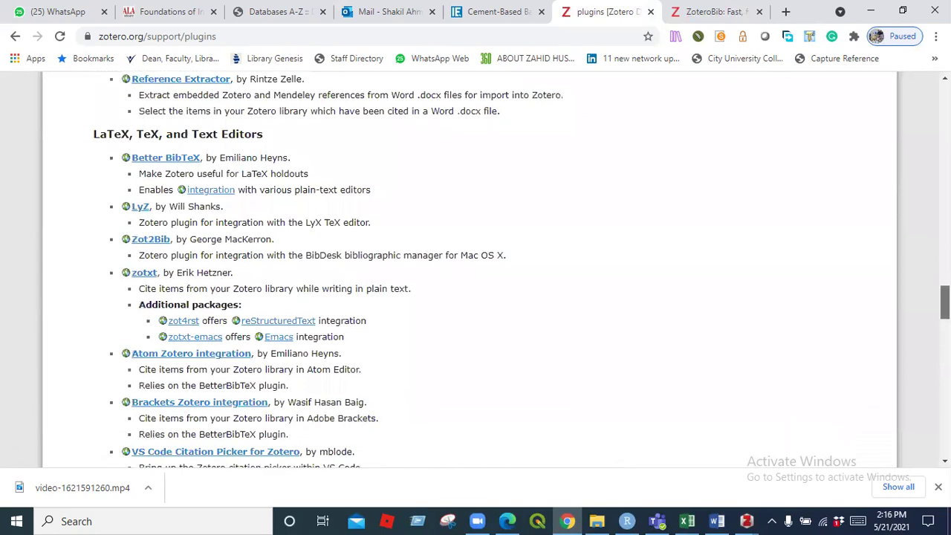
scroll(476, 268, "down", 2)
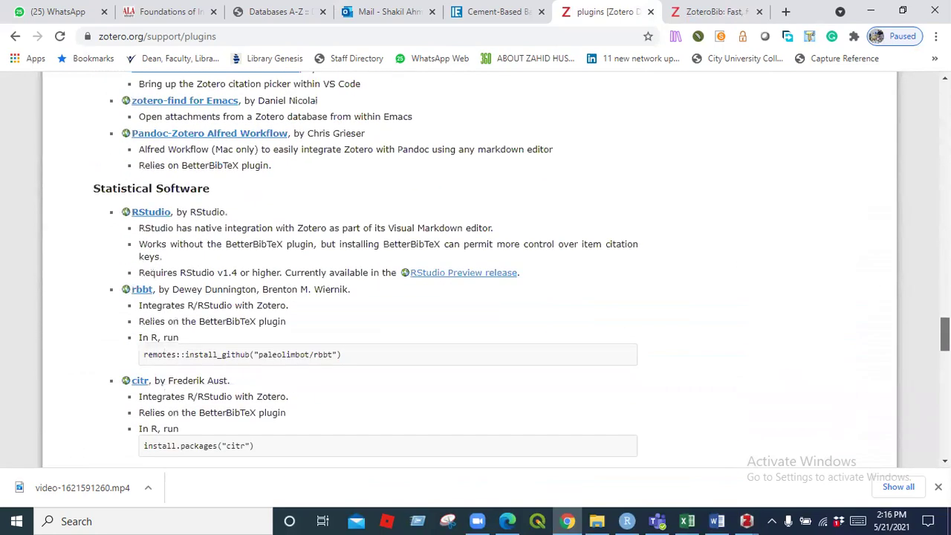
scroll(476, 268, "down", 3)
scroll(928, 383, "up", 1)
scroll(927, 383, "down", 3)
scroll(927, 383, "down", 3)
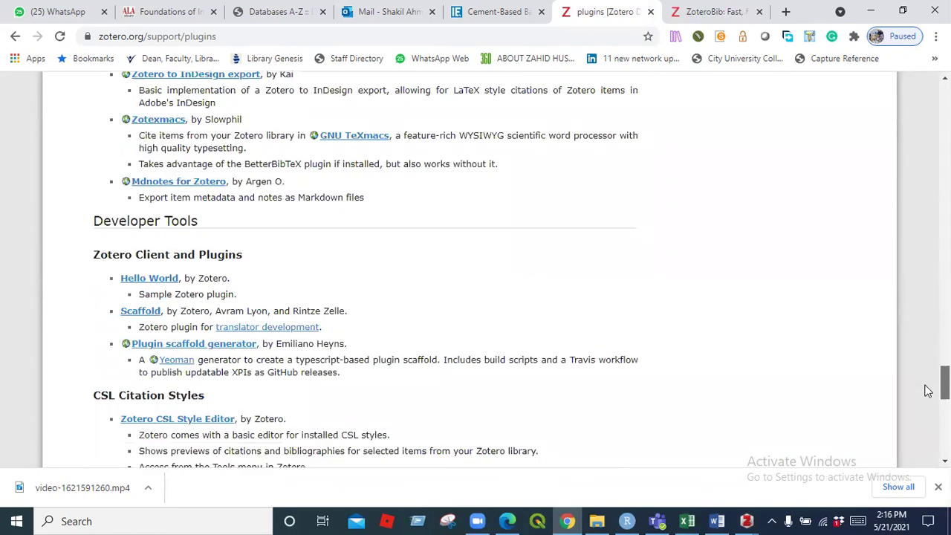
key("Home")
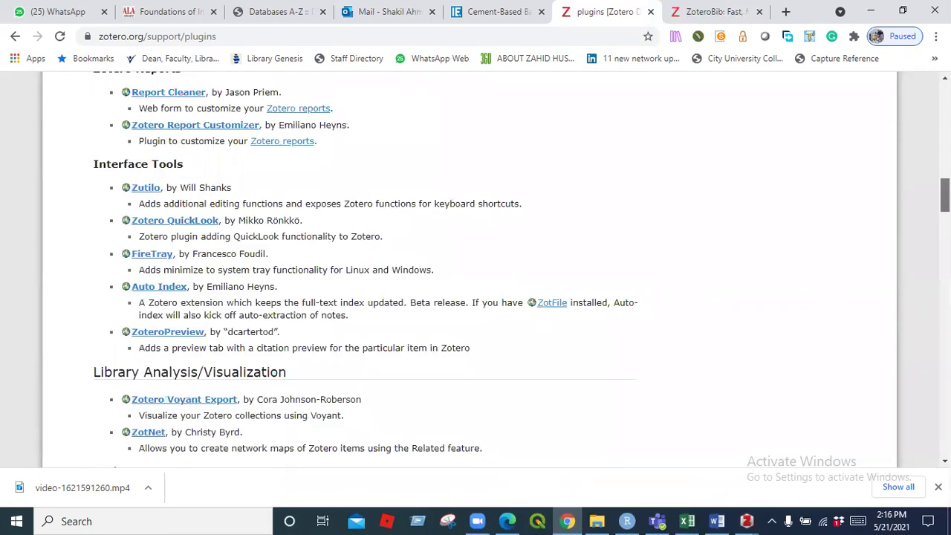
left_click_drag(945, 100, 945, 102)
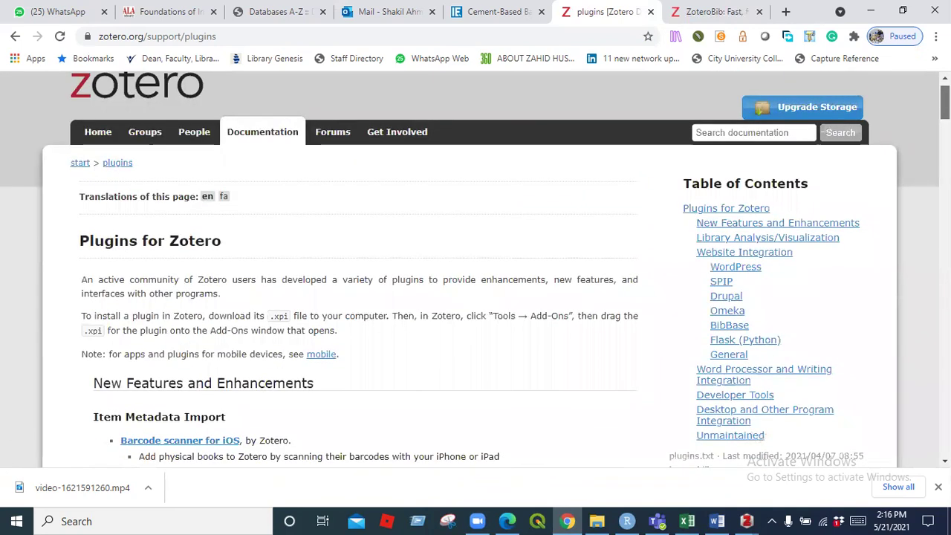
Go back to the Zotero download page and switch to the main window of the Zotero desktop application.
left_click(15, 36)
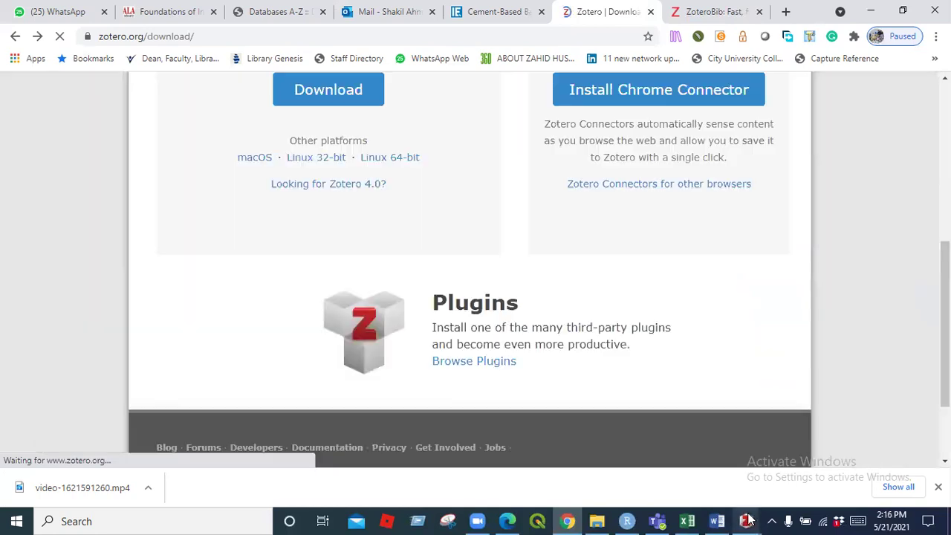
mouse_move(746, 521)
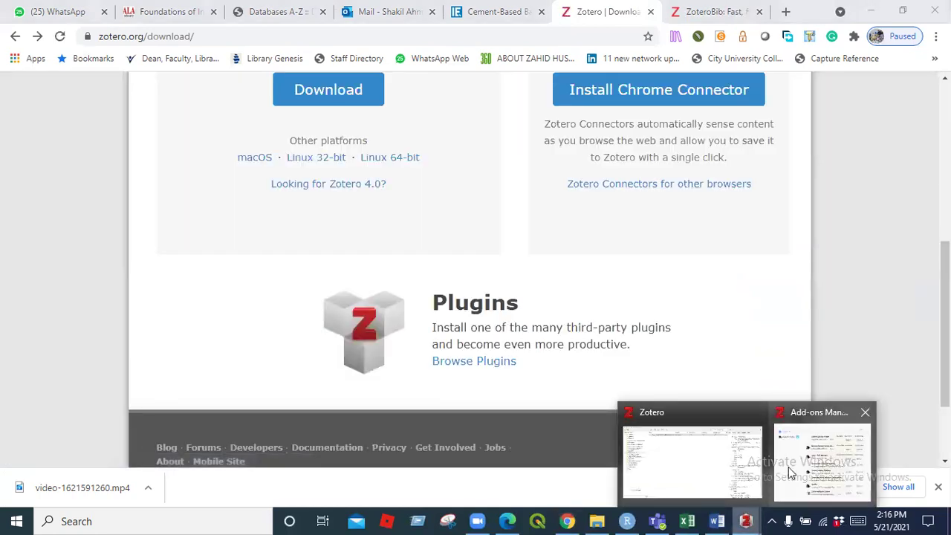
left_click(658, 463)
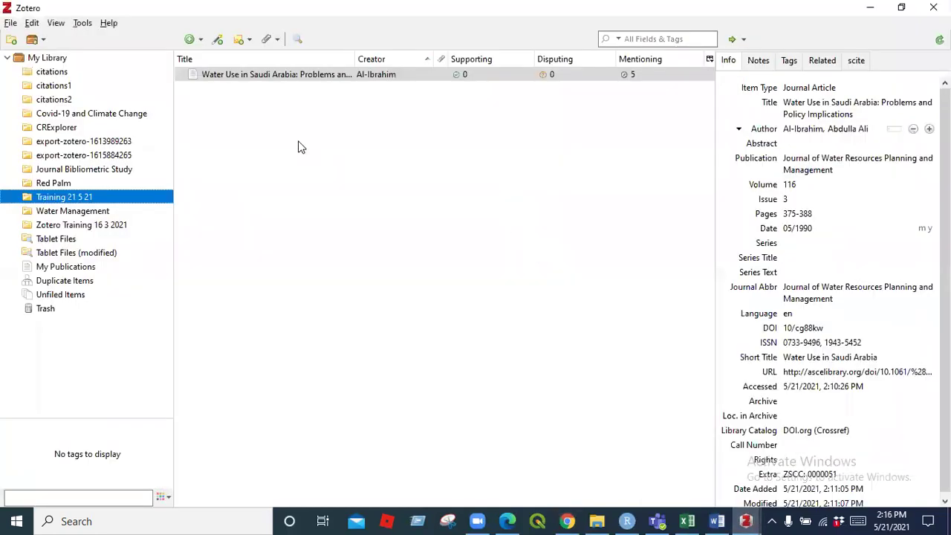
Review the commands added by the installed plugins, view the Zutilo preferences and close them without changes.
left_click(83, 23)
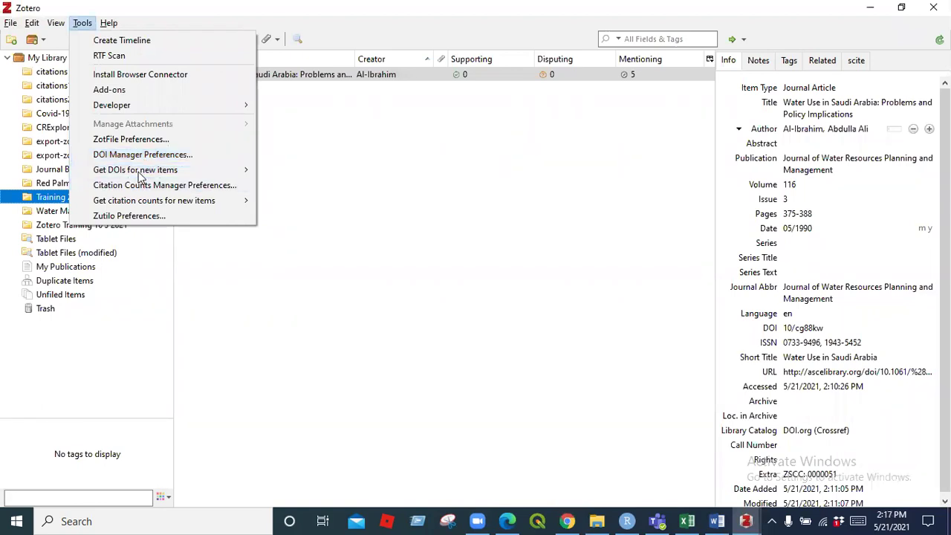
mouse_move(138, 175)
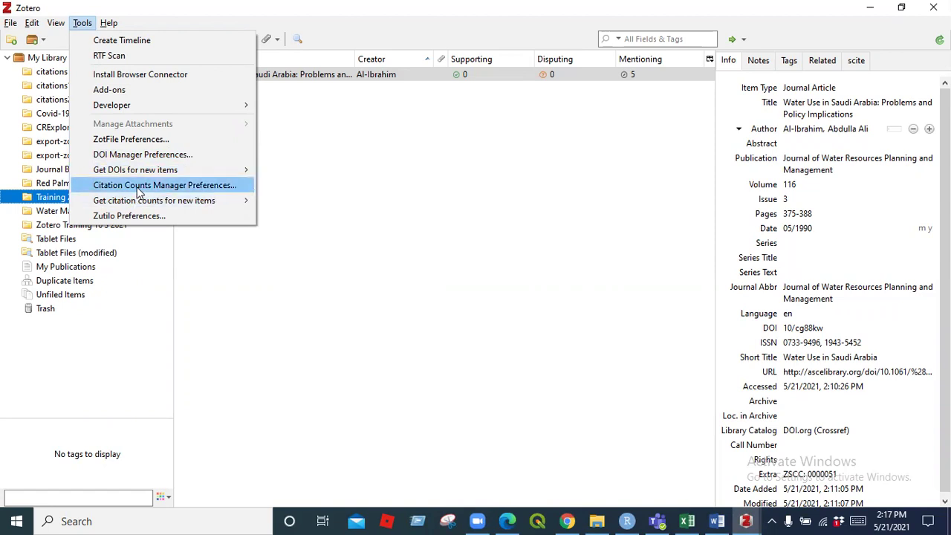
mouse_move(137, 203)
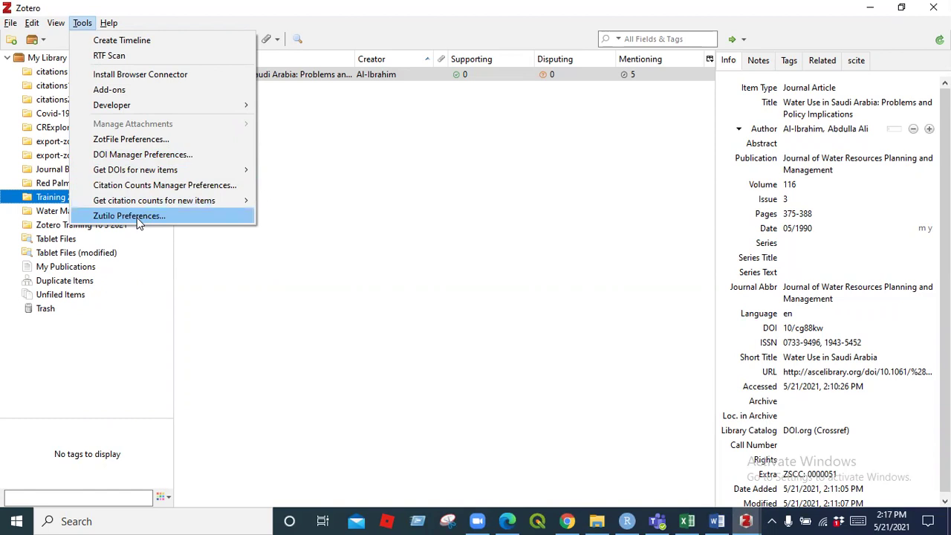
left_click(130, 216)
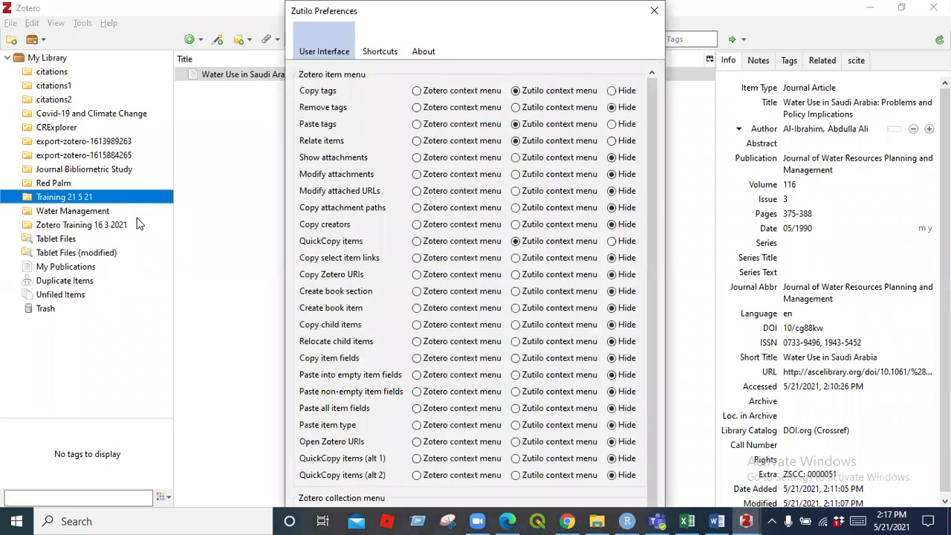
left_click(655, 11)
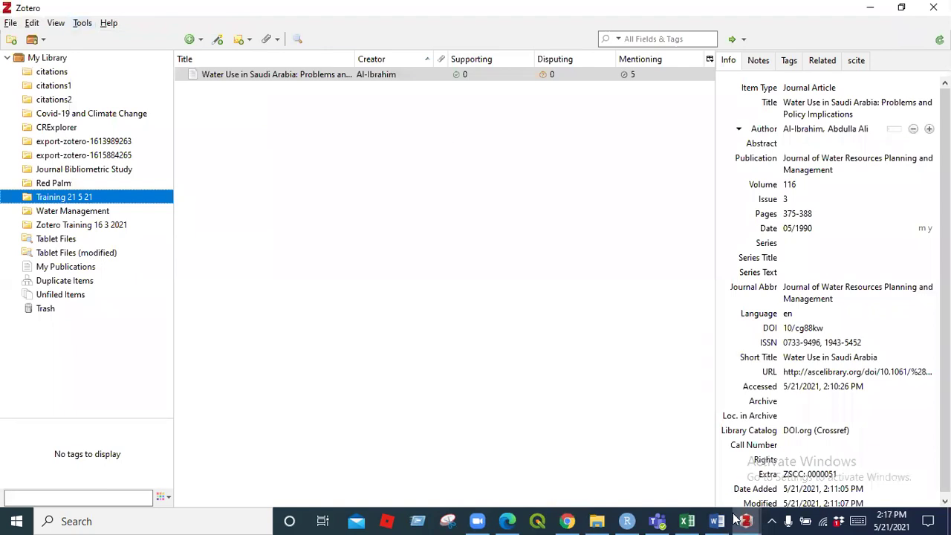
Switch to Chrome, follow the download page's link to the plugins directory, and bring up the open ZoteroBib page.
left_click(567, 521)
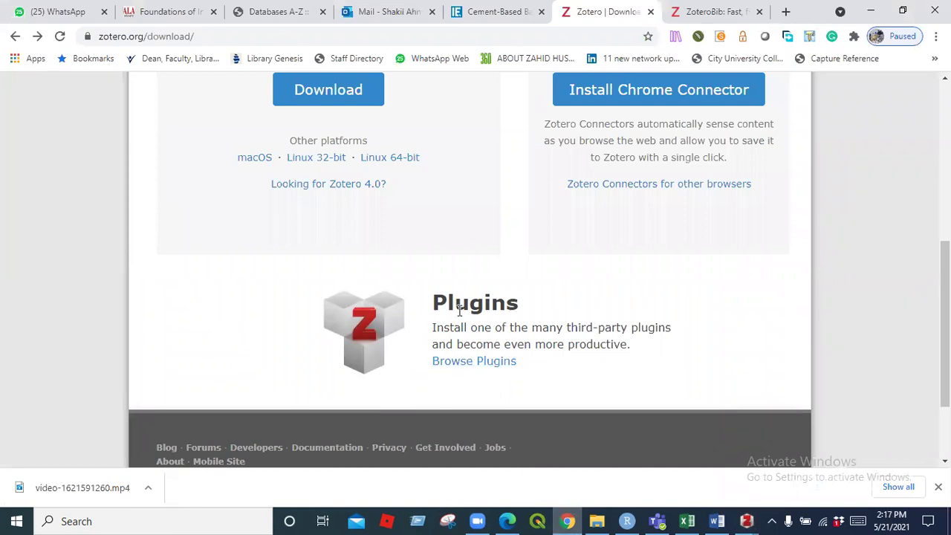
left_click_drag(945, 297, 945, 318)
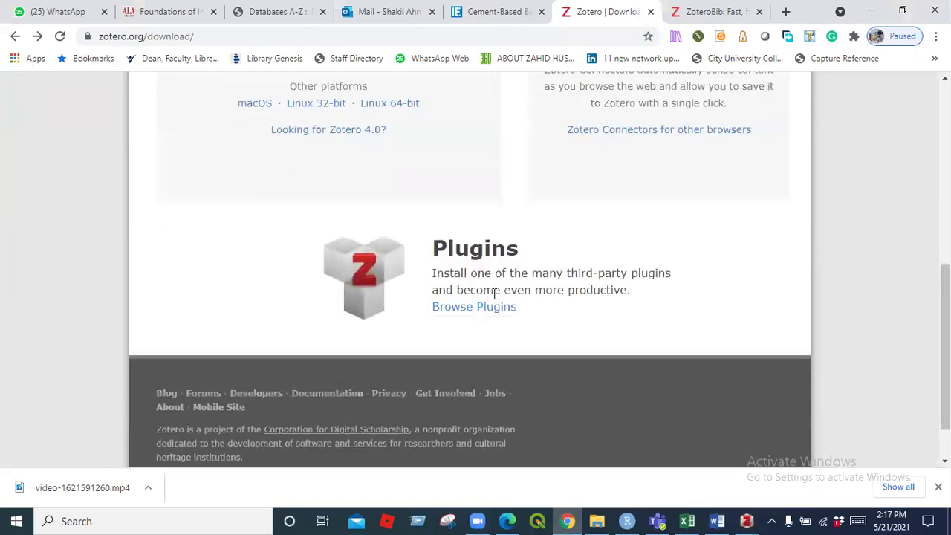
left_click(483, 314)
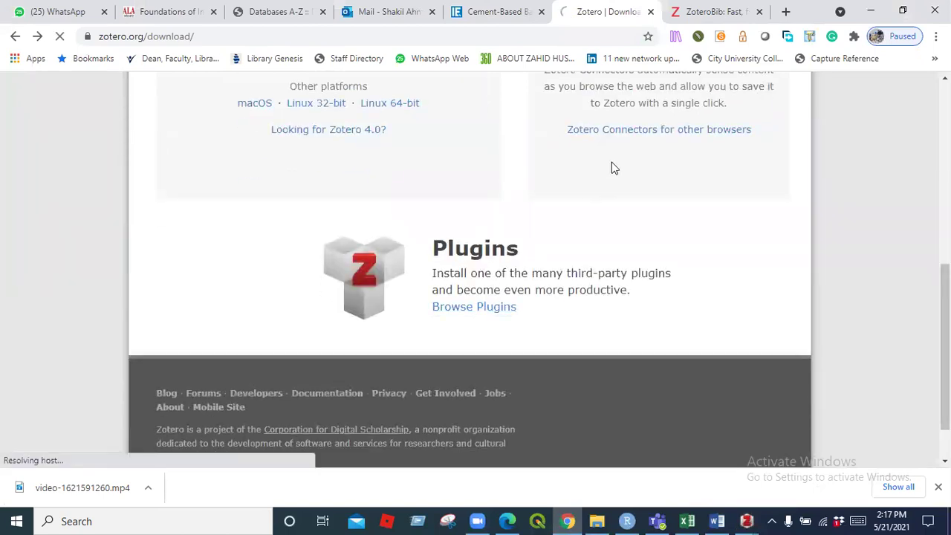
left_click(714, 11)
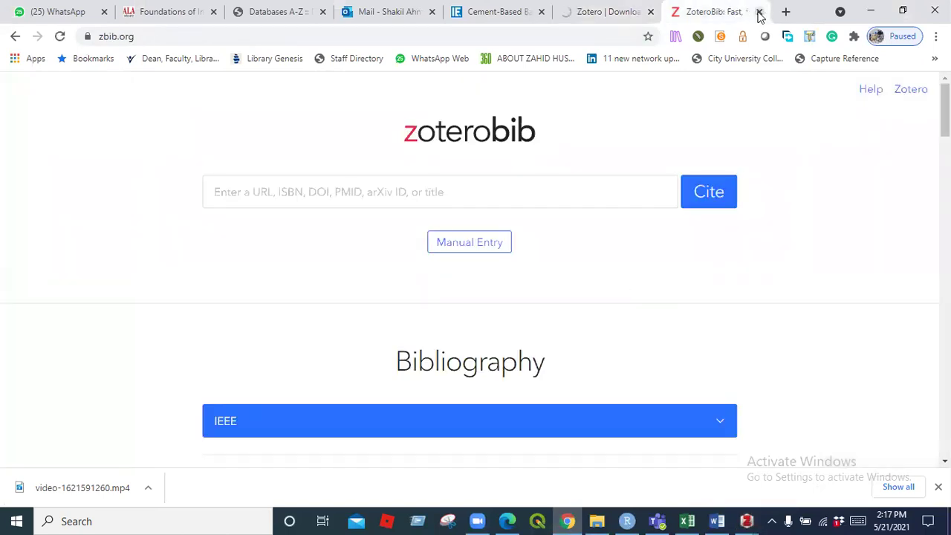
Close the ZoteroBib page and review the plugins directory from item metadata import through attachment file management and reports to interface tools.
left_click(759, 13)
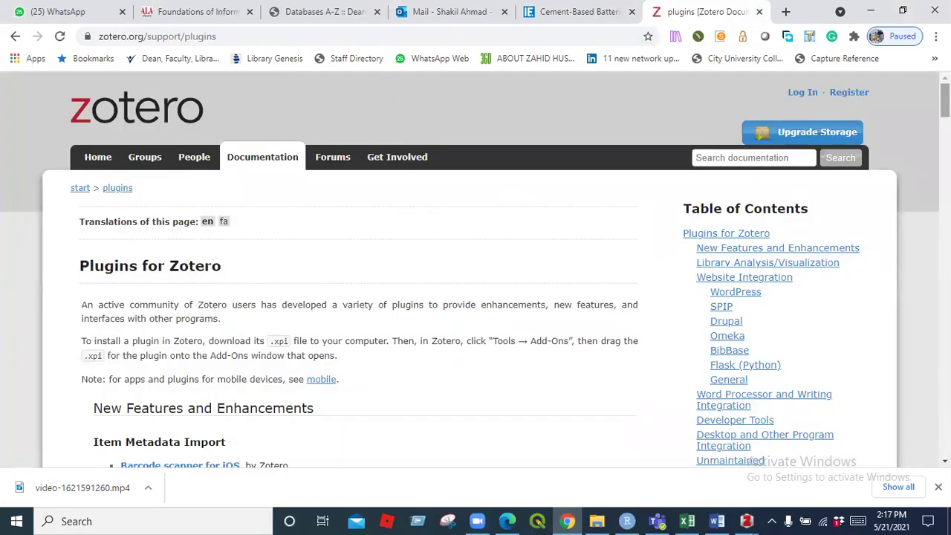
scroll(476, 269, "down", 5)
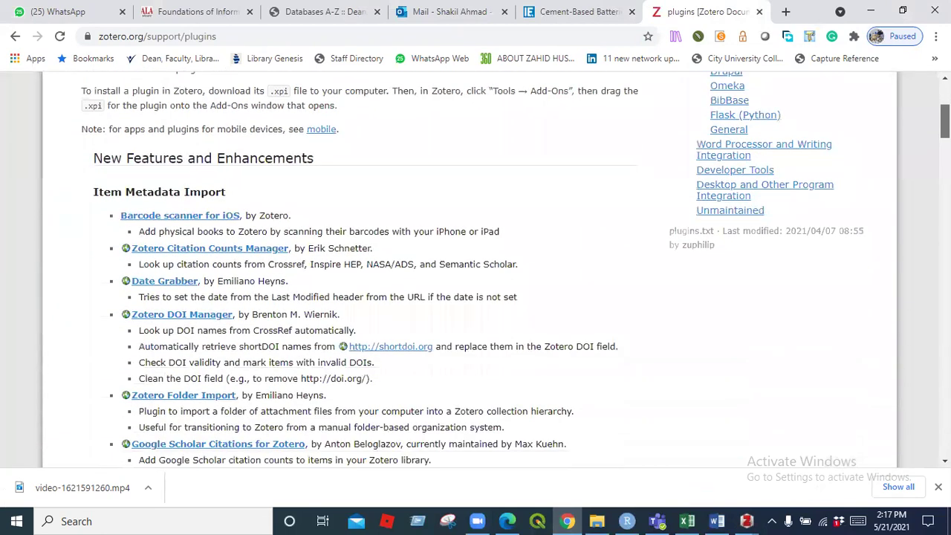
scroll(476, 269, "down", 2)
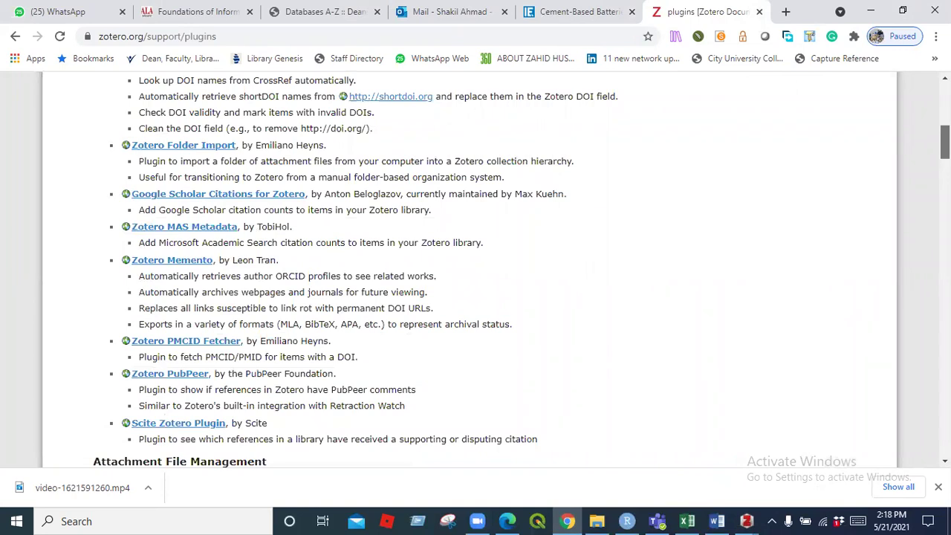
scroll(476, 269, "down", 1)
scroll(476, 269, "down", 1)
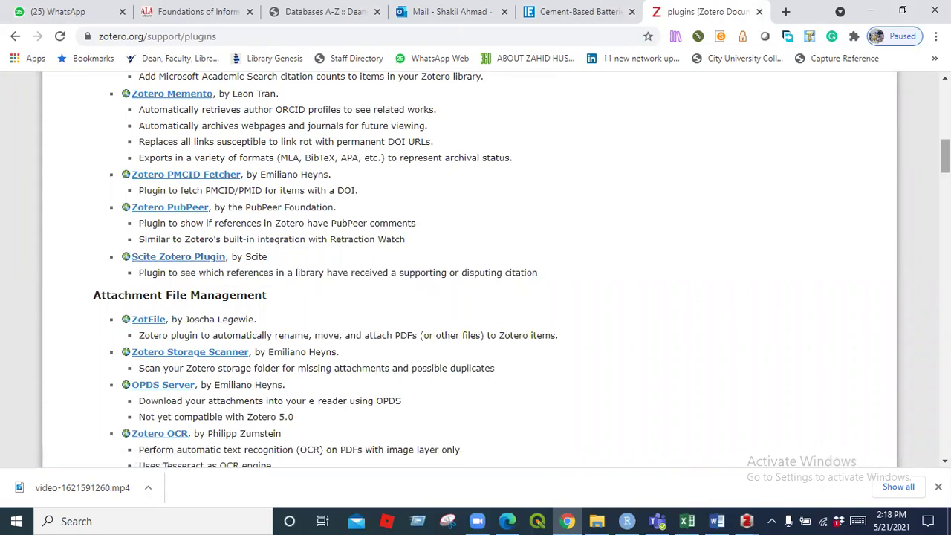
scroll(943, 156, "down", 3)
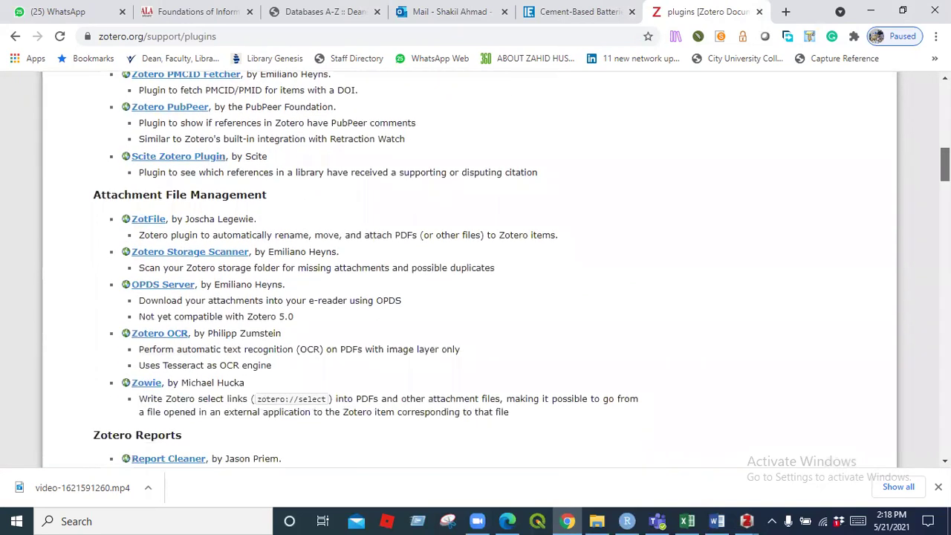
scroll(476, 268, "down", 2)
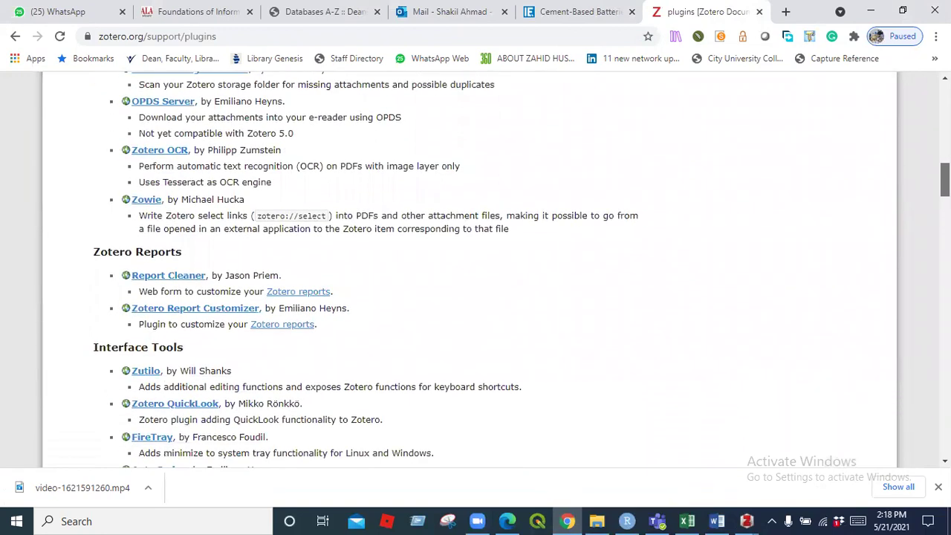
Look through the Zotero plugin list down to Word and LibreOffice and open the Zotero word processor plugins page.
scroll(475, 267, "down", 1)
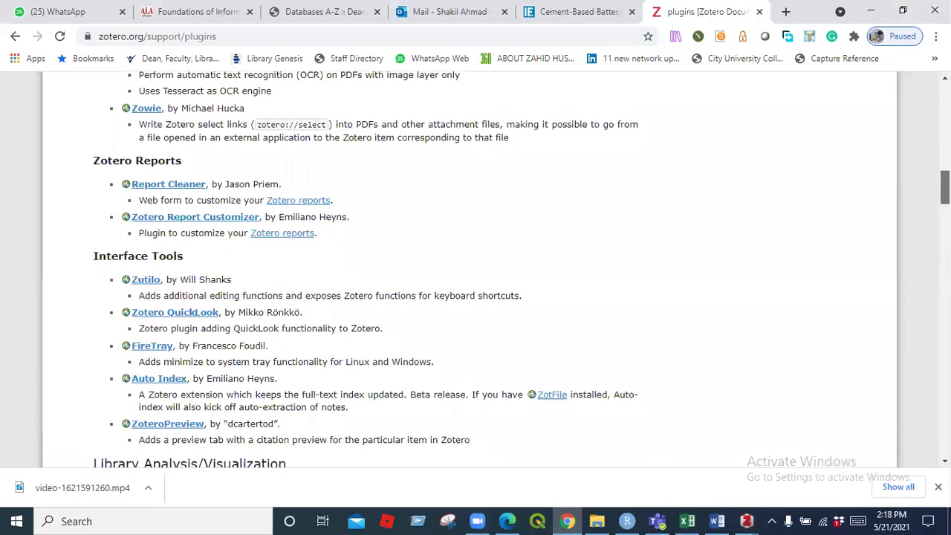
scroll(475, 268, "down", 4)
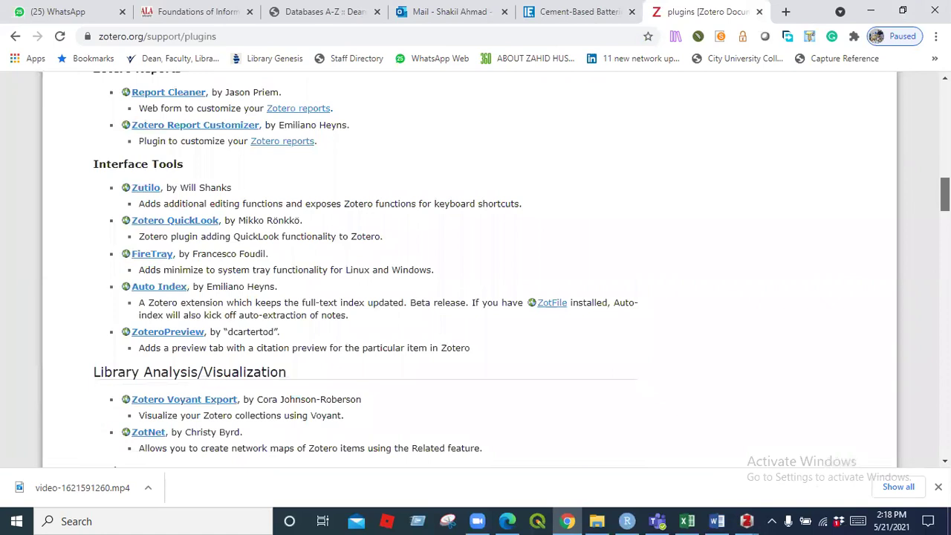
scroll(475, 268, "down", 1)
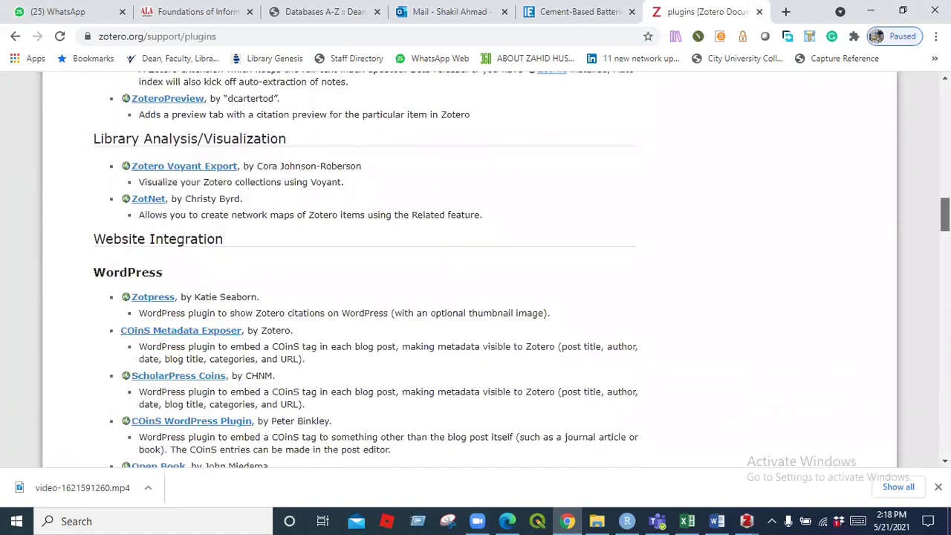
scroll(476, 268, "down", 2)
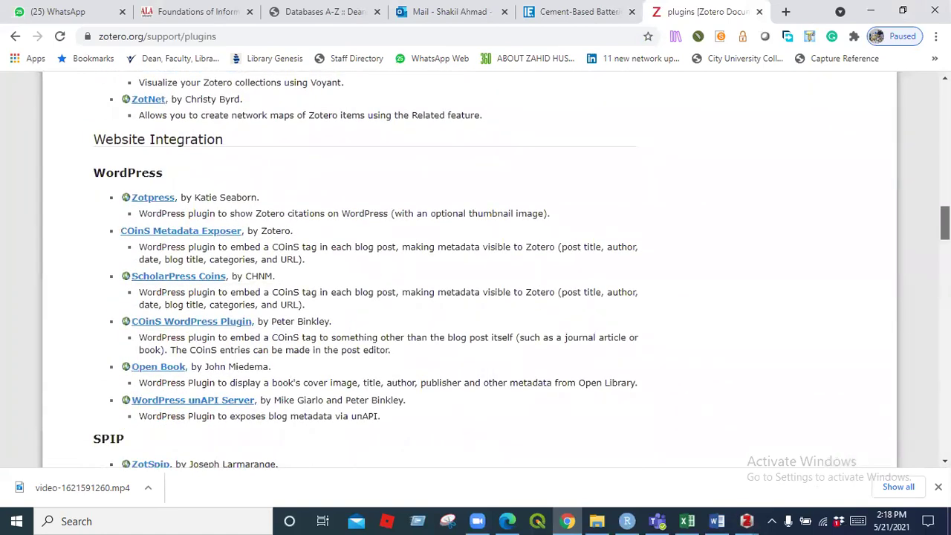
scroll(476, 268, "down", 5)
scroll(476, 267, "down", 2)
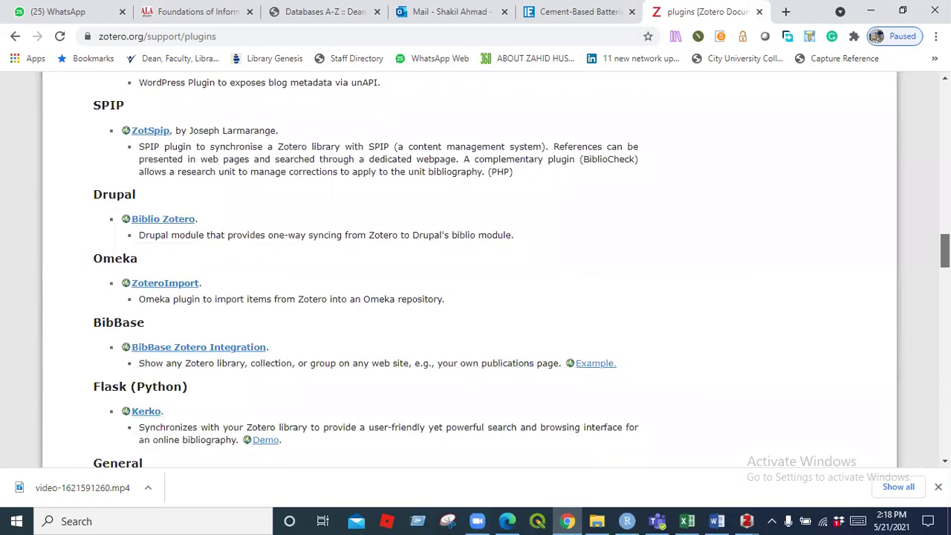
scroll(476, 268, "down", 2)
scroll(475, 267, "down", 4)
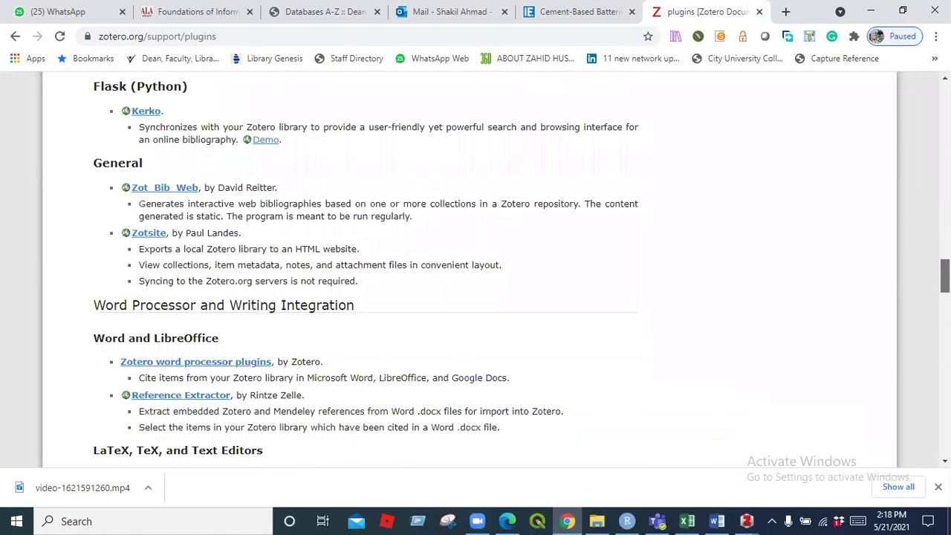
scroll(476, 268, "down", 1)
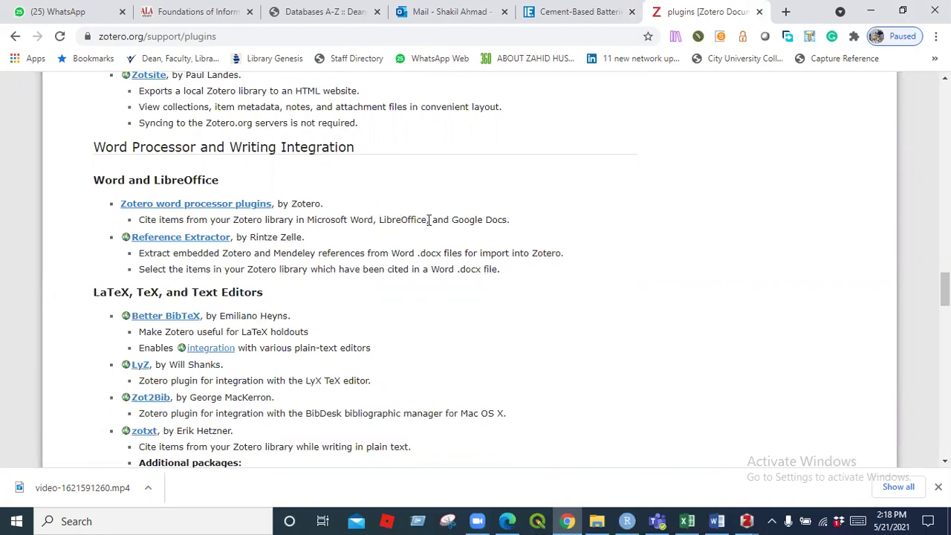
left_click(211, 207)
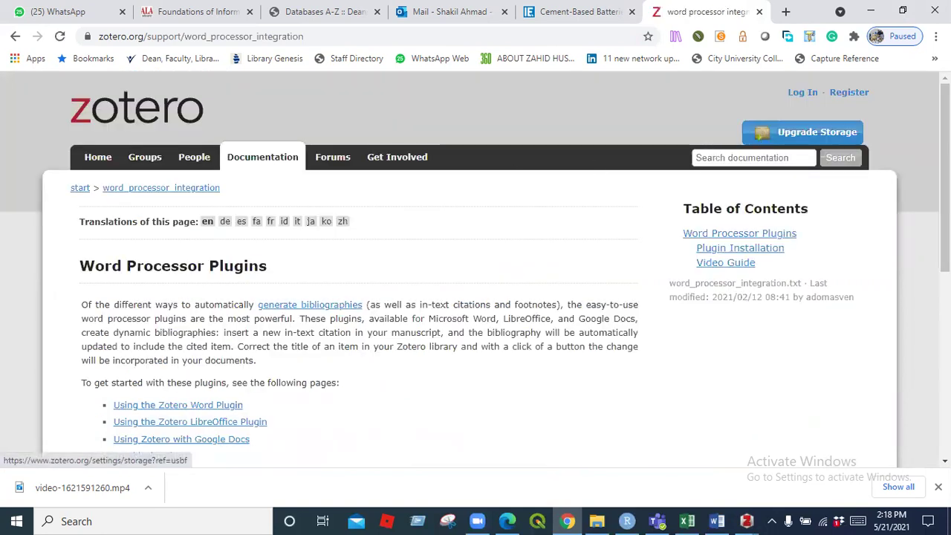
Review the getting-started links and Plugin Installation section, and open the supported word processor requirements.
scroll(475, 268, "down", 3)
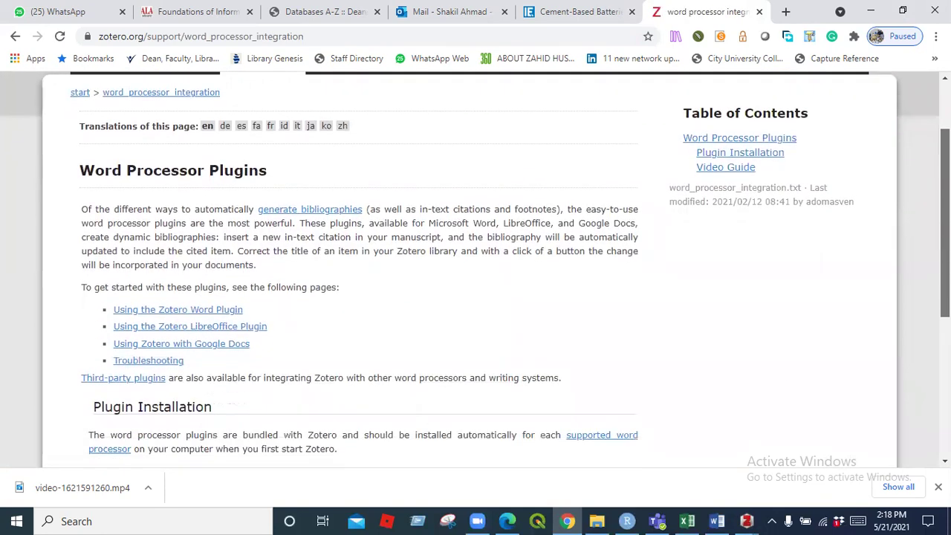
scroll(475, 268, "down", 1)
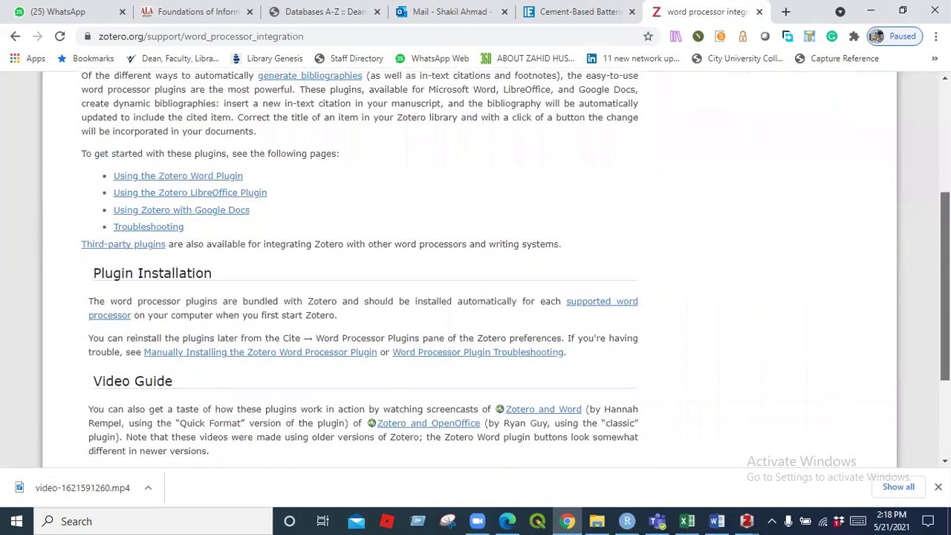
scroll(475, 268, "down", 1)
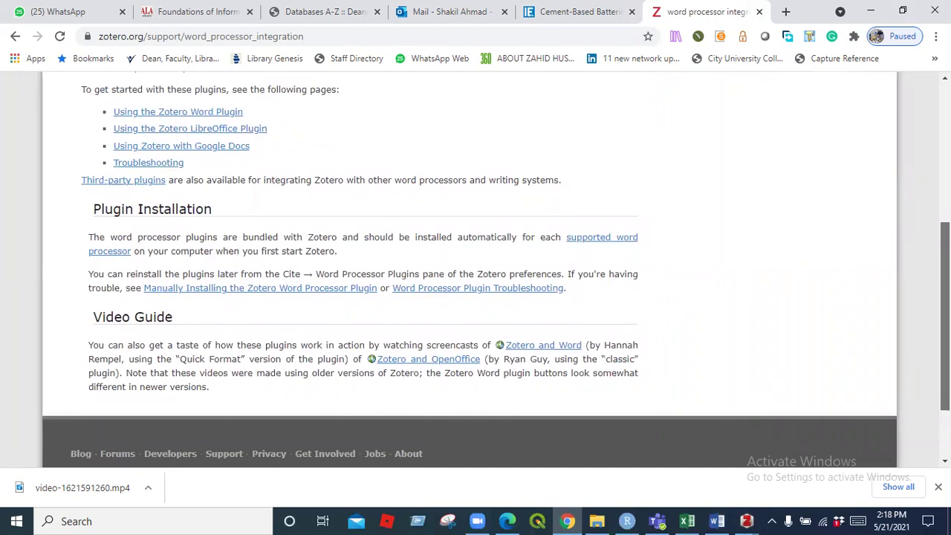
scroll(475, 268, "up", 2)
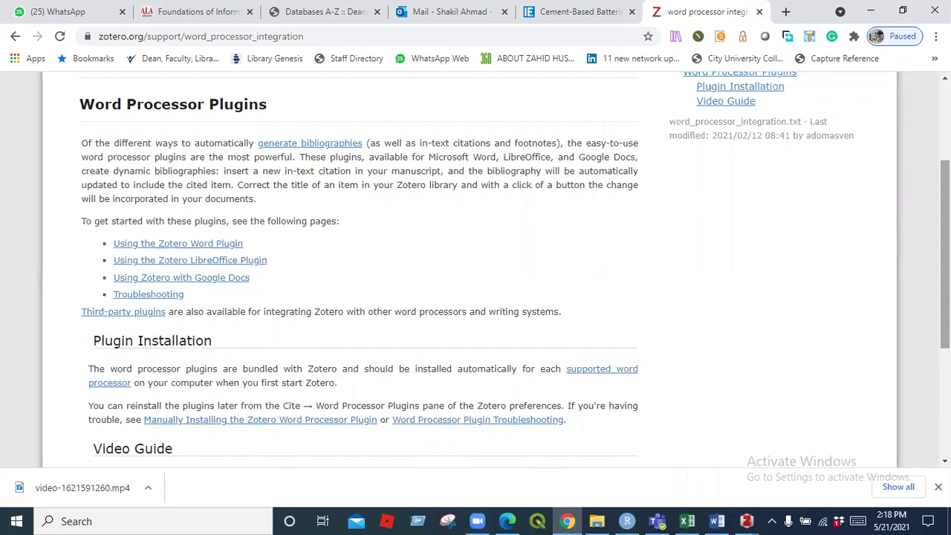
scroll(476, 268, "down", 2)
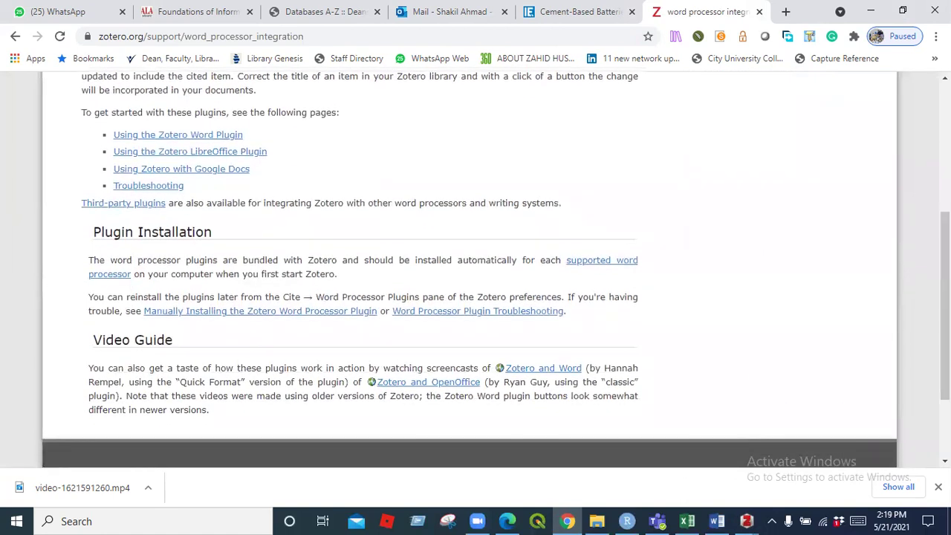
left_click(598, 266)
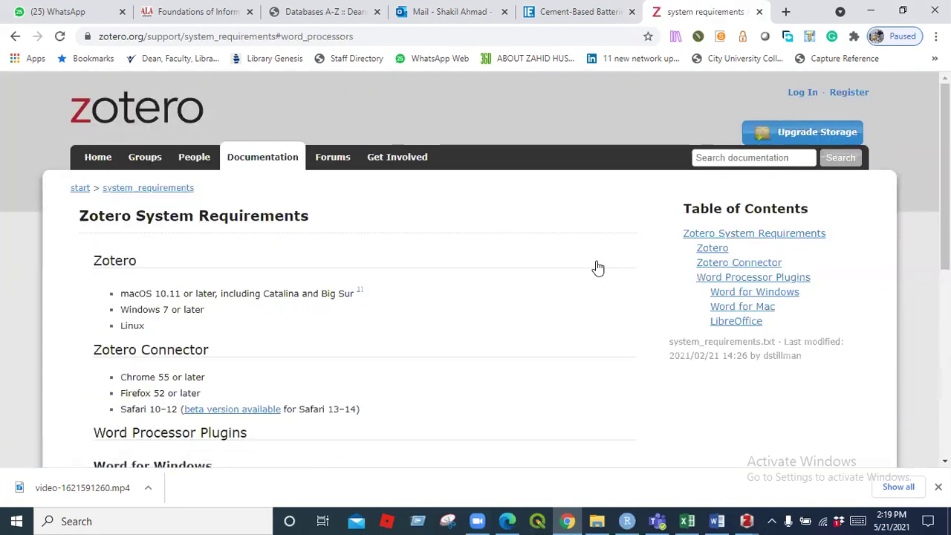
Review the Zotero system requirements and jump to the Word Processor Plugins section.
left_click_drag(944, 174, 944, 307)
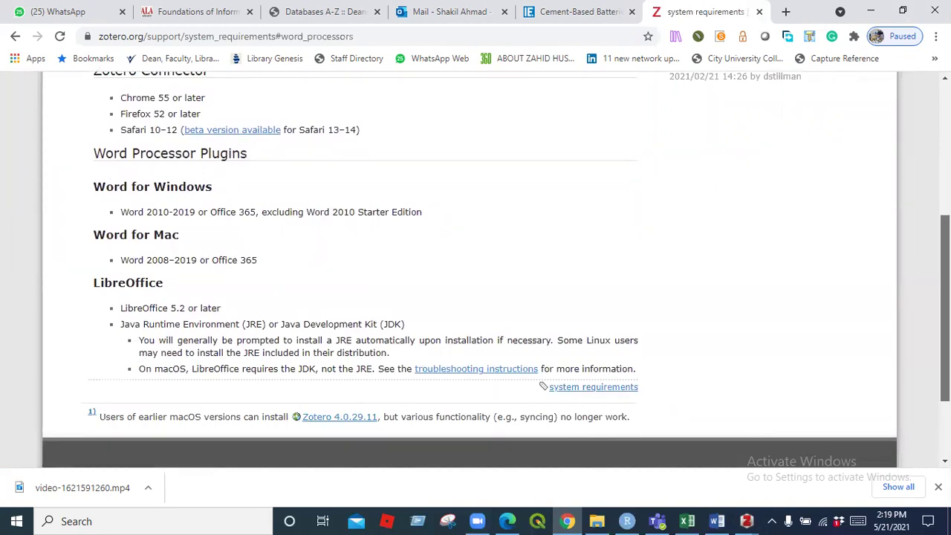
left_click_drag(945, 306, 944, 255)
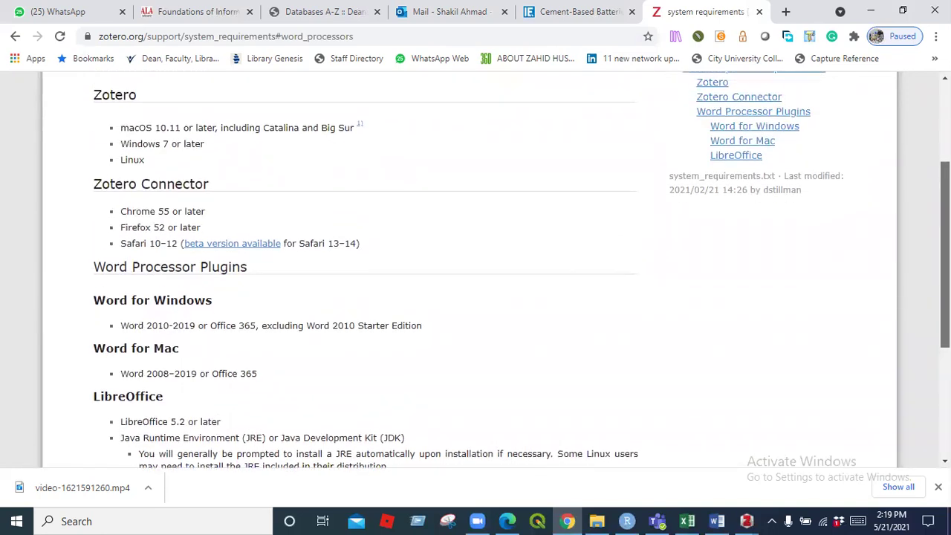
scroll(515, 270, "up", 1)
scroll(515, 269, "up", 2)
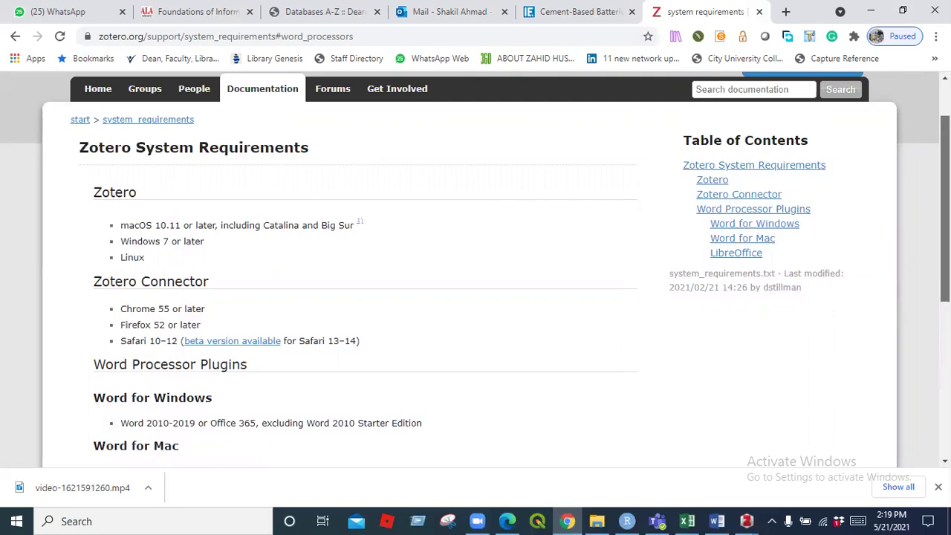
left_click(797, 213)
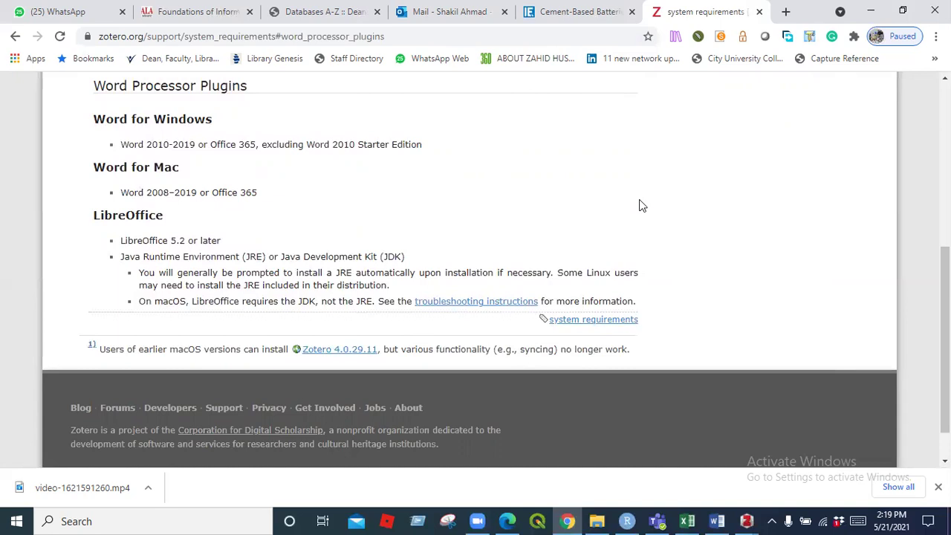
Switch to the open Word document and display its Zotero citation commands.
left_click(746, 520)
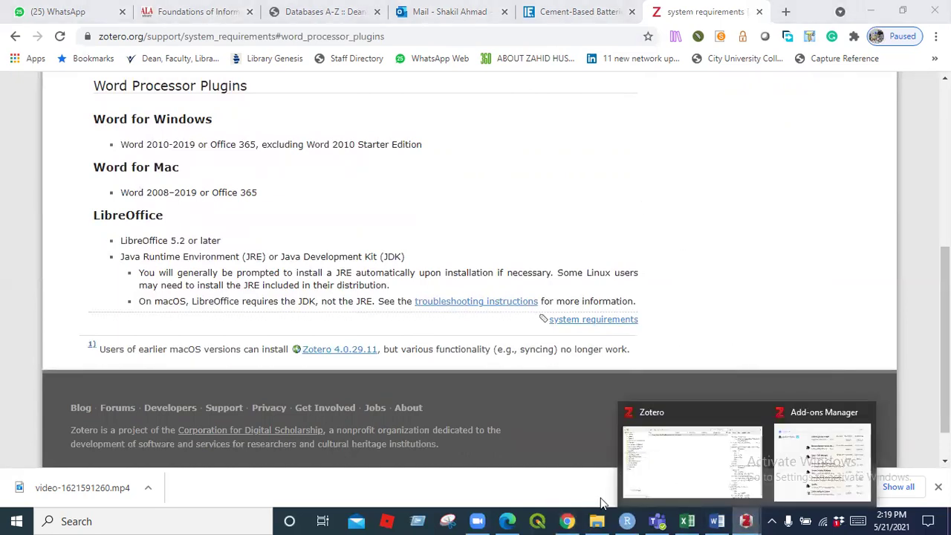
left_click(717, 520)
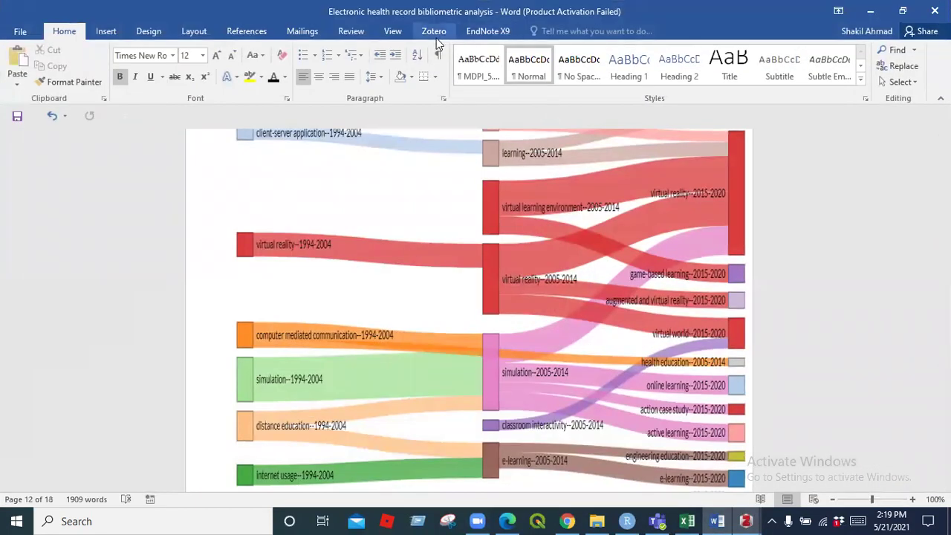
left_click(435, 34)
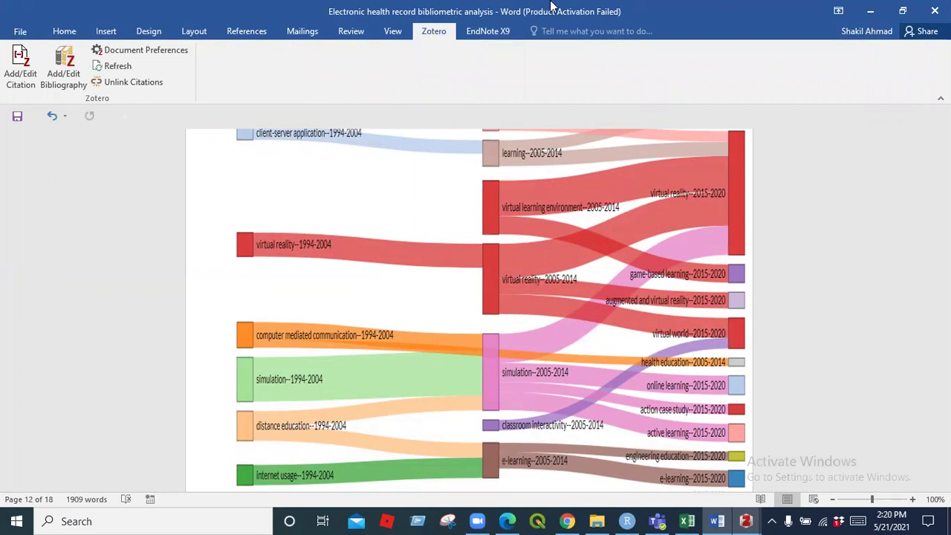
Create a new blank Word document and display the Zotero citation commands in it.
left_click(21, 32)
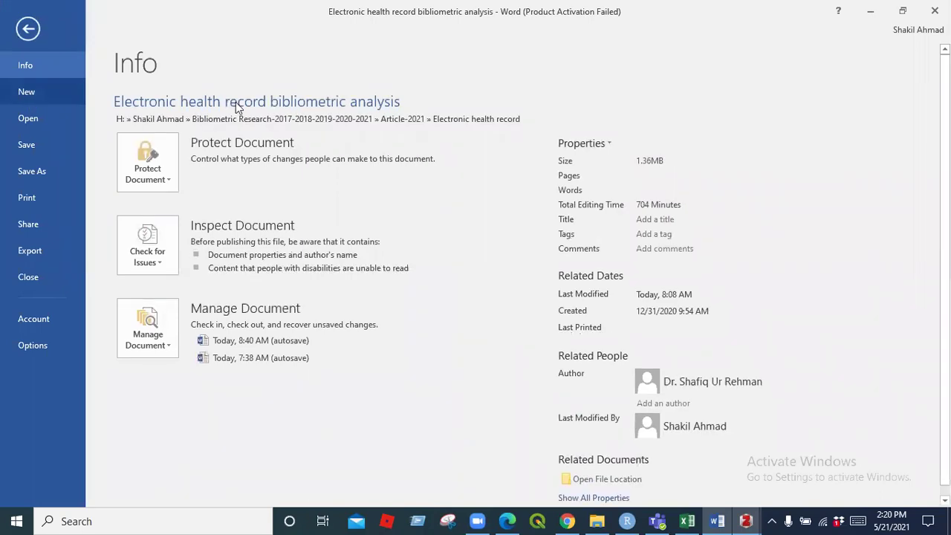
left_click(21, 97)
left_click(177, 220)
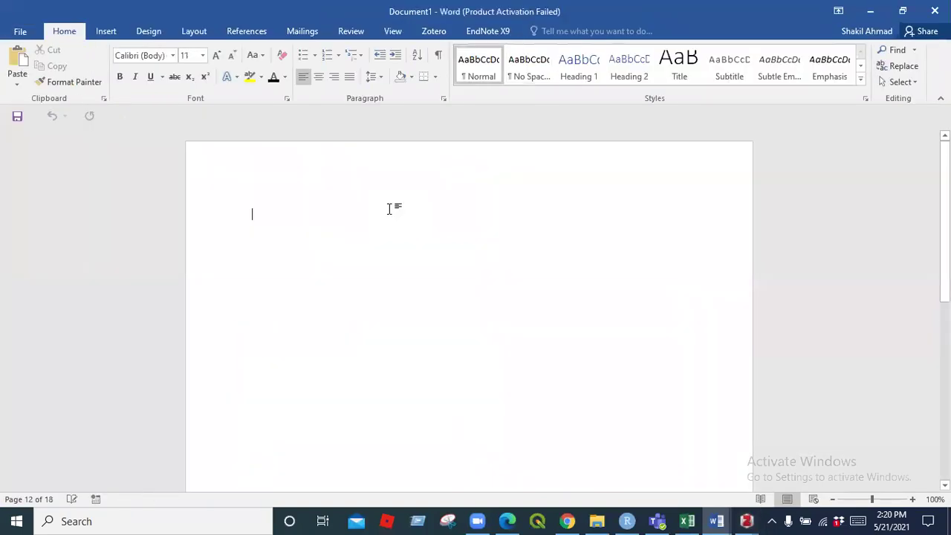
left_click(434, 32)
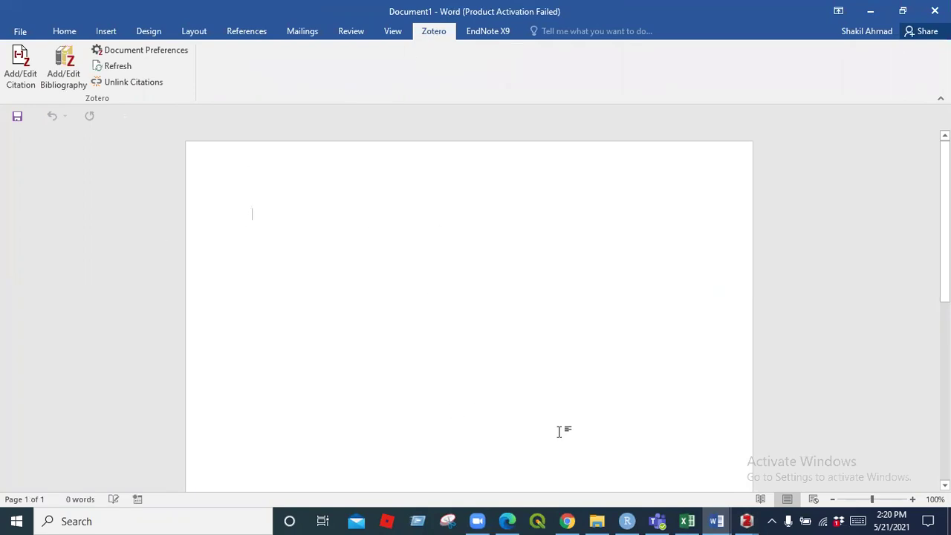
Switch to File Explorer and look for the Zotero folder in Program Files on Local Disk (C:).
left_click(596, 521)
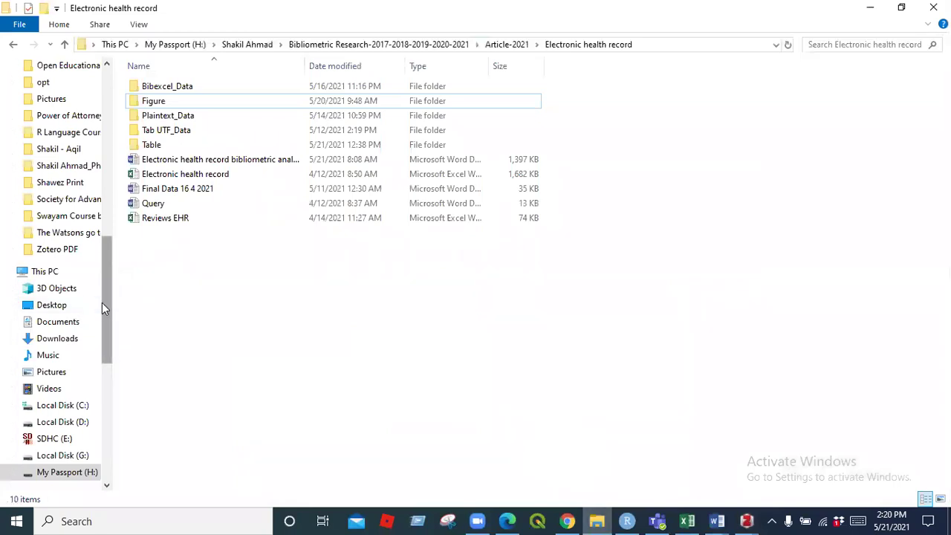
left_click_drag(104, 308, 108, 327)
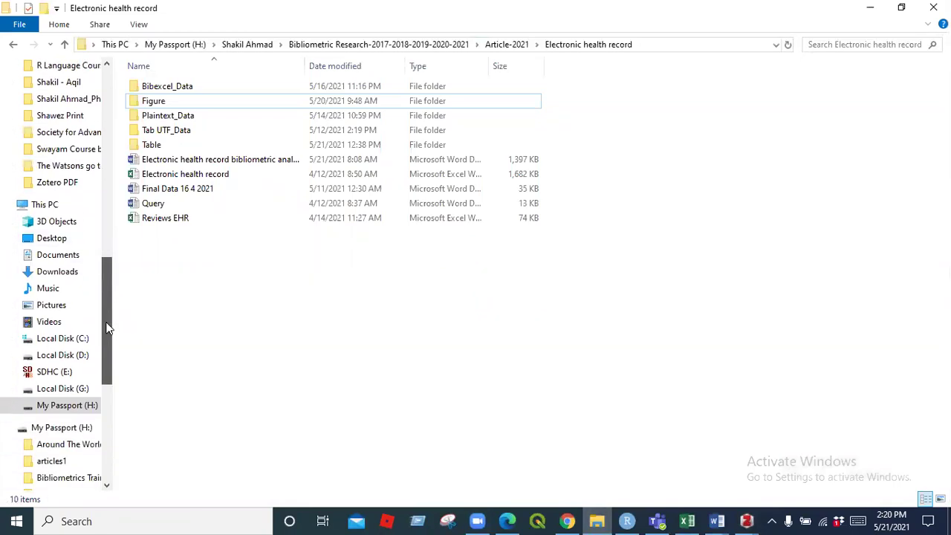
left_click(71, 338)
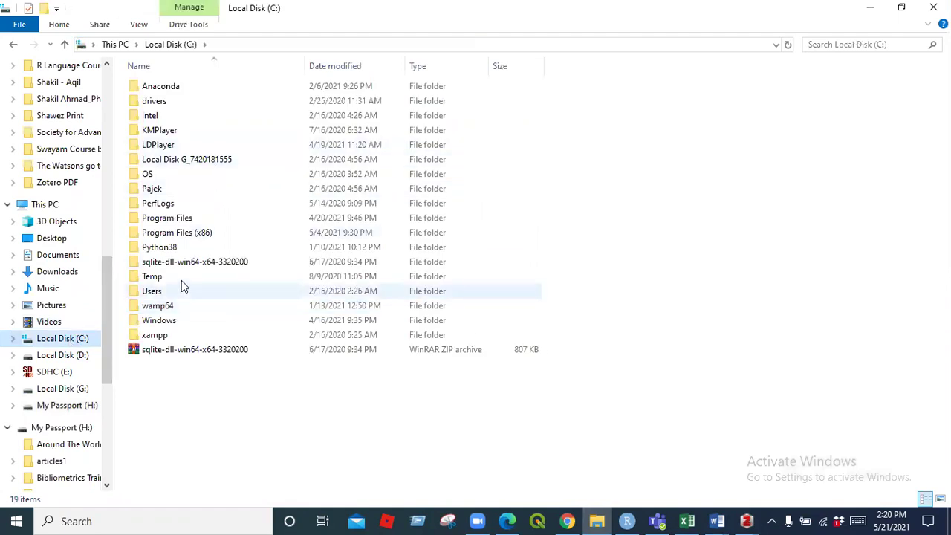
double_click(216, 217)
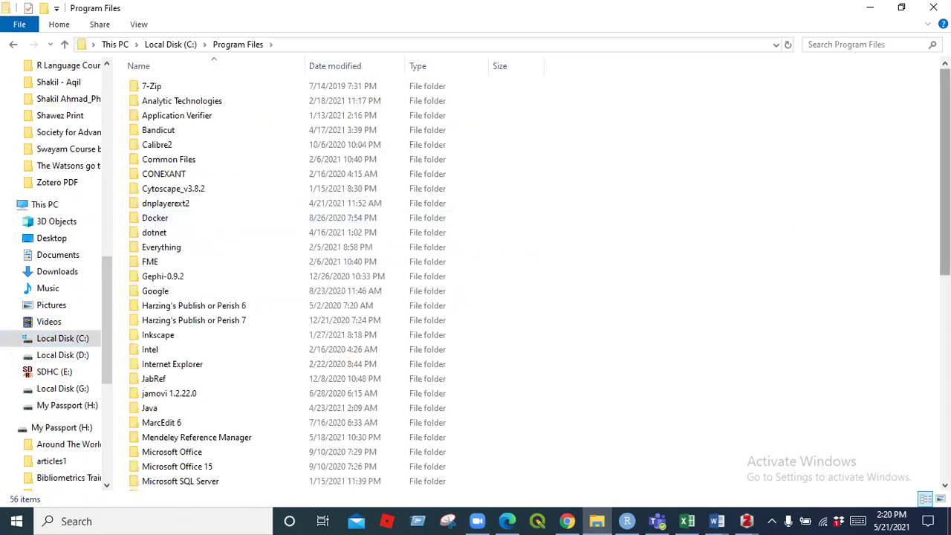
scroll(810, 137, "down", 10)
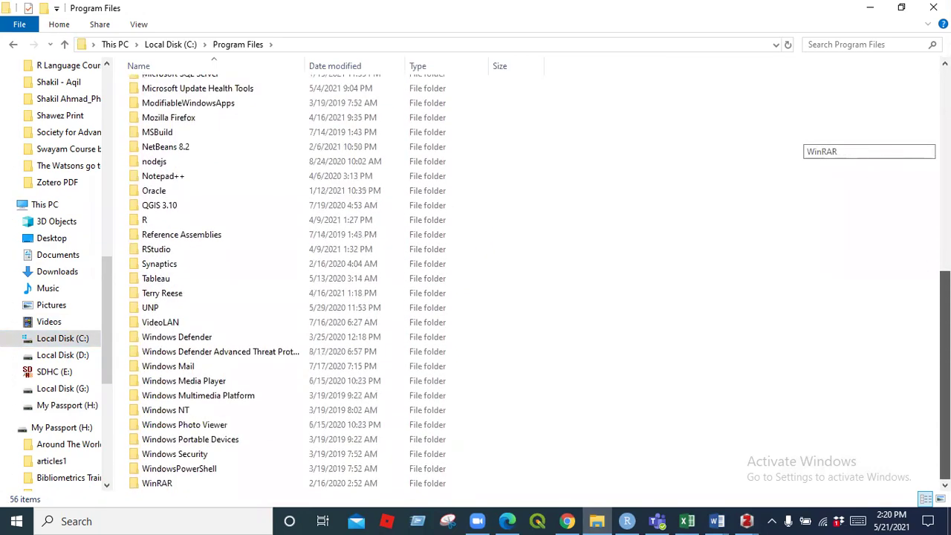
left_click(178, 382)
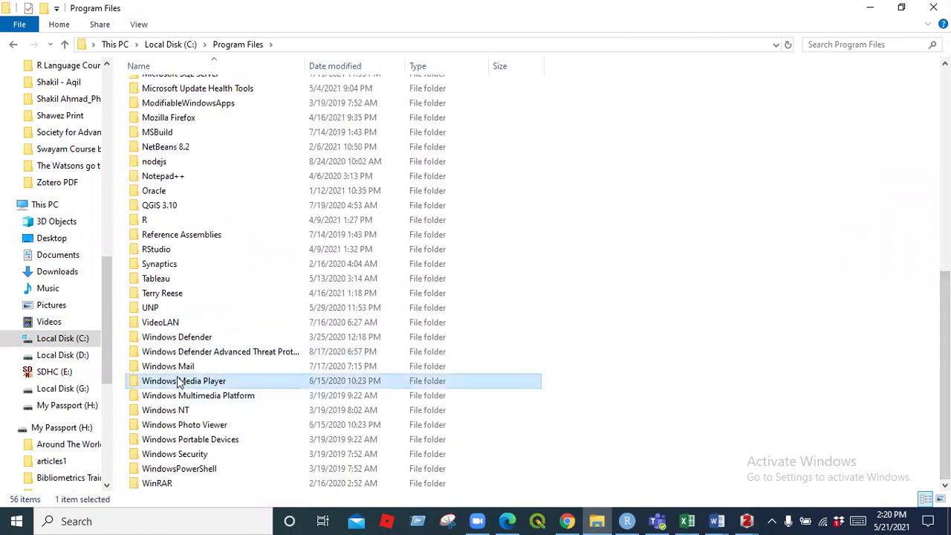
Open the extensions folder inside the Zotero folder in Program Files (x86) on Local Disk (C:).
left_click(72, 338)
double_click(203, 232)
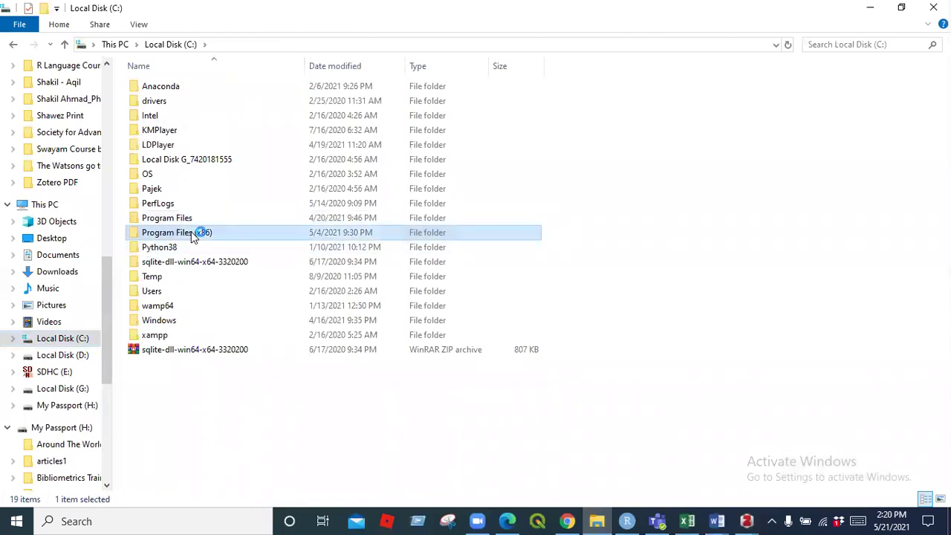
left_click(176, 279)
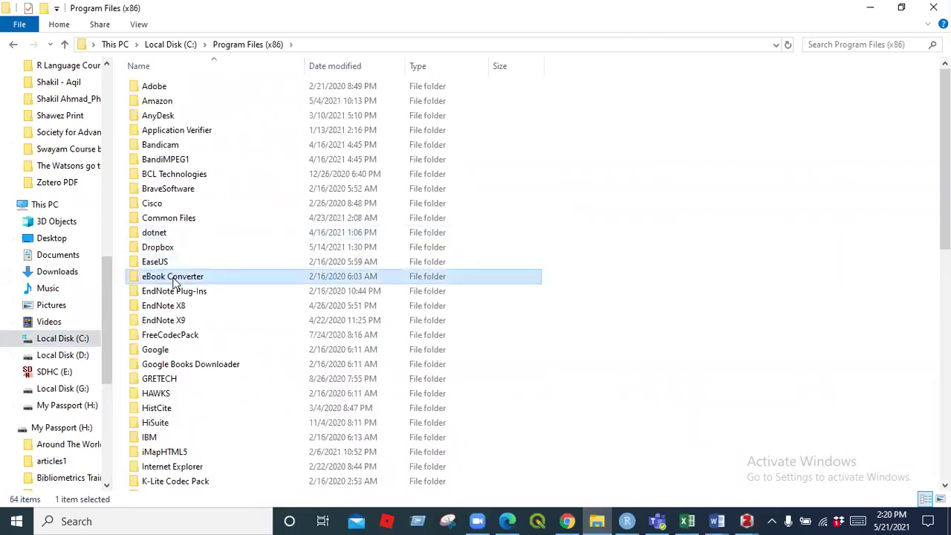
key("End")
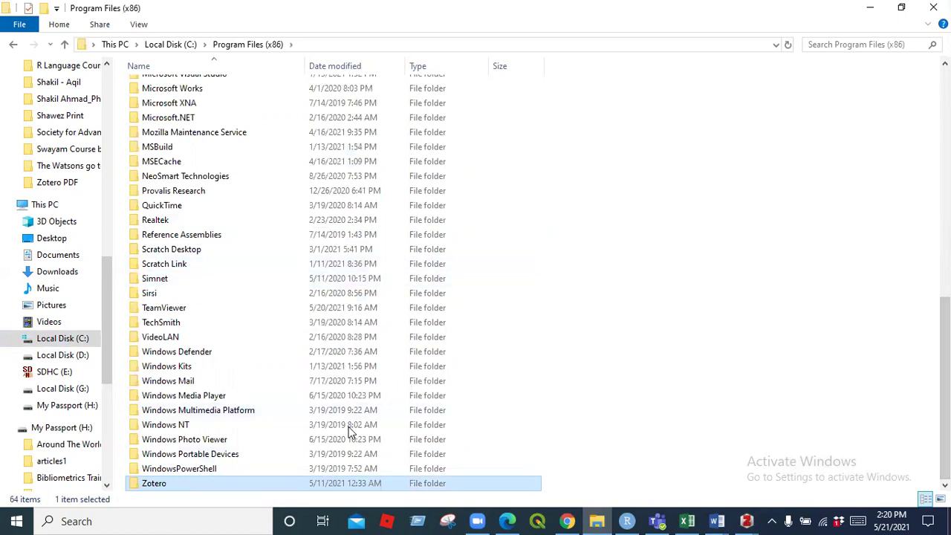
double_click(153, 485)
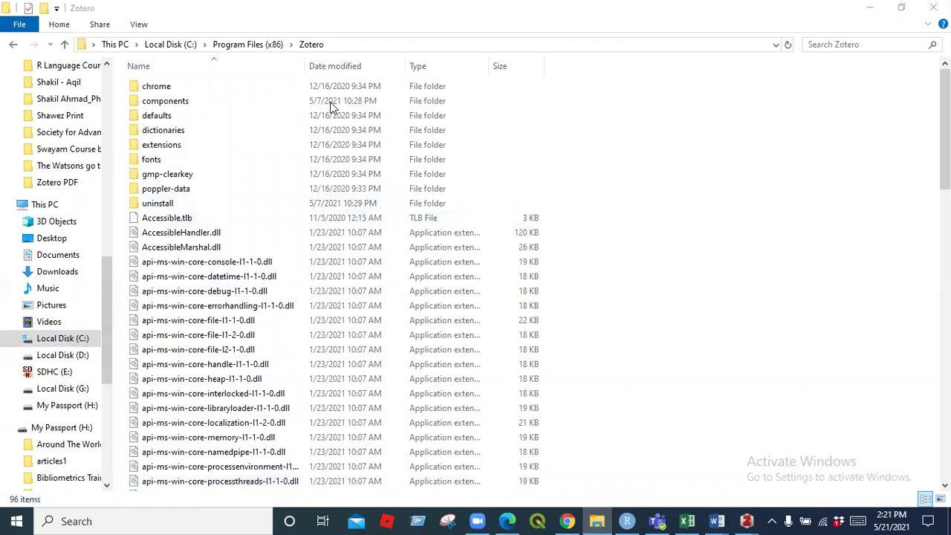
left_click(165, 147)
double_click(165, 146)
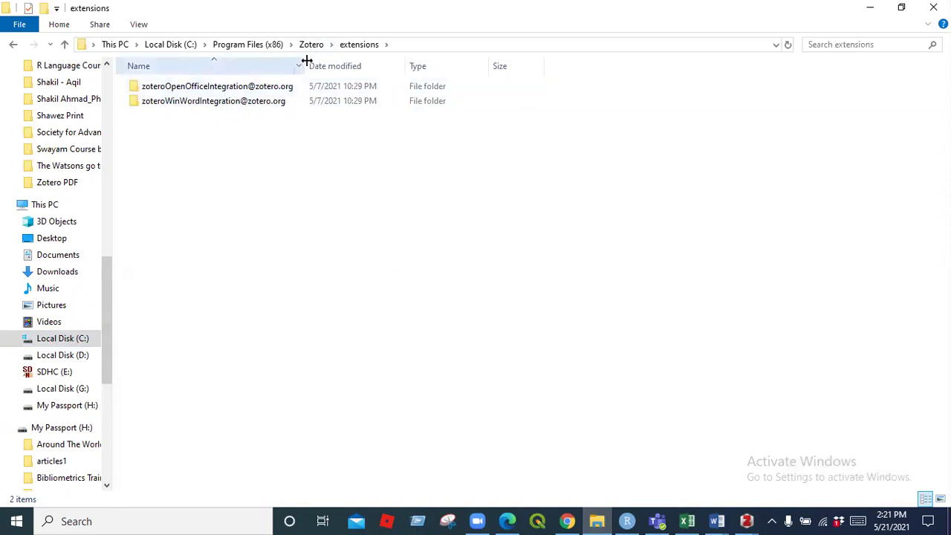
double_click(274, 87)
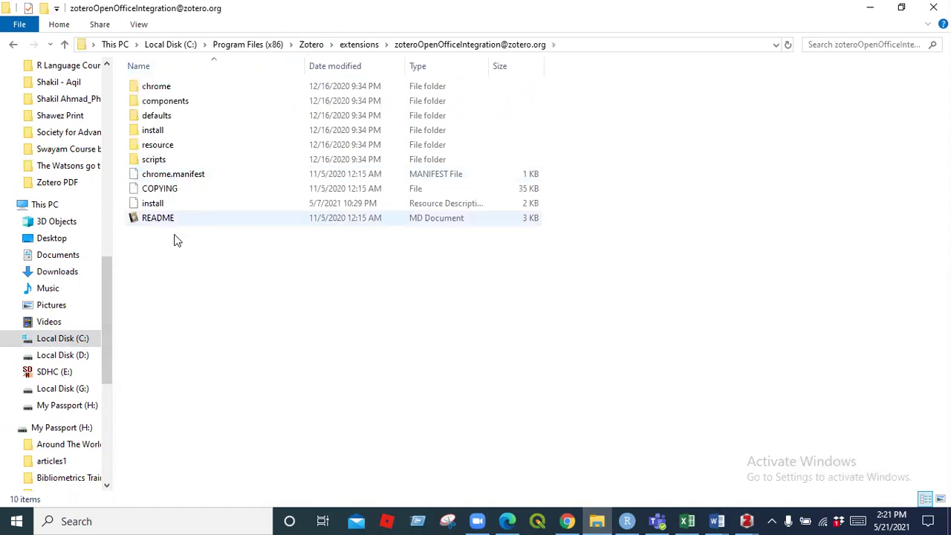
double_click(159, 131)
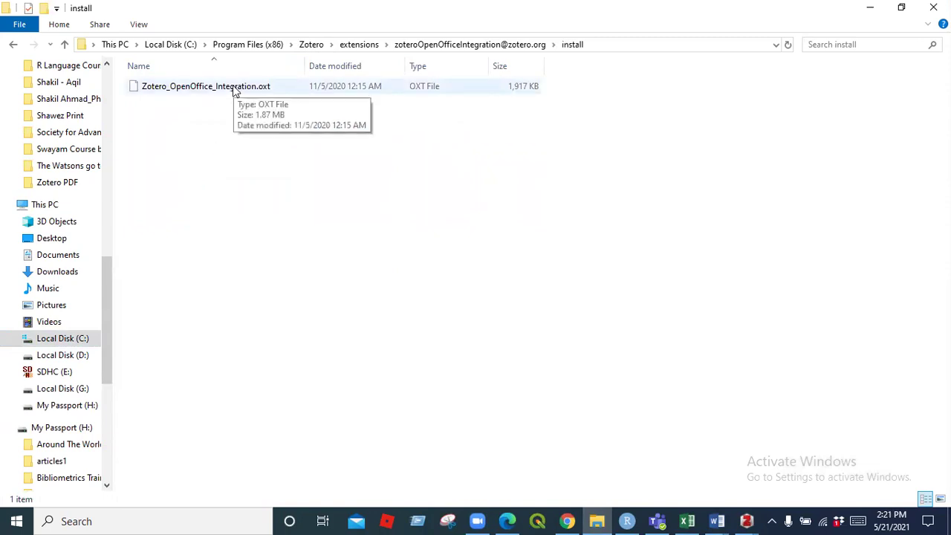
Switch to Zotero's Add-ons Manager and install the add-on file zotfile-5.0.16-fx.xpi from the Downloads folder.
left_click(747, 521)
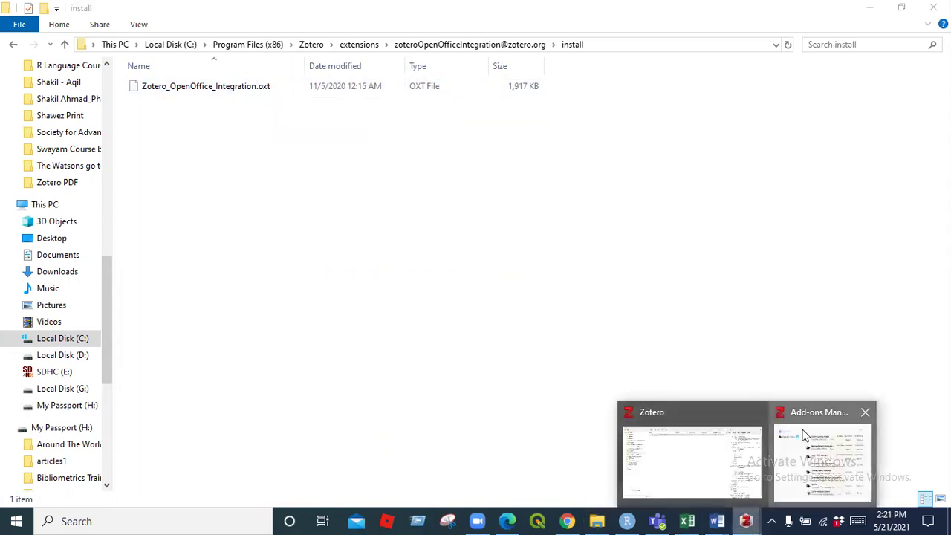
left_click(804, 435)
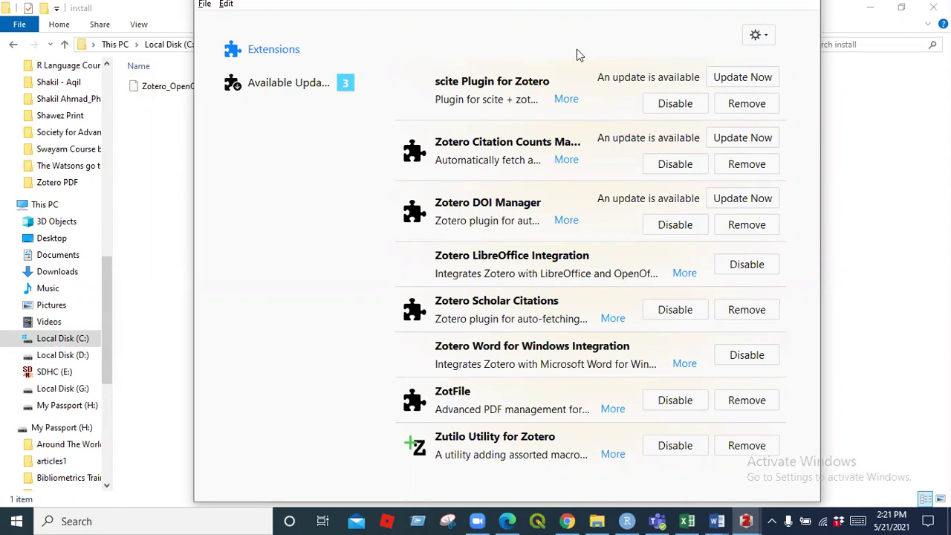
left_click(768, 40)
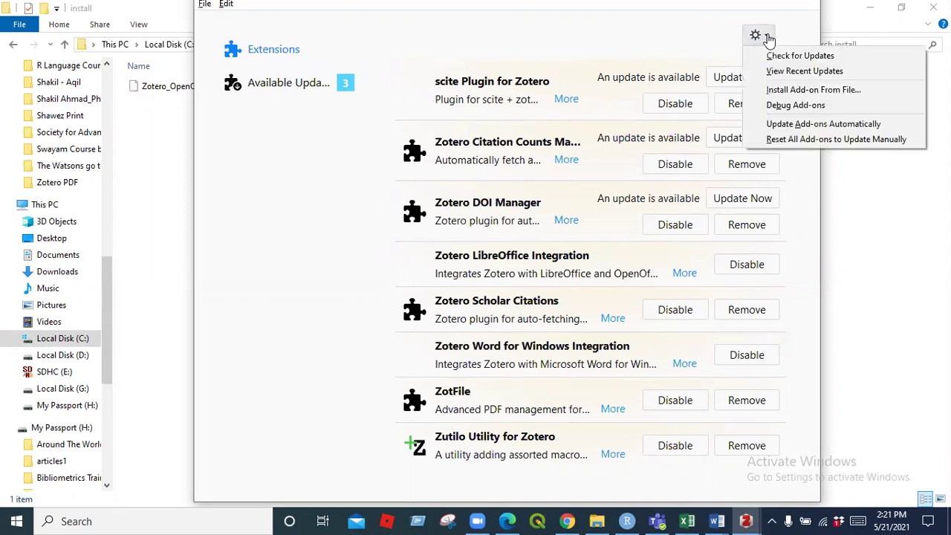
left_click(794, 93)
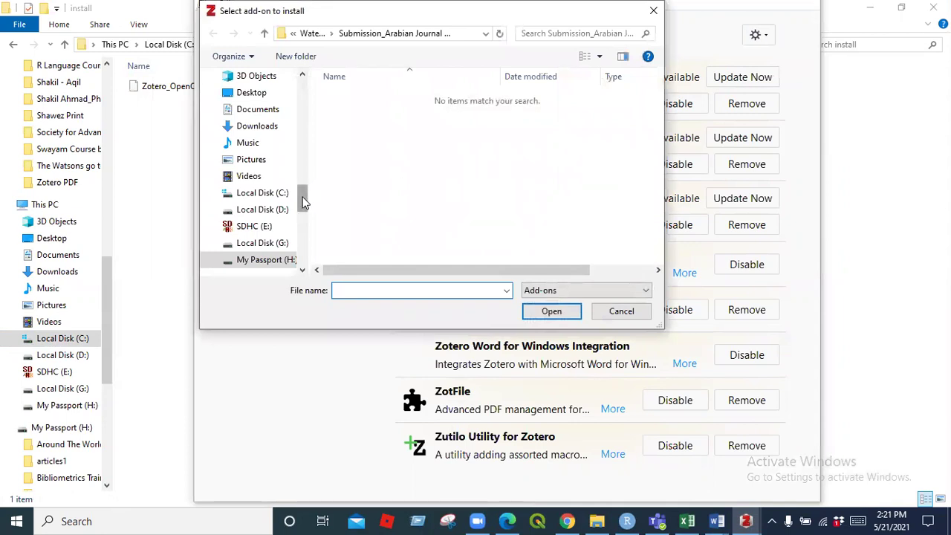
left_click(260, 126)
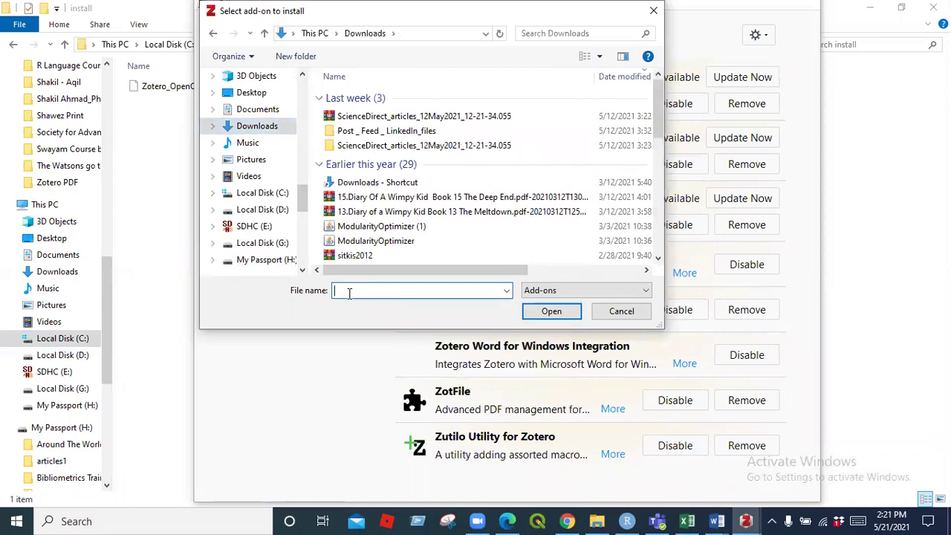
type("z")
left_click(371, 392)
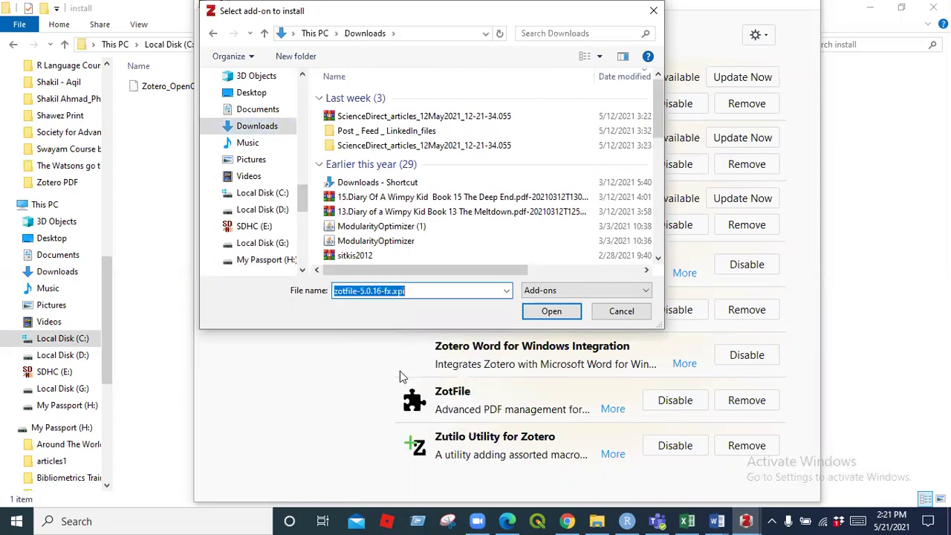
left_click(549, 312)
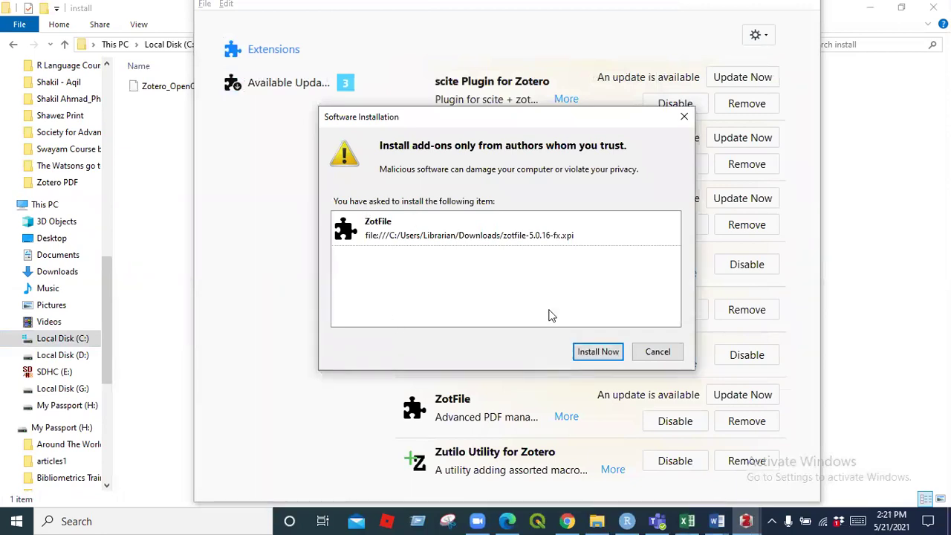
left_click(592, 352)
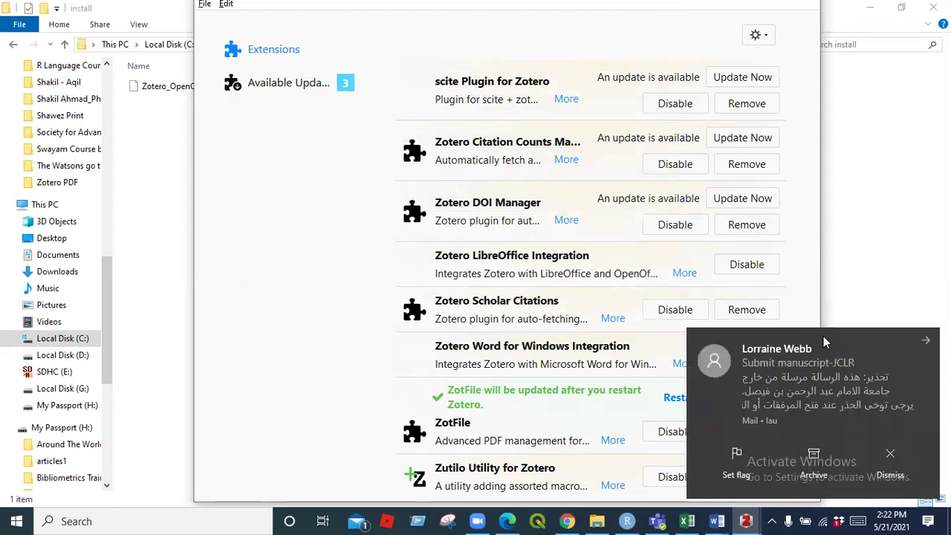
left_click(905, 474)
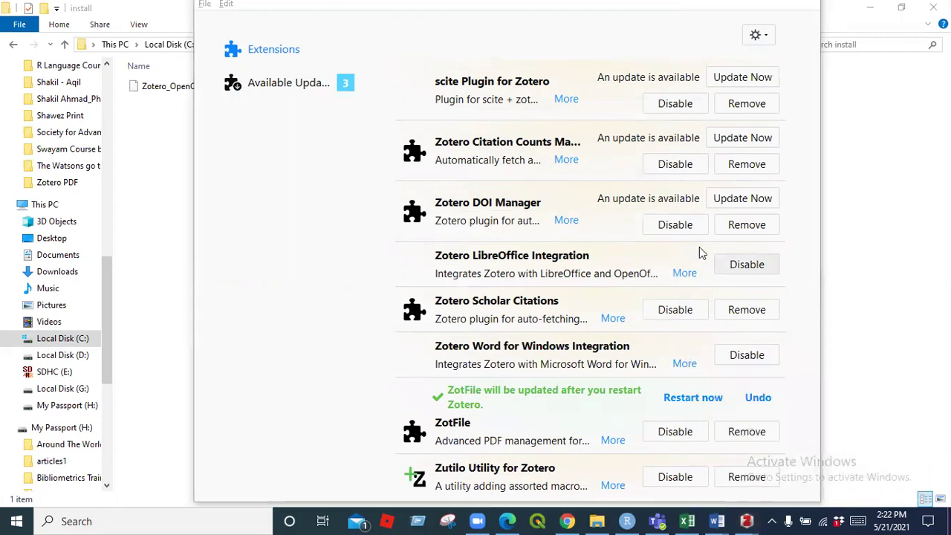
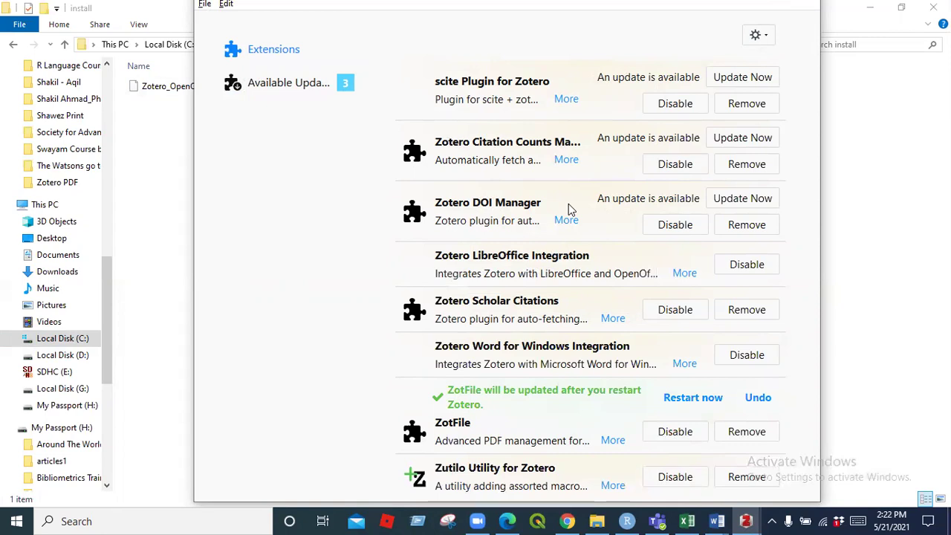
Update the Zotero DOI Manager, Zotero Citation Counts Manager and scite Plugin for Zotero add-ons, and exit Zotero.
left_click(737, 200)
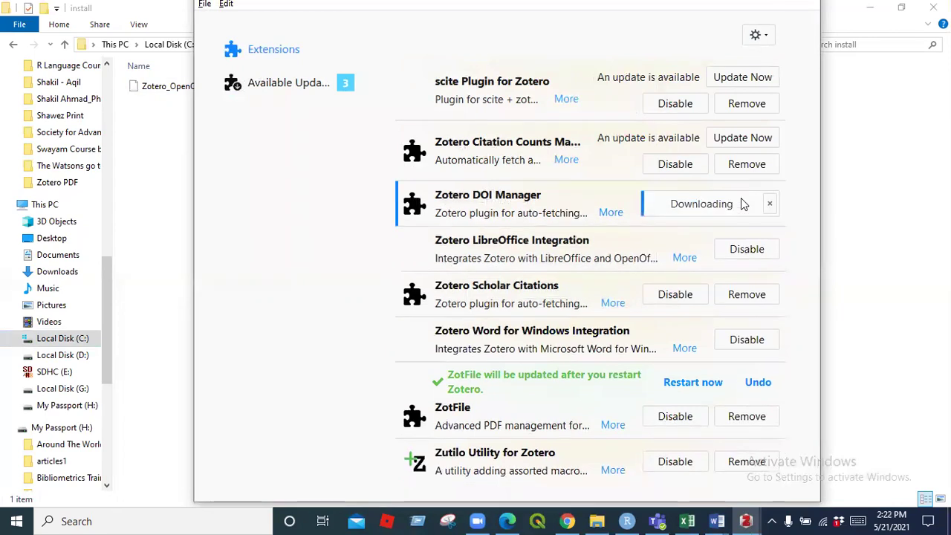
left_click(736, 140)
left_click(734, 78)
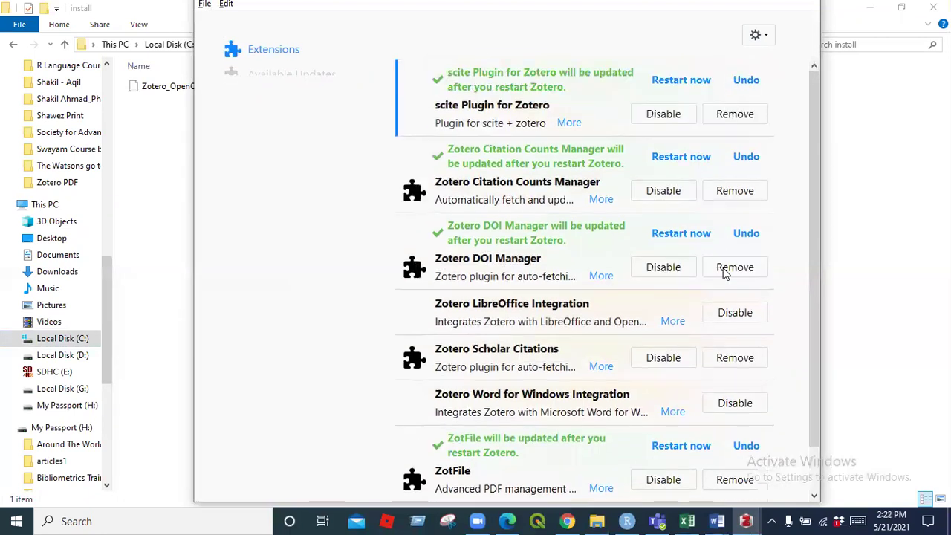
left_click_drag(815, 229, 809, 142)
left_click_drag(811, 279, 816, 98)
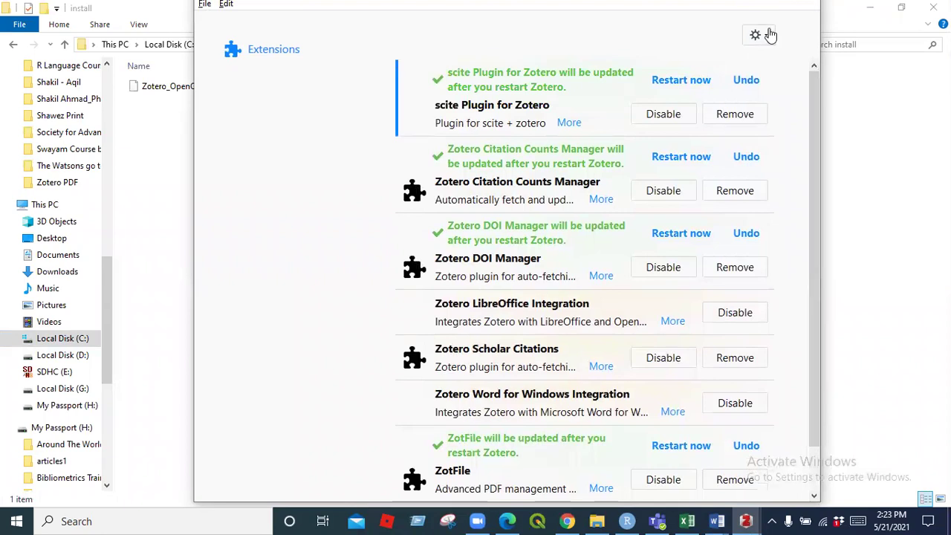
left_click(205, 5)
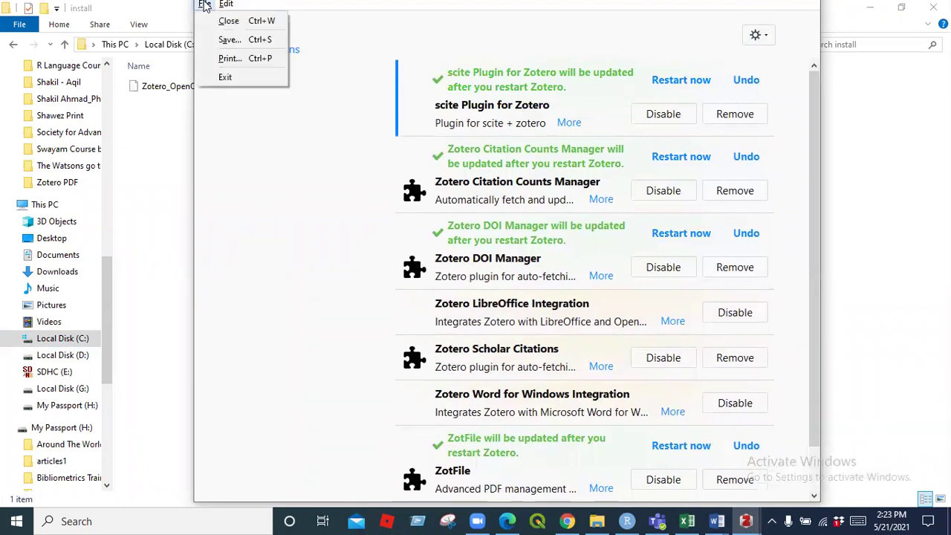
left_click(226, 77)
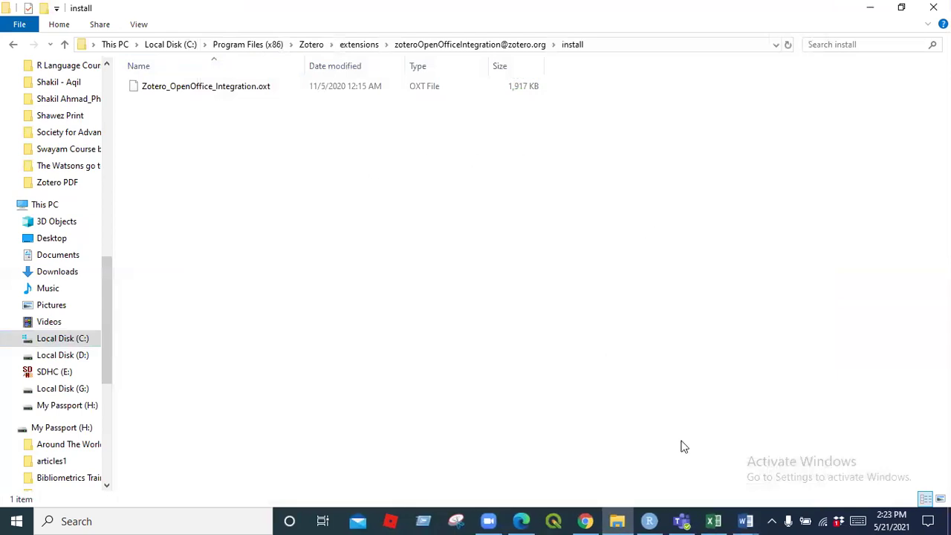
Switch to Chrome and open Summon with an empty search from the IAU library's E-Resource Portal home page.
left_click(586, 521)
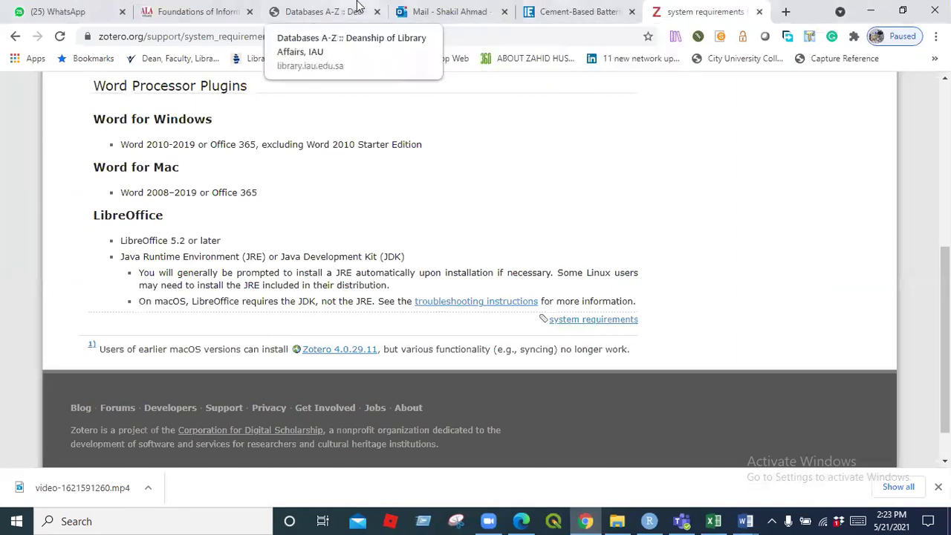
left_click(319, 7)
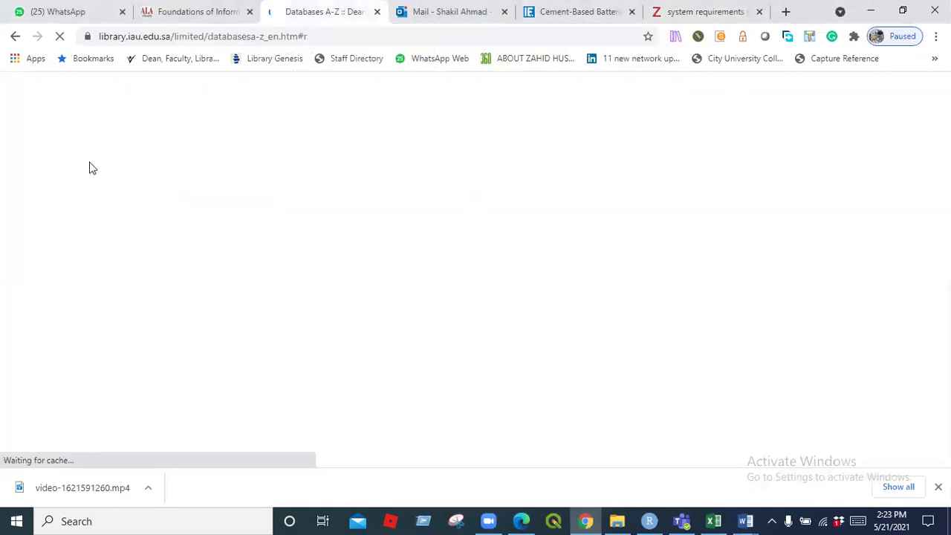
left_click(436, 7)
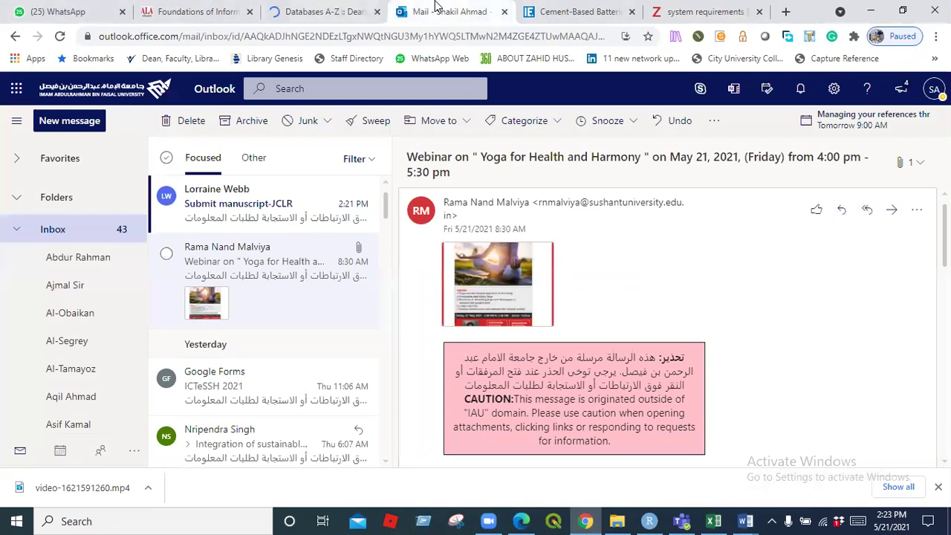
left_click(345, 6)
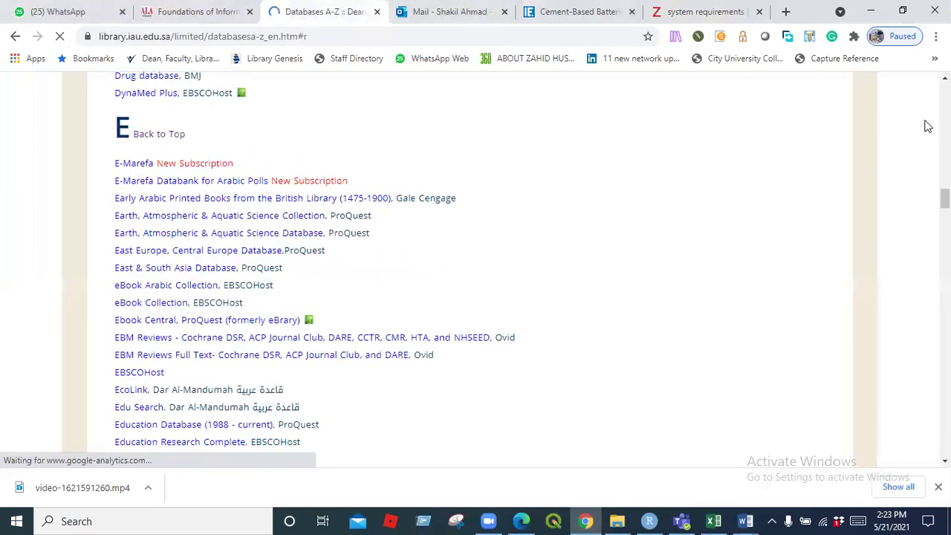
scroll(380, 199, "up", 20)
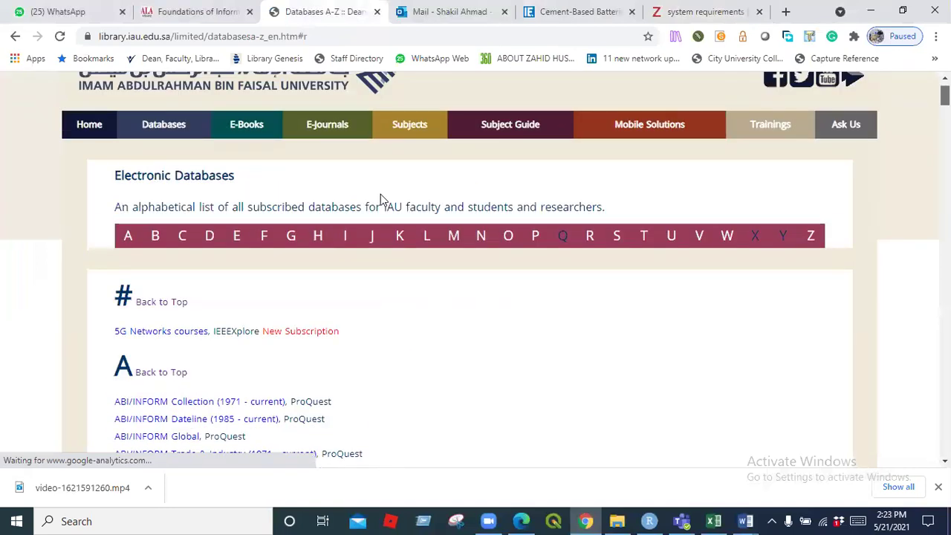
left_click(80, 123)
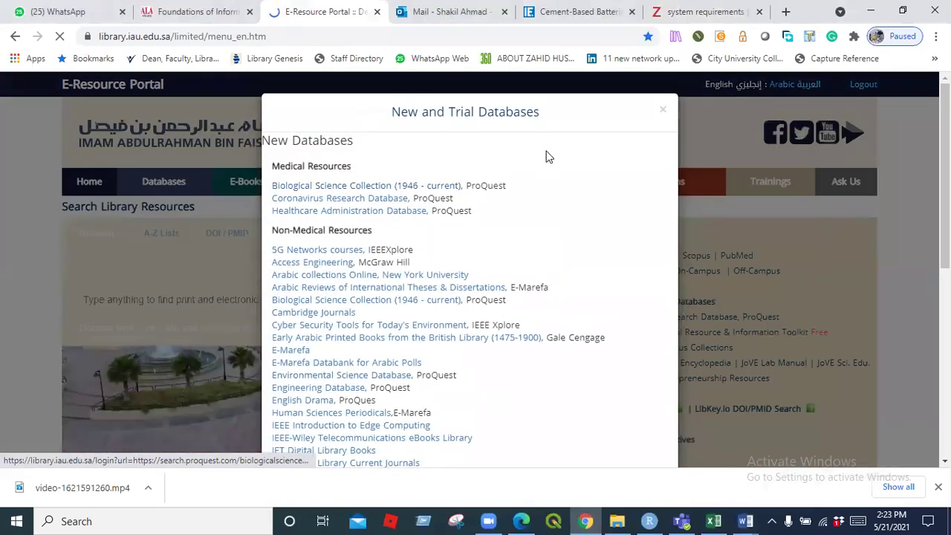
left_click(662, 113)
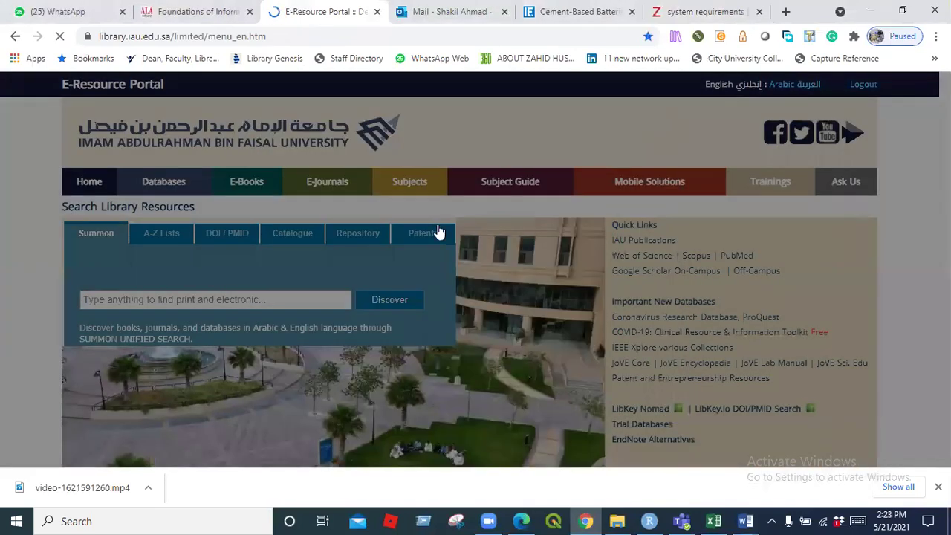
left_click(390, 301)
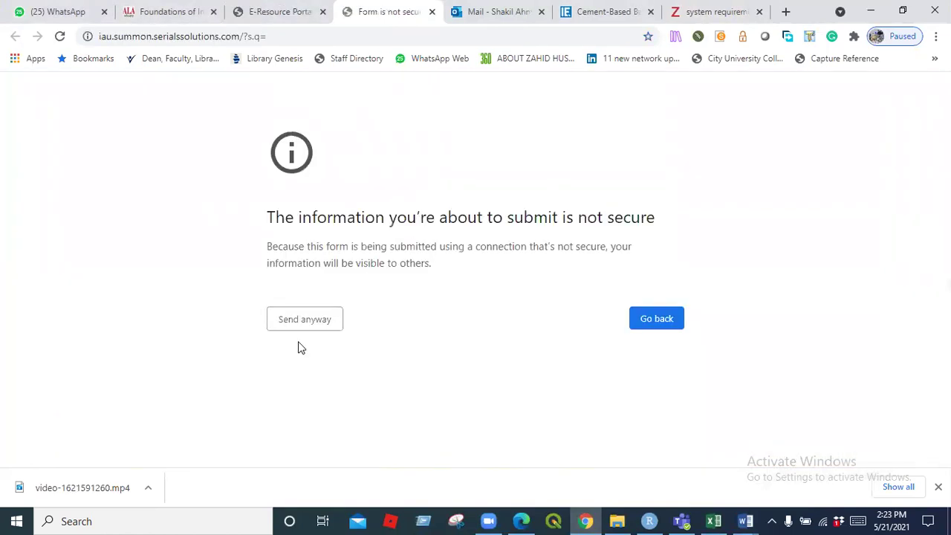
left_click(304, 321)
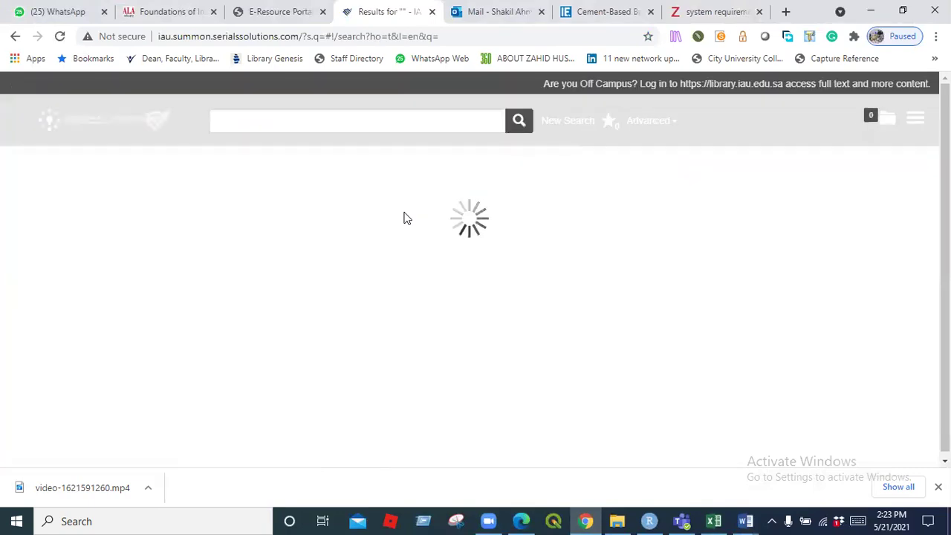
Search Summon for the exact phrase "Glucose level sensing" and limit the results to Full Text Online.
left_click(305, 118)
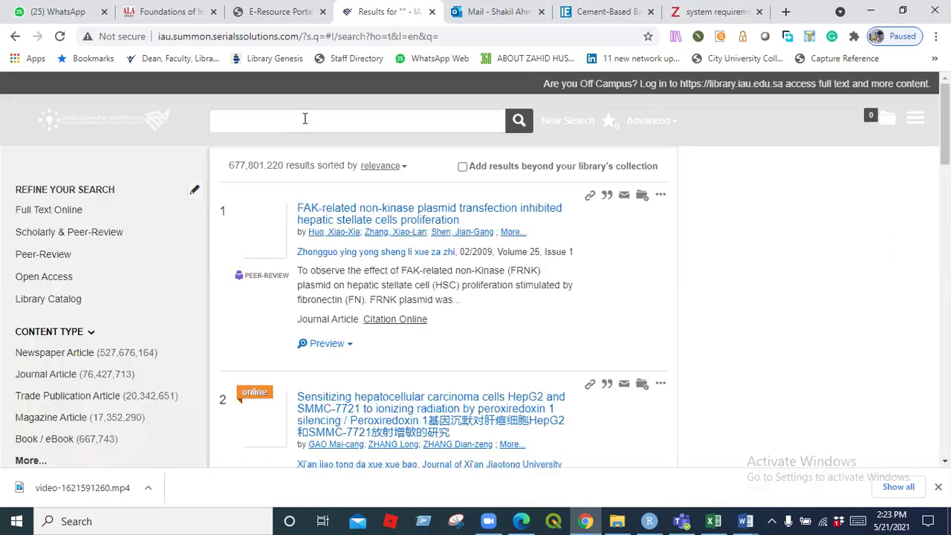
left_click(289, 120)
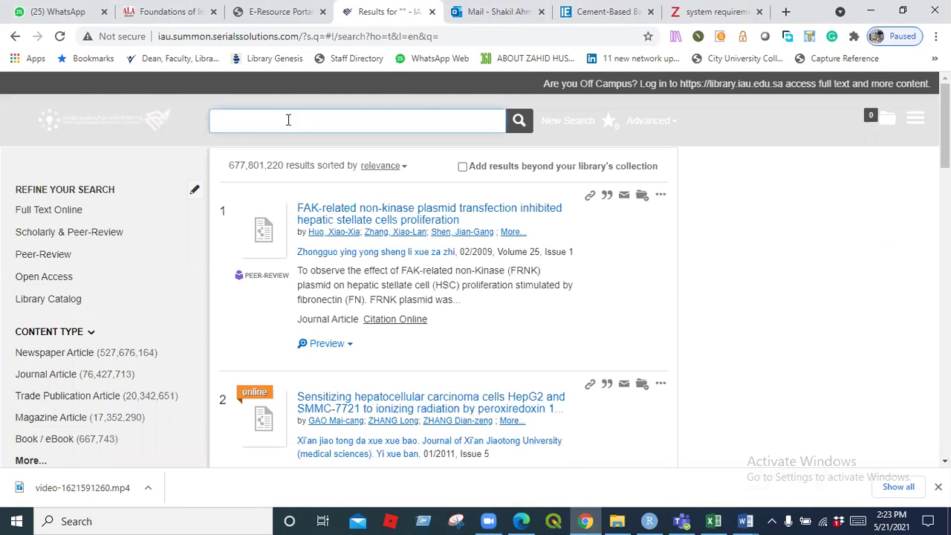
type("Gl")
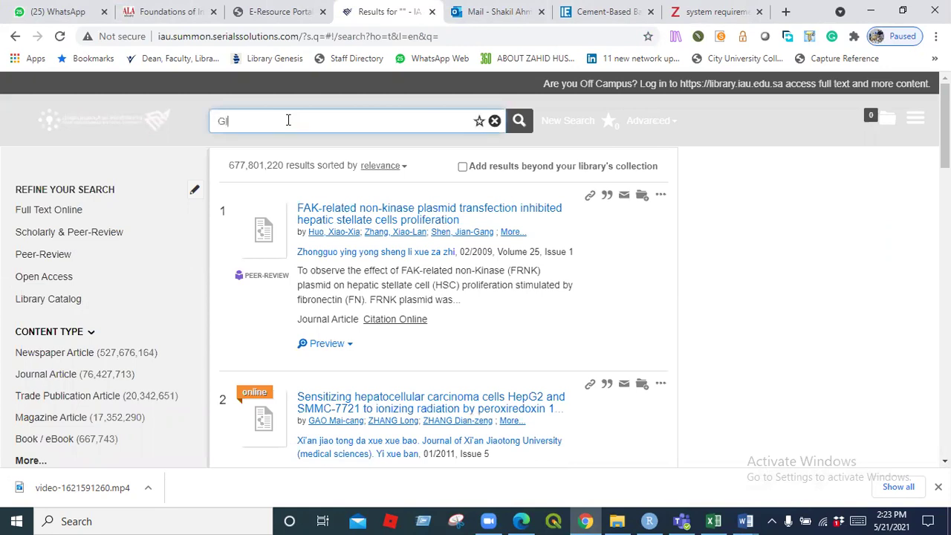
type("uco")
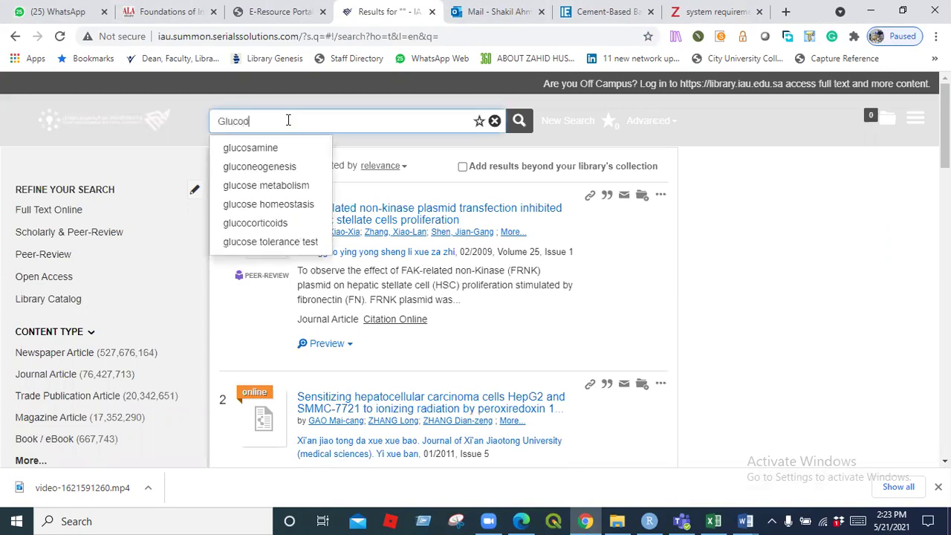
type("se")
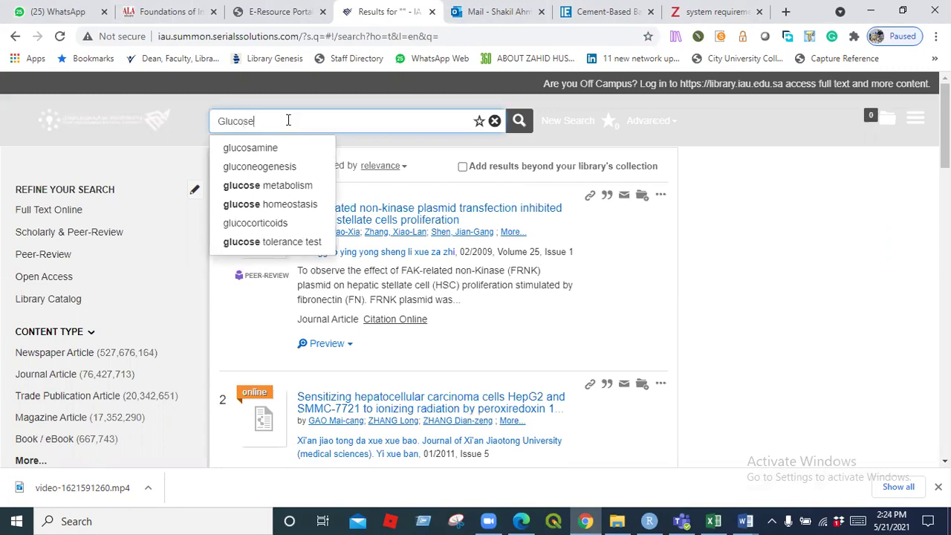
type(" level sensing")
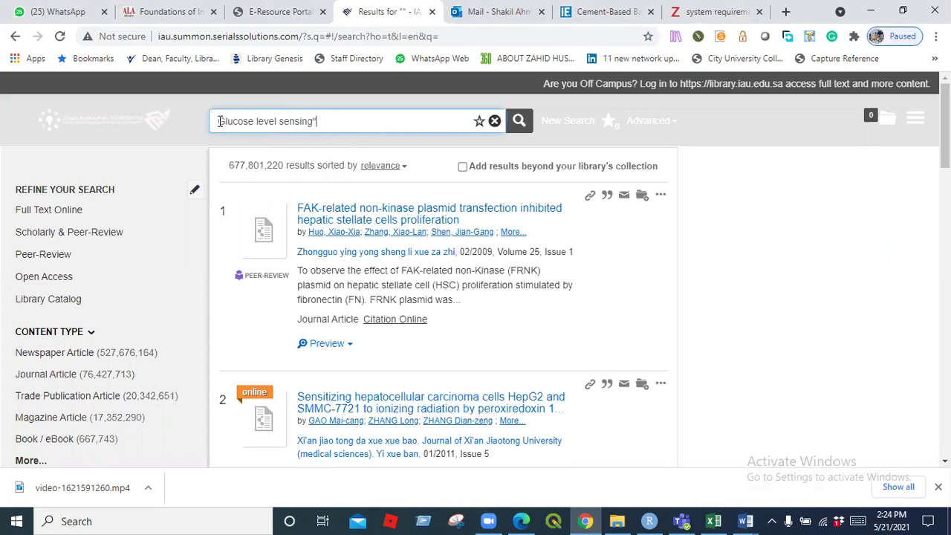
type("\"")
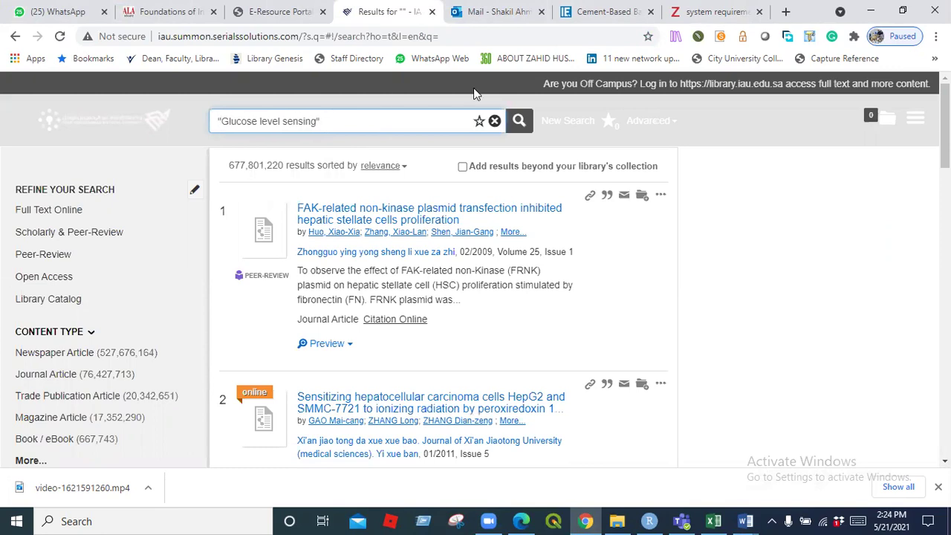
left_click(521, 122)
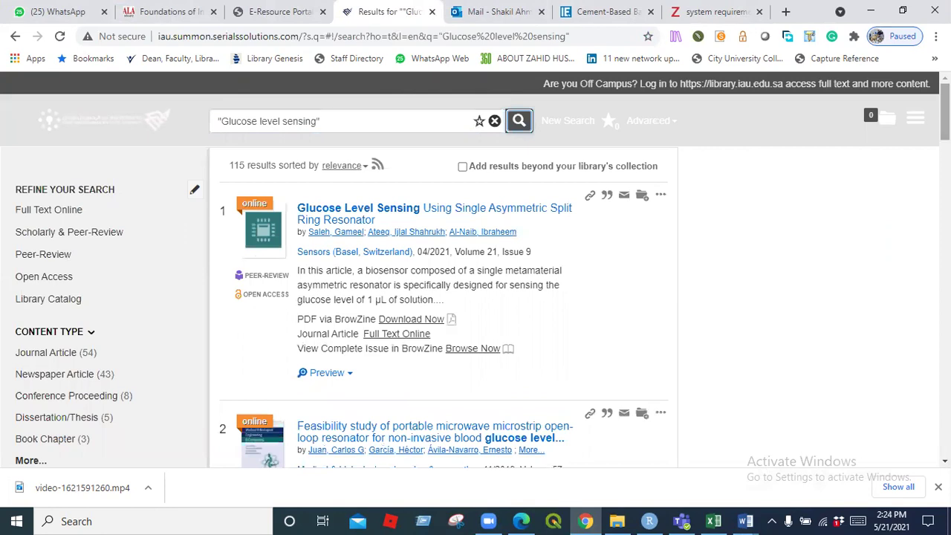
left_click(65, 211)
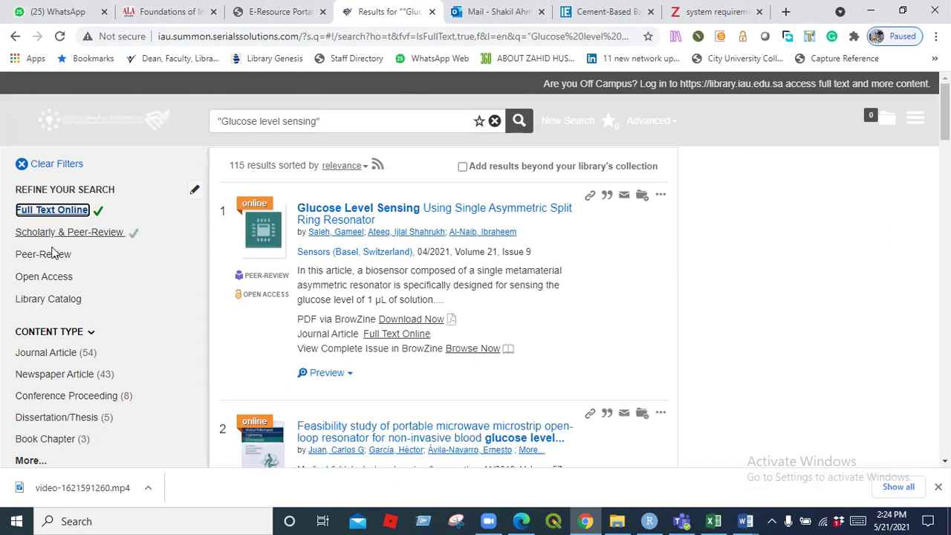
Refine the glucose level sensing results to Scholarly & Peer-Review, content type Journal Article, and publication date Last 3 years.
left_click(54, 233)
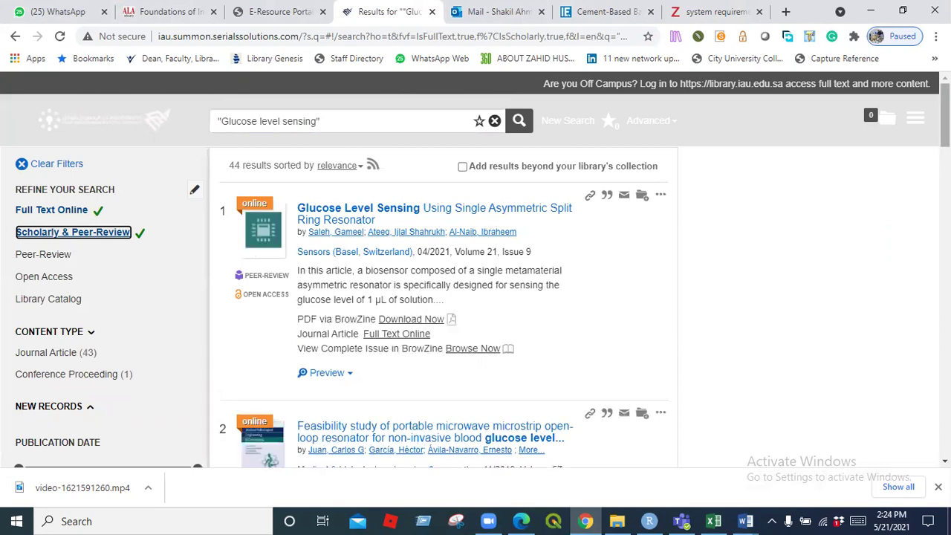
scroll(245, 260, "down", 2)
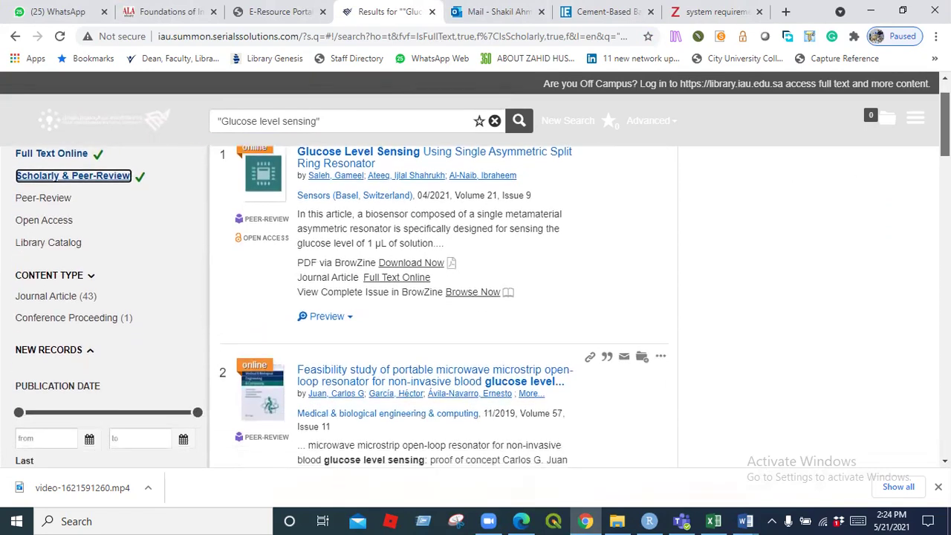
left_click(45, 257)
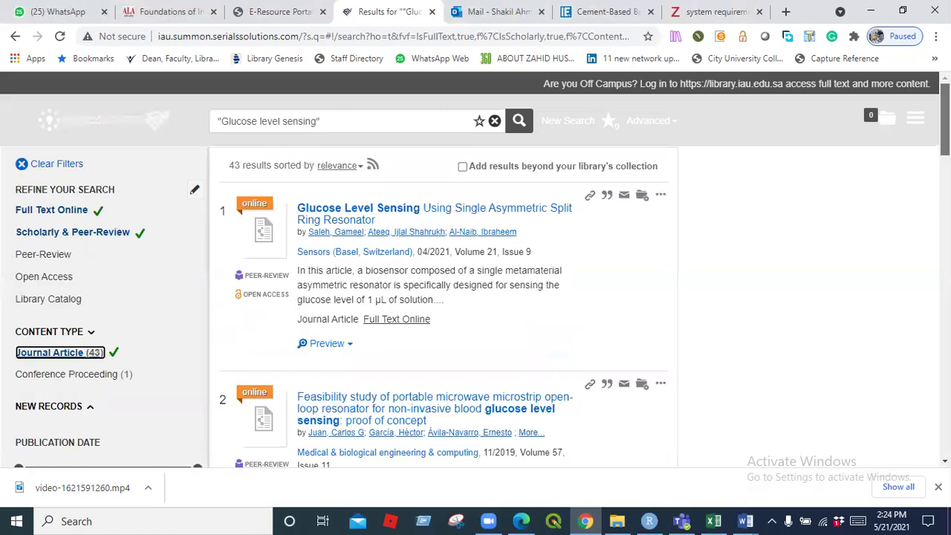
scroll(446, 297, "down", 3)
left_click_drag(946, 153, 945, 164)
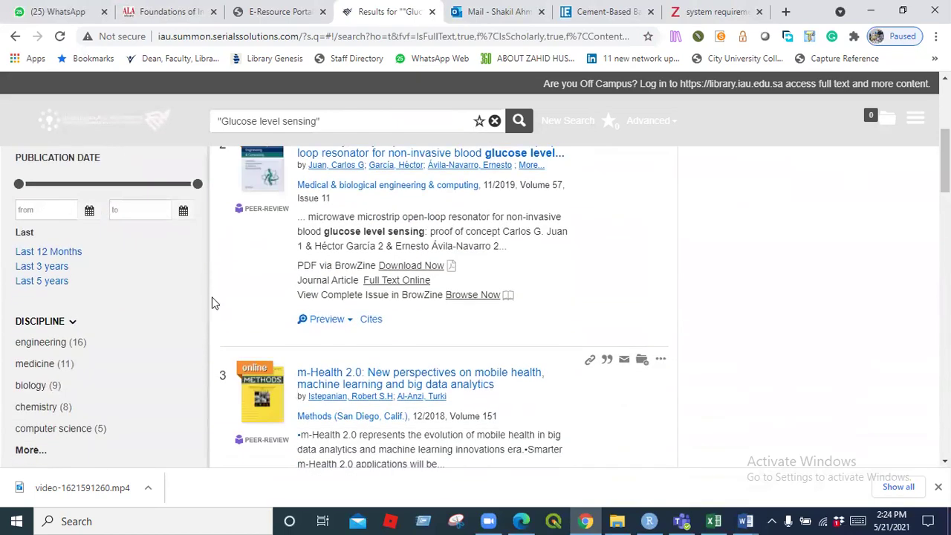
left_click(50, 269)
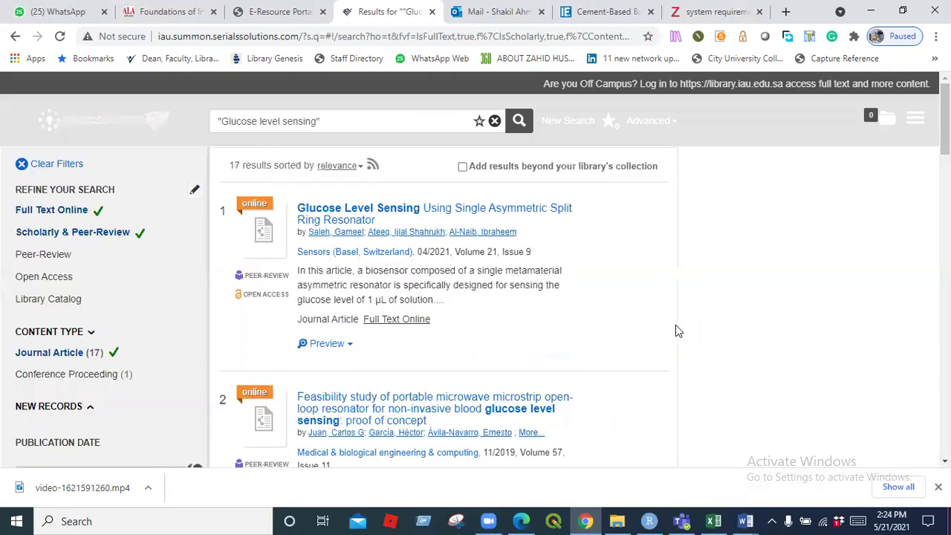
Try to save the refined Summon results with the Zotero Connector extension.
left_click(854, 37)
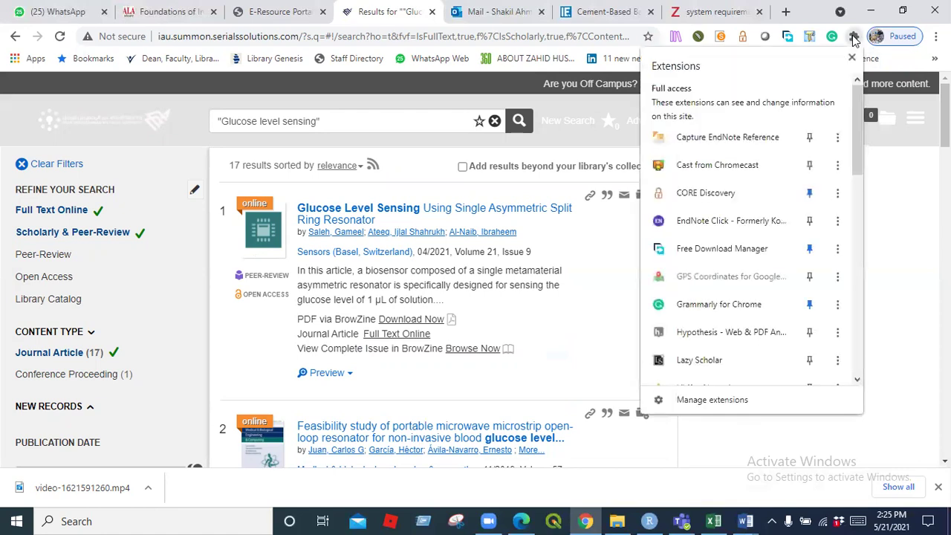
left_click_drag(855, 110, 850, 215)
left_click(724, 269)
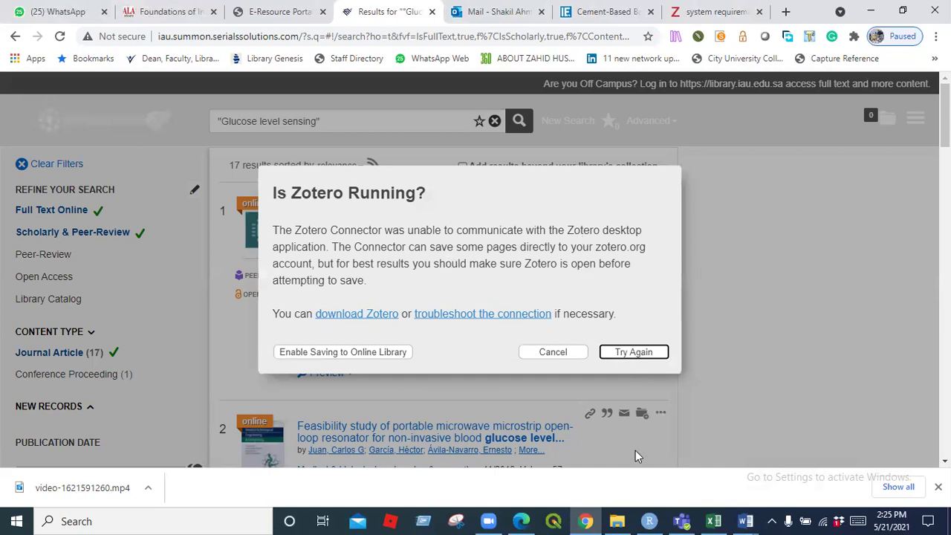
left_click(553, 352)
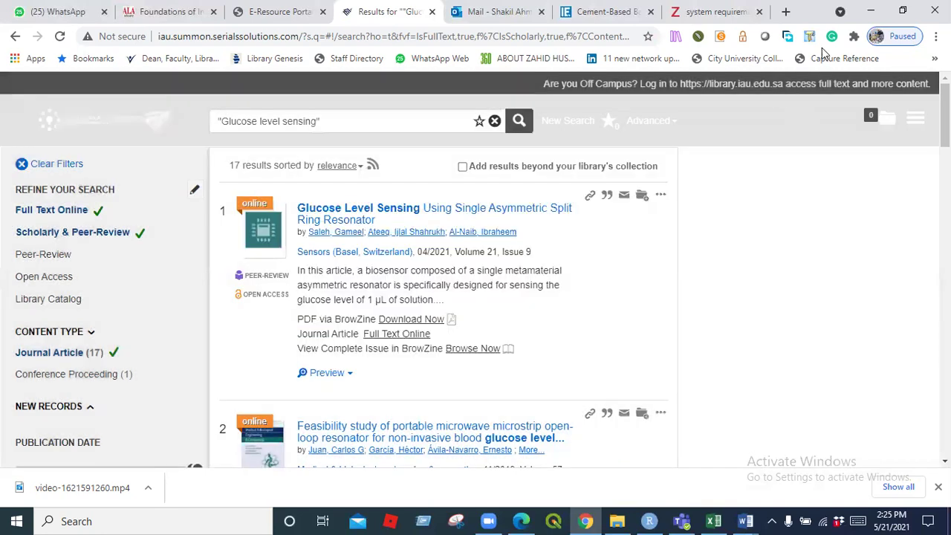
Start Zotero from the desktop with the Training 21 5 21 collection selected, and switch back to the Summon results in Chrome.
left_click(874, 8)
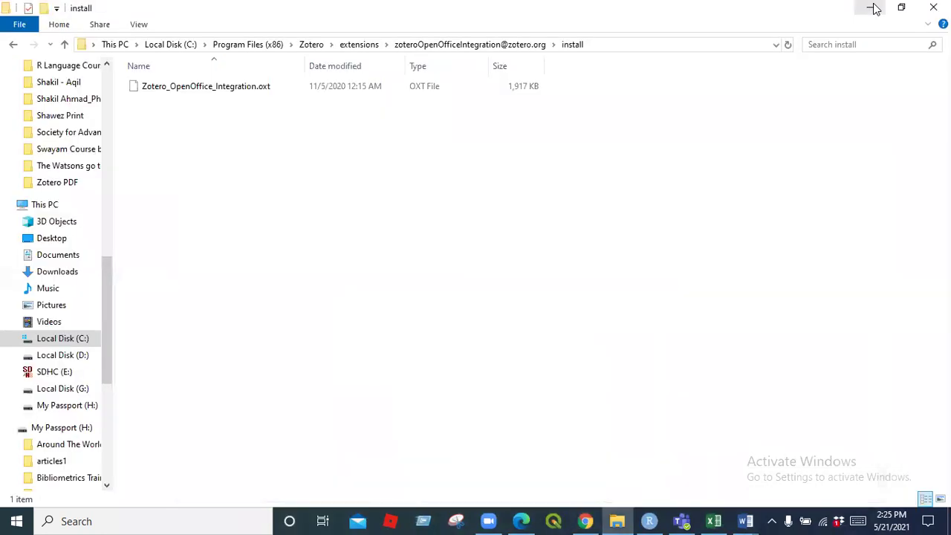
left_click(872, 9)
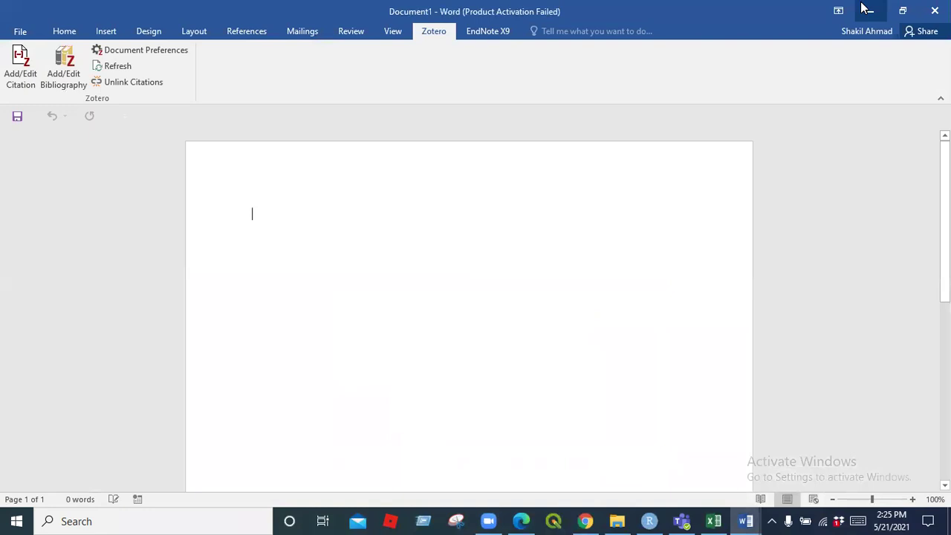
left_click(871, 9)
left_click(871, 9)
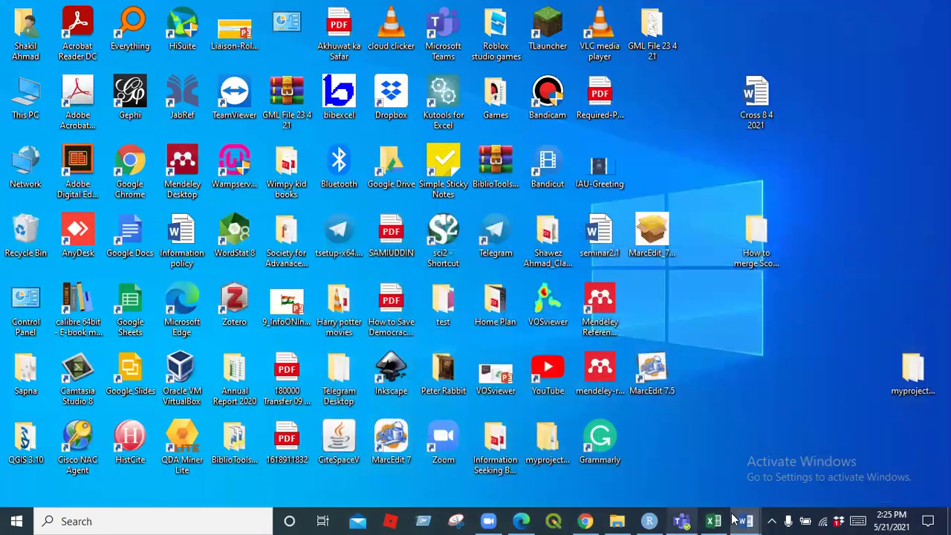
mouse_move(746, 520)
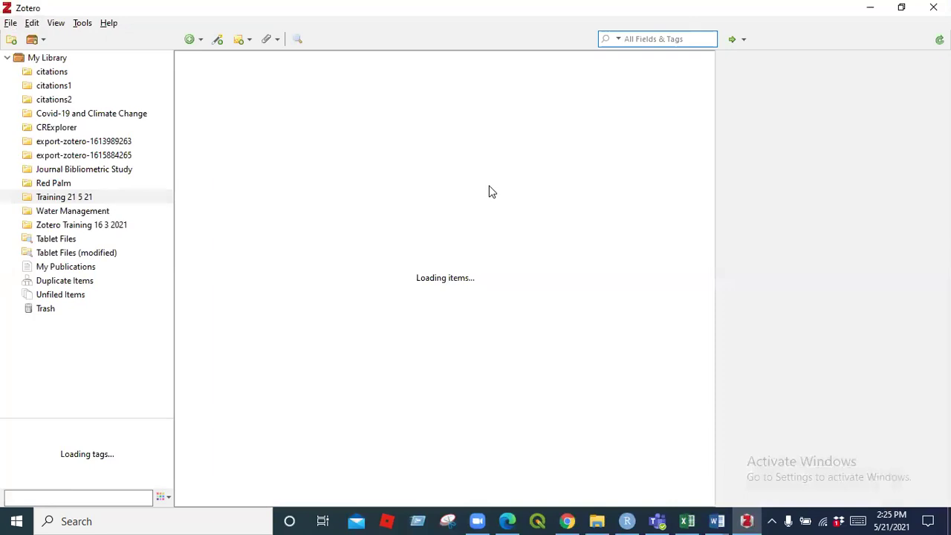
left_click(77, 201)
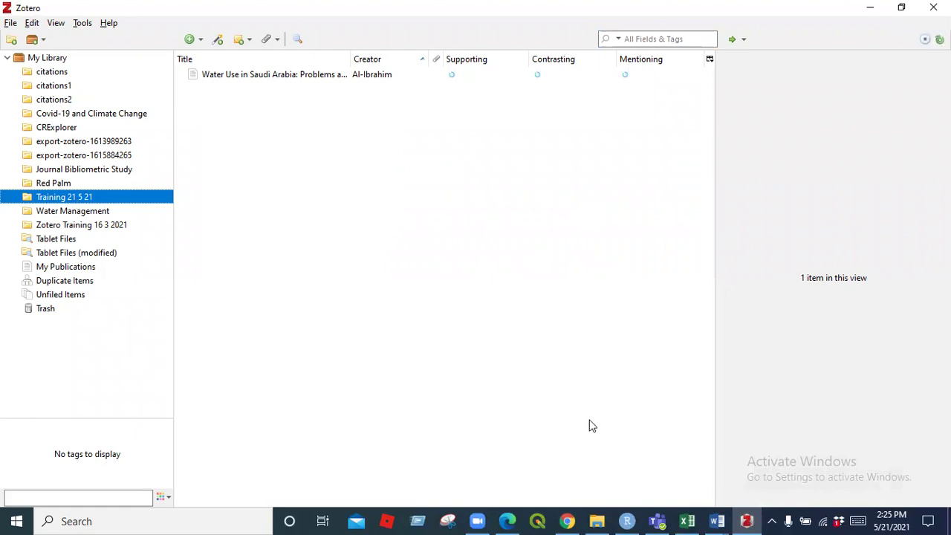
left_click(567, 521)
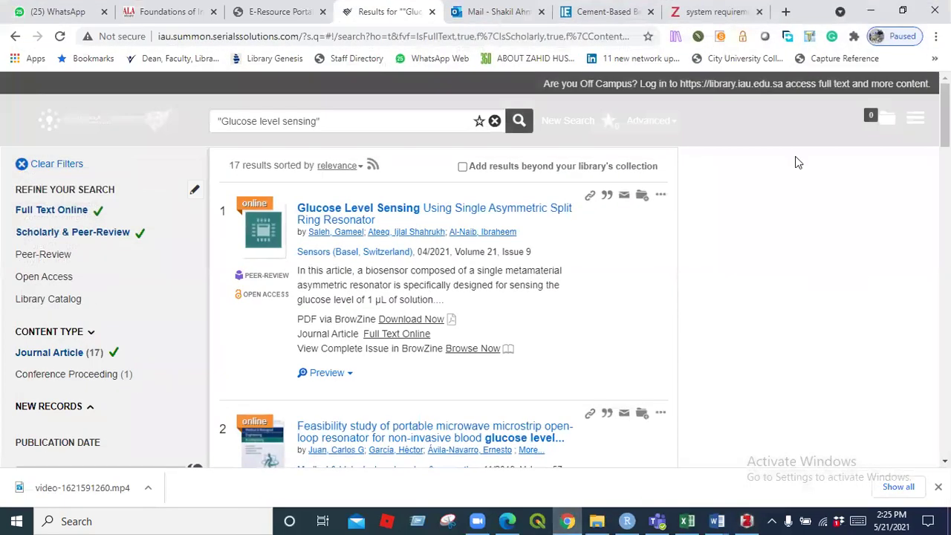
left_click(854, 36)
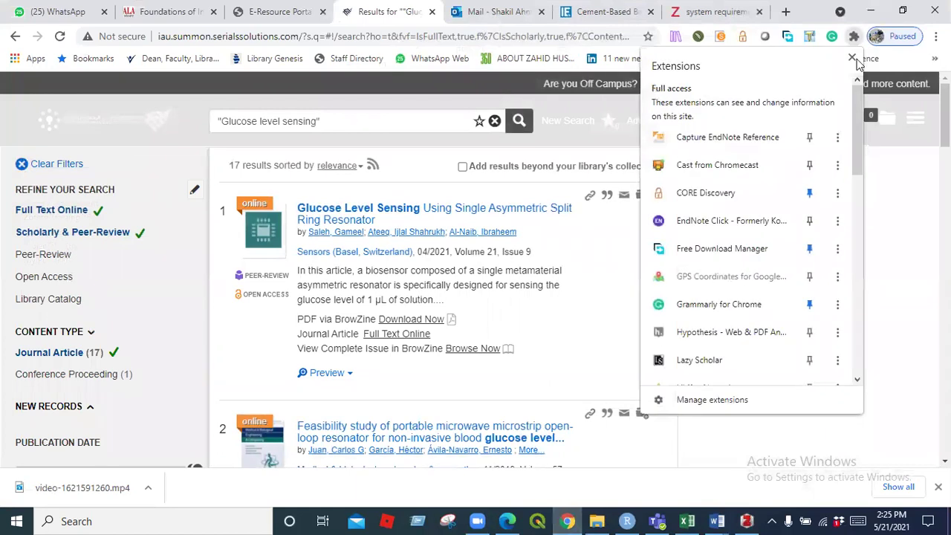
left_click_drag(861, 109, 865, 190)
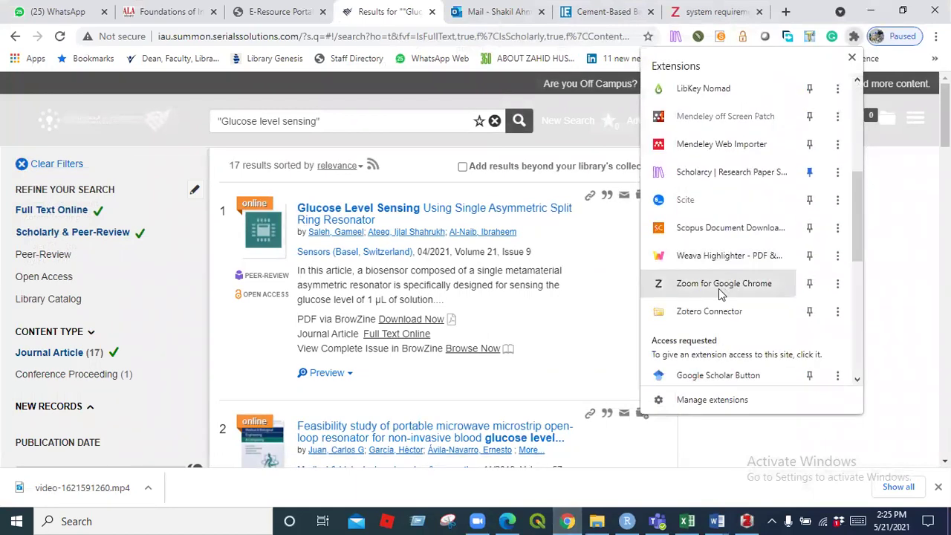
left_click(713, 310)
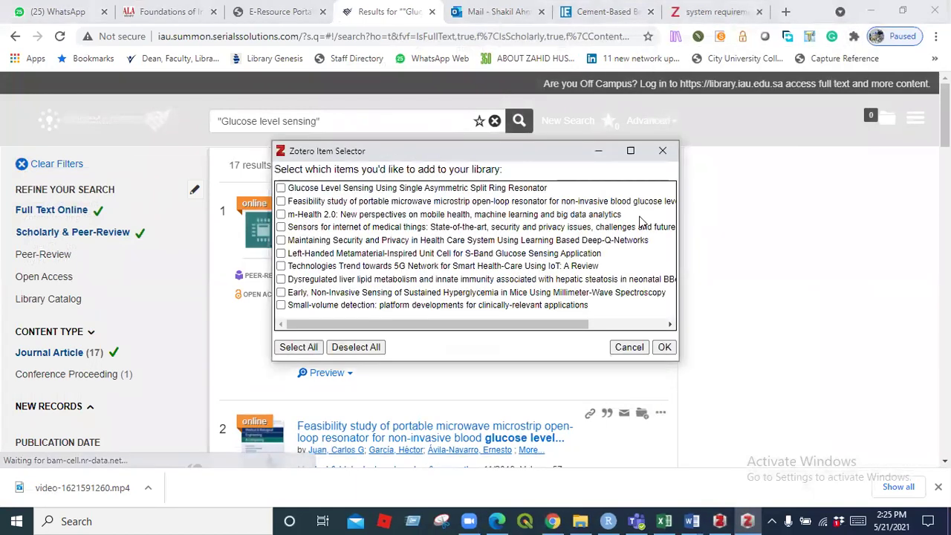
left_click(631, 152)
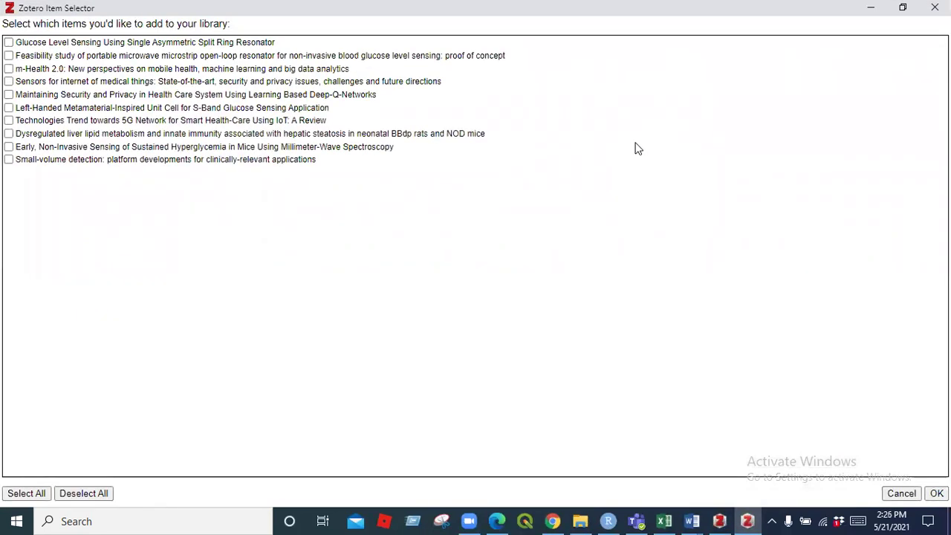
left_click(935, 8)
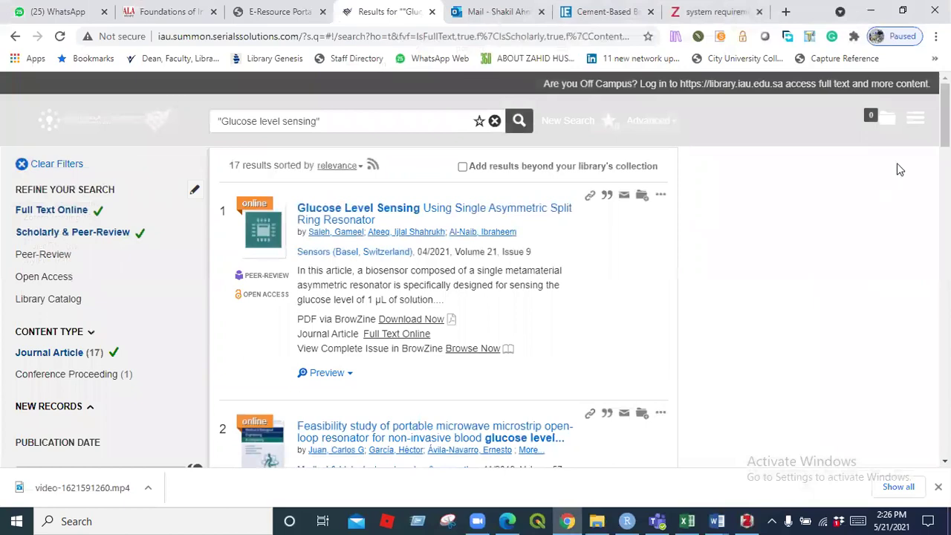
Load the Summon results to the end of the list and save all of the articles to Zotero with the Zotero Connector.
left_click_drag(944, 116, 944, 427)
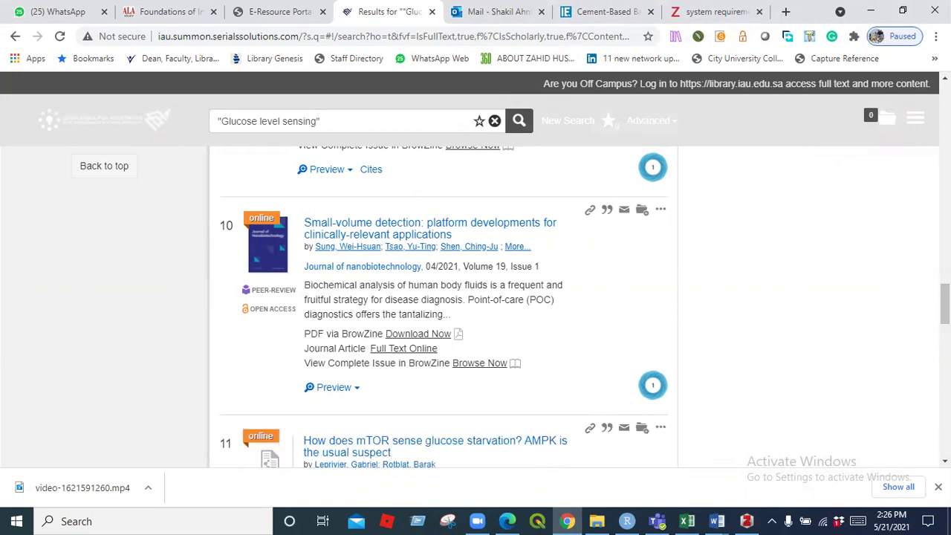
left_click_drag(945, 304, 944, 446)
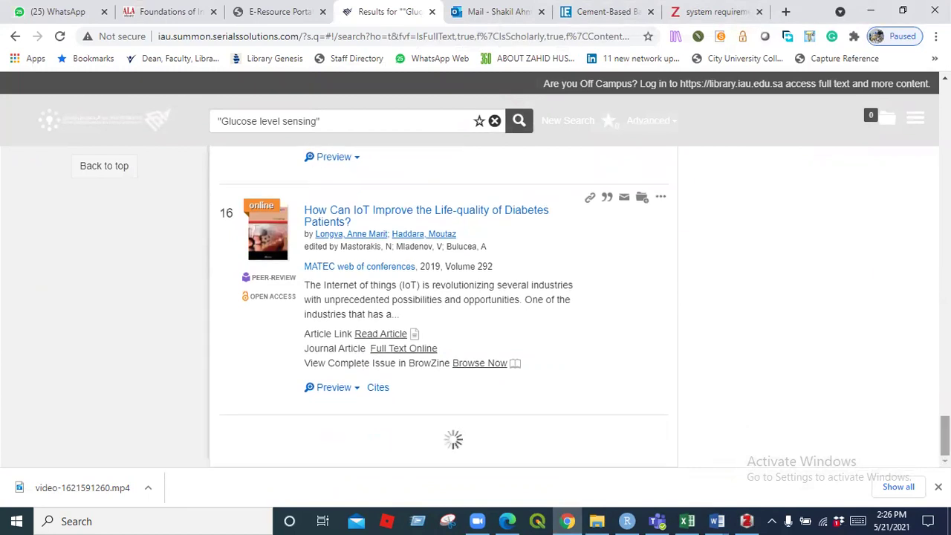
mouse_move(945, 438)
left_mouse_down()
mouse_move(945, 420)
mouse_move(944, 446)
left_mouse_up()
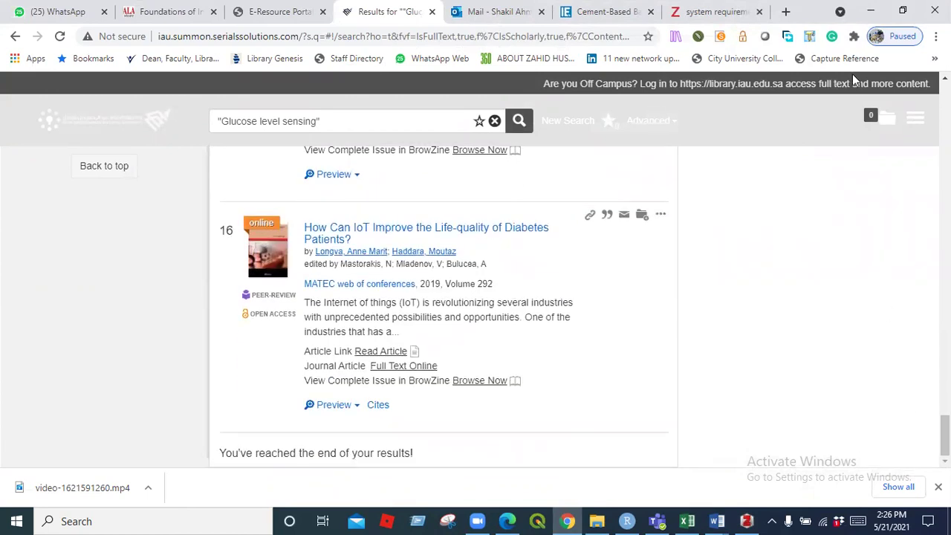
left_click(853, 36)
left_click_drag(860, 129, 855, 241)
left_click(714, 230)
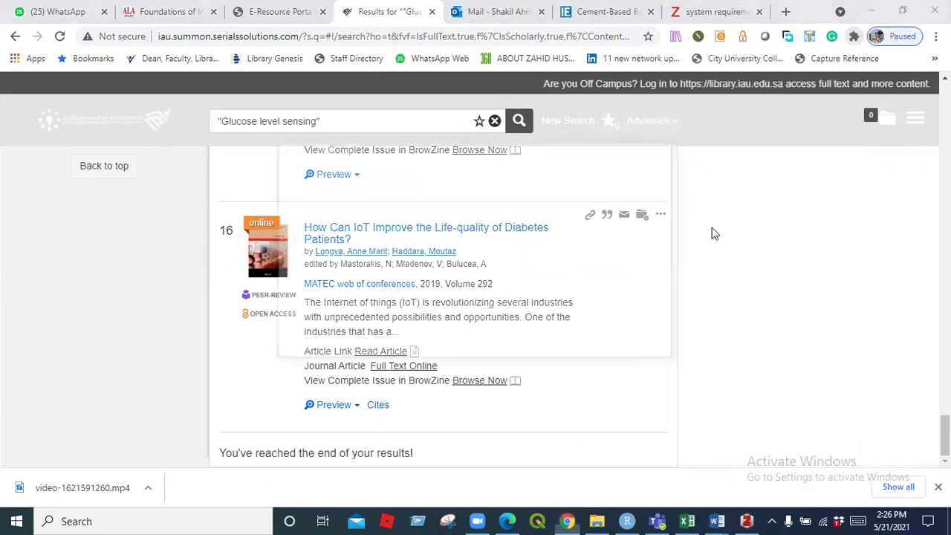
left_click(631, 153)
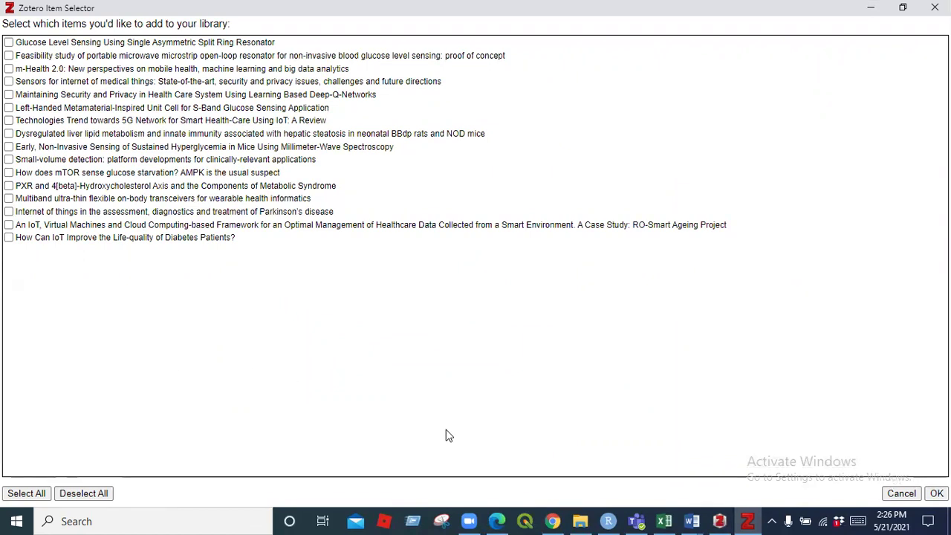
left_click(33, 493)
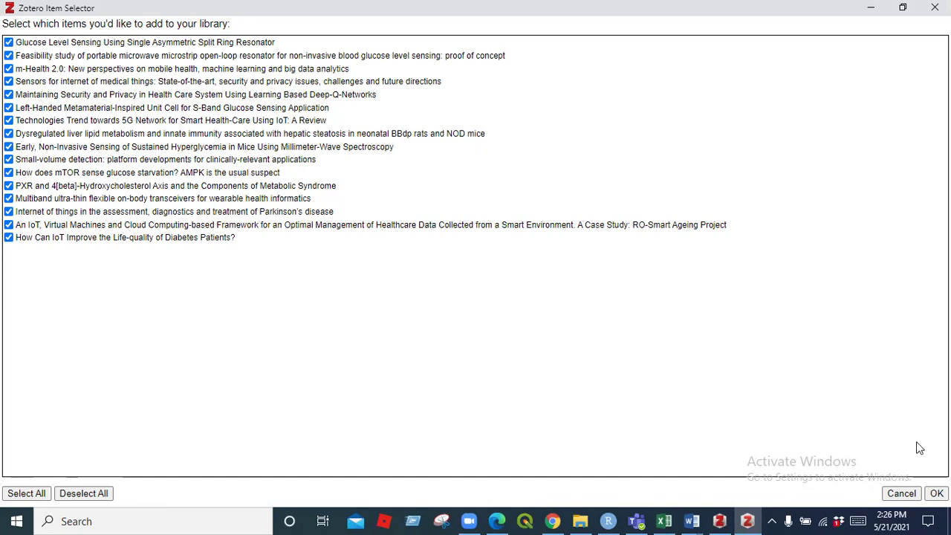
left_click(936, 493)
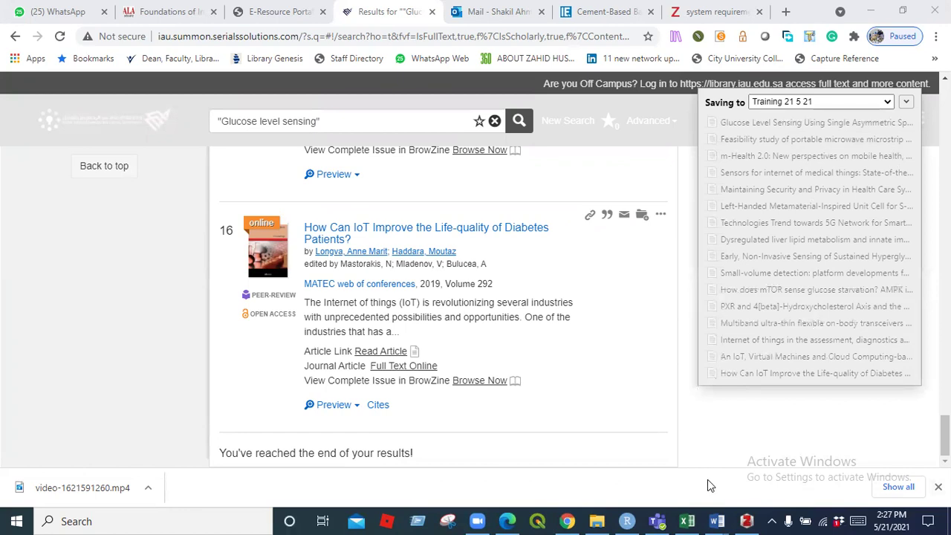
Switch to Zotero's Training 21 5 21 collection and dismiss all the Captcha messages about updating citations.
left_click(746, 521)
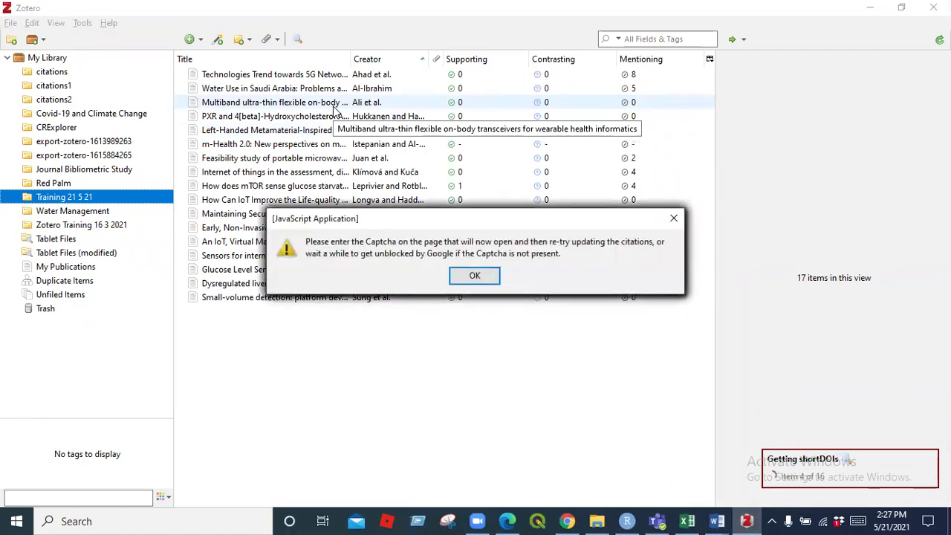
left_click(482, 277)
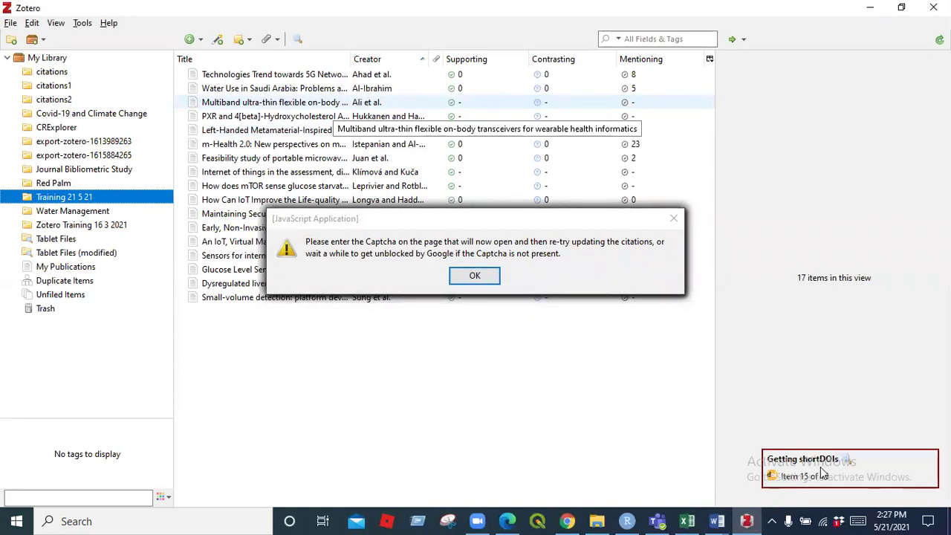
left_click(464, 279)
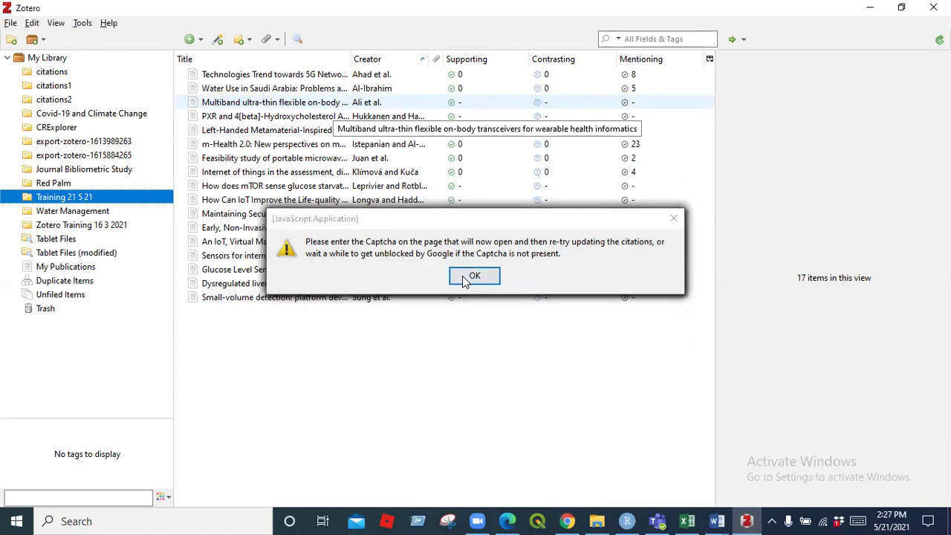
left_click(475, 279)
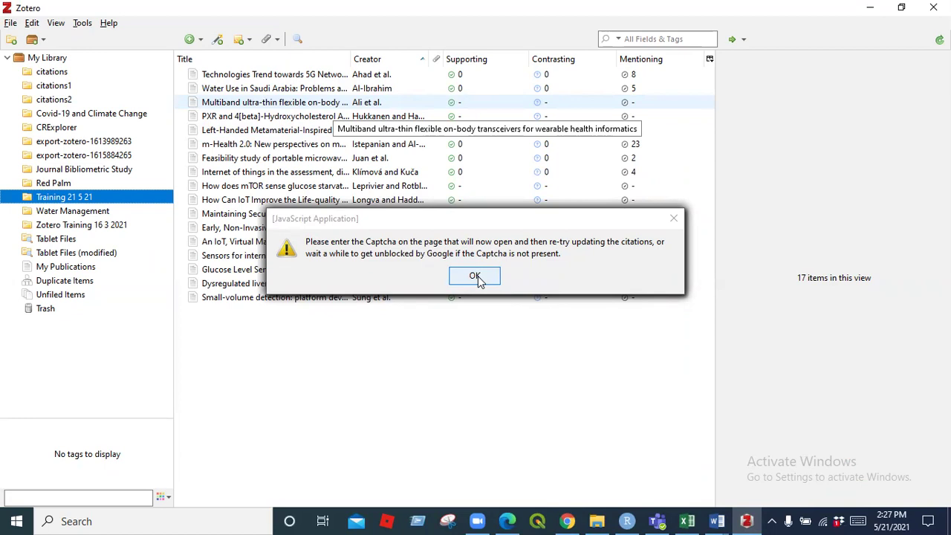
left_click(475, 277)
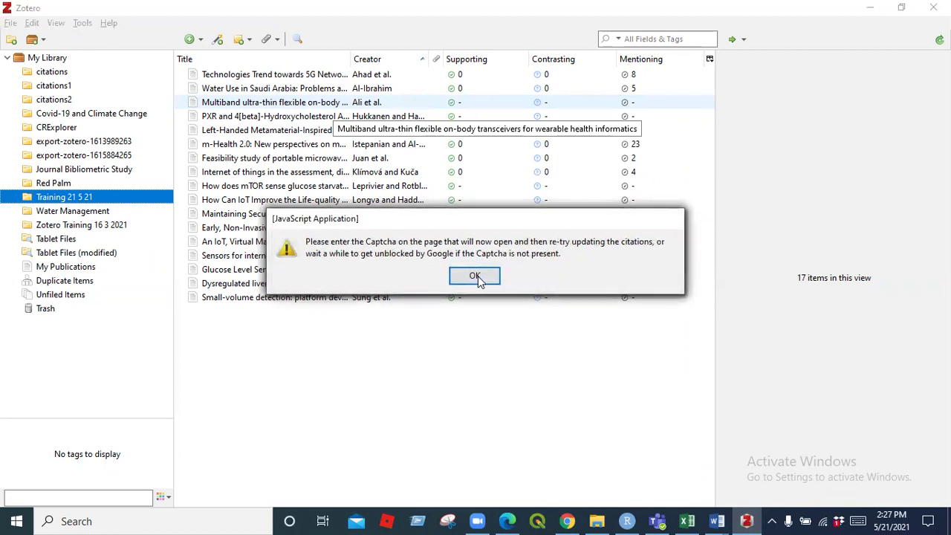
left_click(477, 278)
double_click(478, 283)
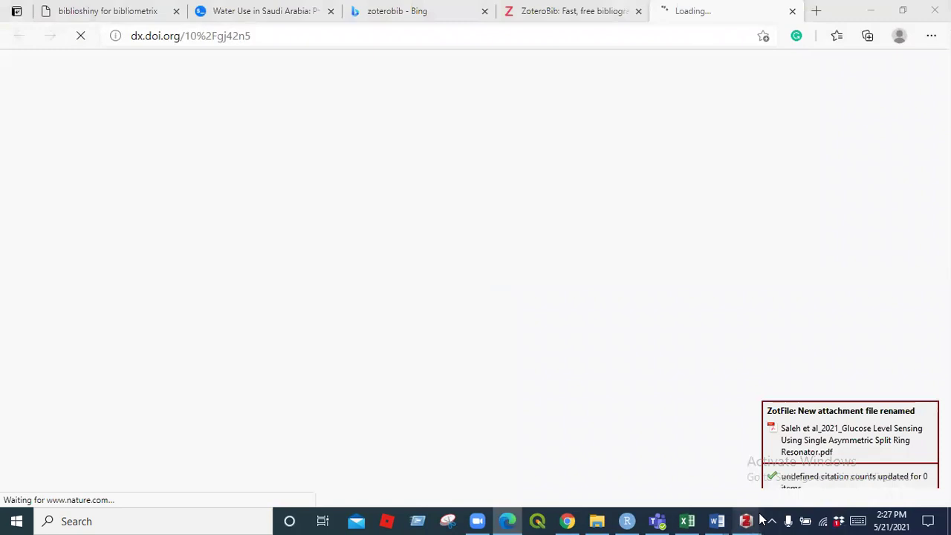
Complete the Google Scholar robot check in Zotero's Captcha window by selecting all images with stairs and verifying.
mouse_move(746, 520)
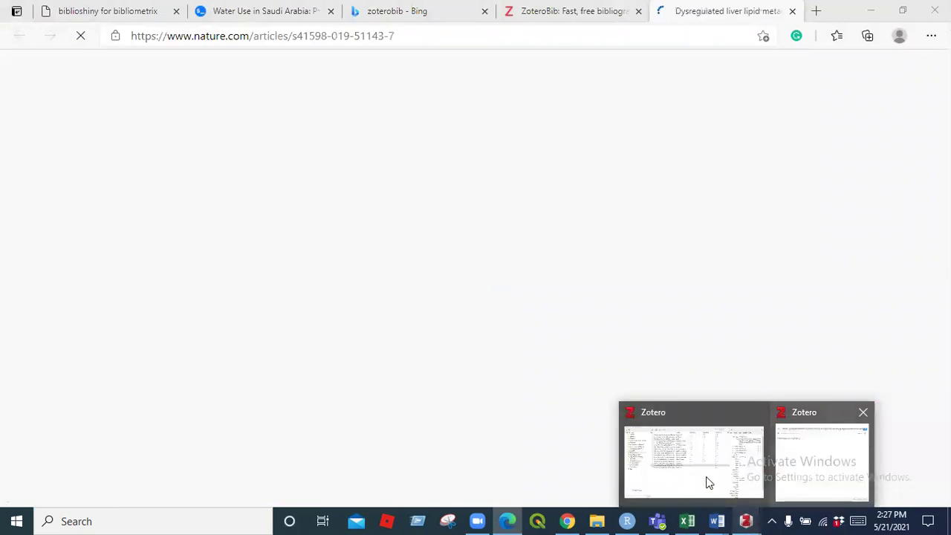
left_click(806, 470)
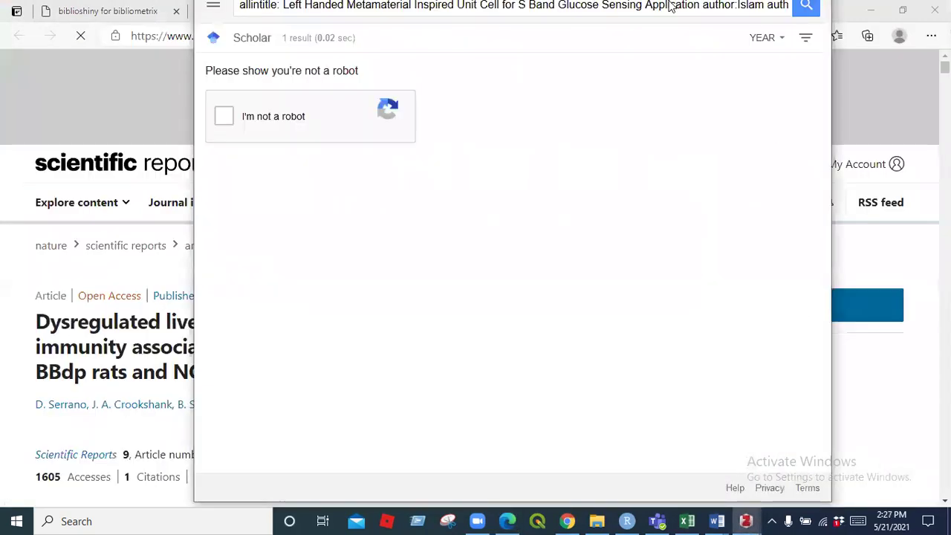
left_click(225, 116)
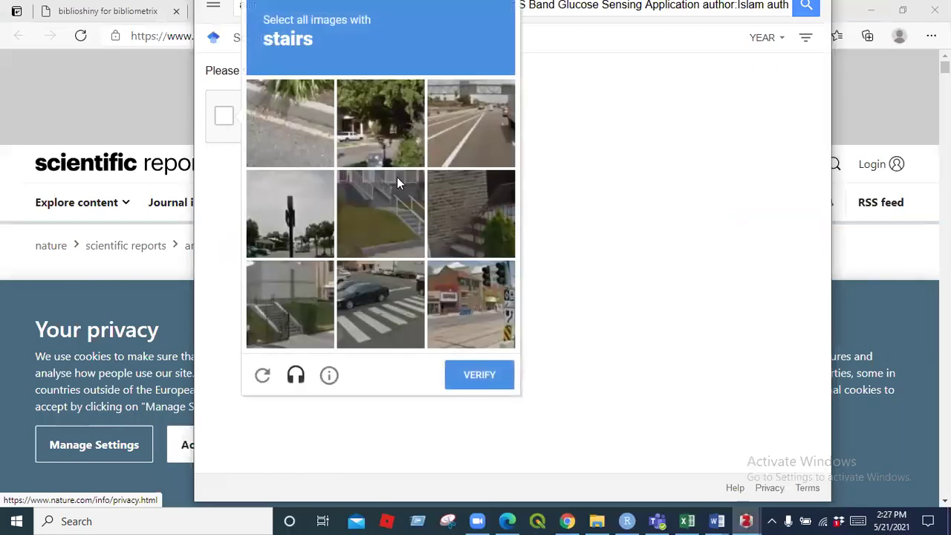
left_click(395, 208)
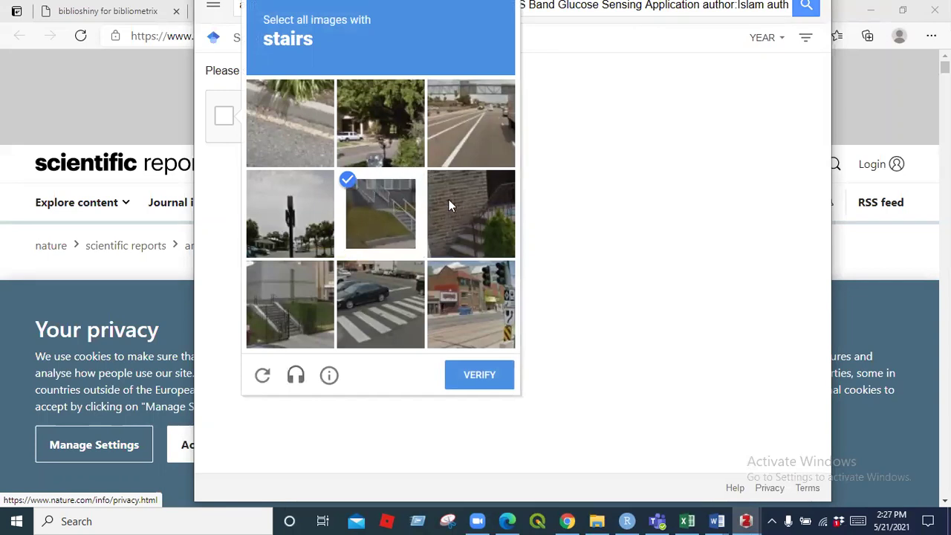
left_click(469, 199)
left_click(288, 306)
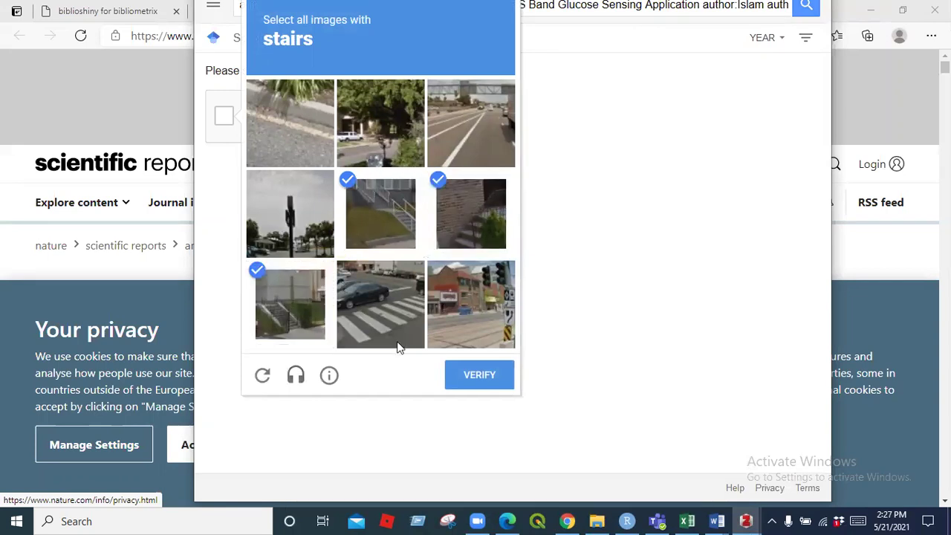
left_click(465, 374)
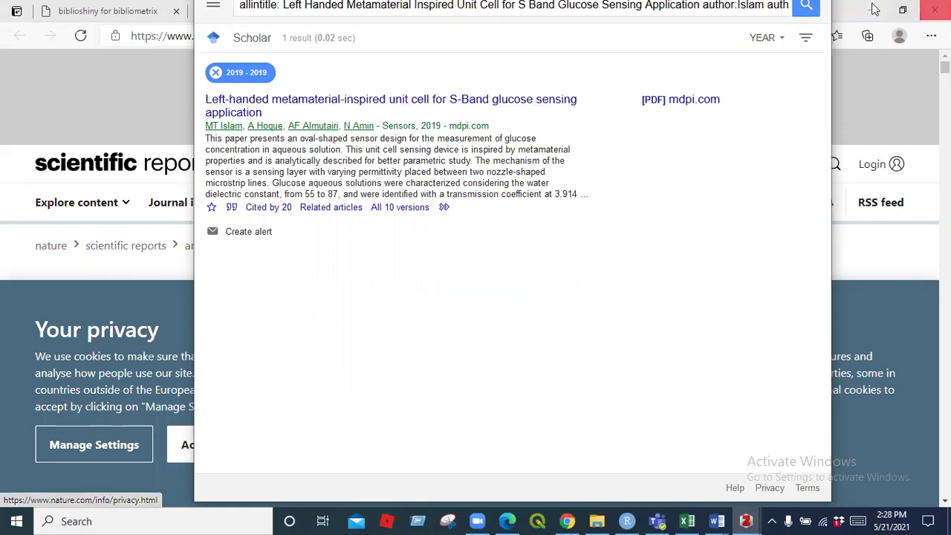
left_click_drag(823, 18, 818, 80)
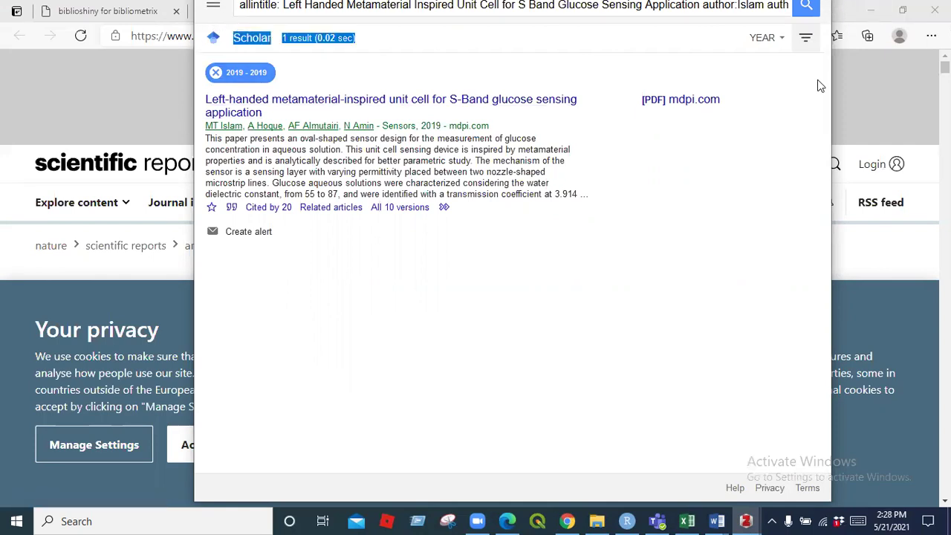
left_click_drag(825, 18, 817, 78)
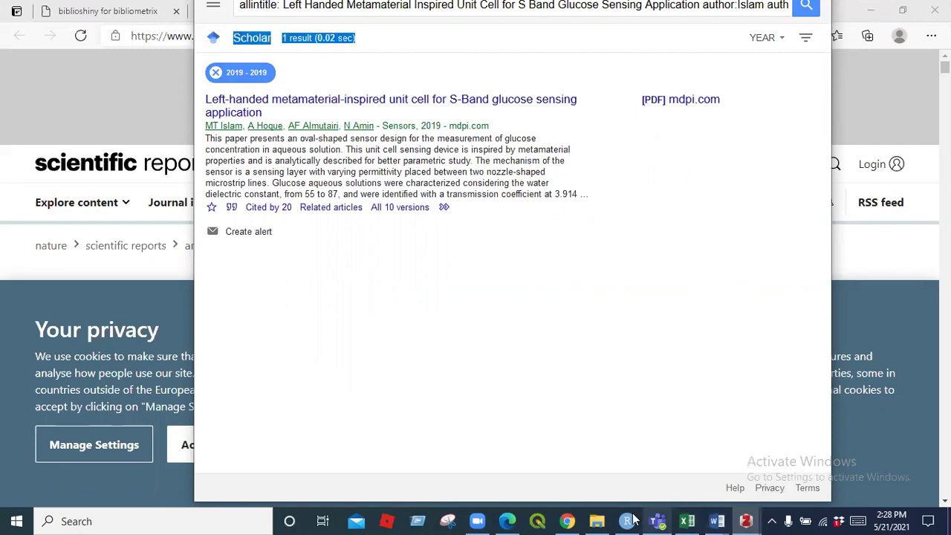
Return to the Zotero library, view the attached PDF of "Left-Handed Metamaterial-Inspired Unit Cell for S-Band Glucose Sensing Application", and close it.
mouse_move(746, 520)
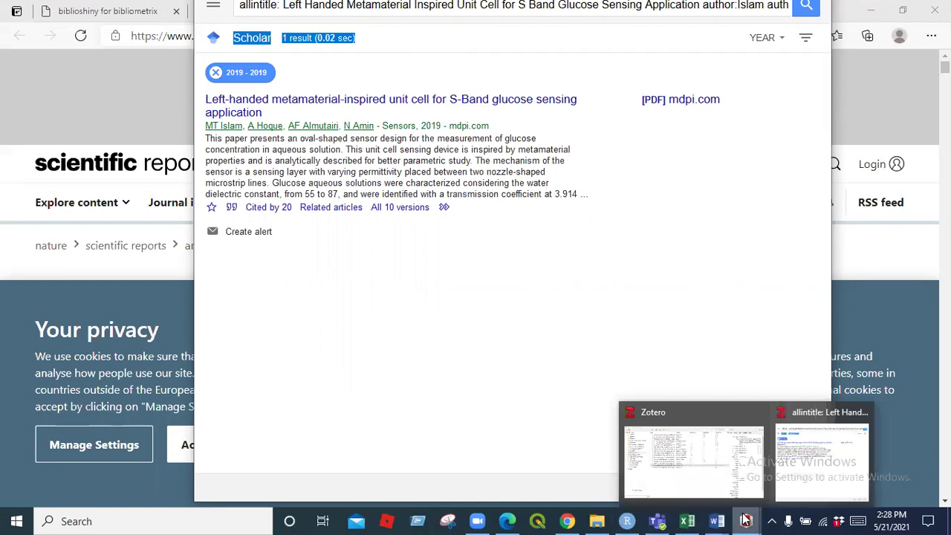
left_click(695, 485)
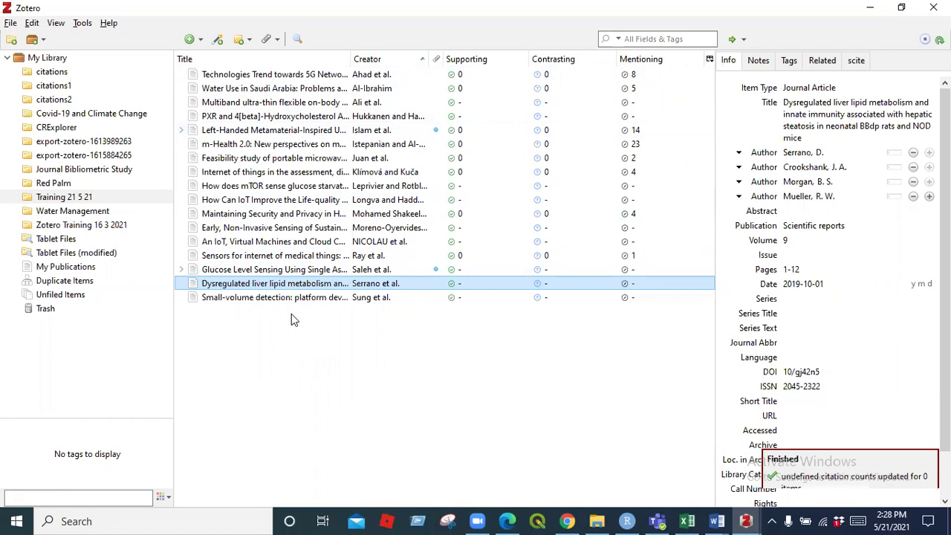
left_click(437, 132)
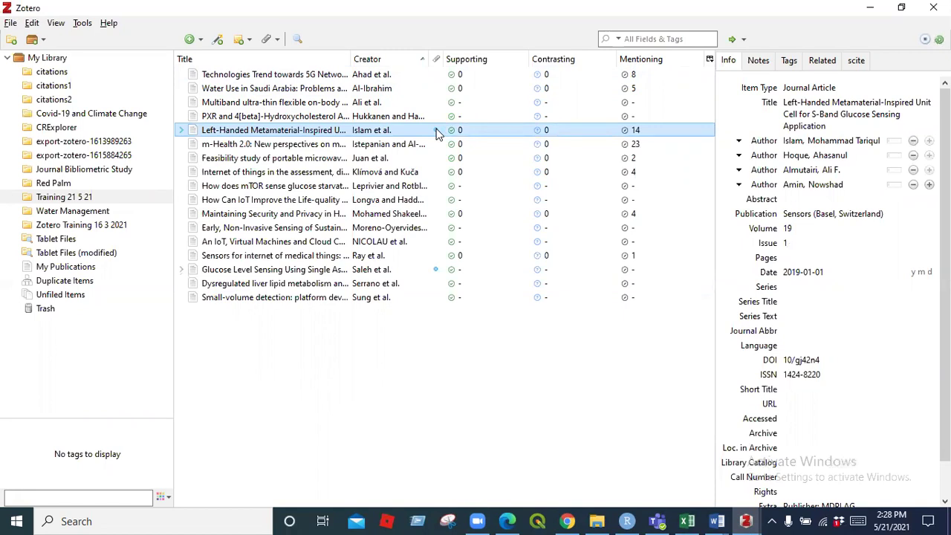
double_click(437, 132)
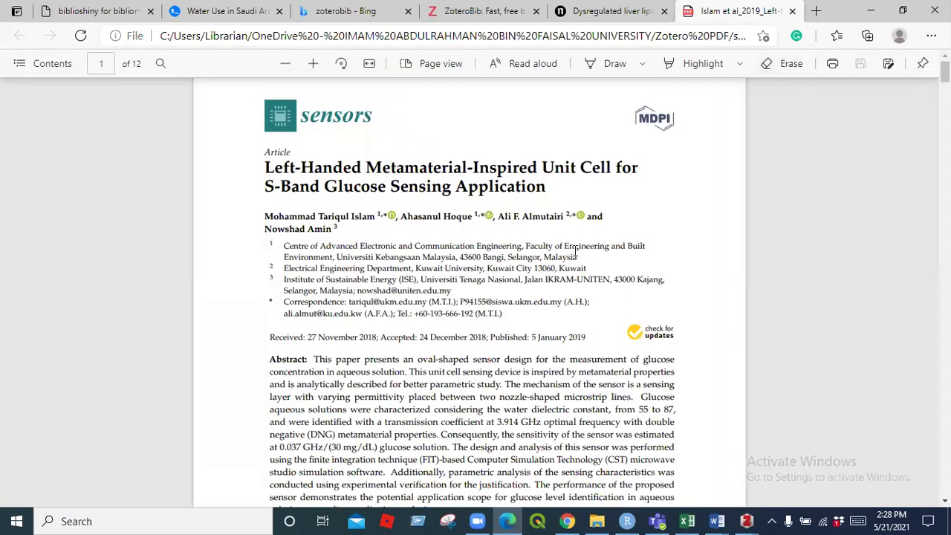
left_click(792, 11)
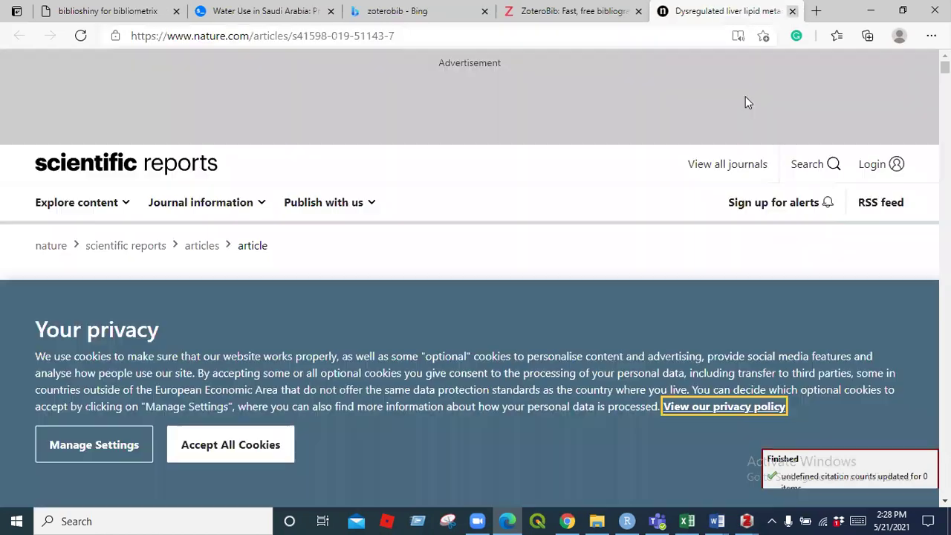
Close Zotero's Google Scholar window and bring the main Zotero library window to the front.
left_click(747, 519)
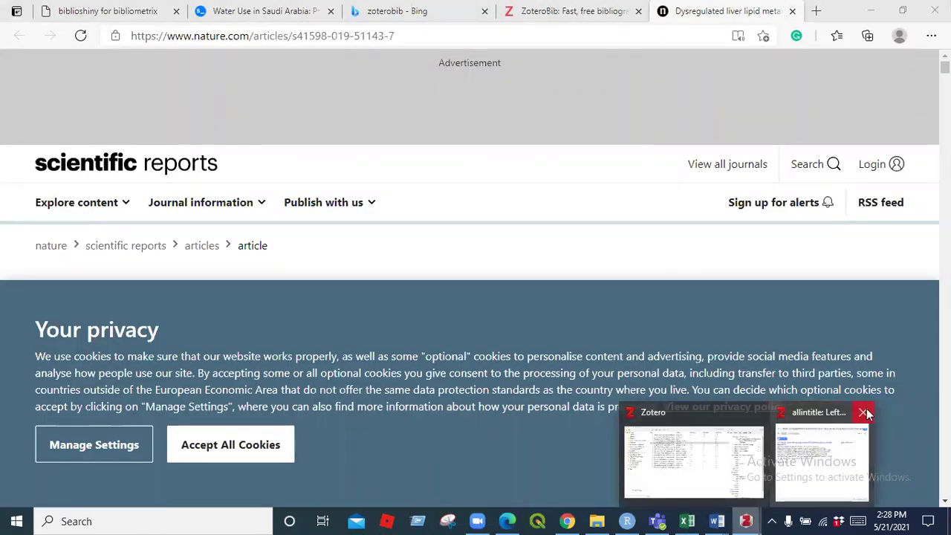
left_click(867, 412)
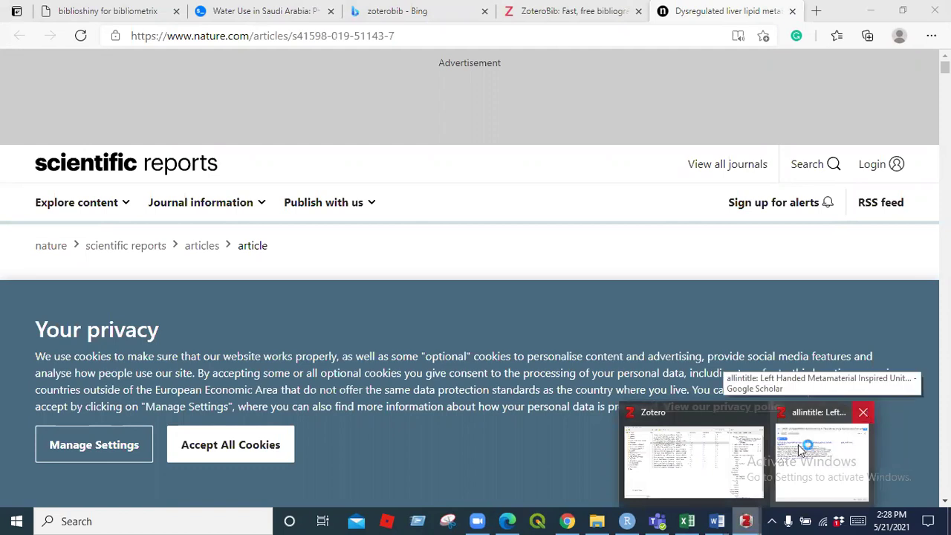
left_click(739, 474)
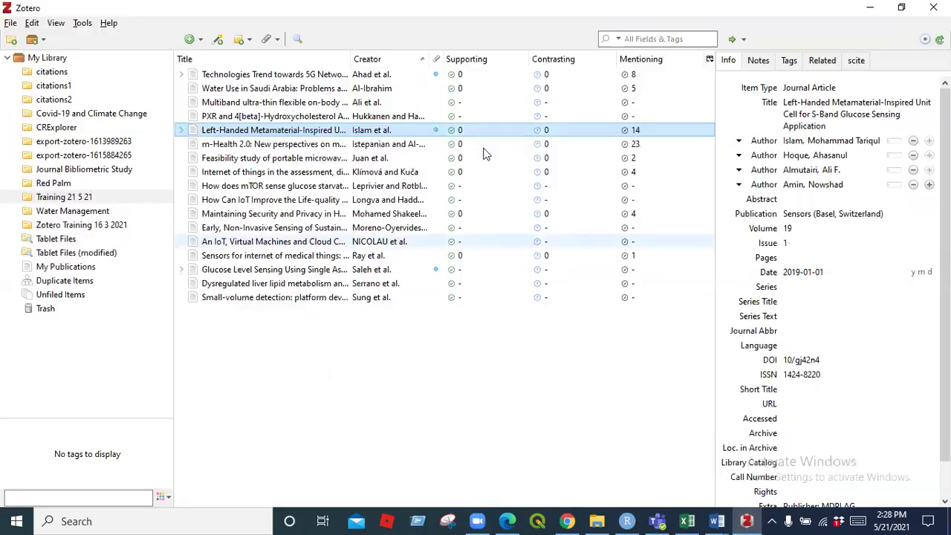
View the Left-Handed Metamaterial article's PDF with the item's View PDF command and close it again.
right_click(437, 131)
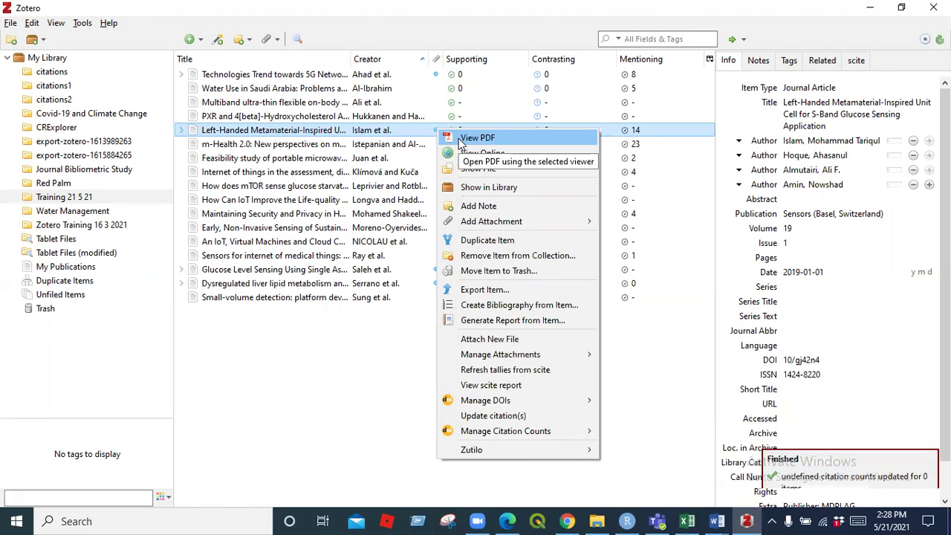
left_click(462, 141)
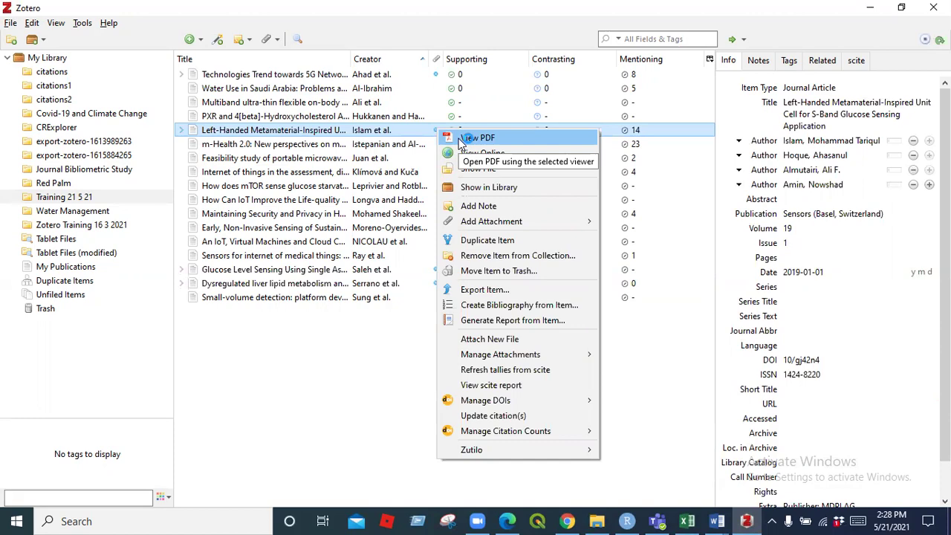
left_click(464, 140)
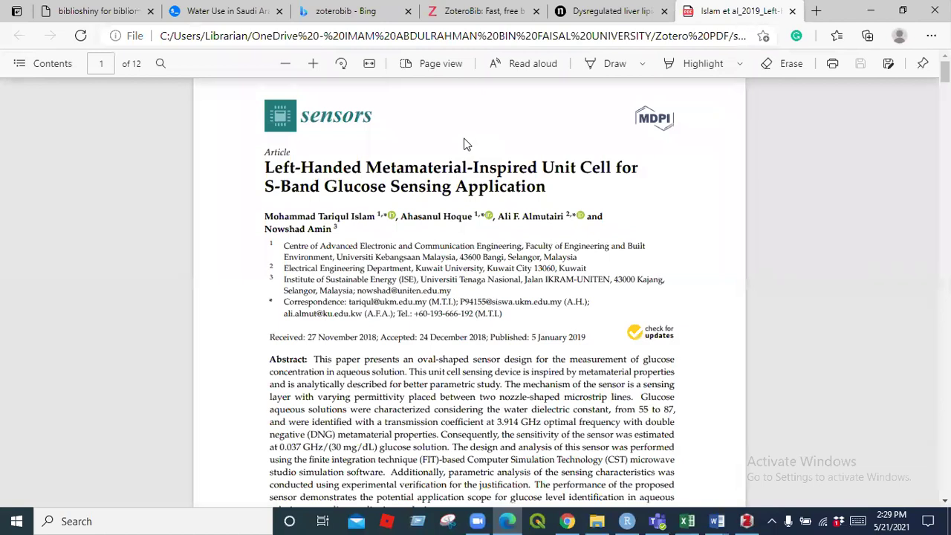
left_click(793, 12)
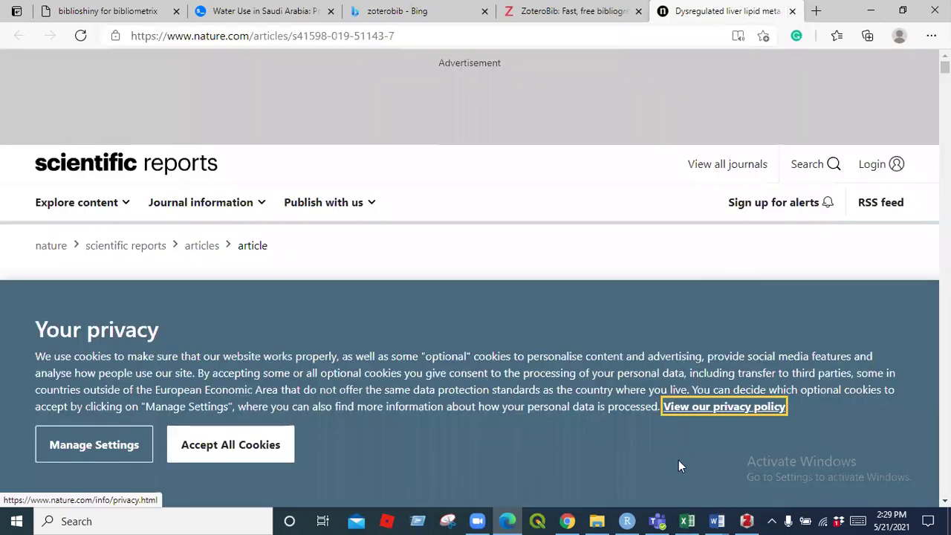
Return to Zotero, look through the attachment and DOI options of the Left-Handed Metamaterial article, and reopen its PDF.
left_click(747, 521)
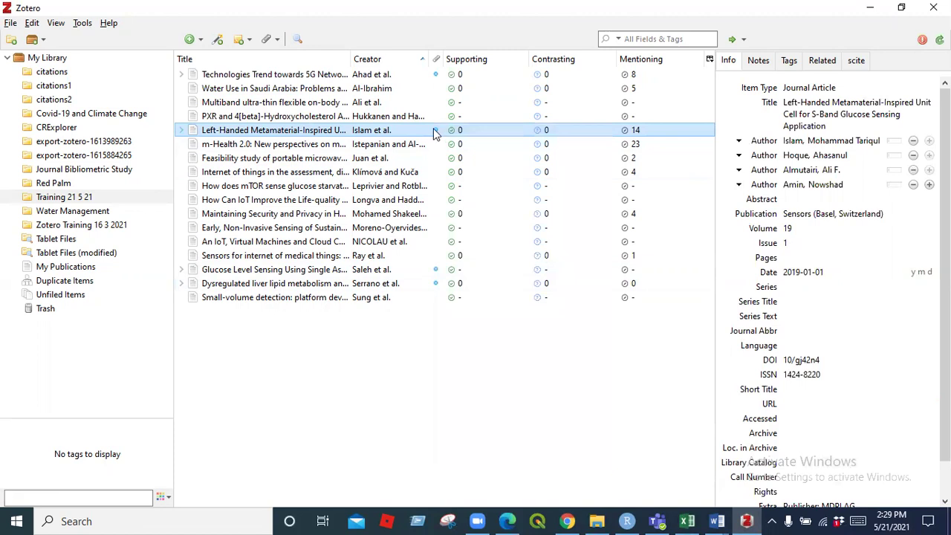
right_click(436, 131)
mouse_move(477, 220)
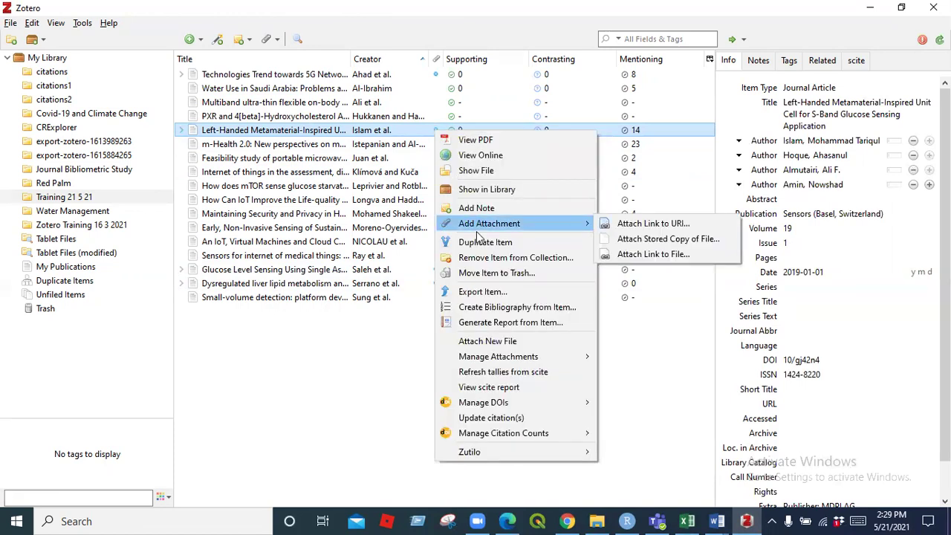
mouse_move(485, 359)
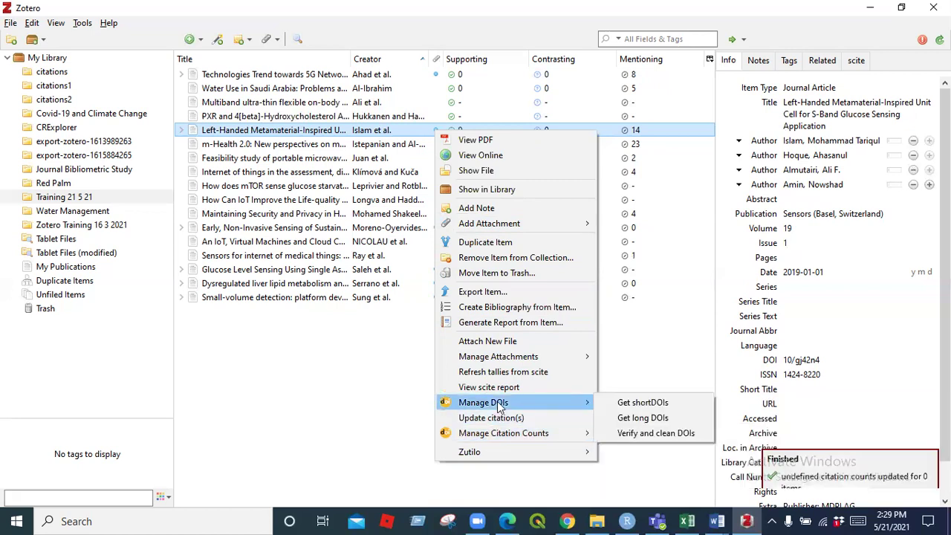
mouse_move(497, 359)
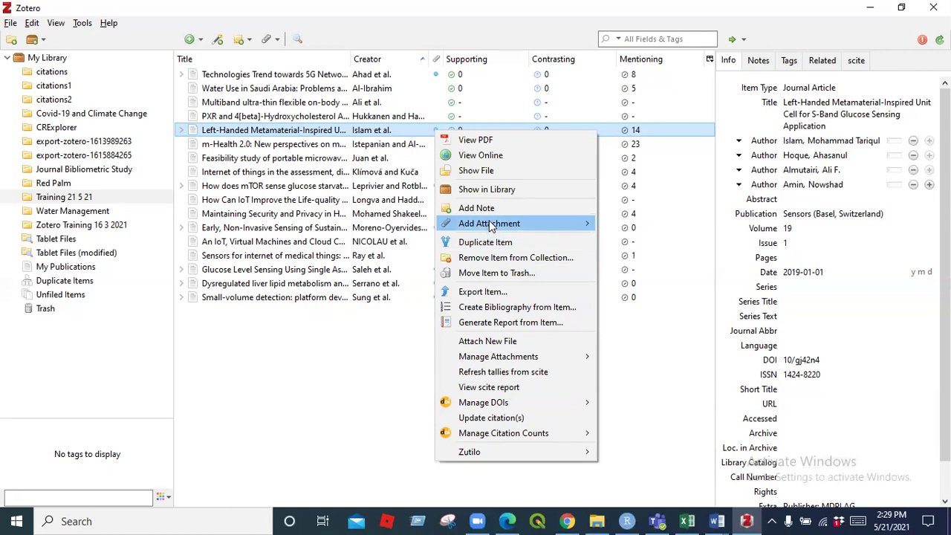
mouse_move(490, 225)
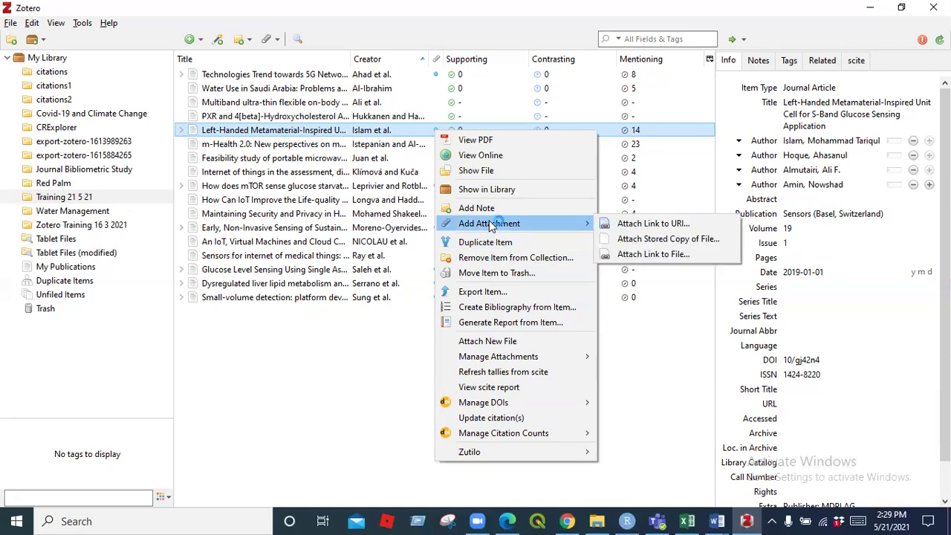
left_click(478, 142)
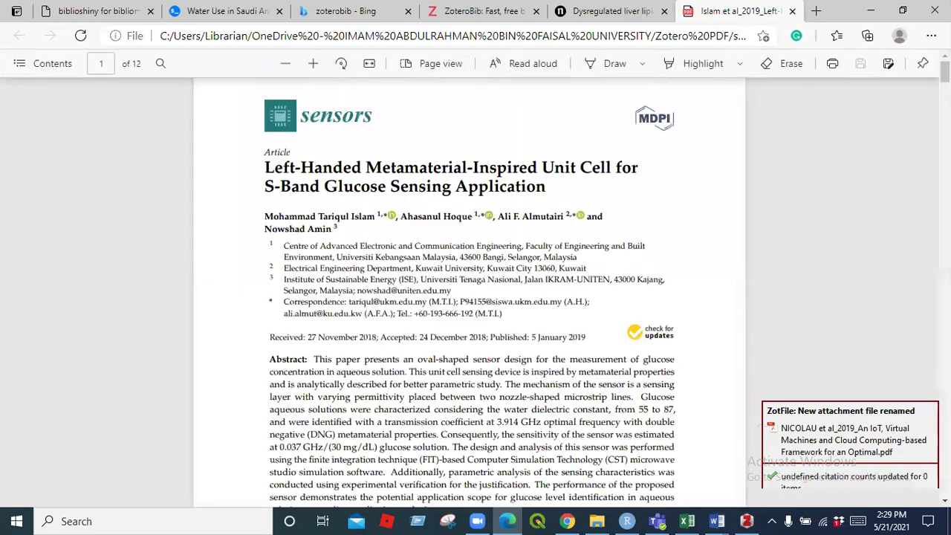
Highlight in green the paragraph on page 2 starting with "Non-invasive or nominally invasive measuring techniques of glucose concentration".
scroll(470, 290, "down", 5)
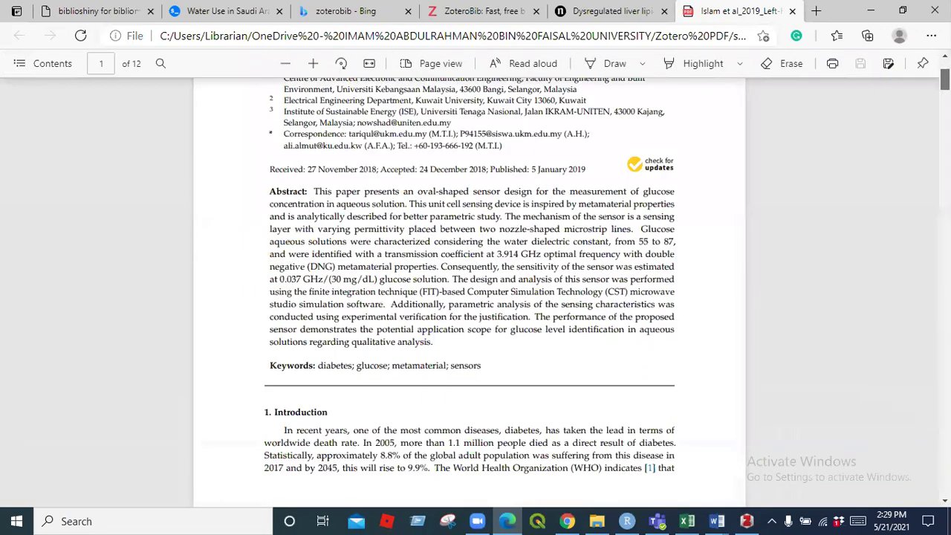
scroll(470, 290, "down", 10)
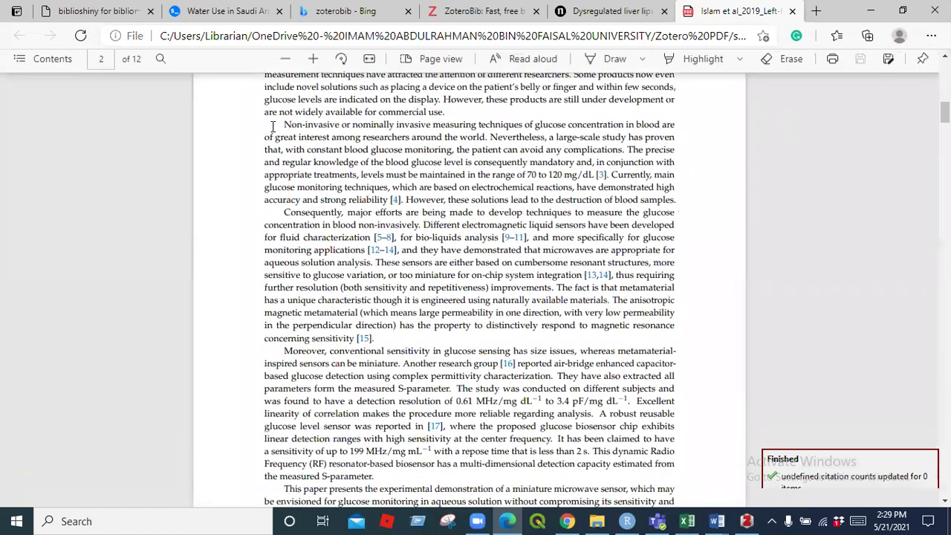
left_click_drag(285, 125, 676, 204)
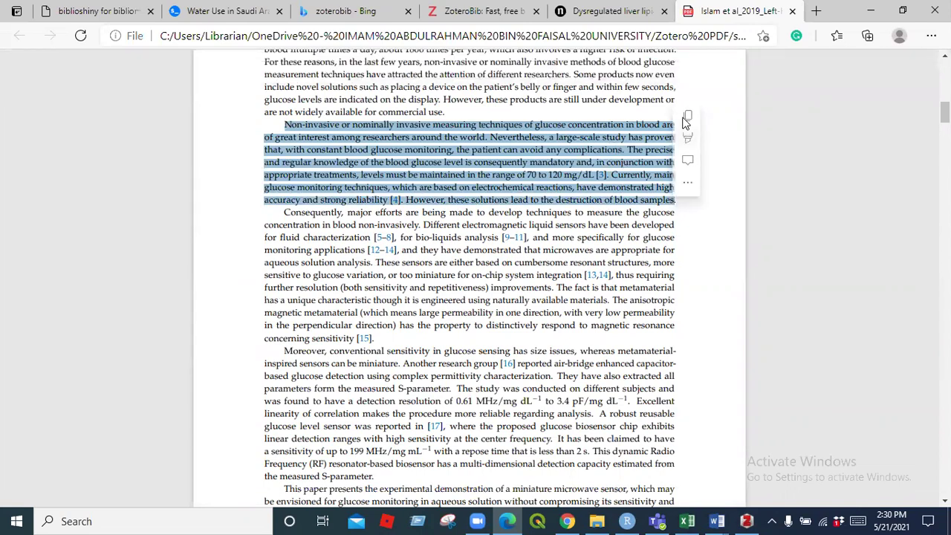
mouse_move(685, 120)
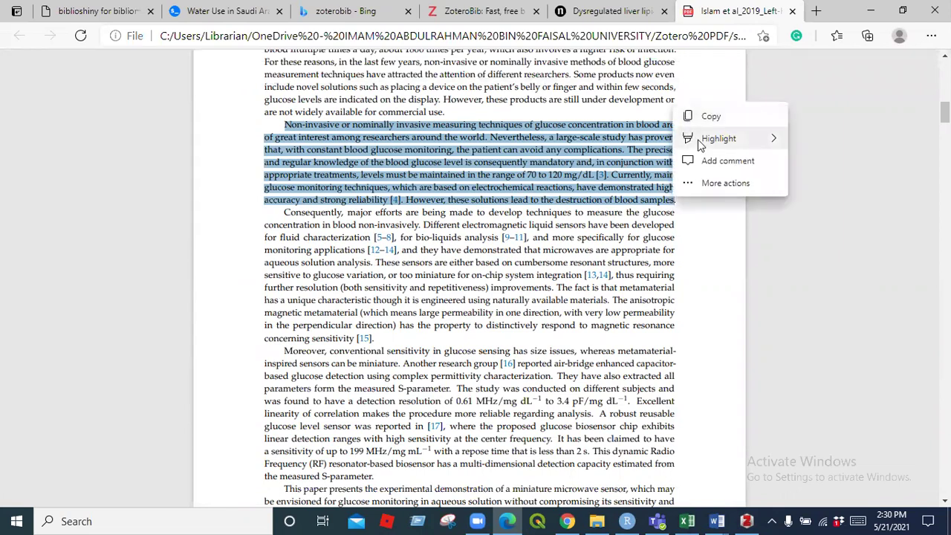
mouse_move(773, 141)
left_click(830, 164)
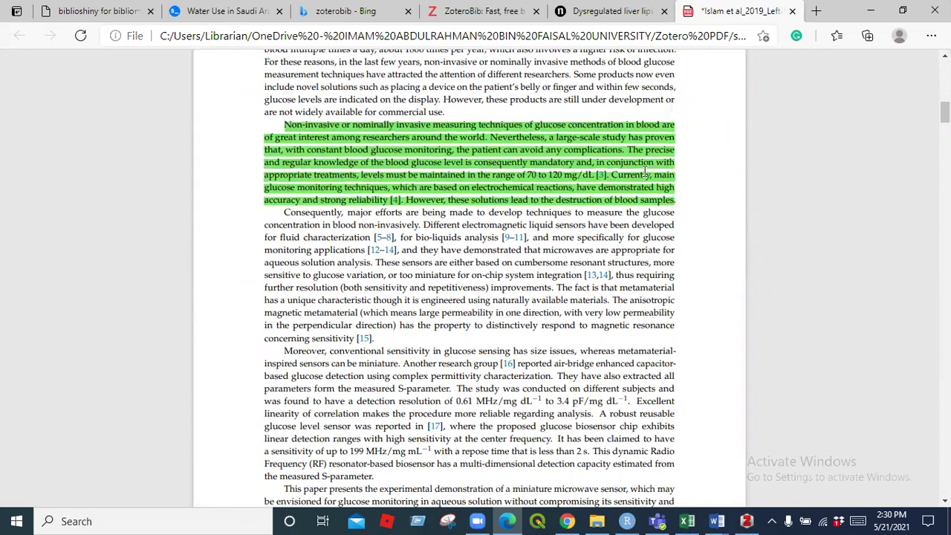
Add the comment "Glucose level sensing" to the green highlighted paragraph and save the comment.
left_click(797, 35)
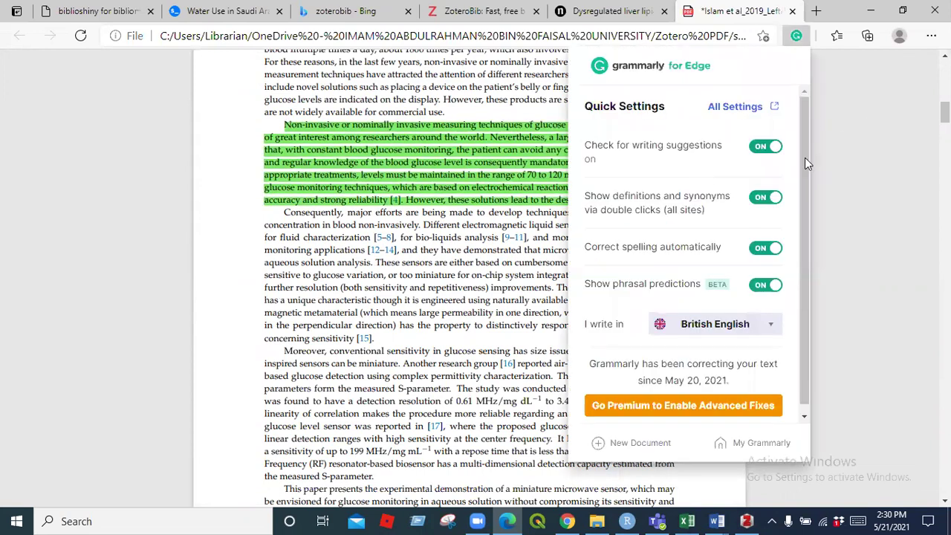
scroll(805, 167, "down", 1)
left_click(478, 182)
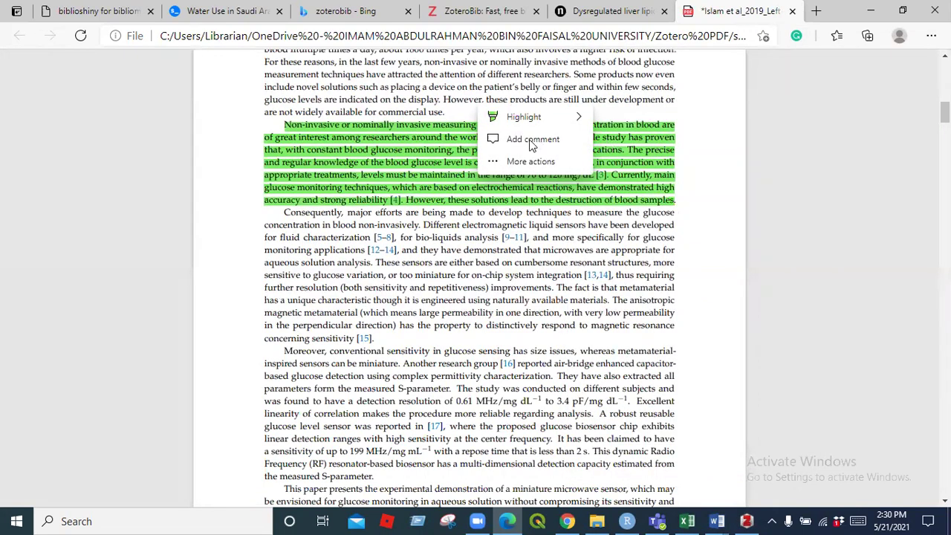
left_click(540, 140)
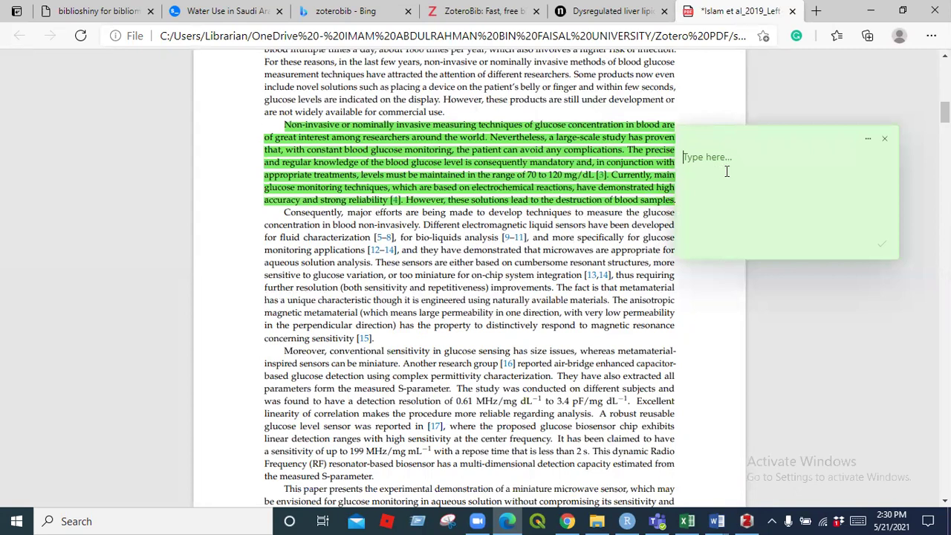
type("G")
type("lucose level sensing")
left_click(741, 156)
left_click(881, 245)
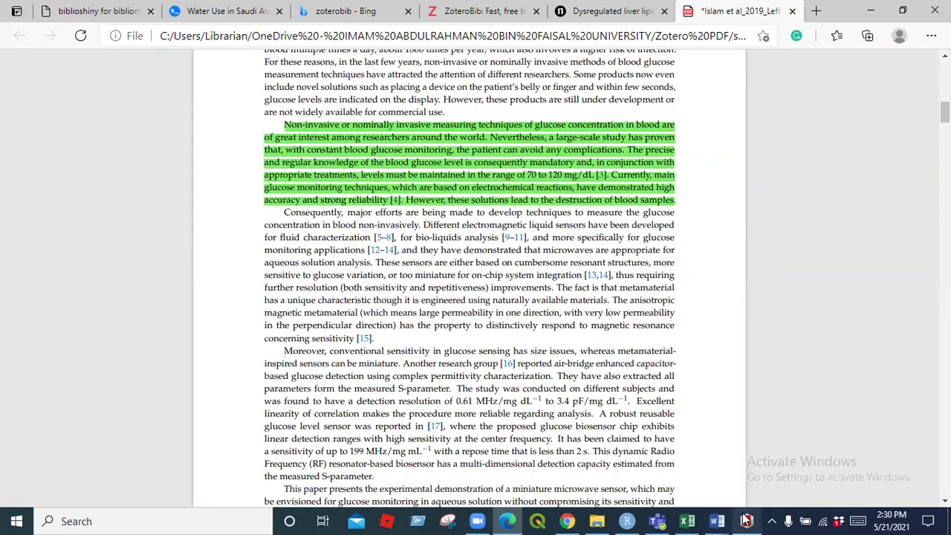
Save the annotated Left-Handed Metamaterial PDF with its highlight and comment, and close it.
left_click(793, 11)
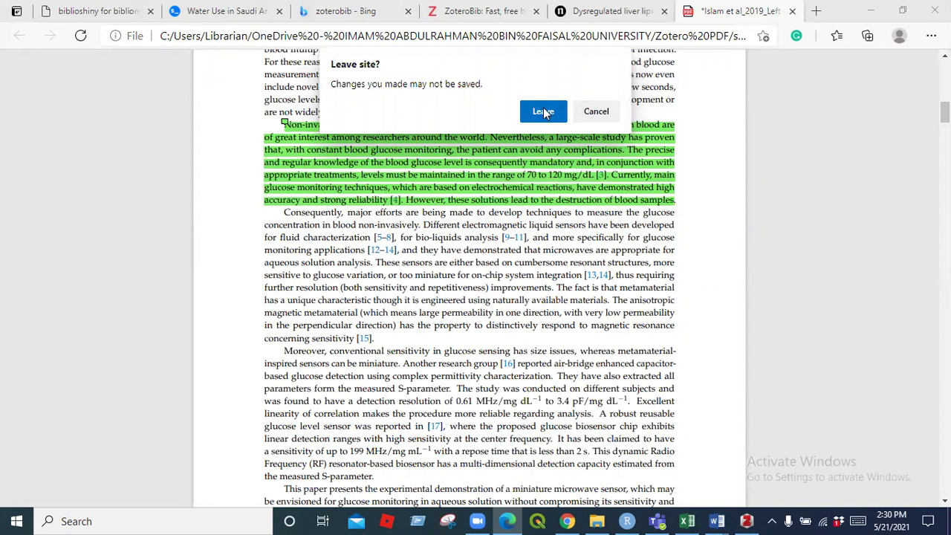
left_click(597, 112)
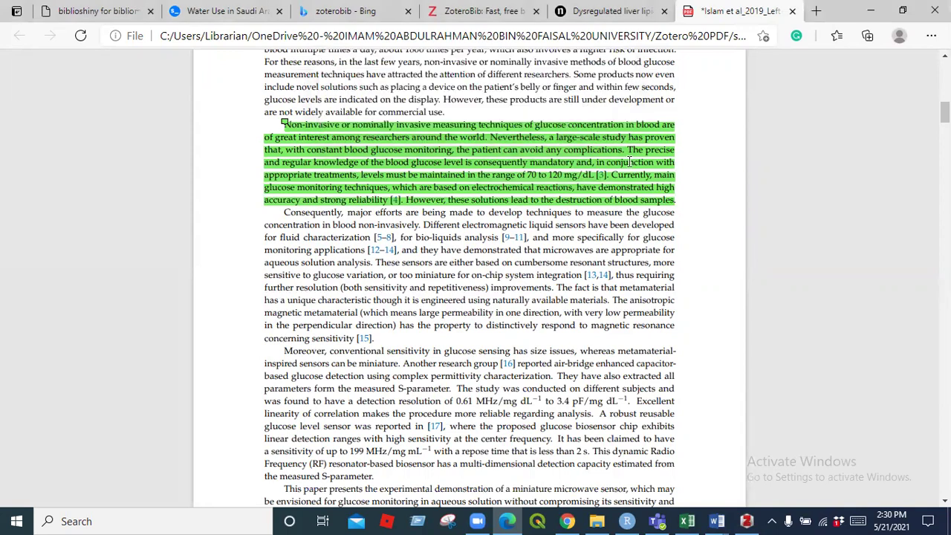
left_click(508, 154)
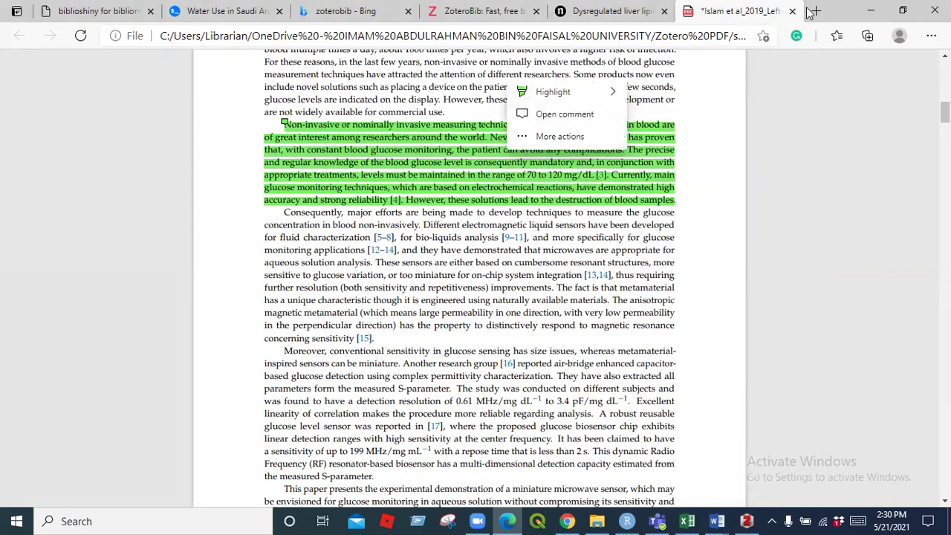
left_click(536, 143)
right_click(535, 138)
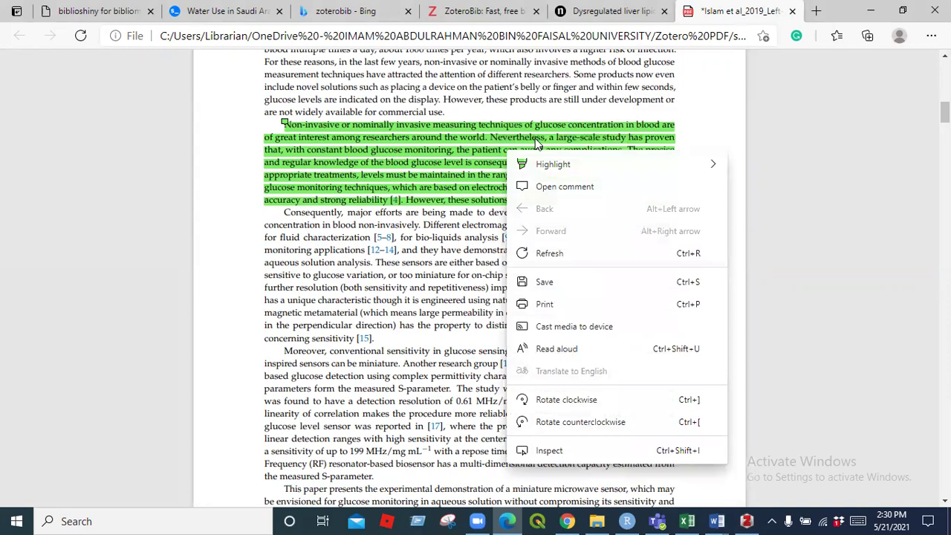
left_click(539, 286)
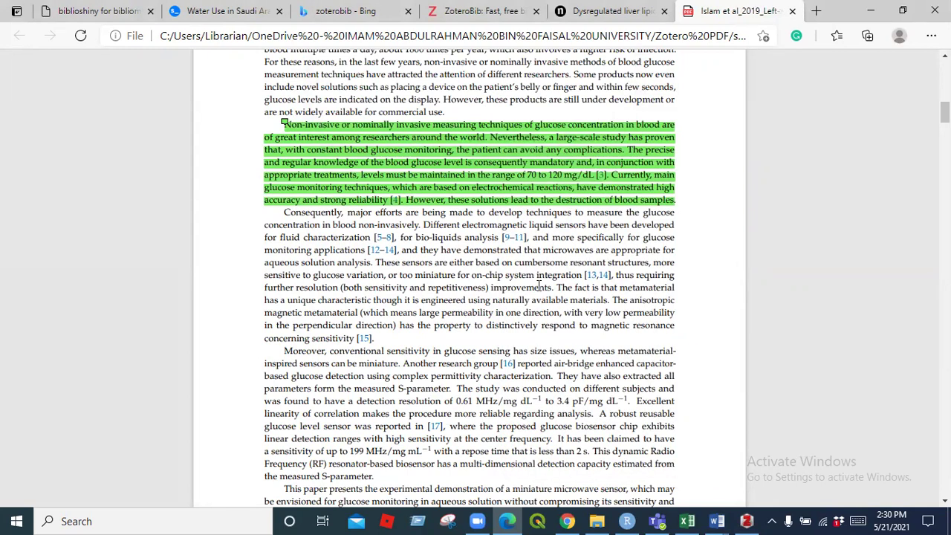
left_click(792, 12)
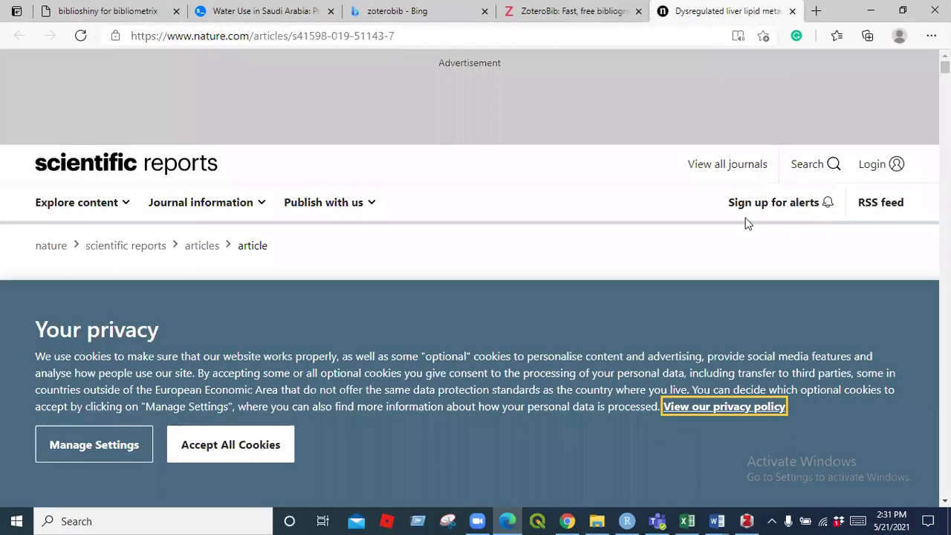
Return to Zotero and look through the tags, notes, related items and scite details of the Left-Handed Metamaterial article.
left_click(746, 521)
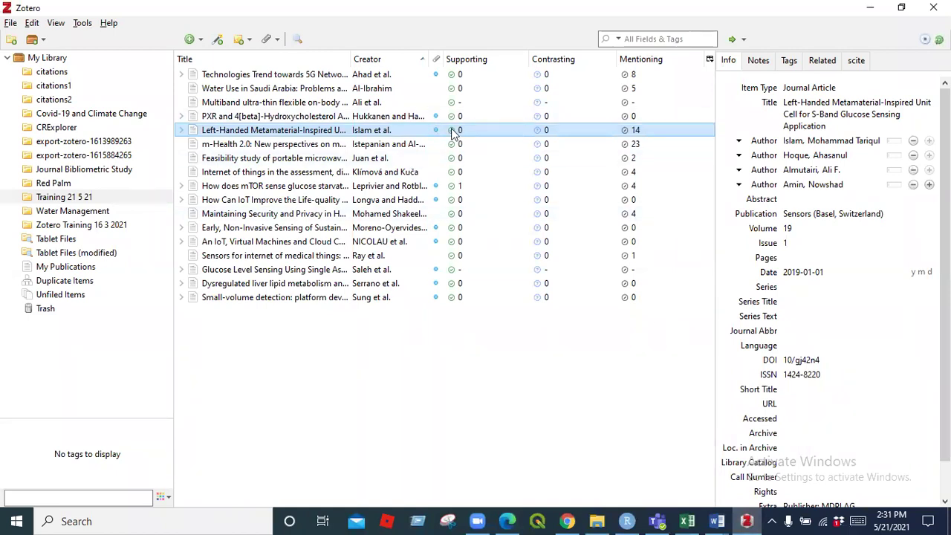
left_click(790, 63)
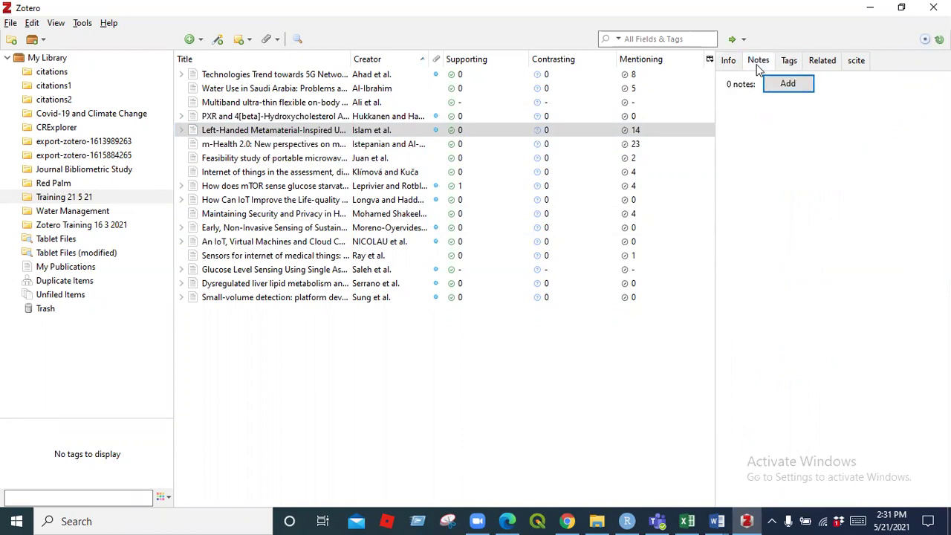
left_click(821, 62)
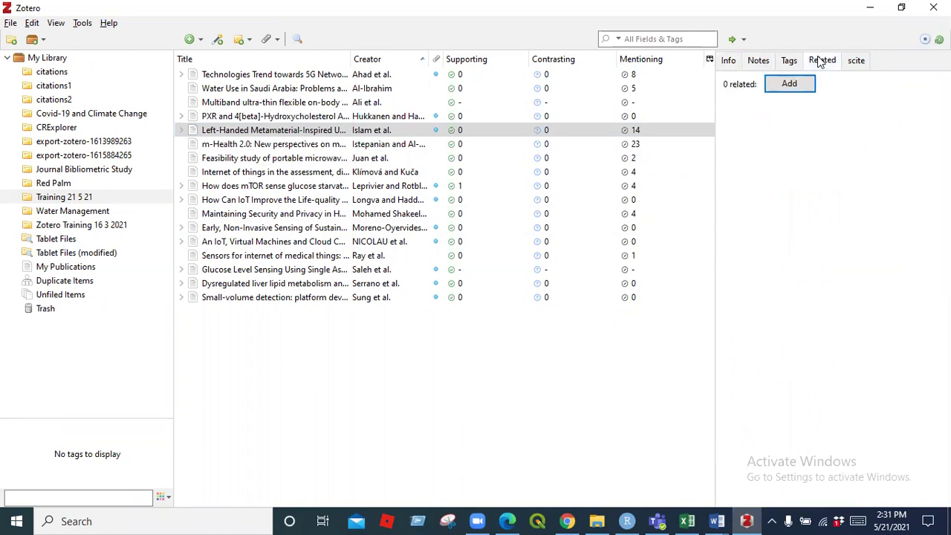
left_click(860, 61)
left_click(758, 64)
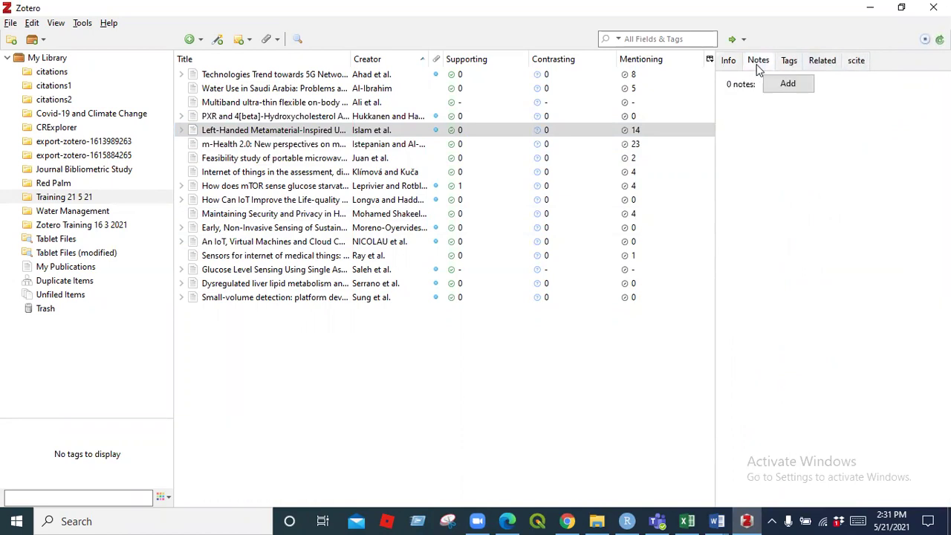
left_click(728, 63)
Reopen the Left-Handed Metamaterial PDF, check the saved highlight and comment on page 2, close it and return to Zotero.
left_click(437, 133)
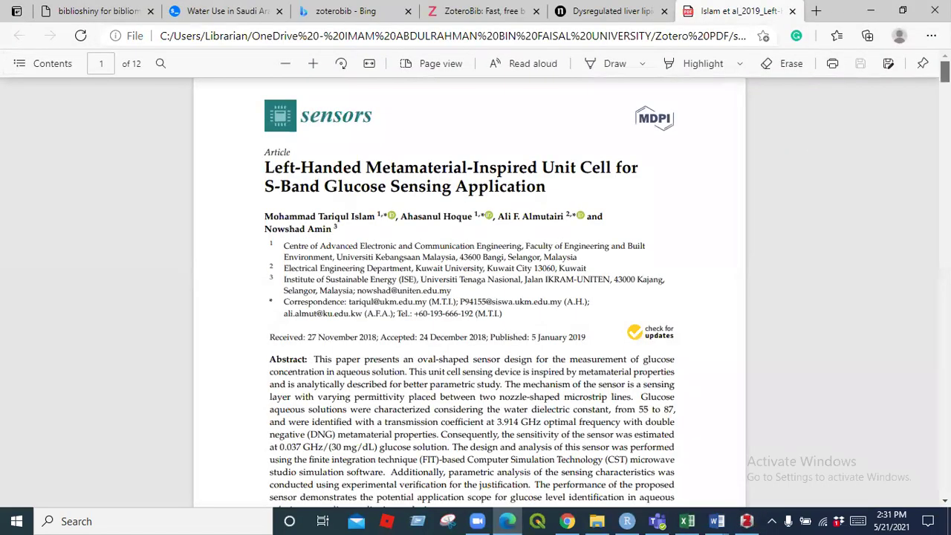
scroll(468, 290, "down", 5)
scroll(469, 290, "down", 5)
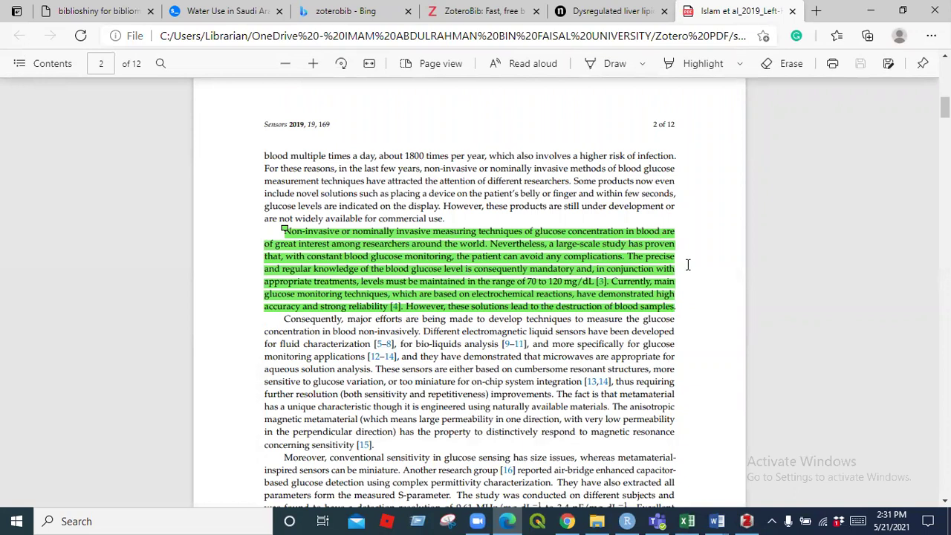
mouse_move(283, 229)
left_click(793, 11)
left_click(747, 521)
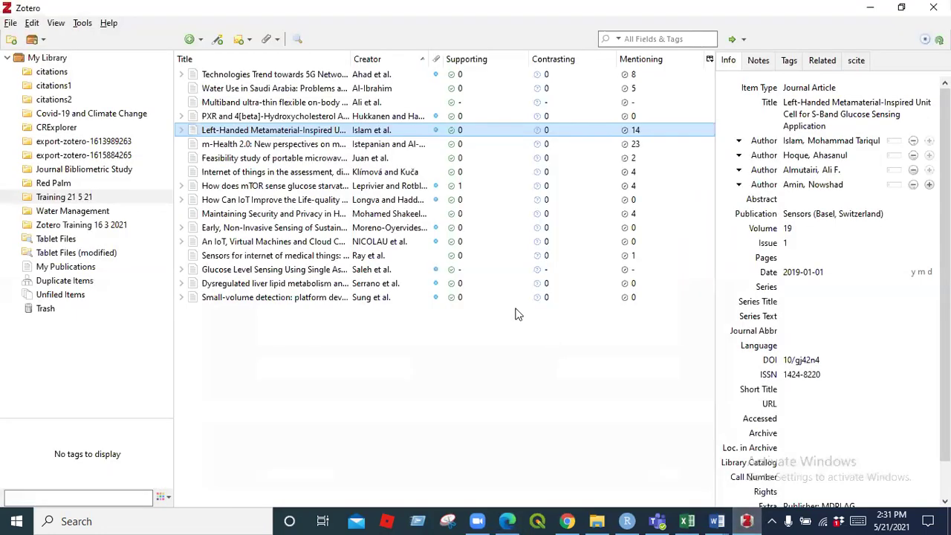
Review the file formats and the notes and files options offered for exporting the library, then leave without exporting.
left_click(10, 23)
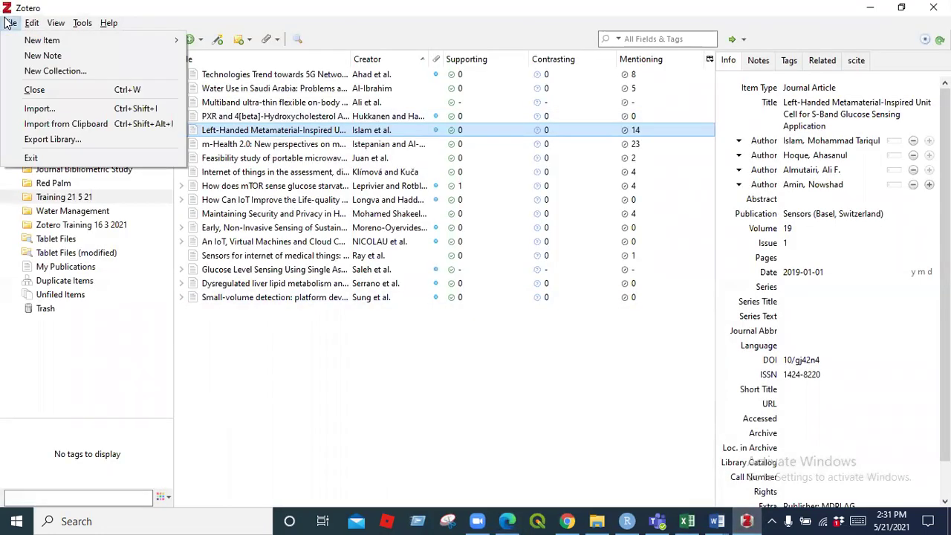
left_click(54, 140)
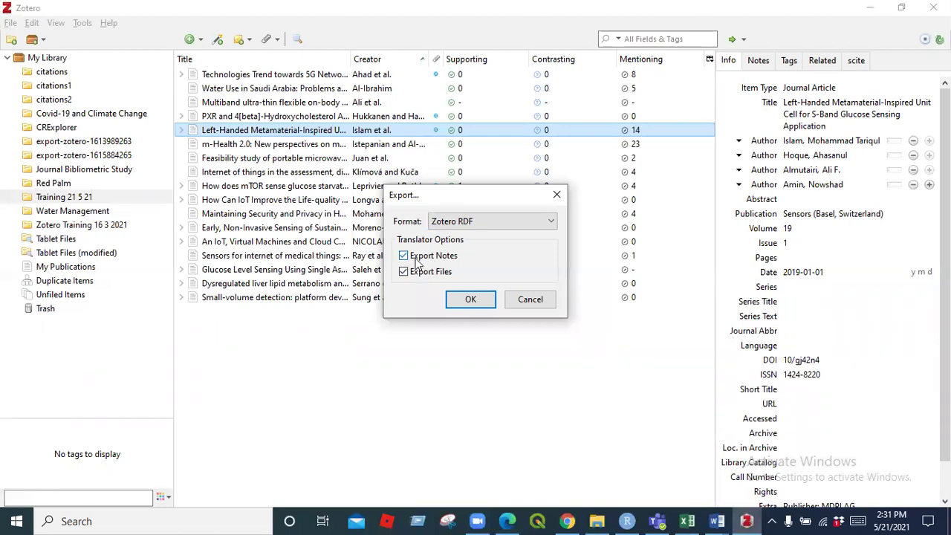
left_click(464, 223)
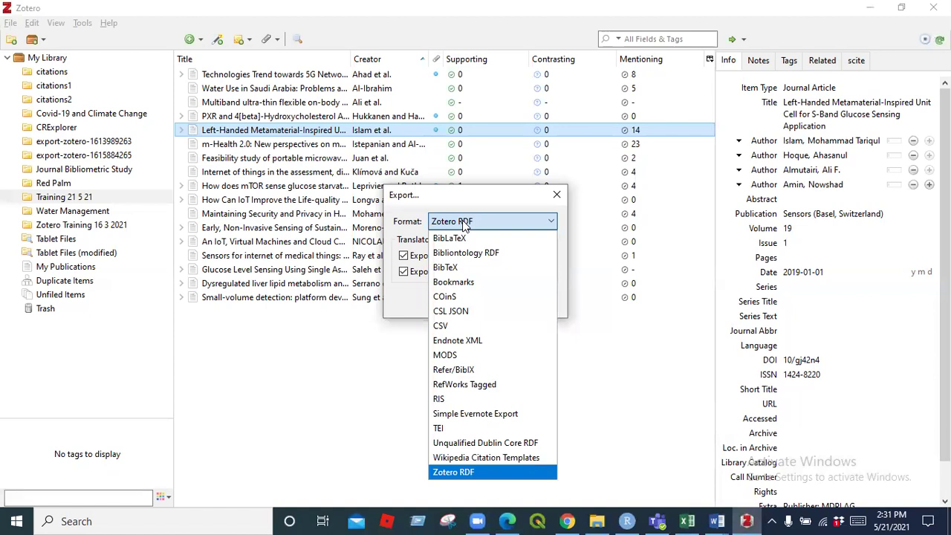
left_click(464, 224)
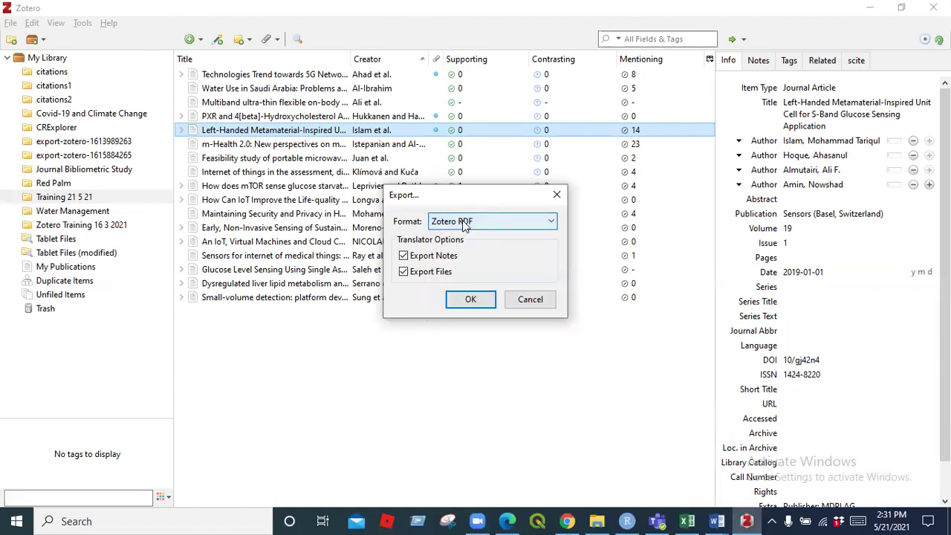
left_click(530, 300)
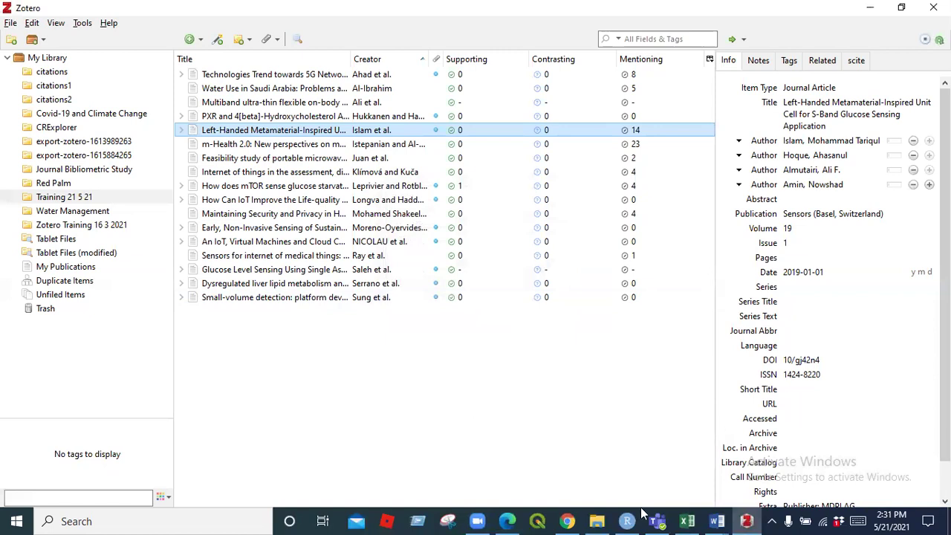
left_click(567, 521)
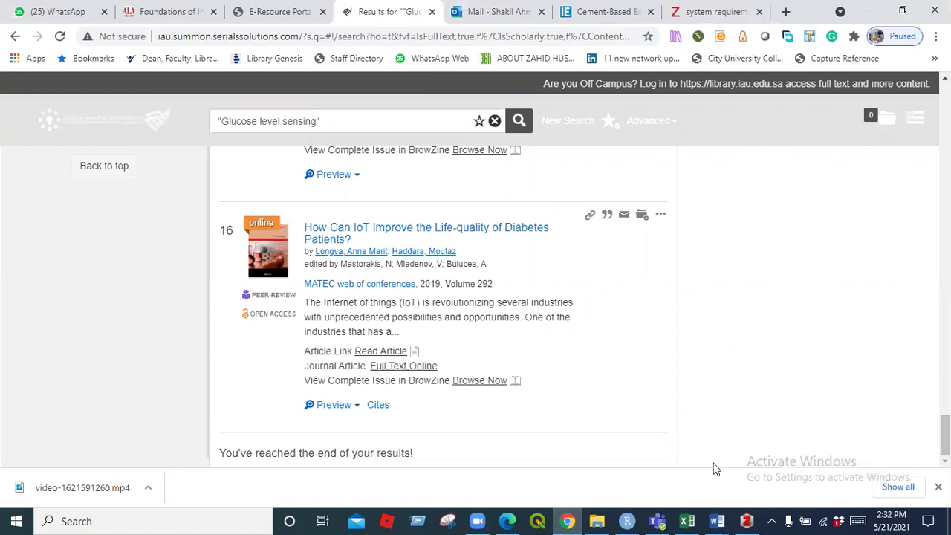
left_click(747, 521)
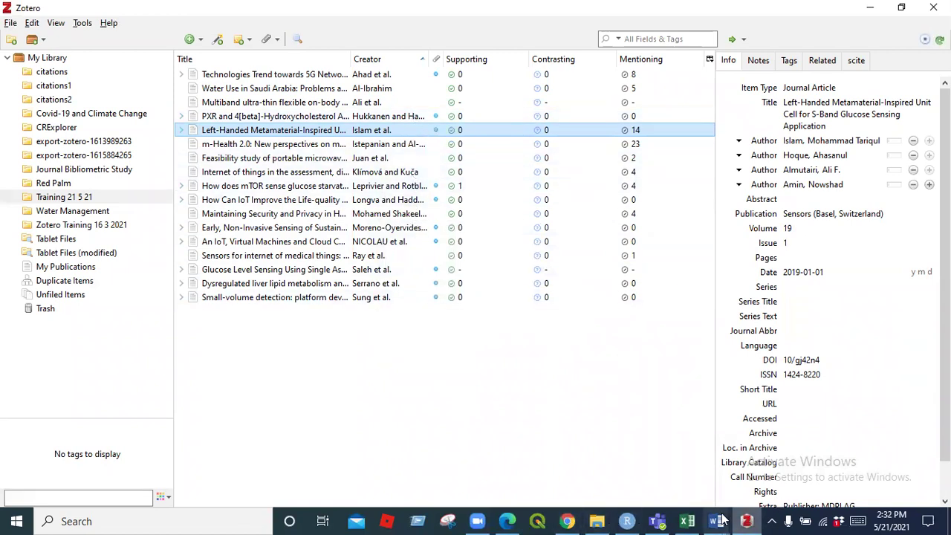
Switch to the blank Word document and write "Glucose level sensing" as its text.
mouse_move(721, 520)
left_click(778, 469)
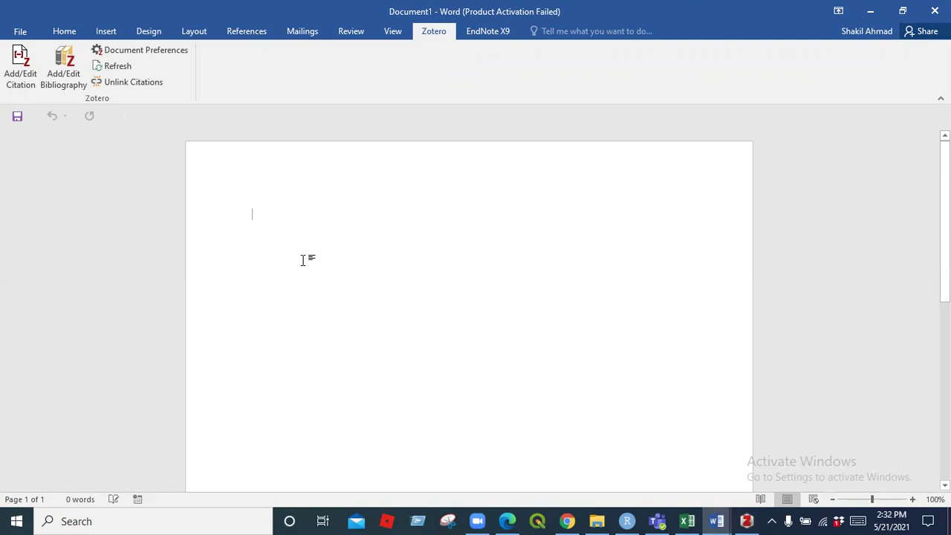
type("Glu")
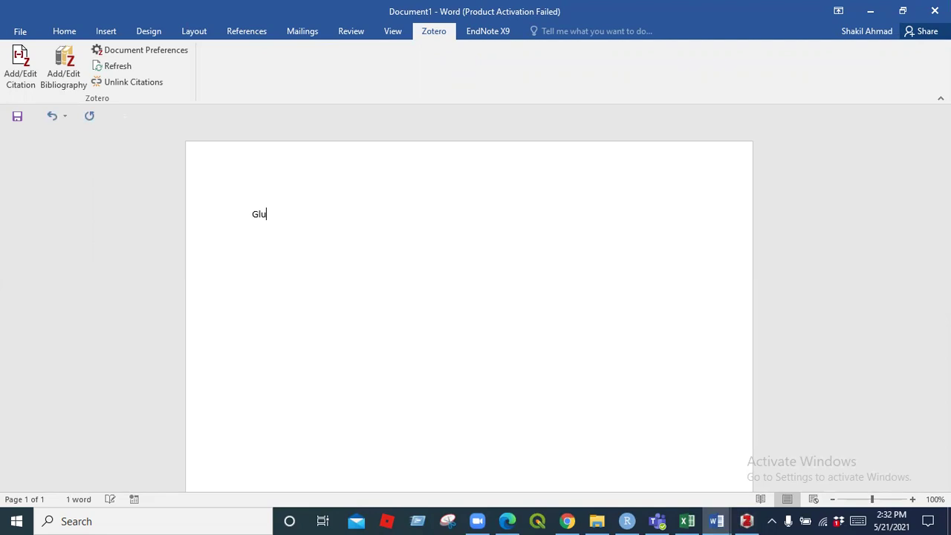
type("cose level sensing")
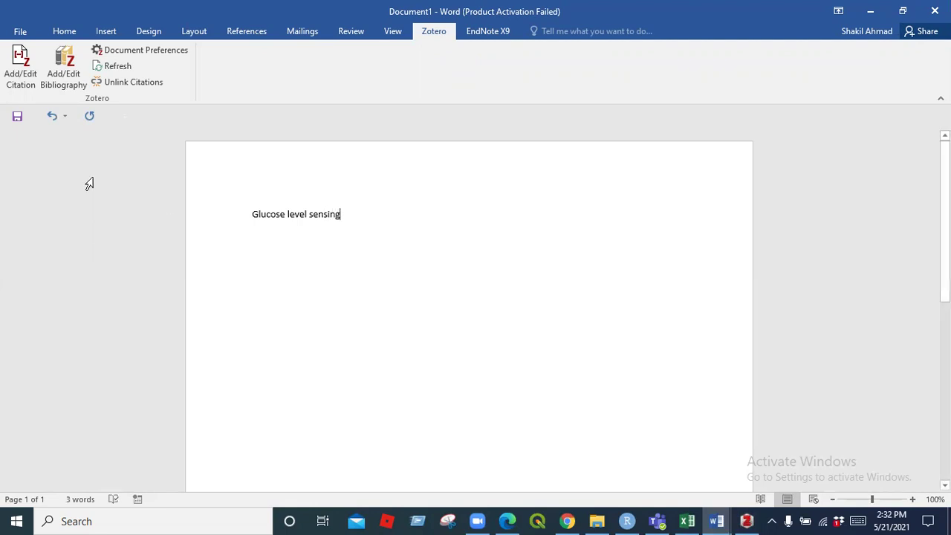
Start a Zotero citation after "Glucose level sensing" and set the document's citation style to IEEE.
left_click(20, 60)
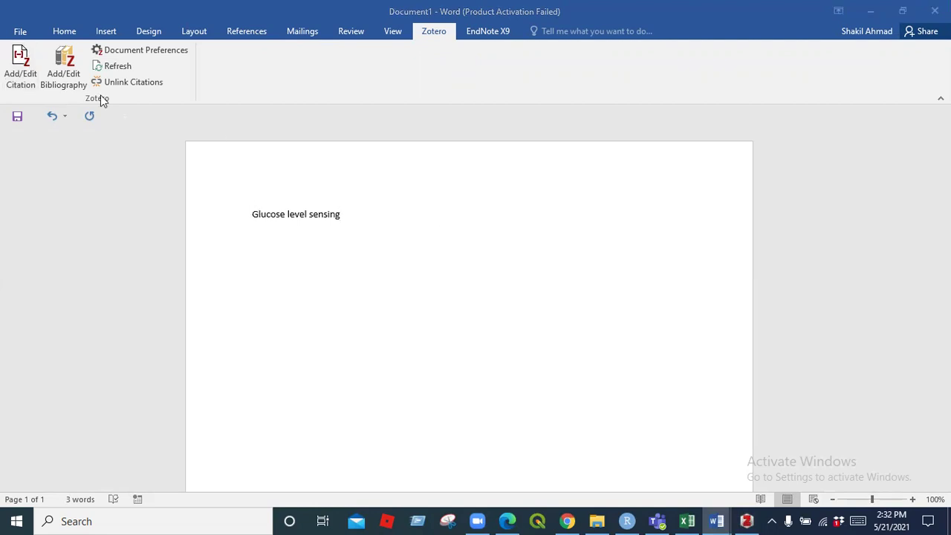
left_click(22, 61)
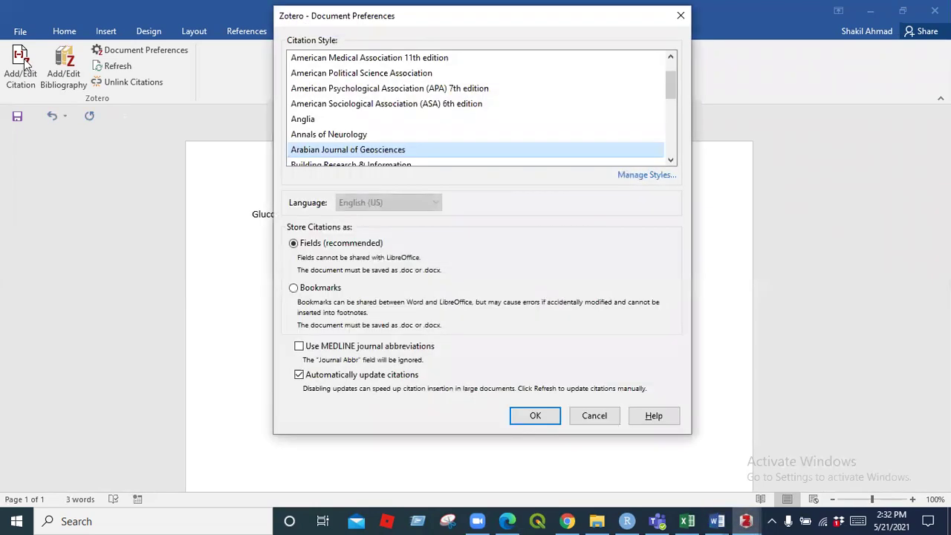
left_click_drag(666, 86, 672, 133)
left_click(311, 121)
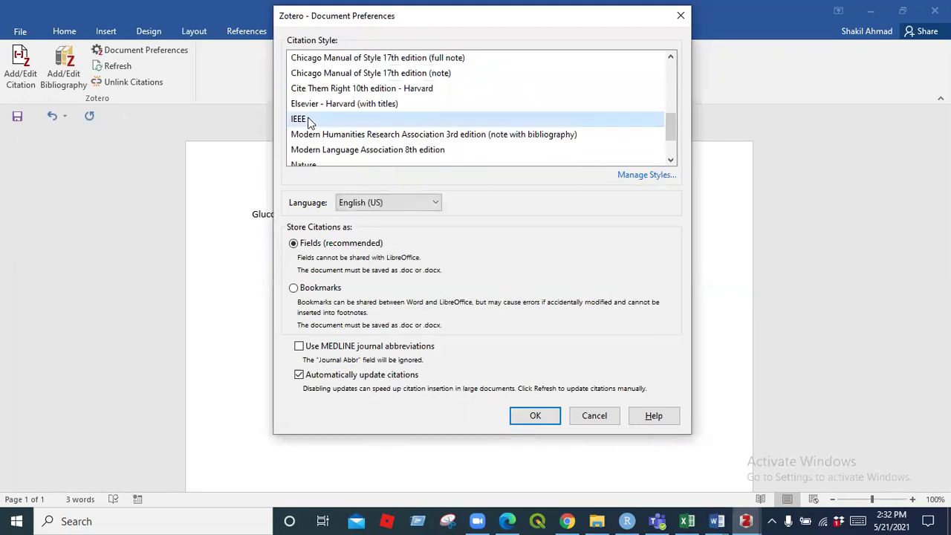
left_click(540, 415)
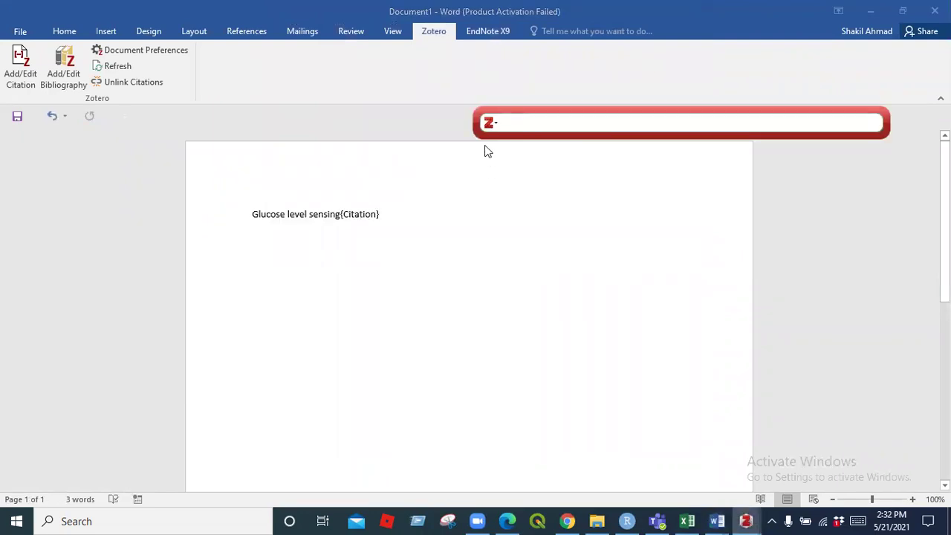
Search the citation sources for "glucose" and clear the search again.
left_click(492, 124)
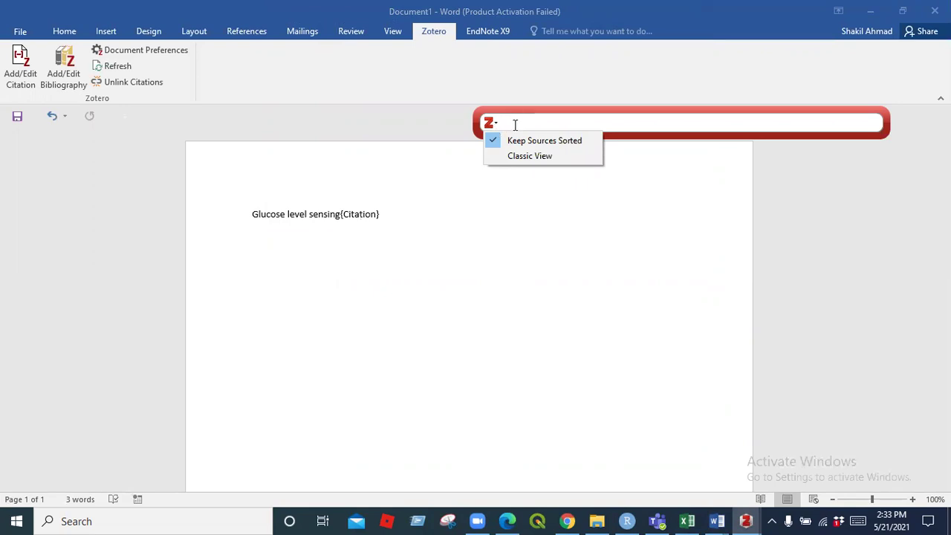
left_click(515, 125)
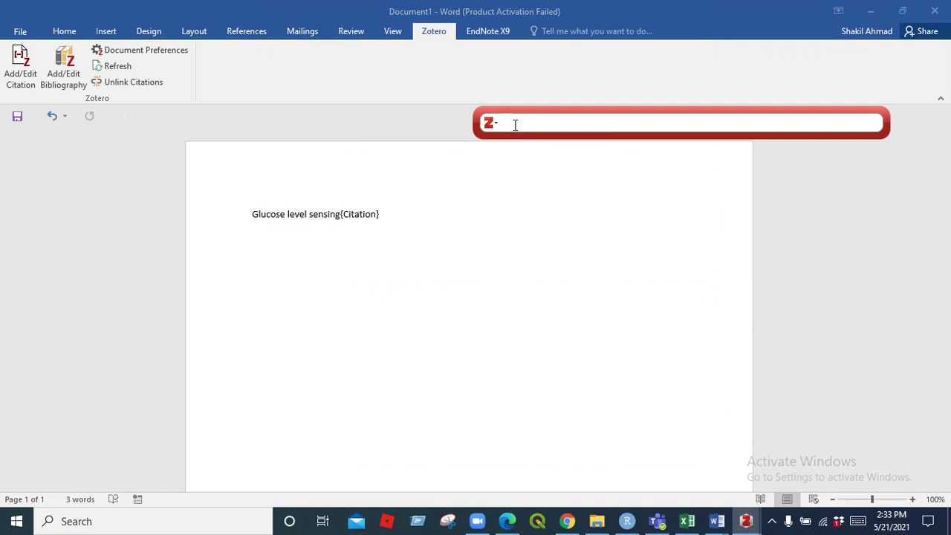
type("glucose")
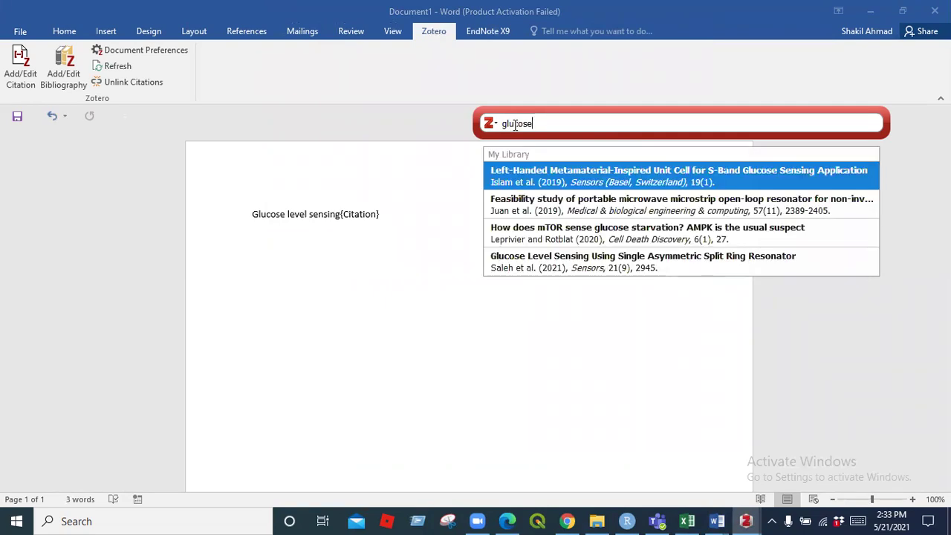
key("BackSpace")
key("BackSpace")
key("BackSpace")
key("BackSpace")
key("BackSpace")
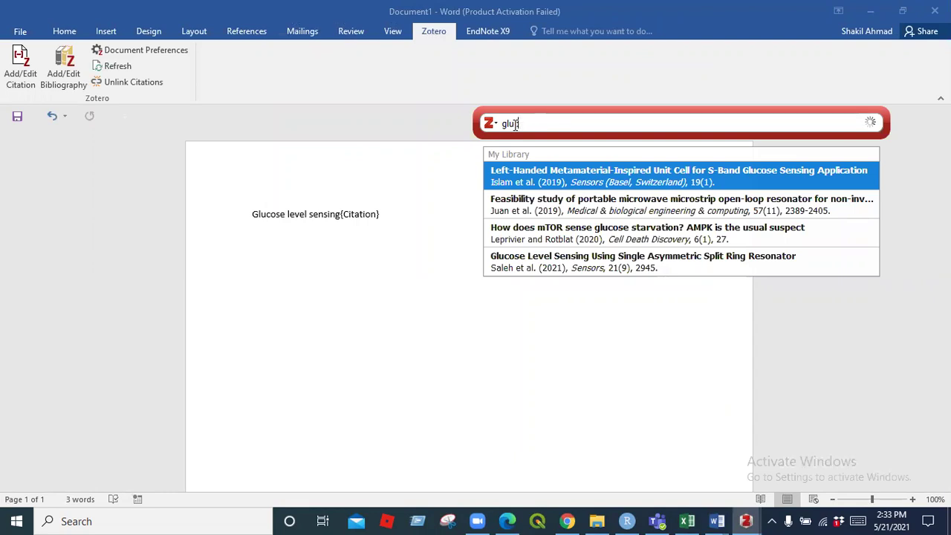
key("BackSpace")
key("BackSpace")
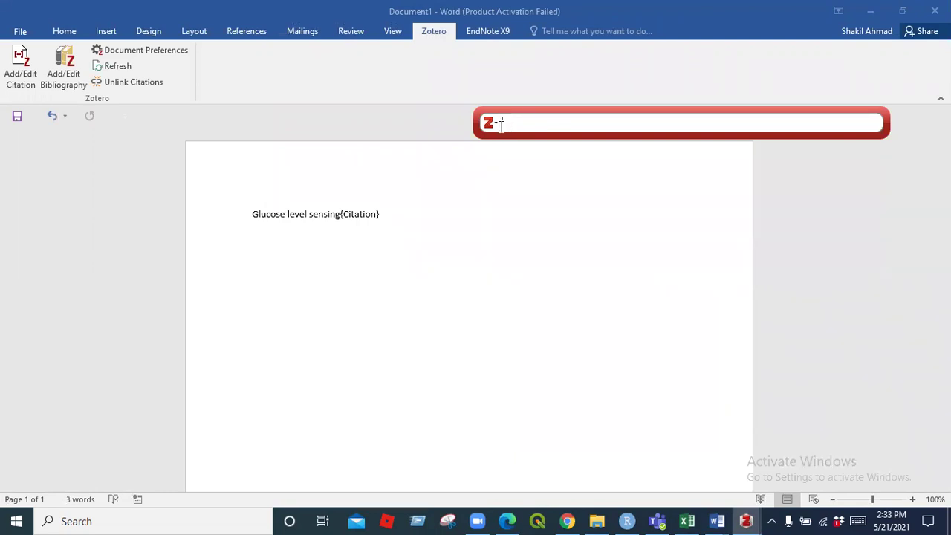
Cite the article "Left-Handed Metamaterial-Inspired Unit Cell" from the Training 21 5 21 collection after "Glucose level sensing", using the classic citation view.
left_click(495, 126)
left_click(507, 155)
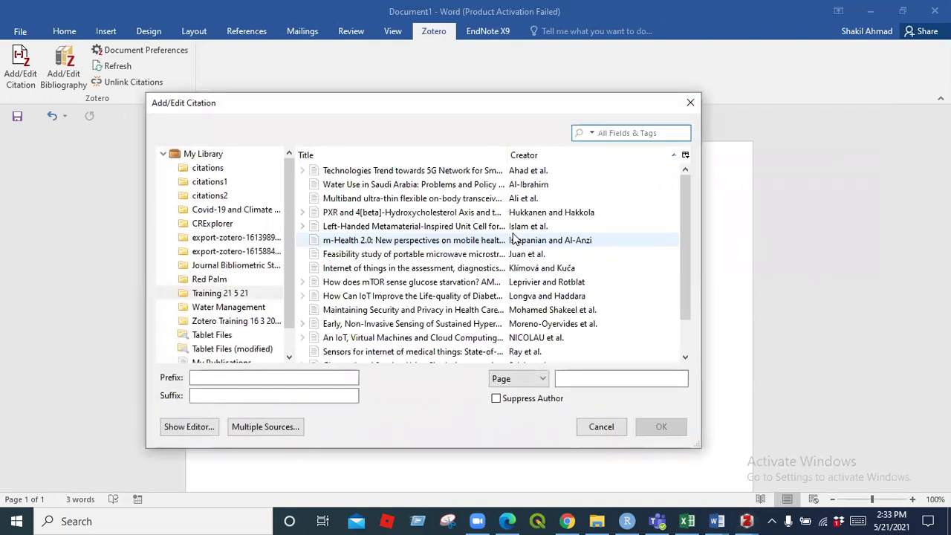
left_click(222, 295)
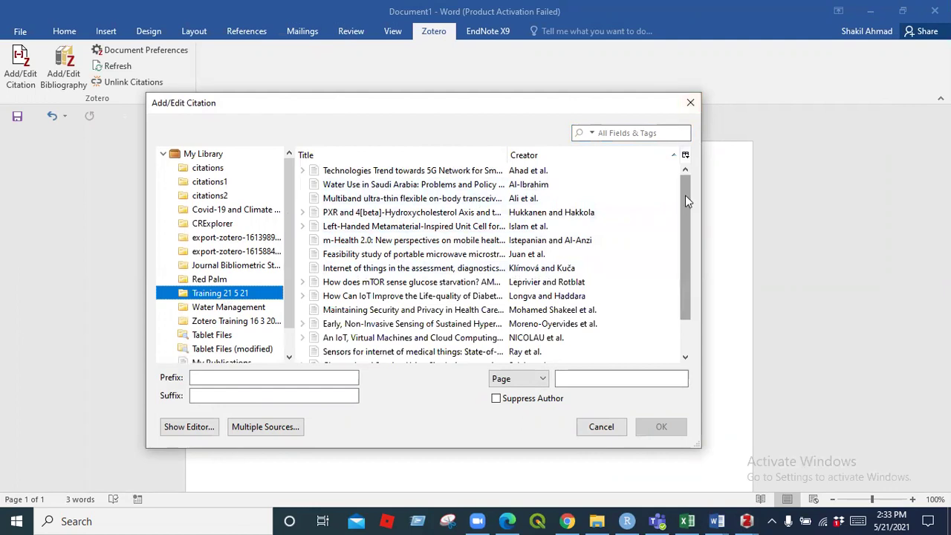
mouse_move(683, 187)
left_mouse_down()
mouse_move(687, 274)
mouse_move(686, 186)
left_mouse_up()
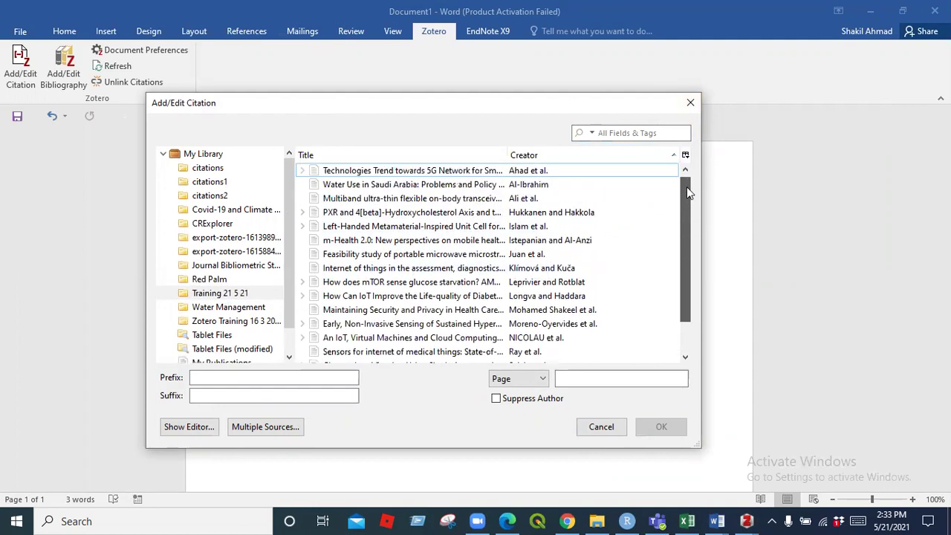
left_click(461, 186)
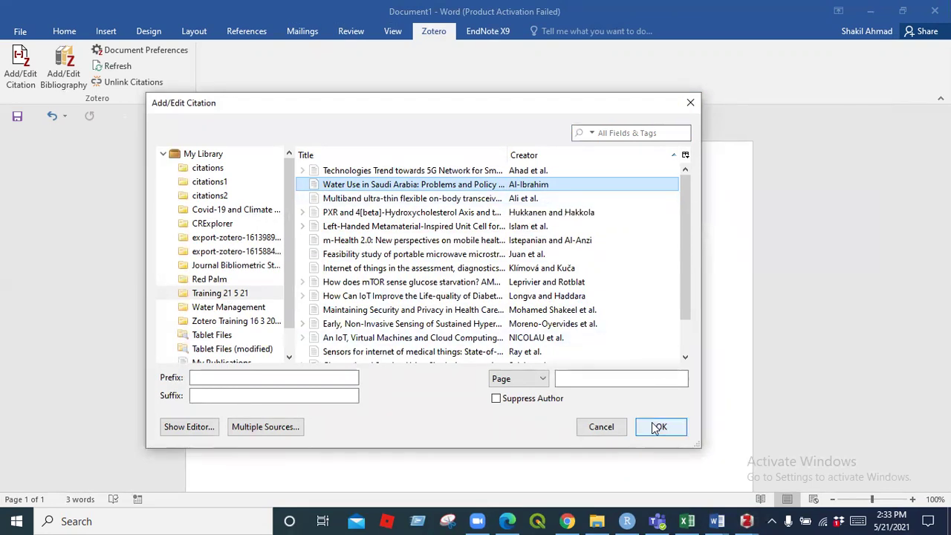
left_click(455, 226)
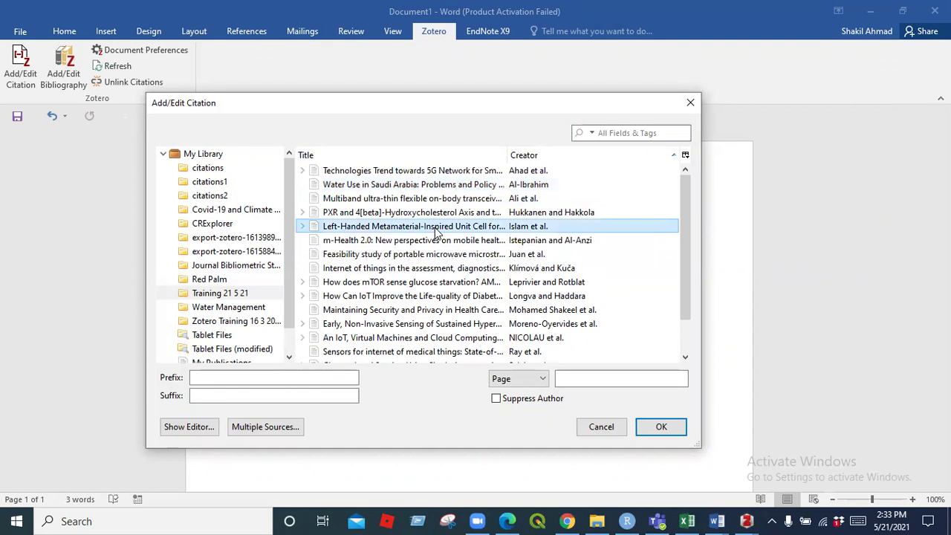
left_click(661, 427)
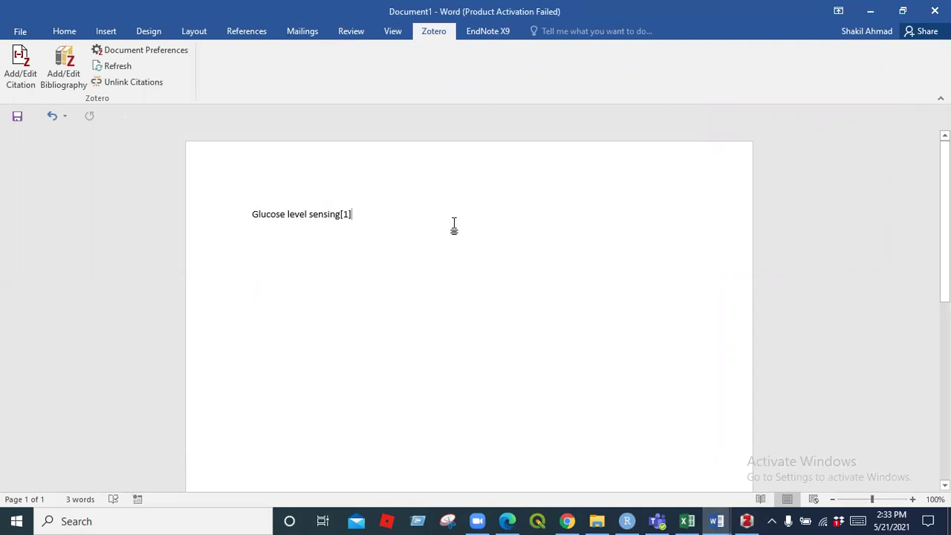
Insert the Zotero bibliography several blank lines below the cited text.
key("Return")
key("Return")
key("Return")
key("Return")
key("Return")
key("Return")
key("Return")
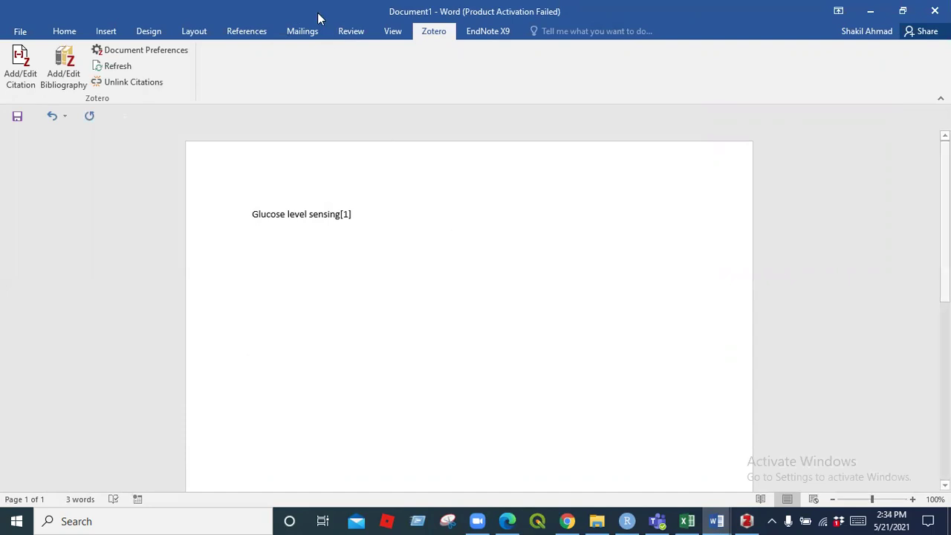
left_click(64, 67)
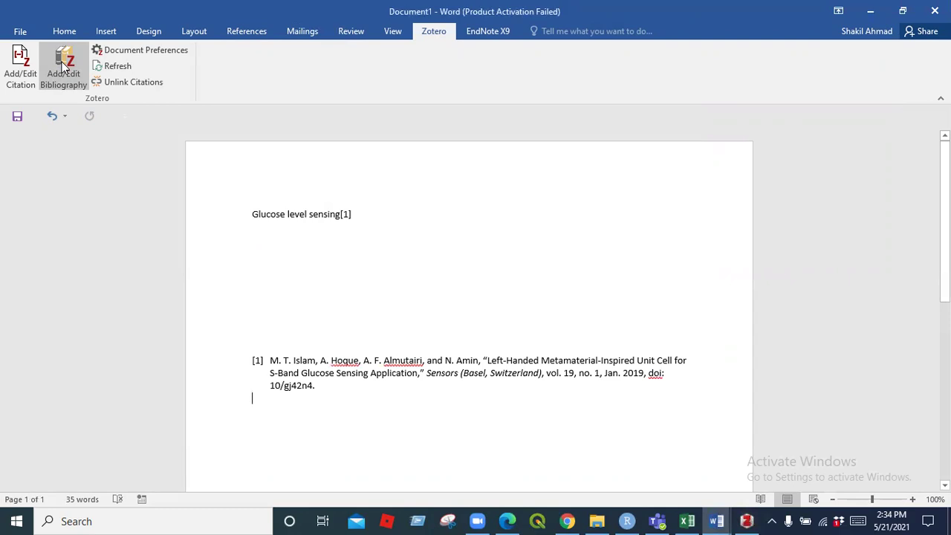
Write "Glucose level" on the same line after the first citation.
left_click(361, 215)
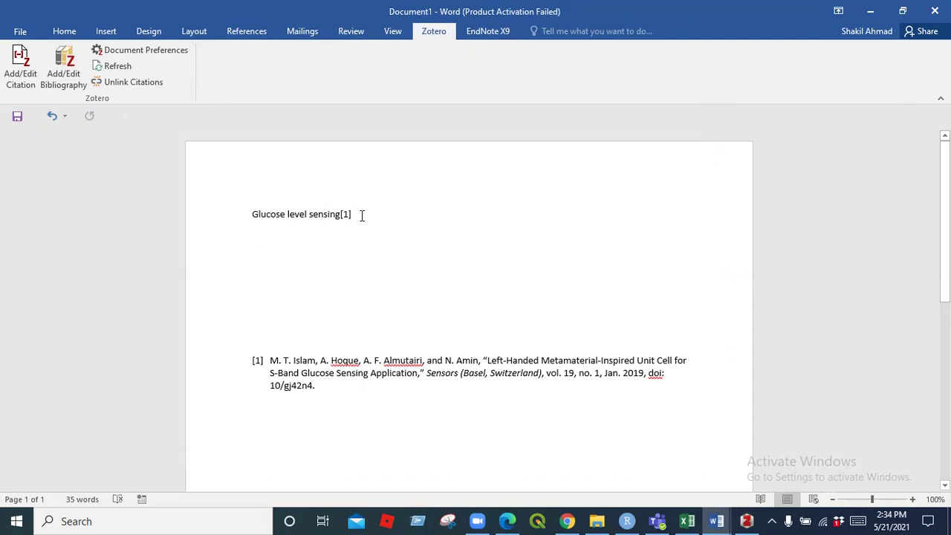
type("Blucose")
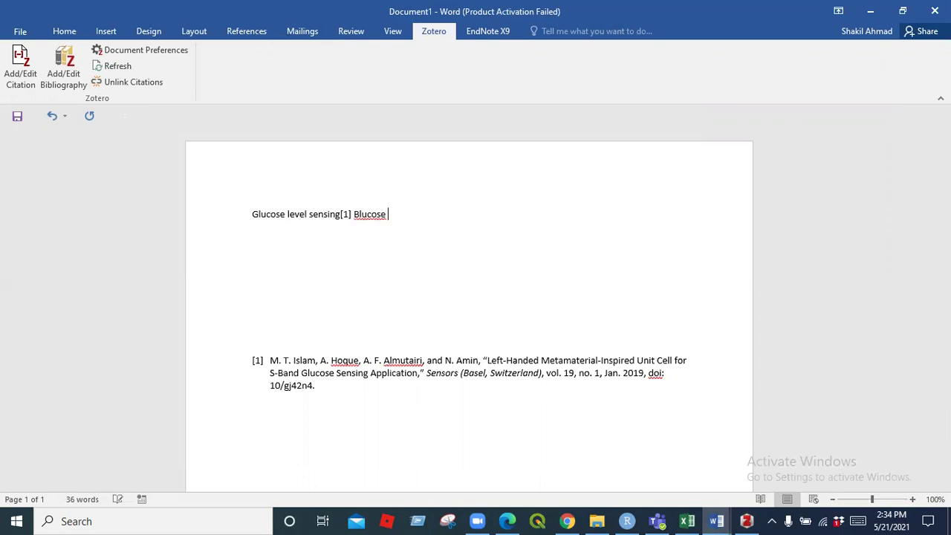
key("BackSpace")
key("BackSpace")
key("BackSpace")
key("BackSpace")
key("BackSpace")
key("BackSpace")
key("BackSpace")
key("BackSpace")
type("Glucose level")
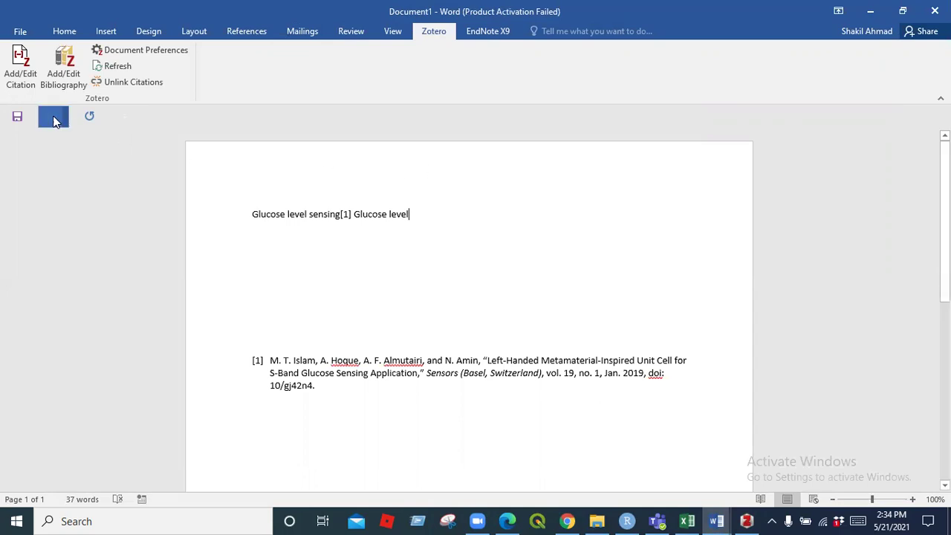
Insert a multiple-source citation after "Glucose level" with the Left-Handed Metamaterial, "How does mTOR sense glucose starvation" and "How Can IoT Improve the Life-quality" articles.
left_click(21, 65)
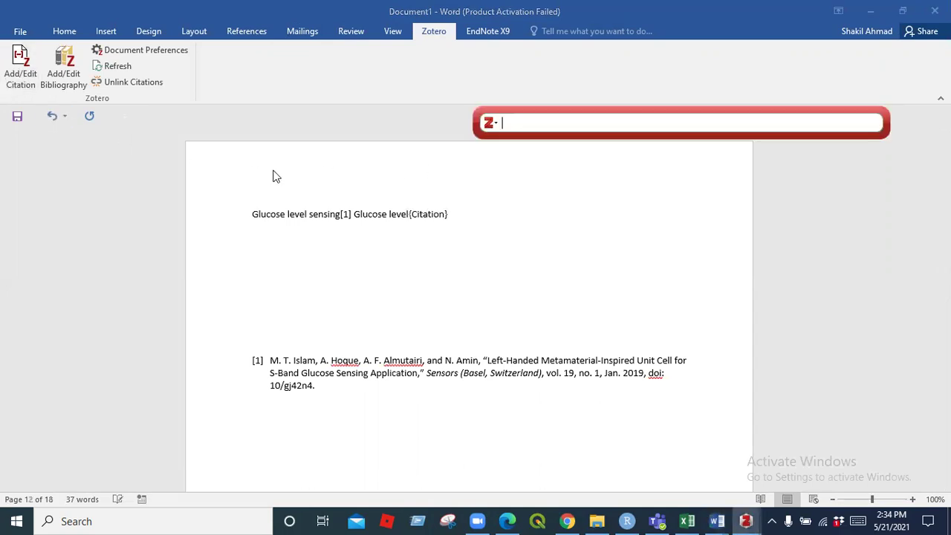
left_click(493, 126)
left_click(497, 154)
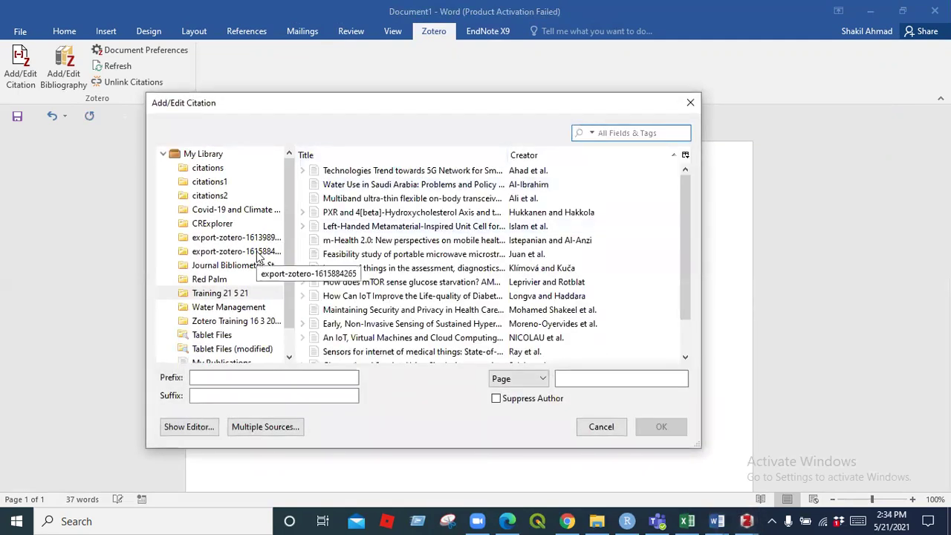
left_click(254, 428)
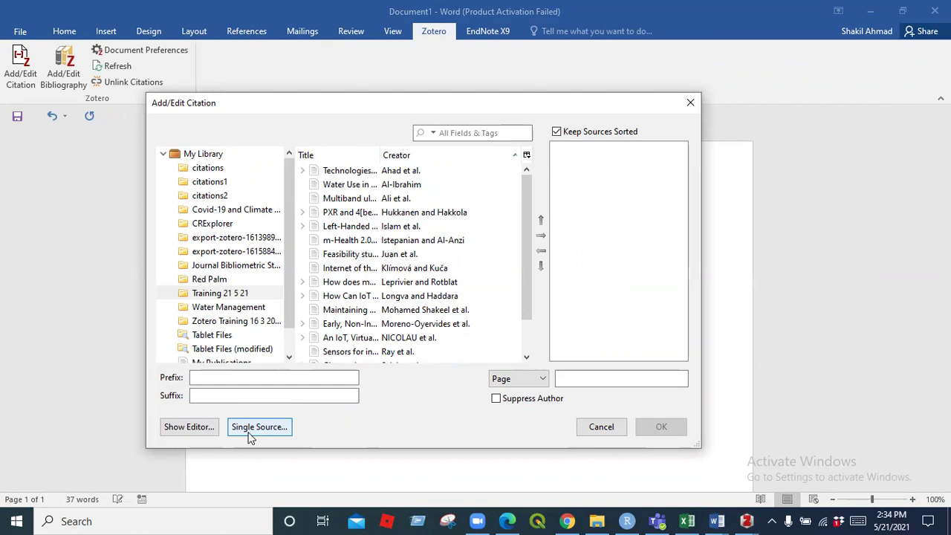
left_click(346, 227)
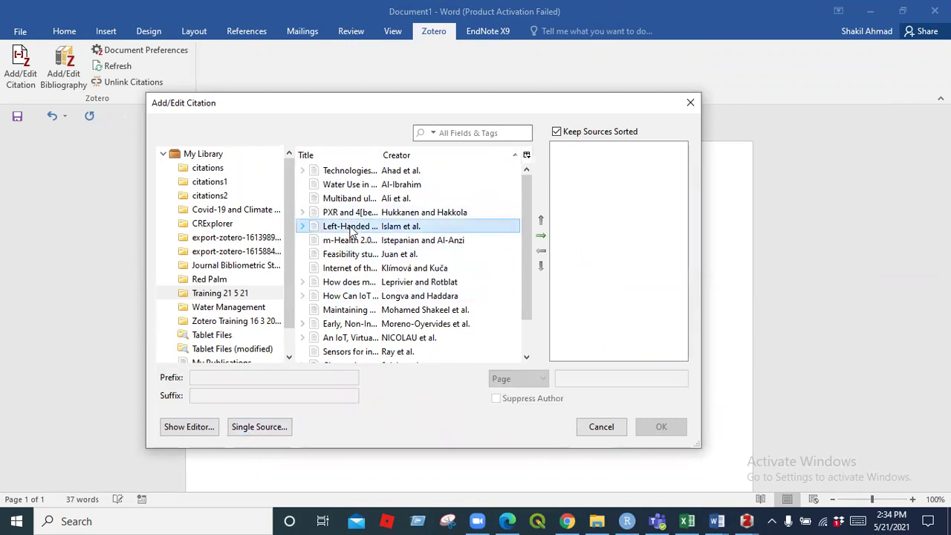
left_click(540, 236)
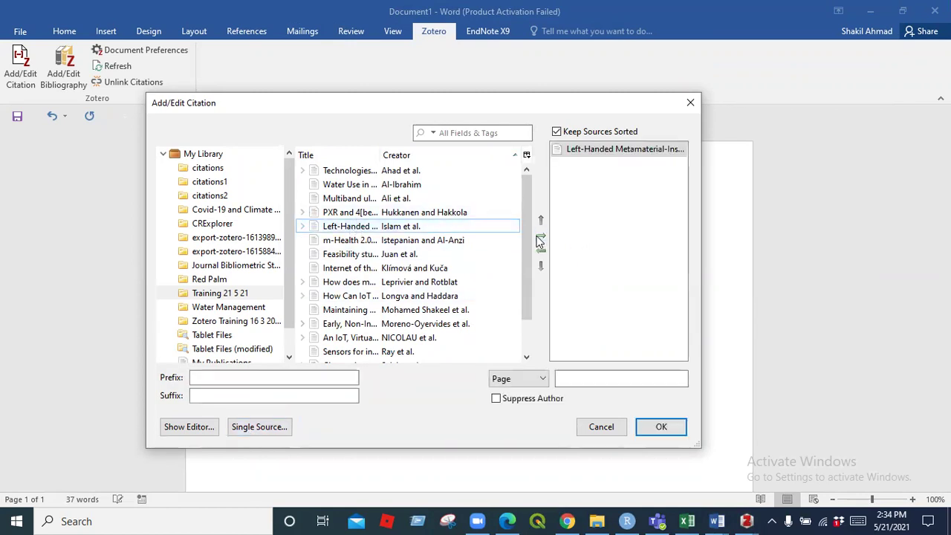
left_click(347, 287)
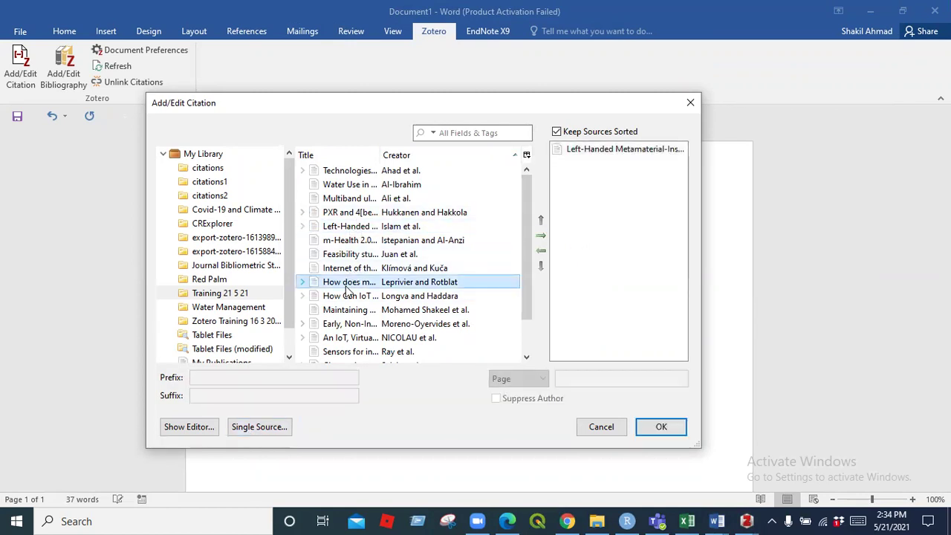
left_click(541, 237)
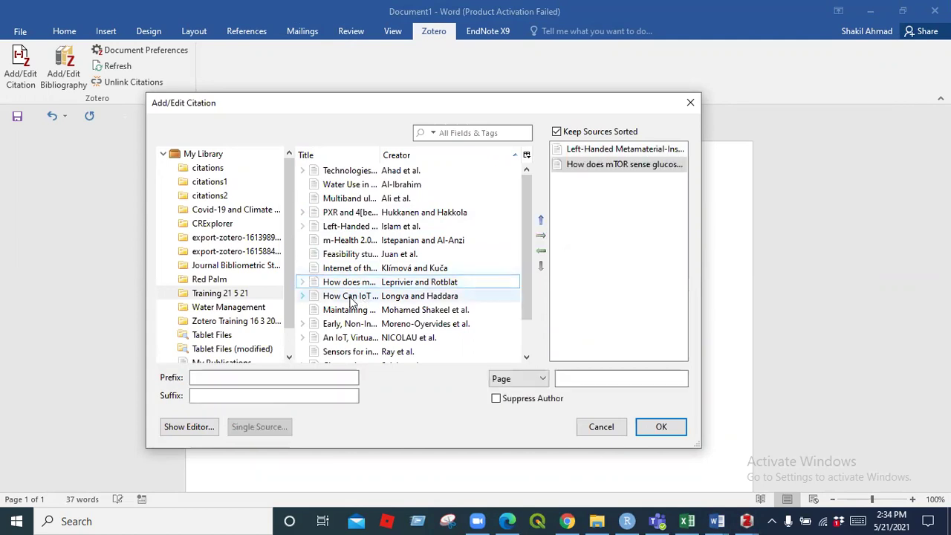
left_click(352, 297)
left_click(541, 236)
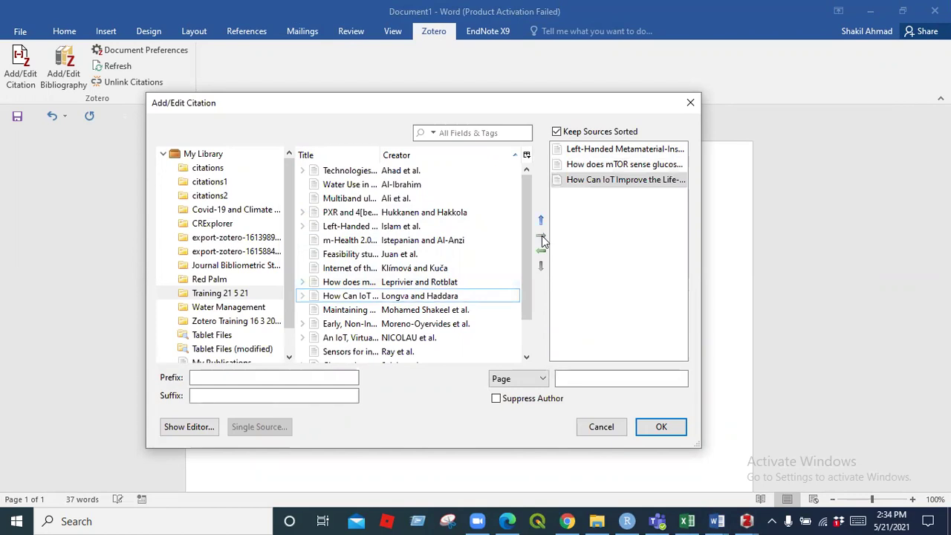
left_click(568, 379)
left_click(661, 426)
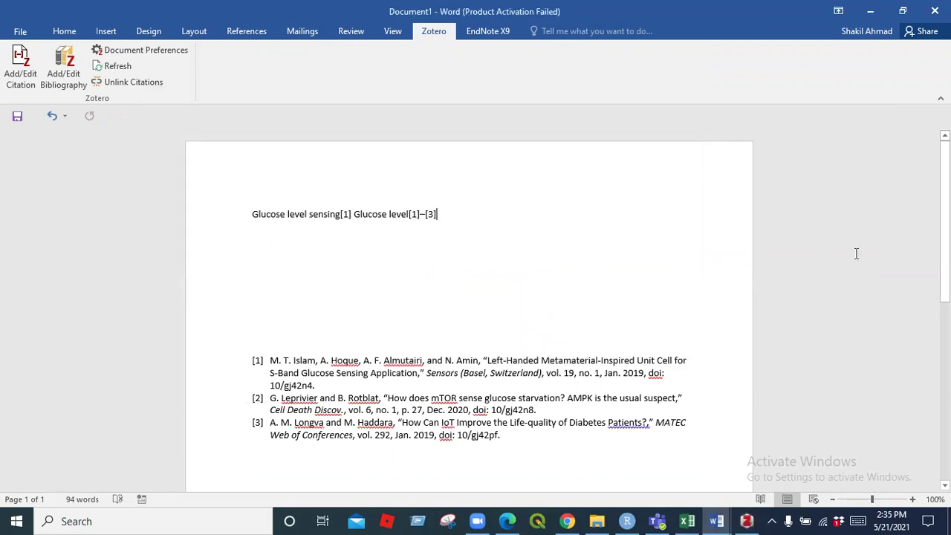
Change the document's citation style to Elsevier - Harvard (with titles).
scroll(504, 362, "down", 3)
scroll(503, 362, "up", 2)
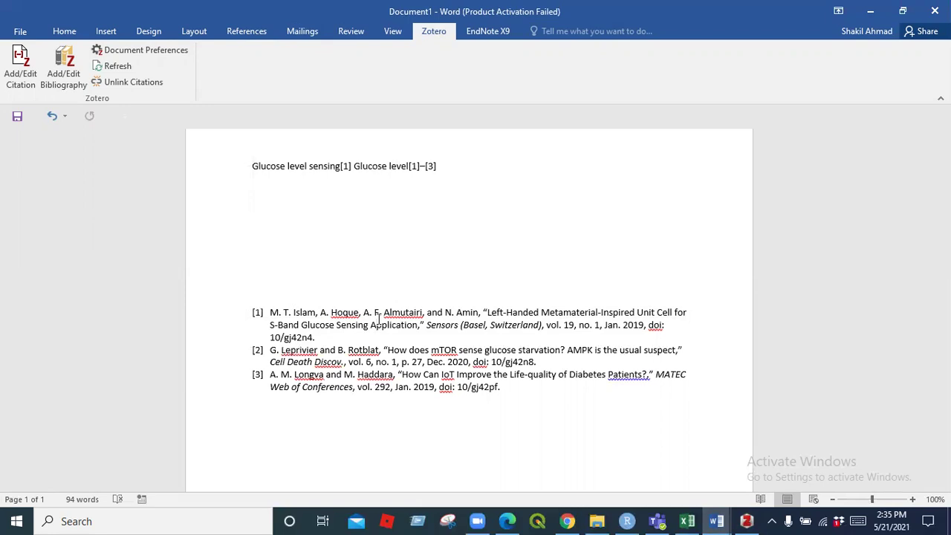
left_click(133, 49)
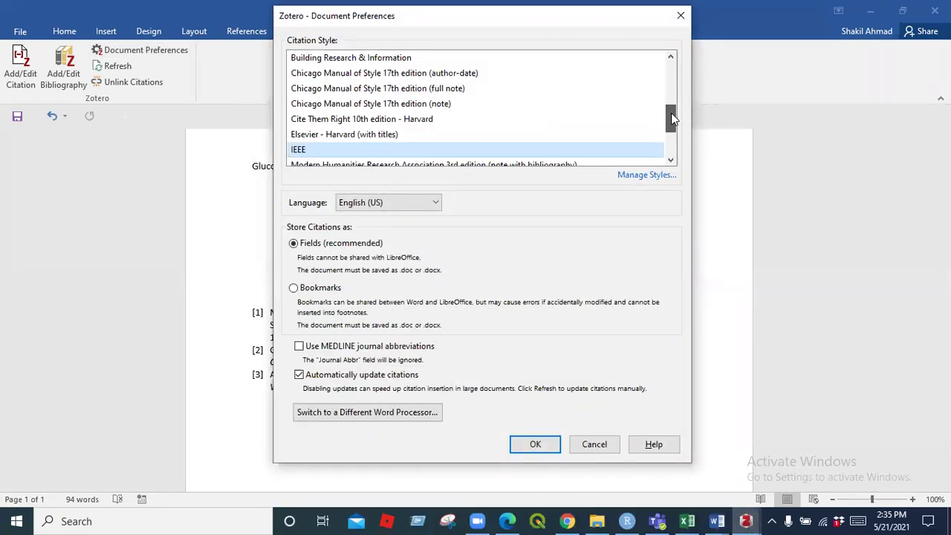
left_click_drag(671, 110, 671, 122)
left_click(385, 120)
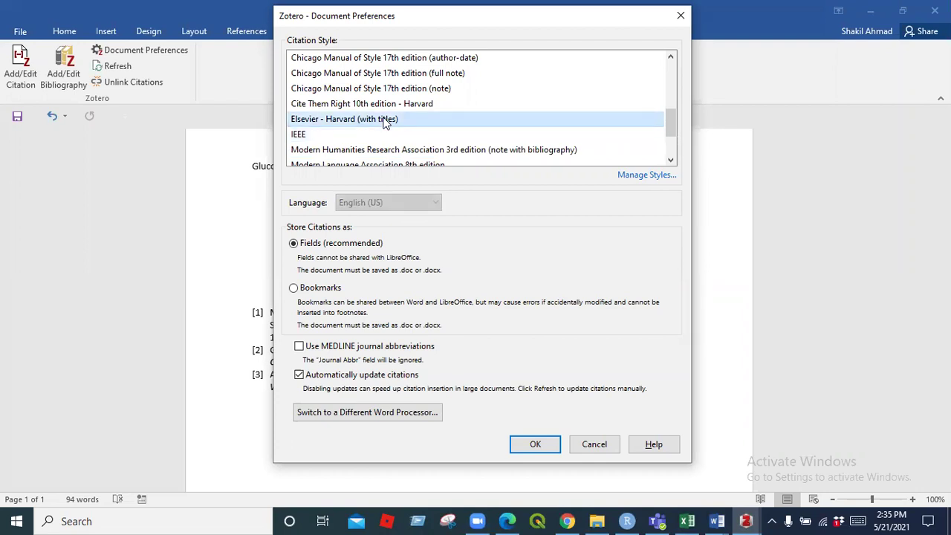
left_click(538, 445)
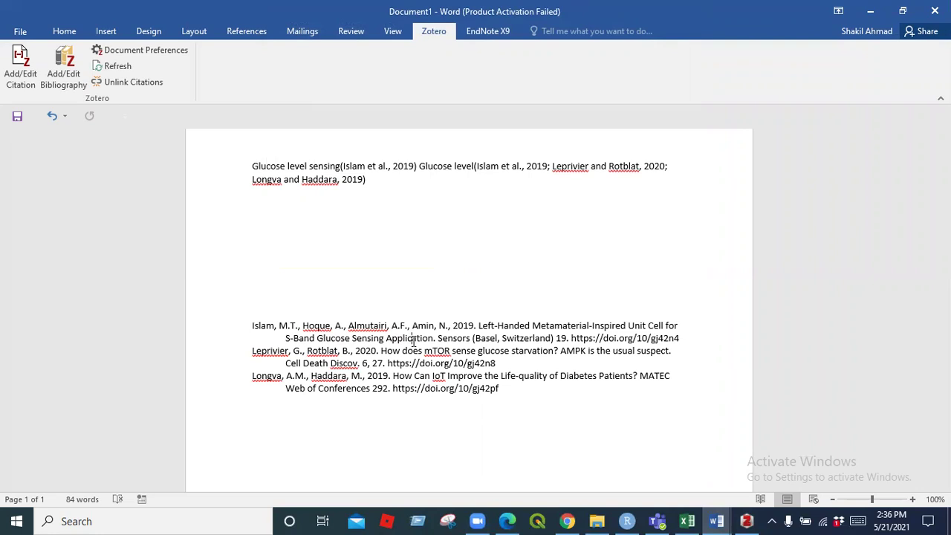
Unlink the document's Zotero citations by removing the field codes, and select the whole reference list.
left_click(121, 81)
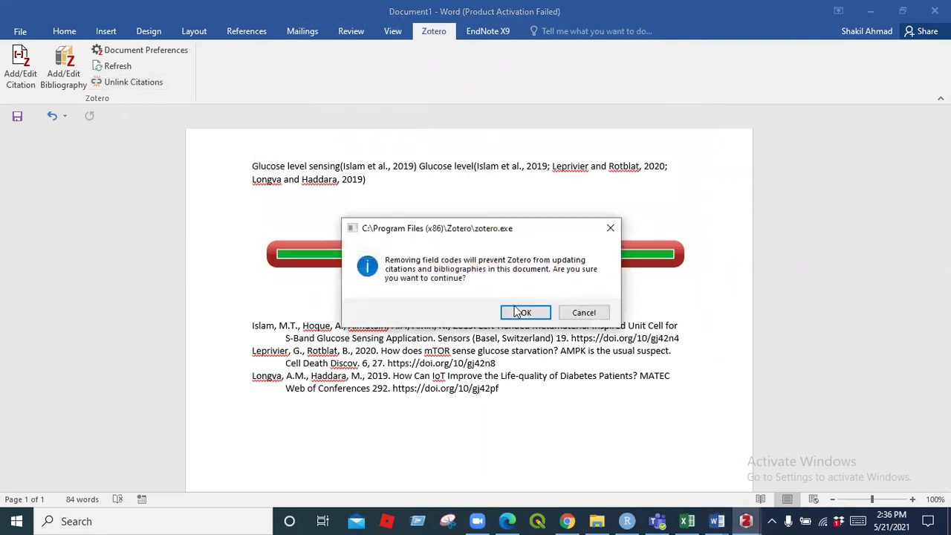
left_click(520, 312)
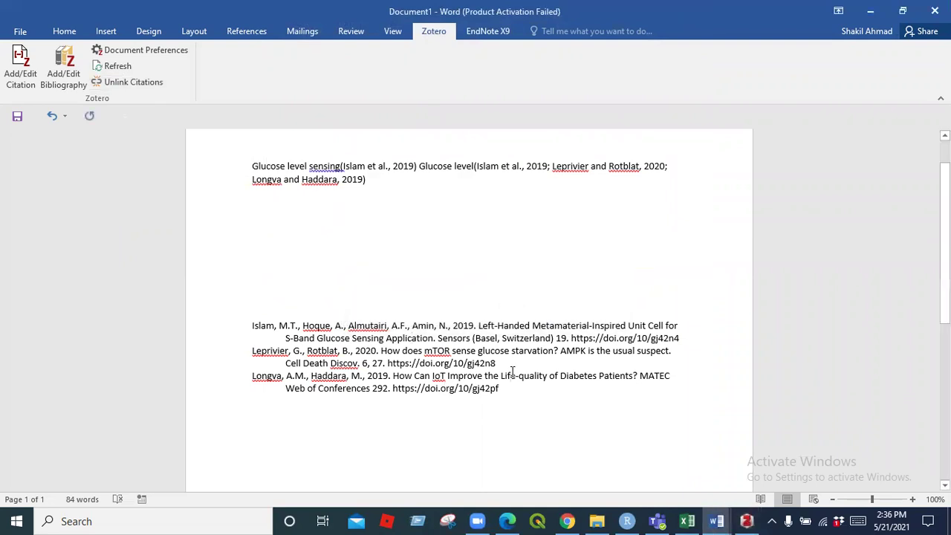
left_click_drag(512, 388, 238, 322)
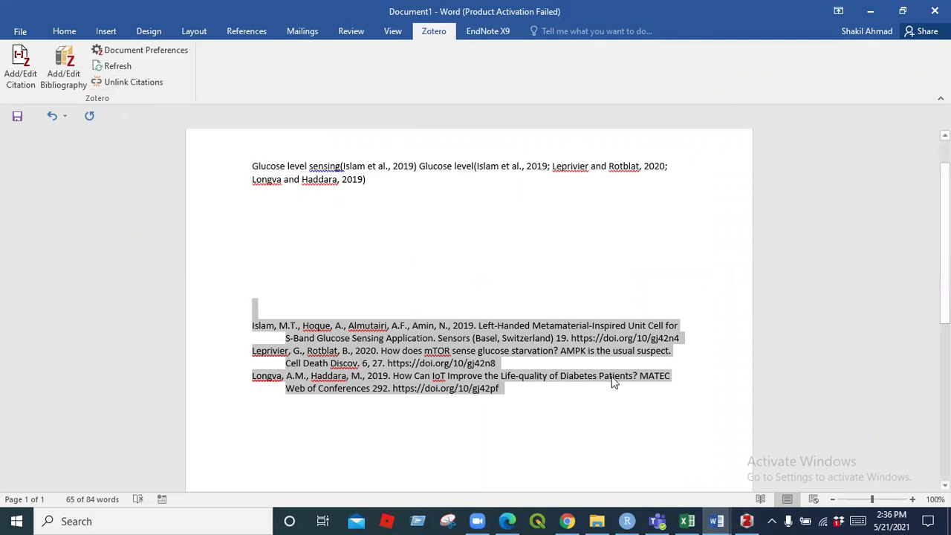
Switch to the Zotero library, check for software updates and dismiss the result.
key("alt+Tab")
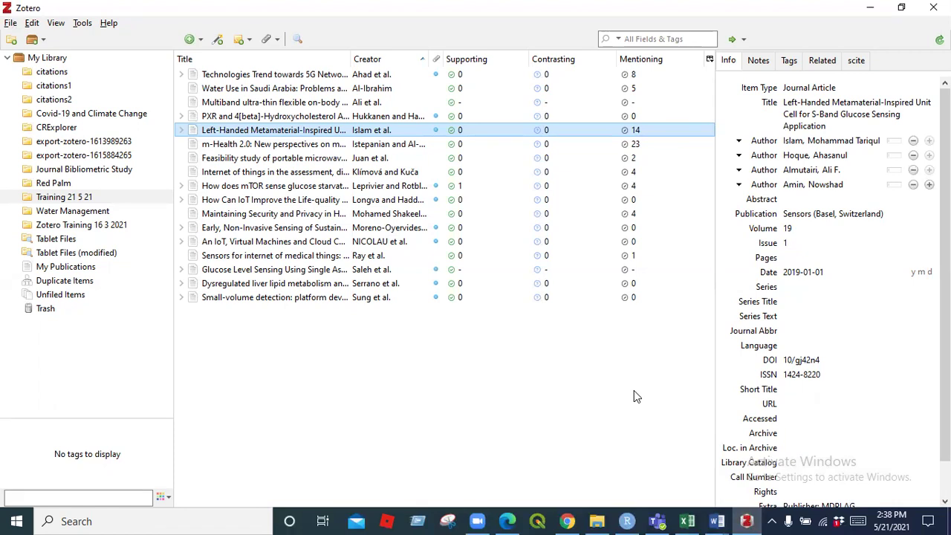
scroll(945, 298, "down", 3)
scroll(945, 297, "up", 3)
left_click(109, 26)
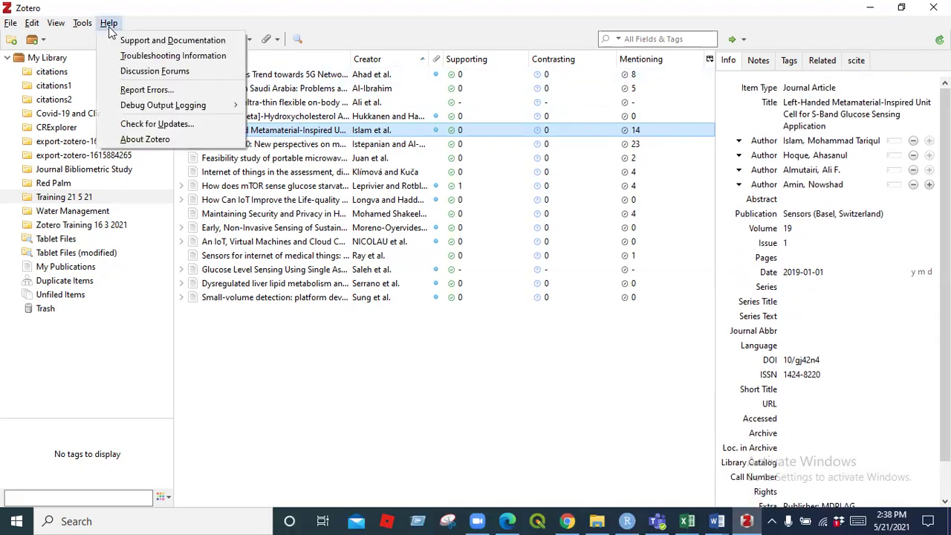
left_click(139, 128)
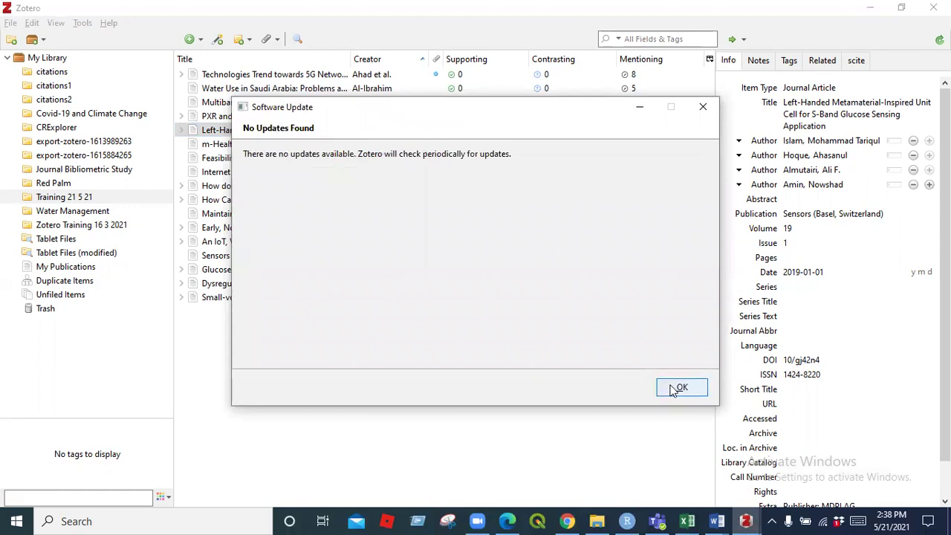
left_click(679, 387)
Review the add-ons installed in Zotero, then close the Add-ons Manager and restore the library window to full size.
left_click(109, 24)
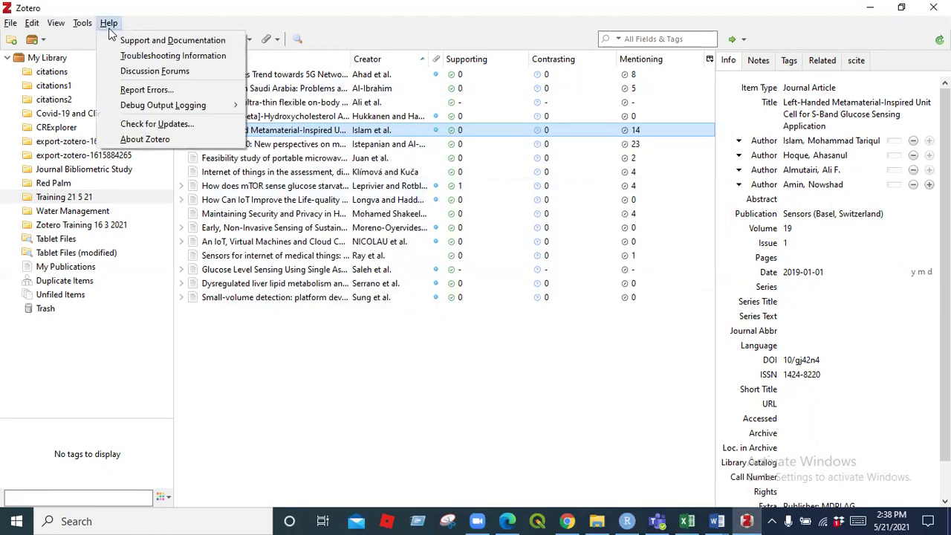
mouse_move(83, 31)
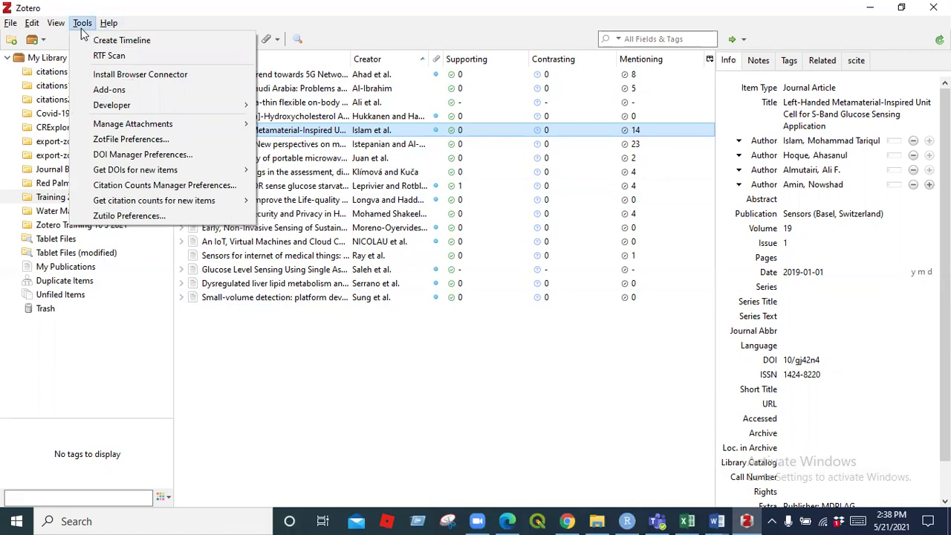
left_click(109, 90)
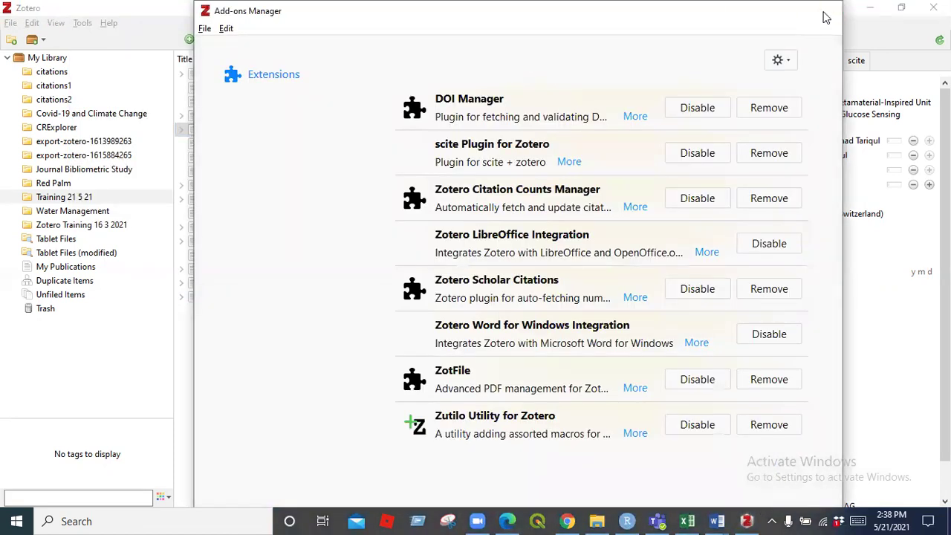
left_click(831, 10)
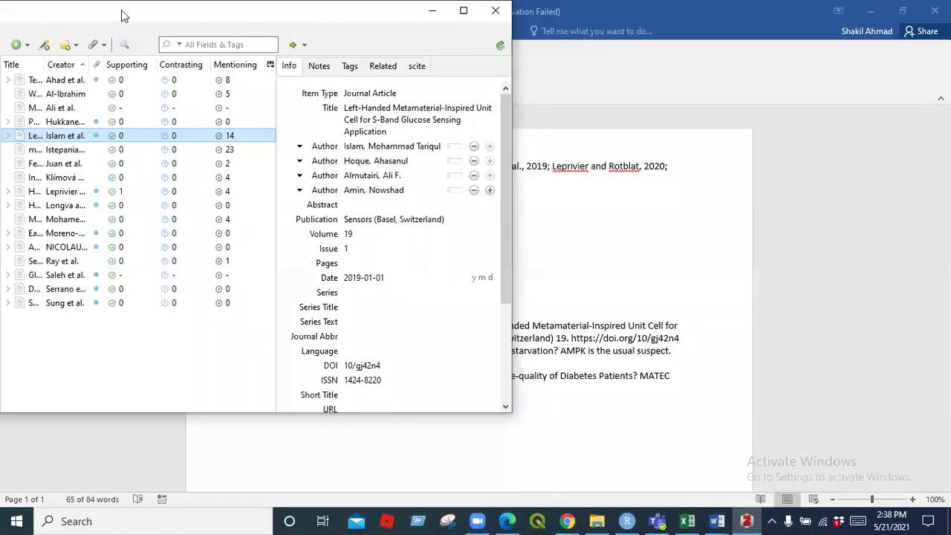
left_click(460, 10)
left_click(56, 23)
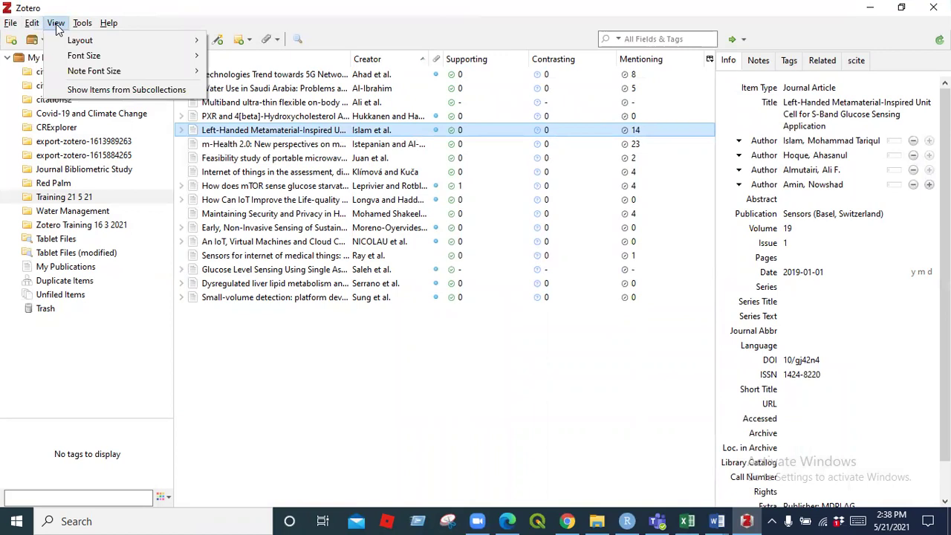
mouse_move(97, 57)
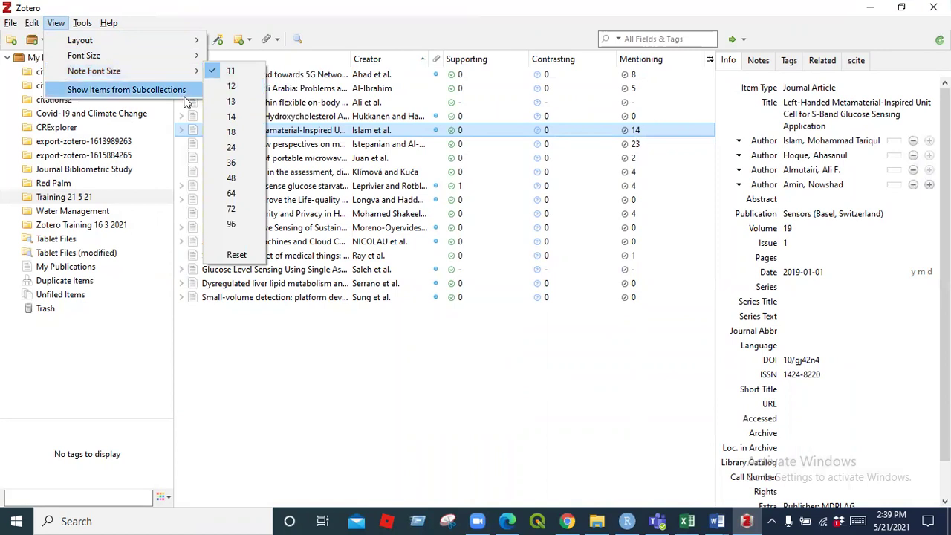
mouse_move(32, 25)
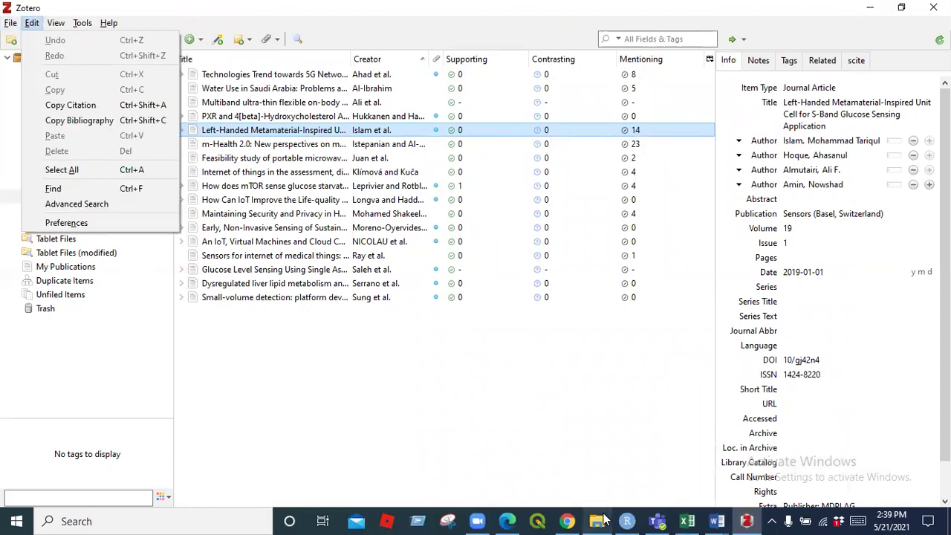
Minimize the Zotero, Word and Chrome windows to reach the Edge browser window with the Scientific Reports article.
left_click(867, 7)
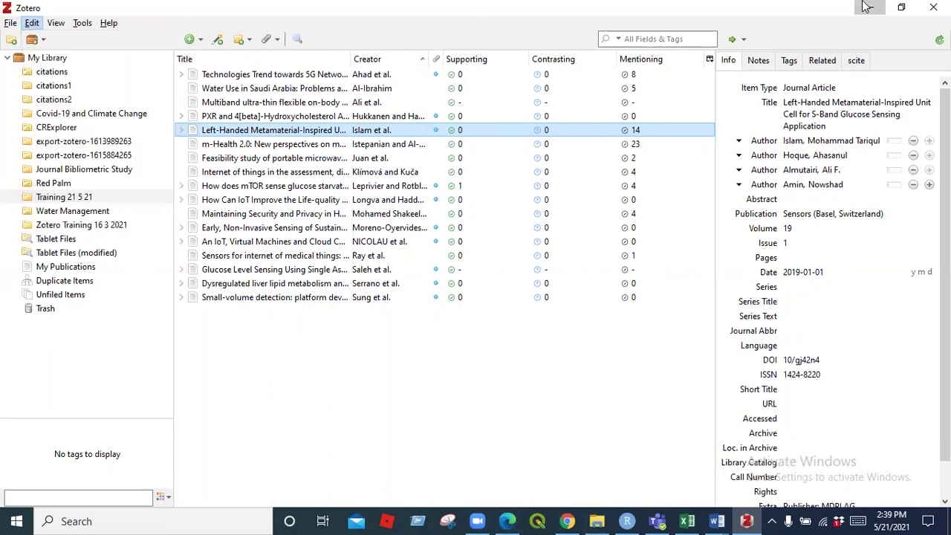
left_click(866, 7)
left_click(870, 9)
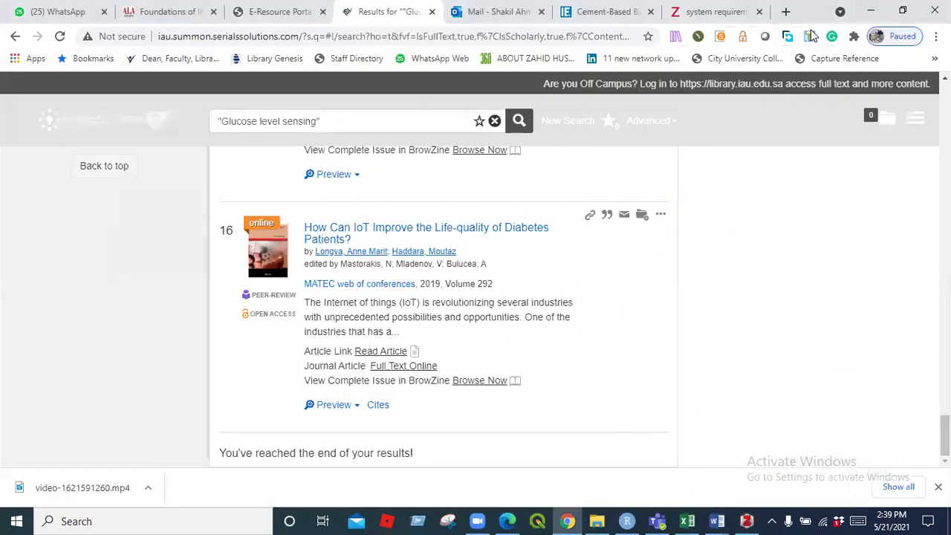
left_click(874, 7)
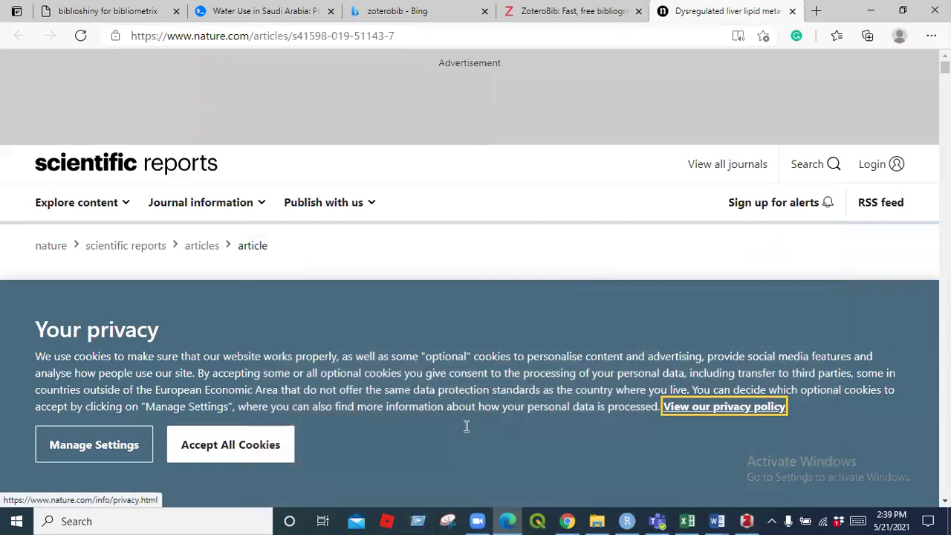